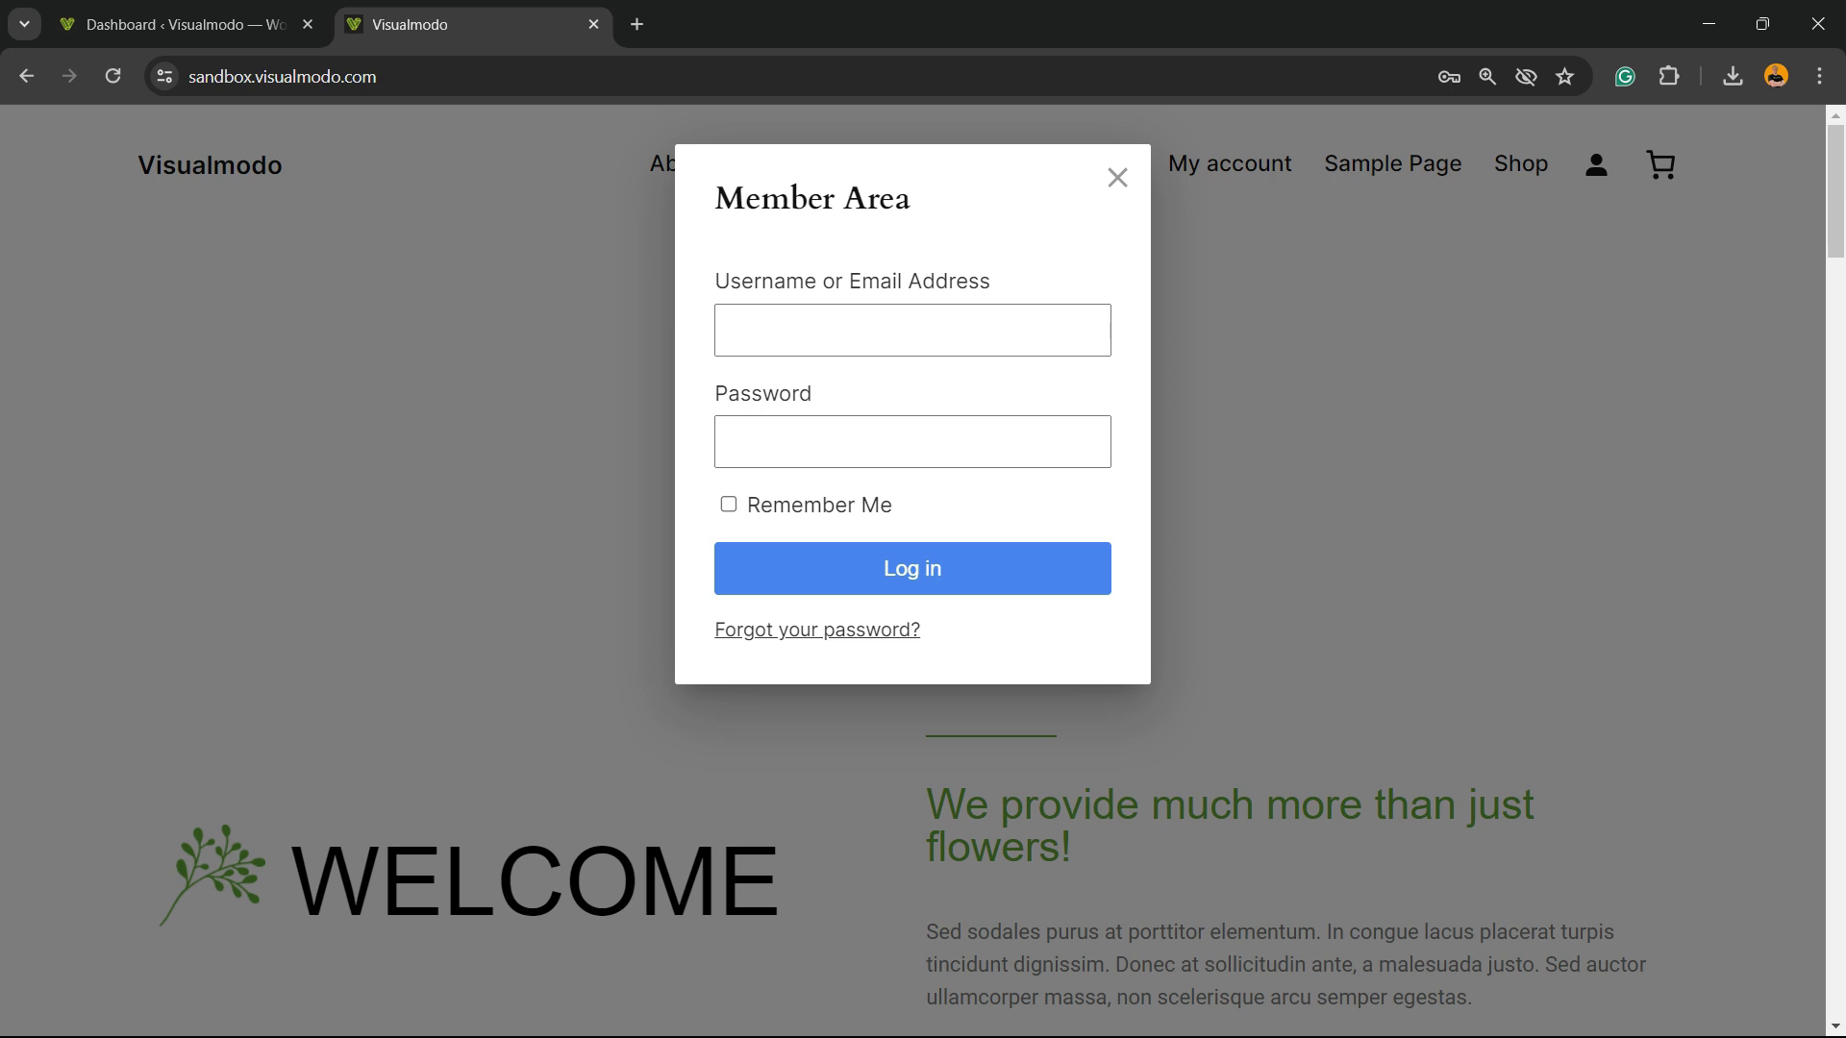
{"action": "left_click", "coordinate": [912, 330]}
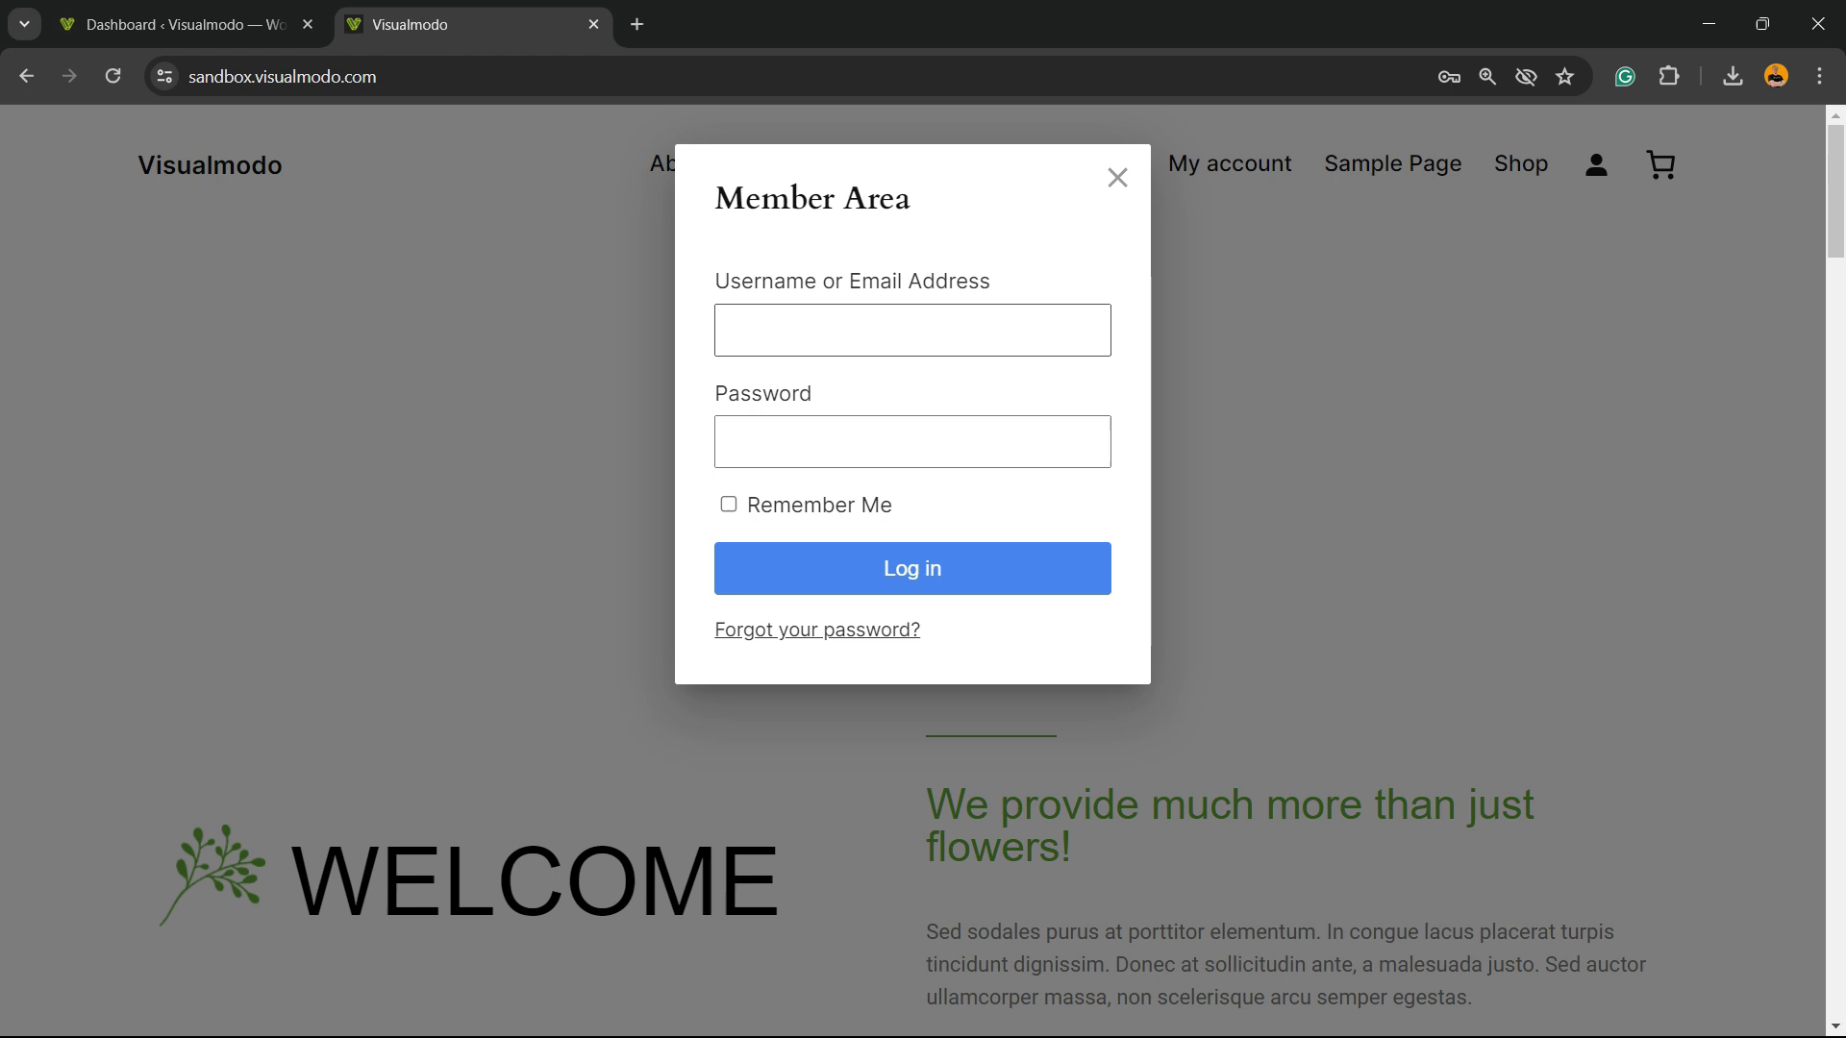
{"action": "left_click", "coordinate": [912, 441]}
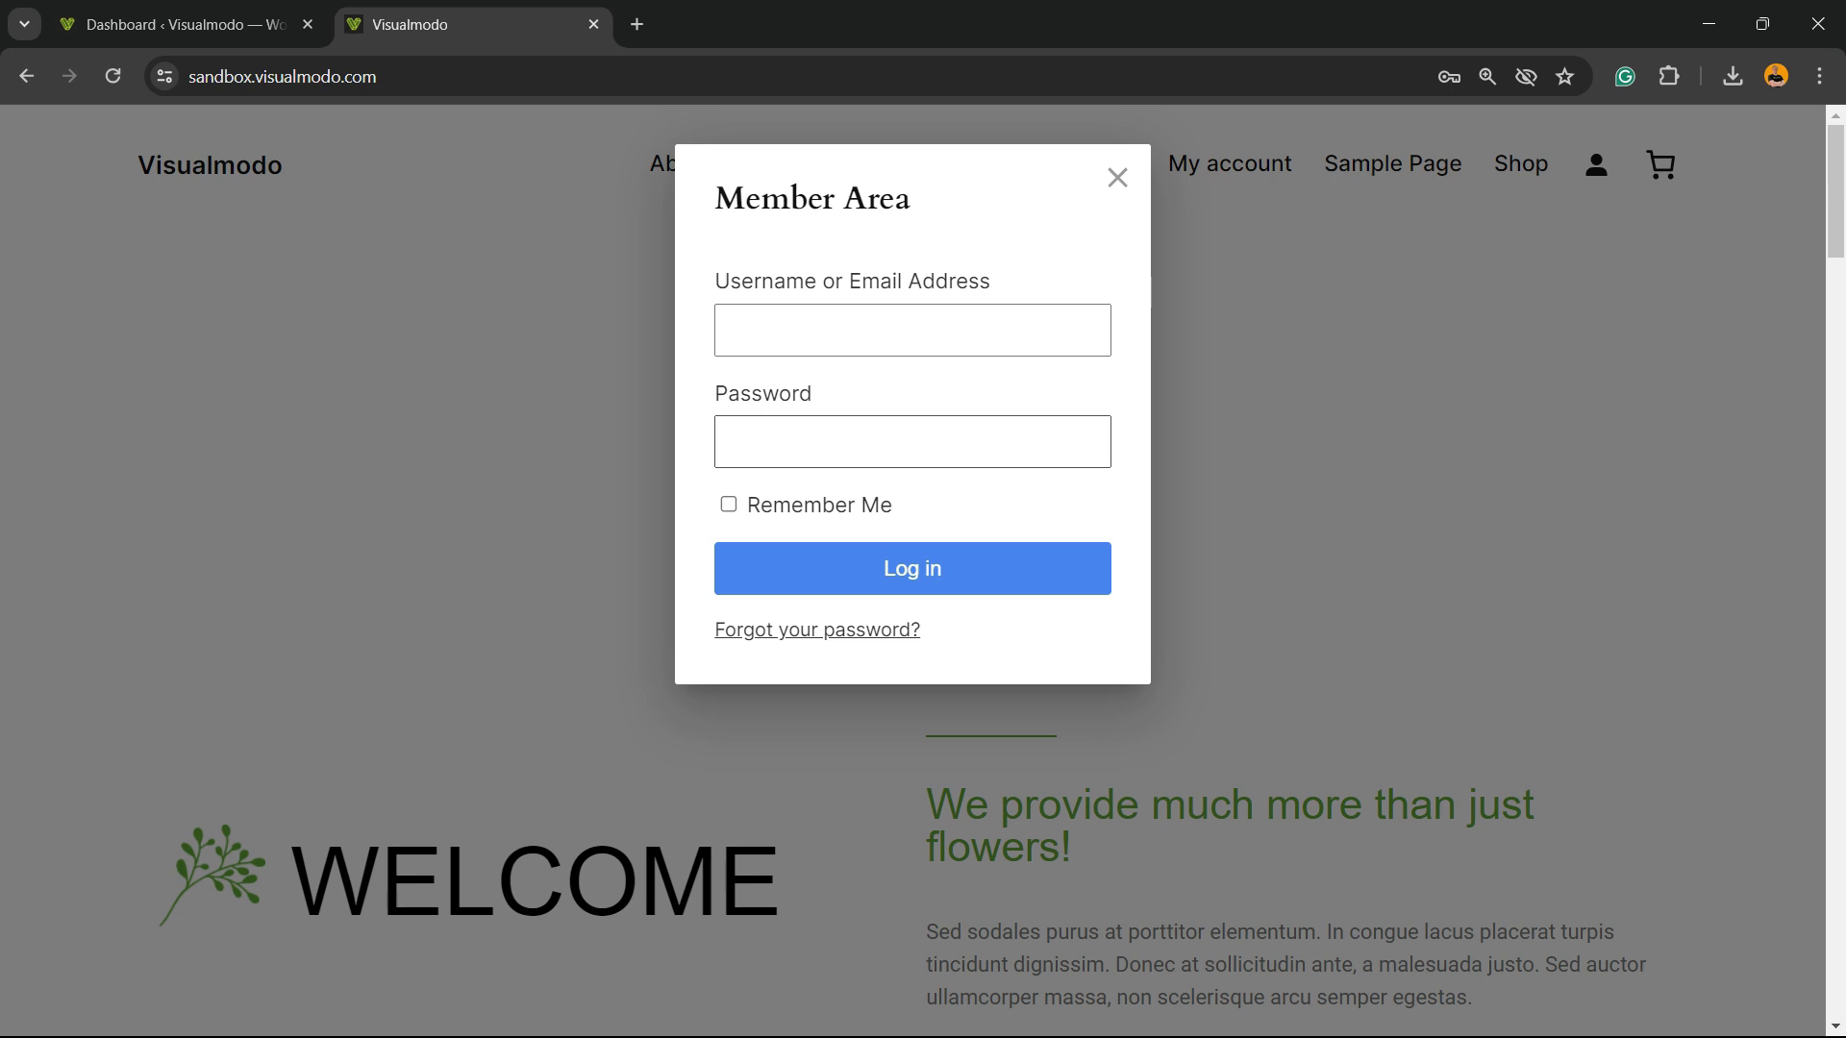
Return to the WordPress dashboard and open the page for adding new plugins
{"action": "left_click", "coordinate": [187, 24]}
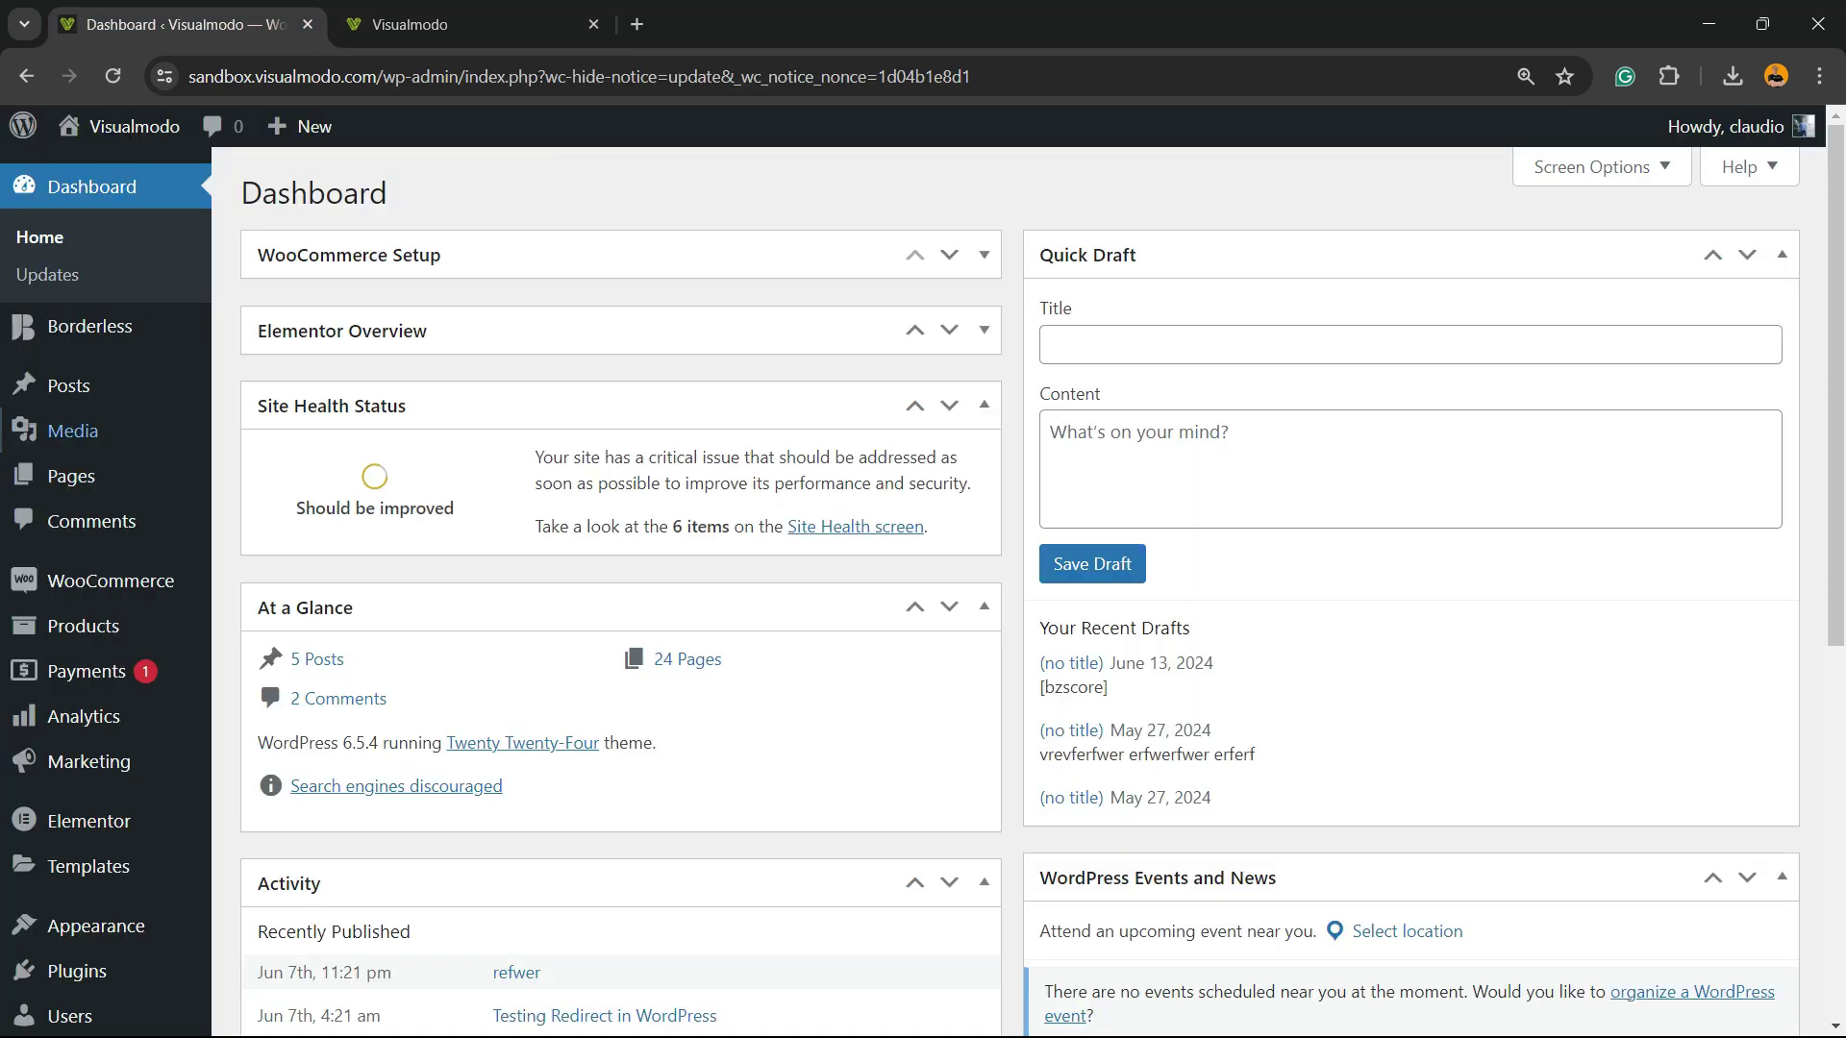
{"action": "scroll", "coordinate": [72, 430], "scroll_direction": "down", "scroll_amount": 3}
{"action": "mouse_move", "coordinate": [77, 819]}
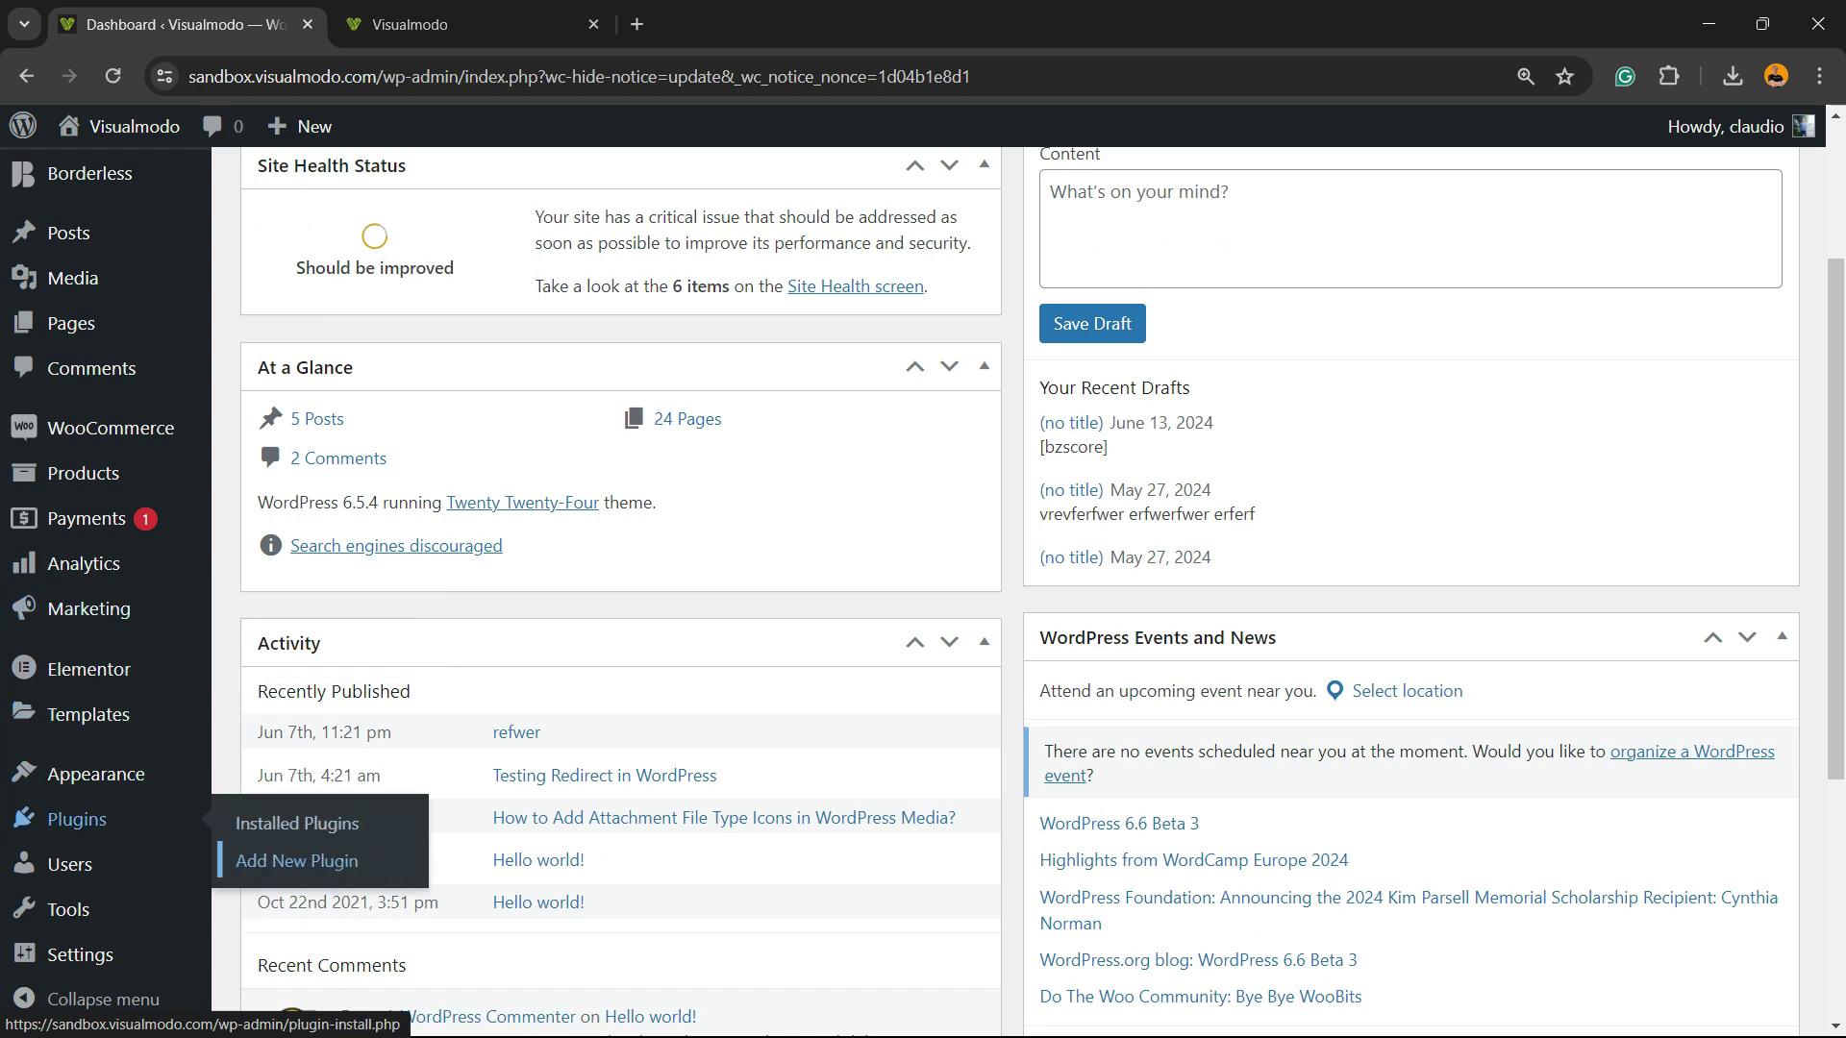
{"action": "left_click", "coordinate": [296, 861]}
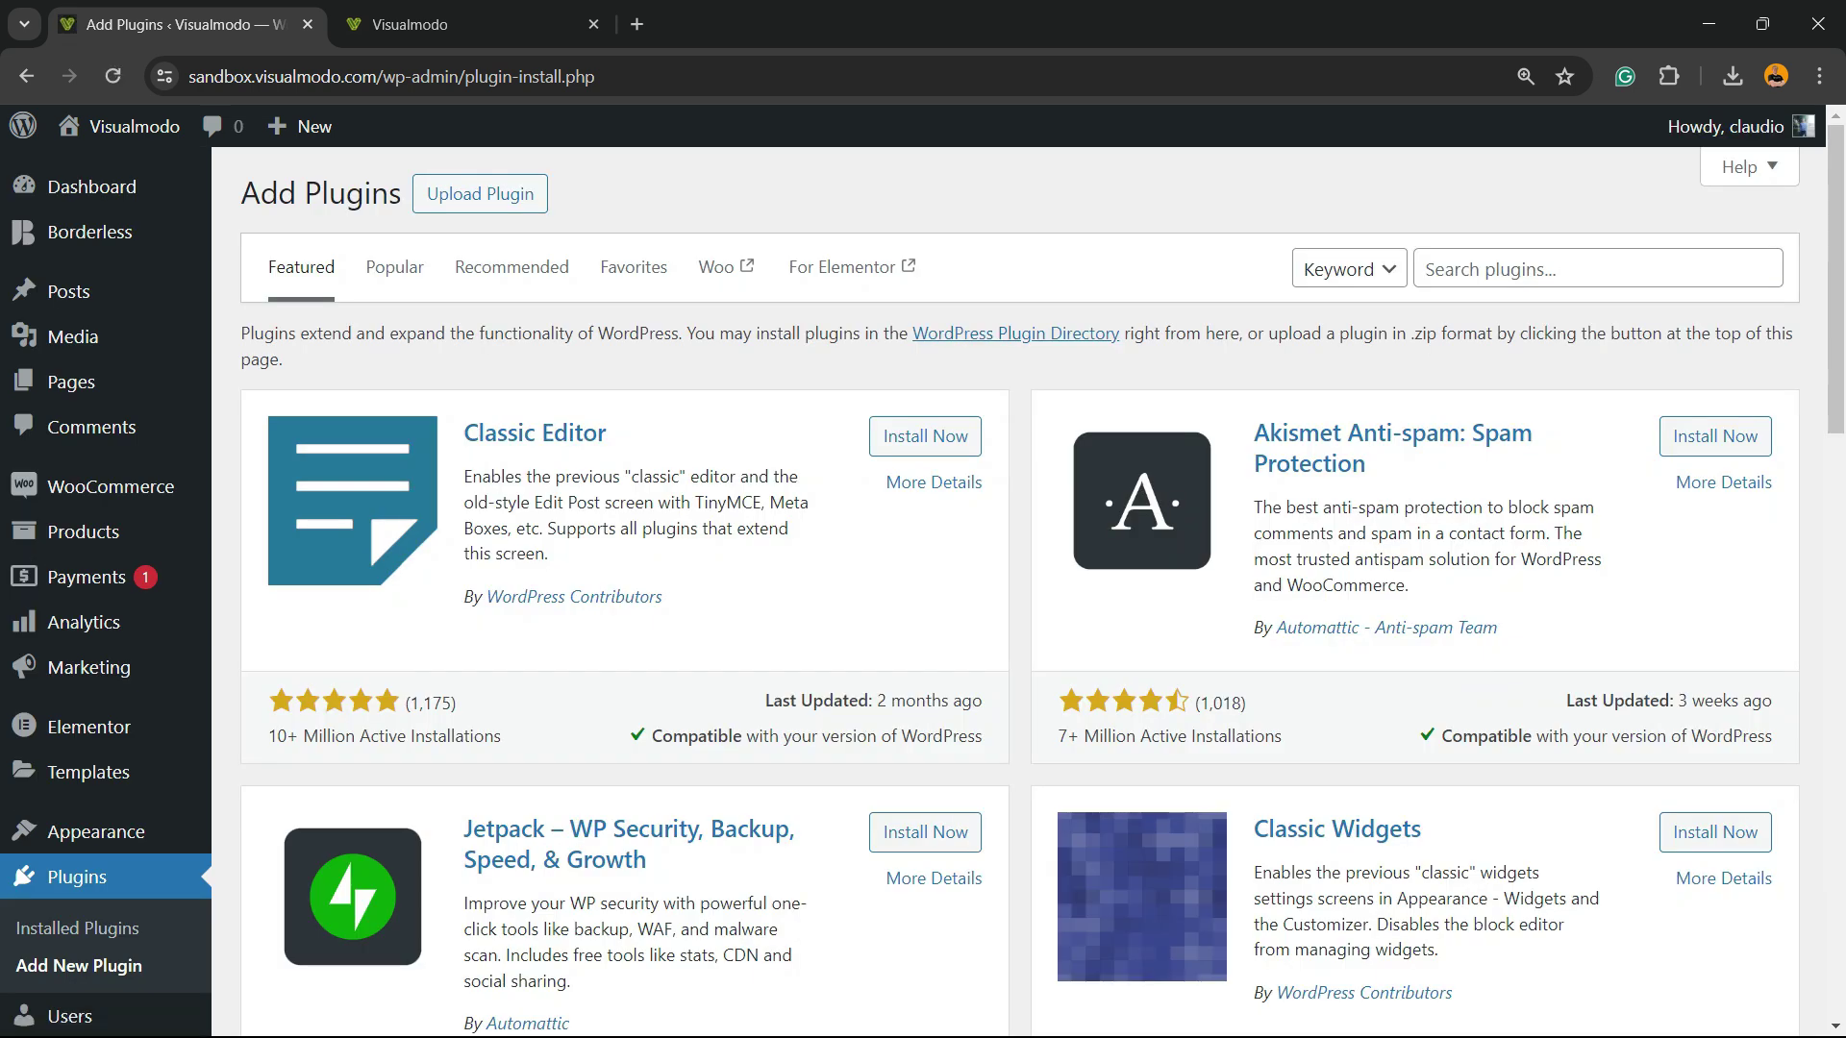
Search the plugin directory for FireBox, and install and activate the FireBox Popup Builder plugin
{"action": "left_click", "coordinate": [1447, 264]}
{"action": "type", "text": "FireBox"}
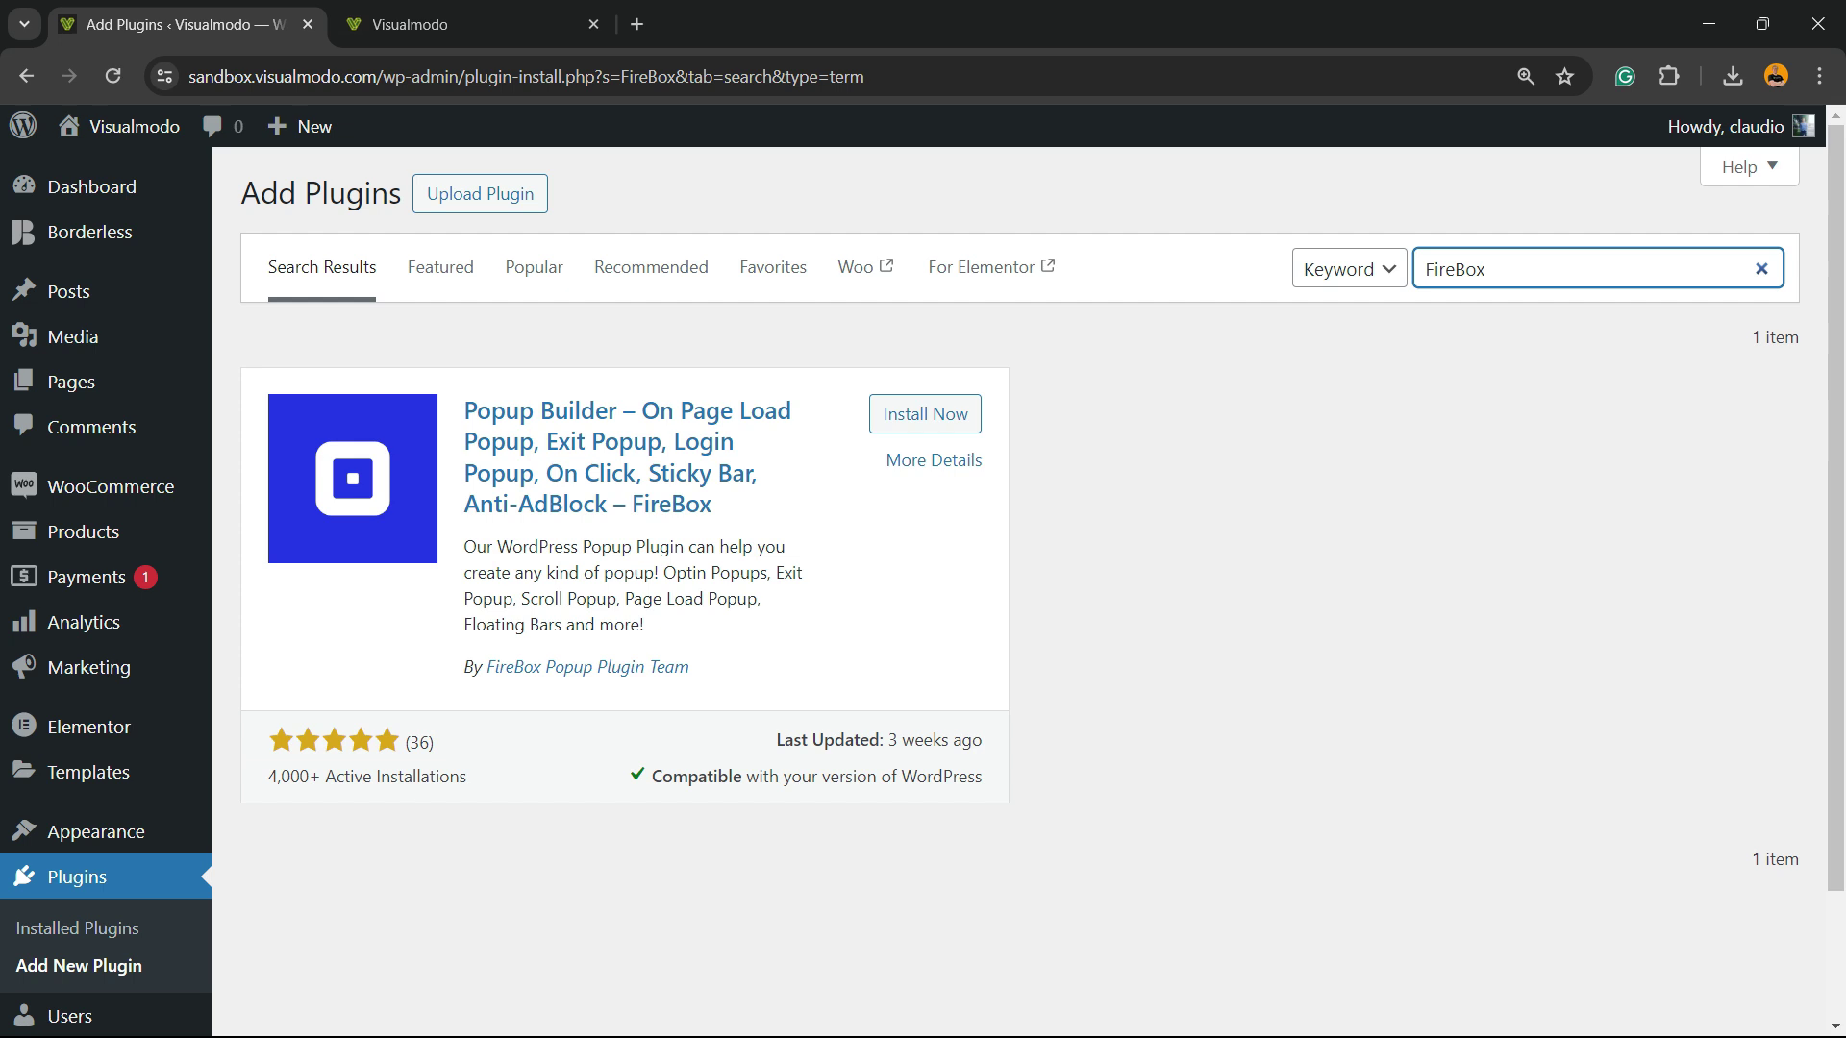
{"action": "left_click", "coordinate": [925, 413]}
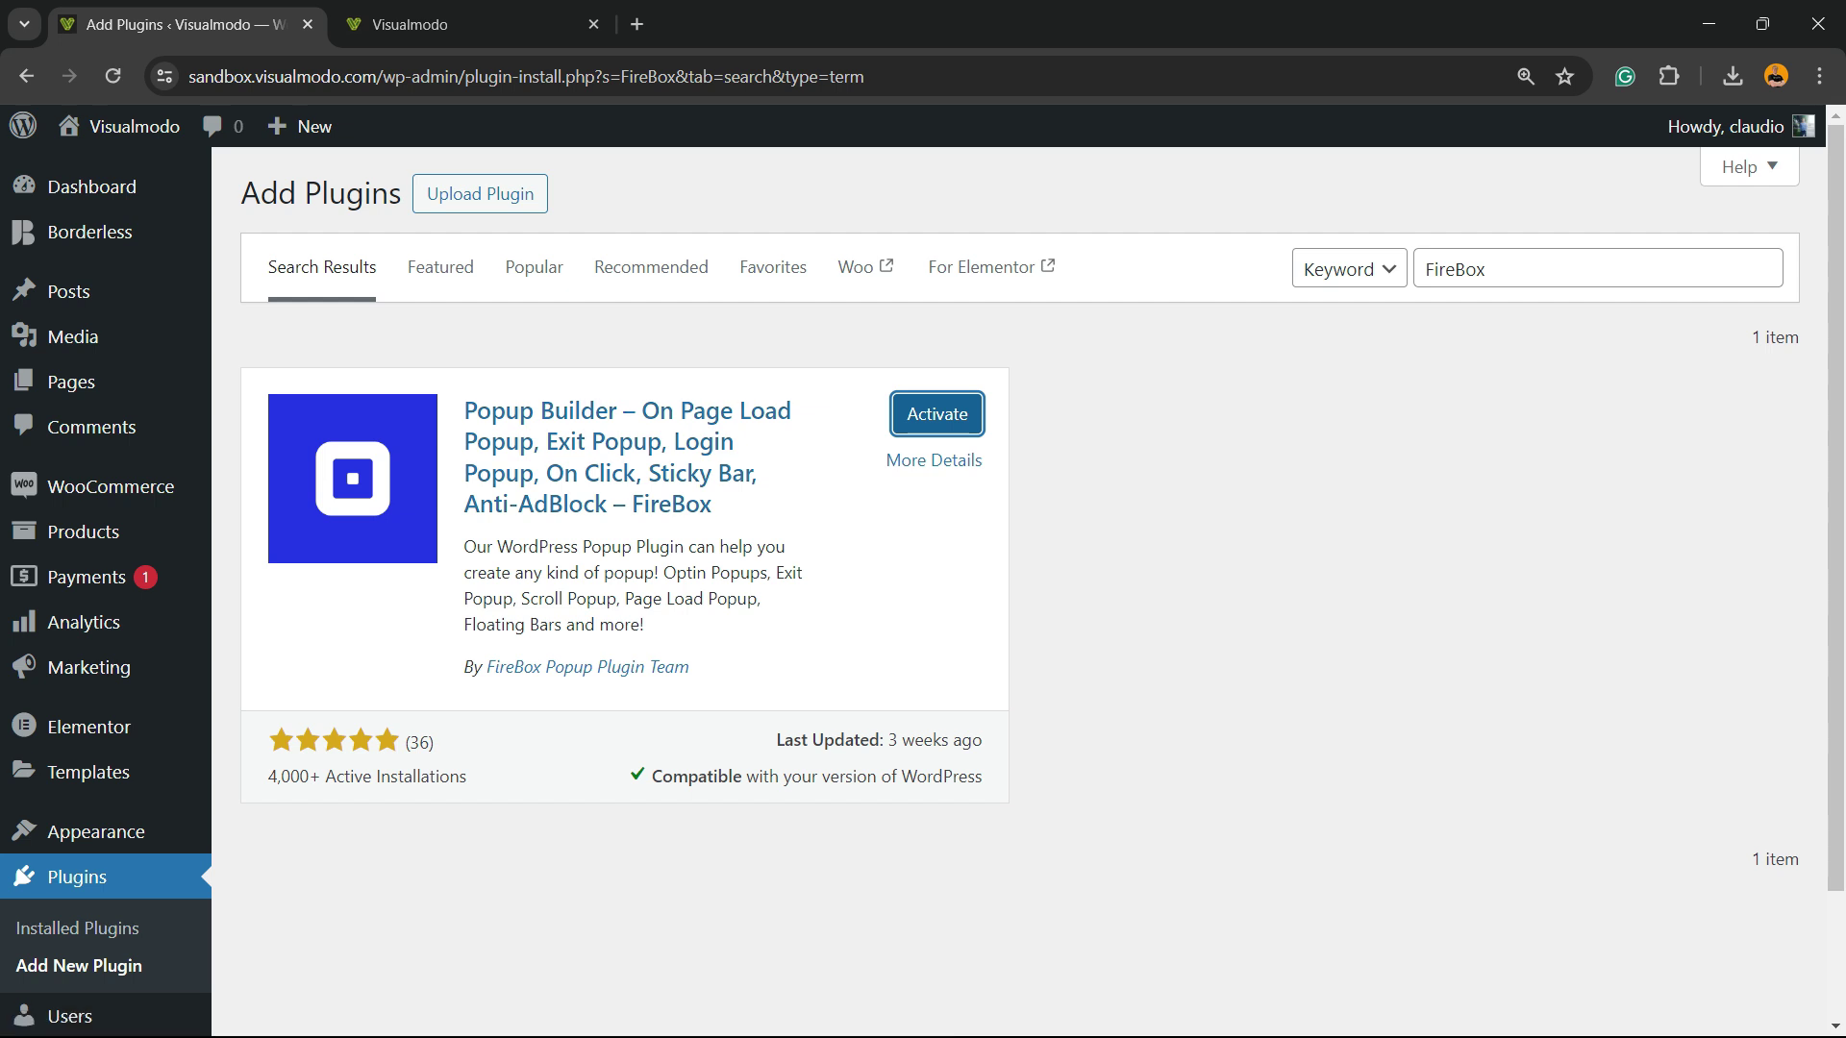
{"action": "left_click", "coordinate": [937, 413]}
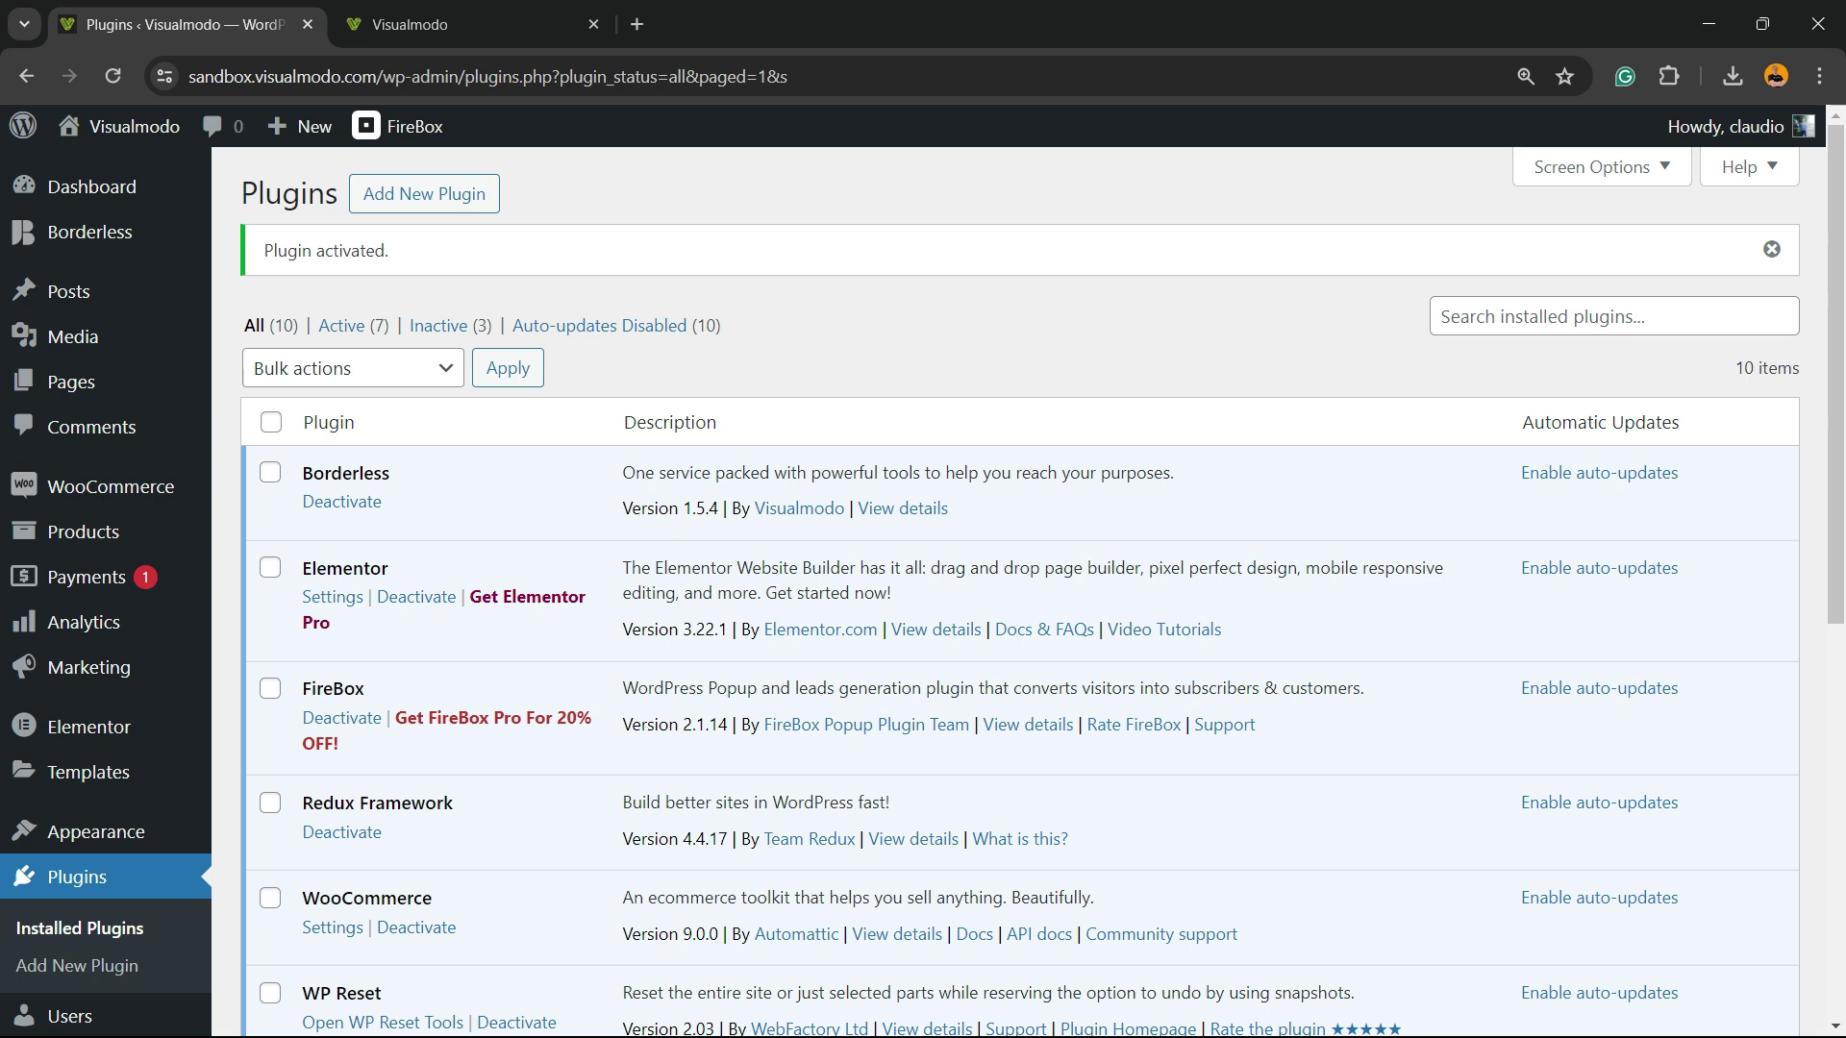
Open the FireBox overview in the WordPress admin and start a new campaign
{"action": "scroll", "coordinate": [1019, 592], "scroll_direction": "down", "scroll_amount": 5}
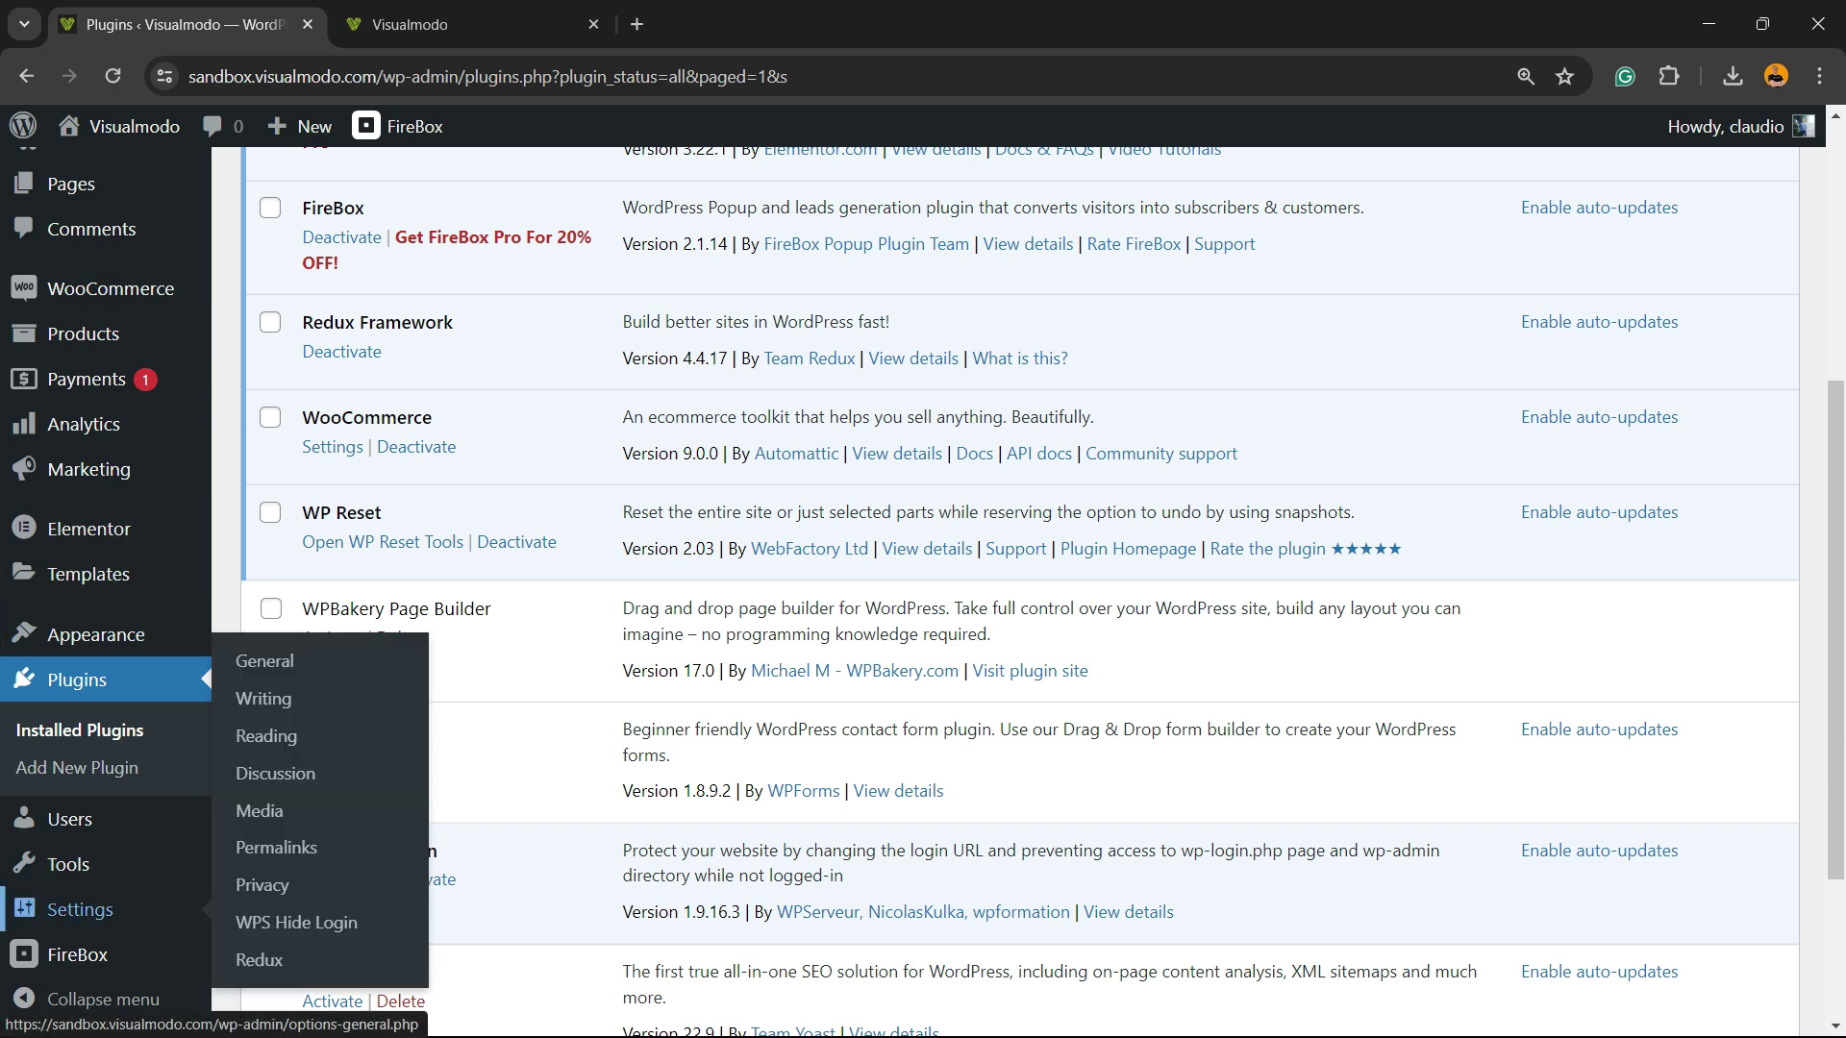
{"action": "left_click", "coordinate": [77, 955]}
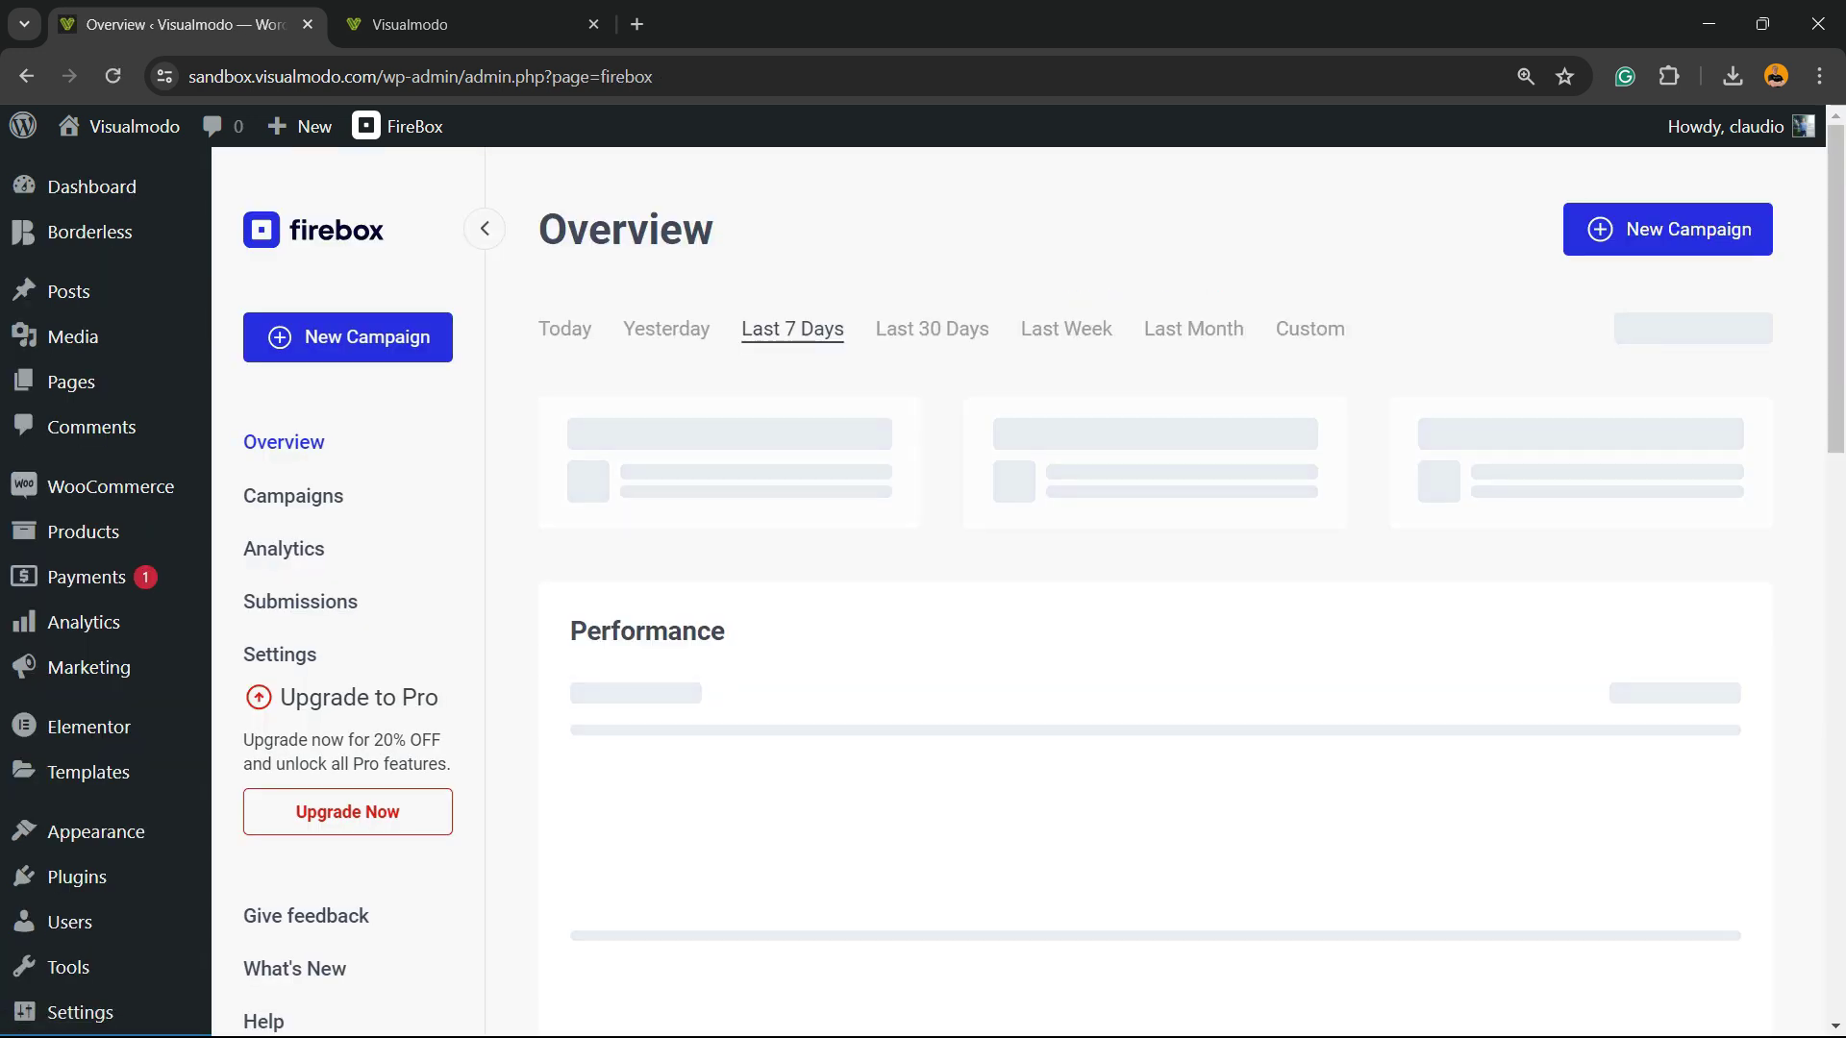
{"action": "mouse_move", "coordinate": [728, 463]}
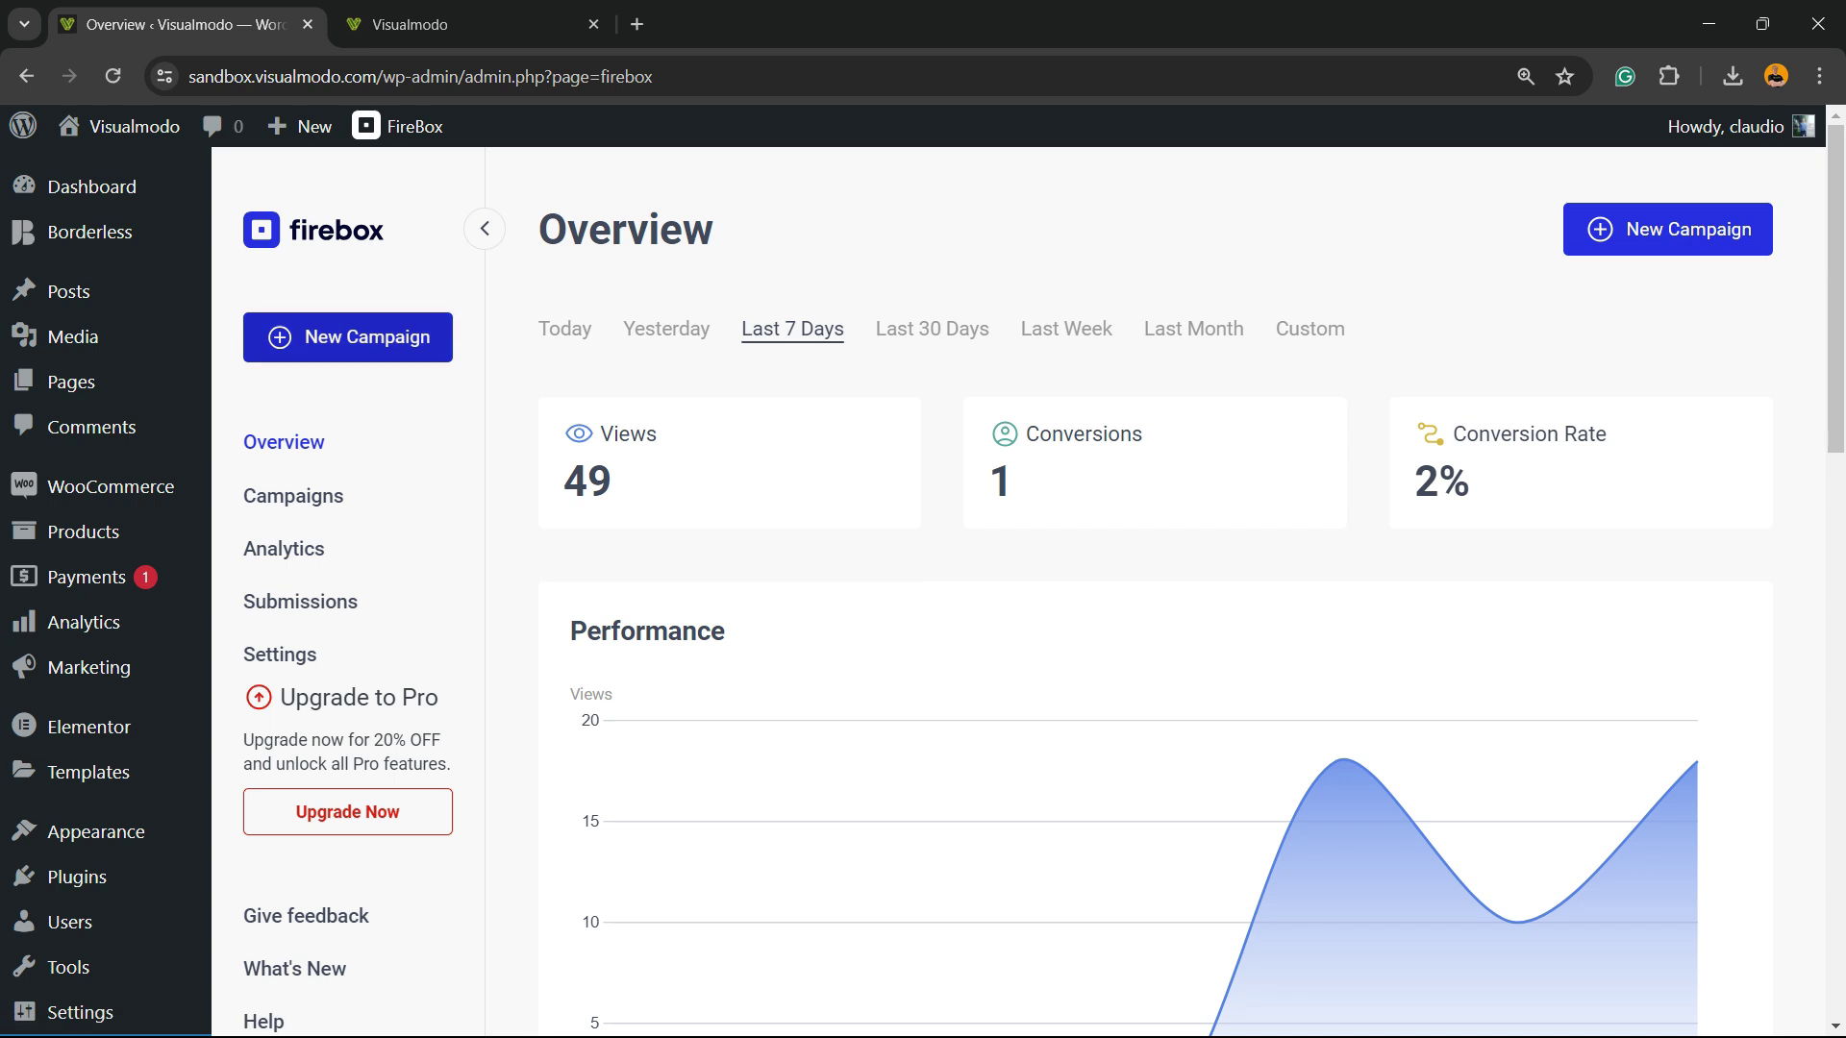
{"action": "left_click", "coordinate": [363, 335]}
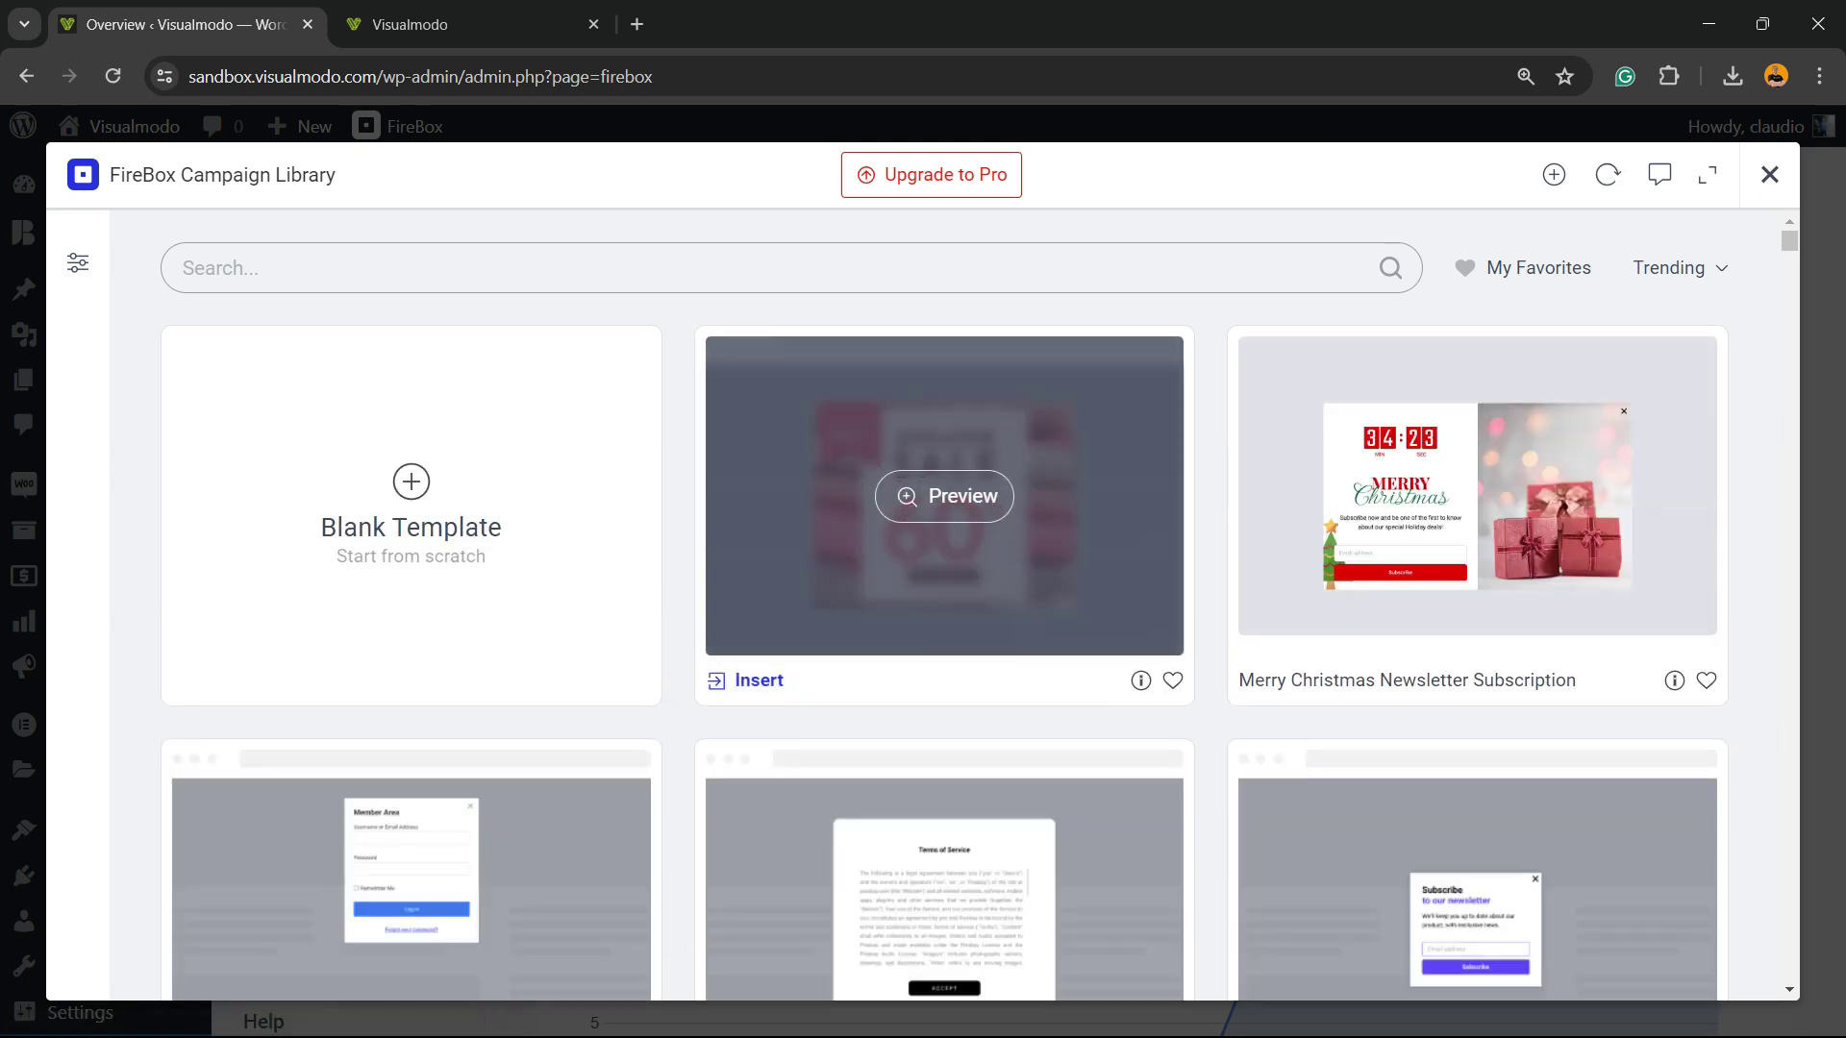
Find the Popup Login Module template in the campaign library and preview it over the sample page
{"action": "scroll", "coordinate": [944, 520], "scroll_direction": "down", "scroll_amount": 3}
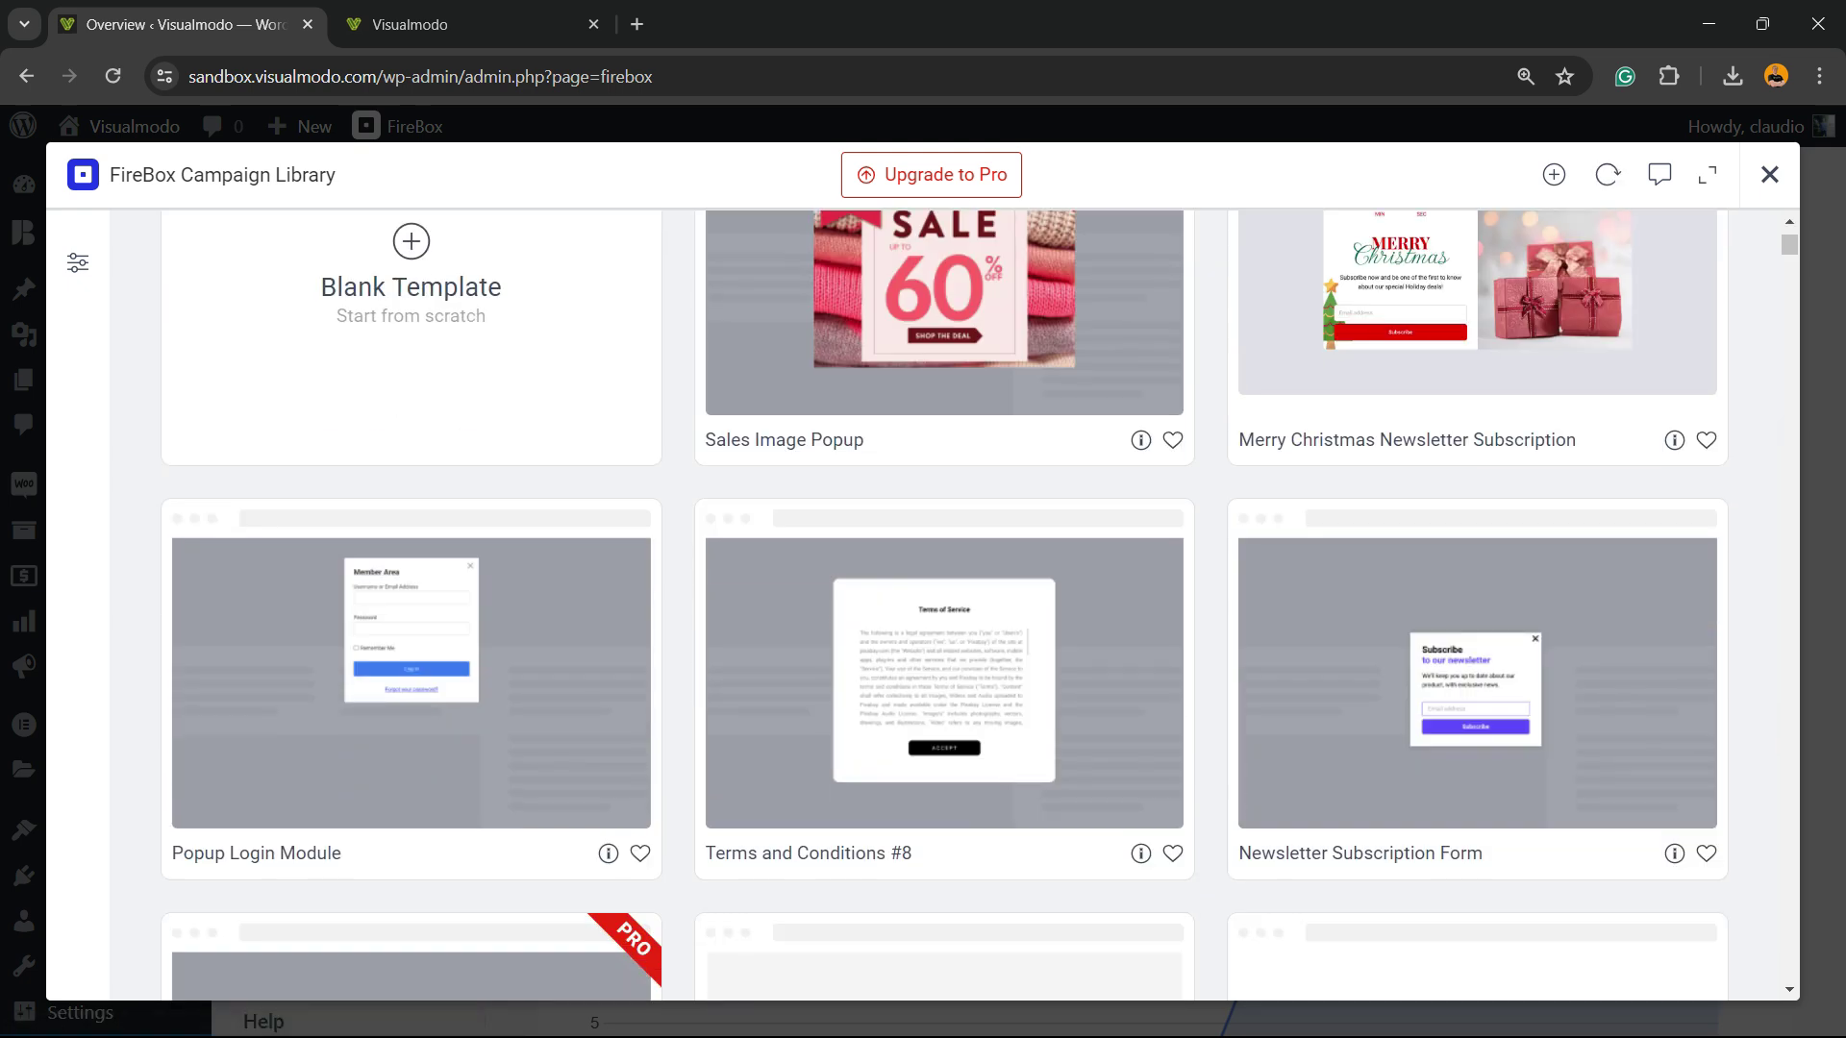
{"action": "scroll", "coordinate": [944, 577], "scroll_direction": "down", "scroll_amount": 3}
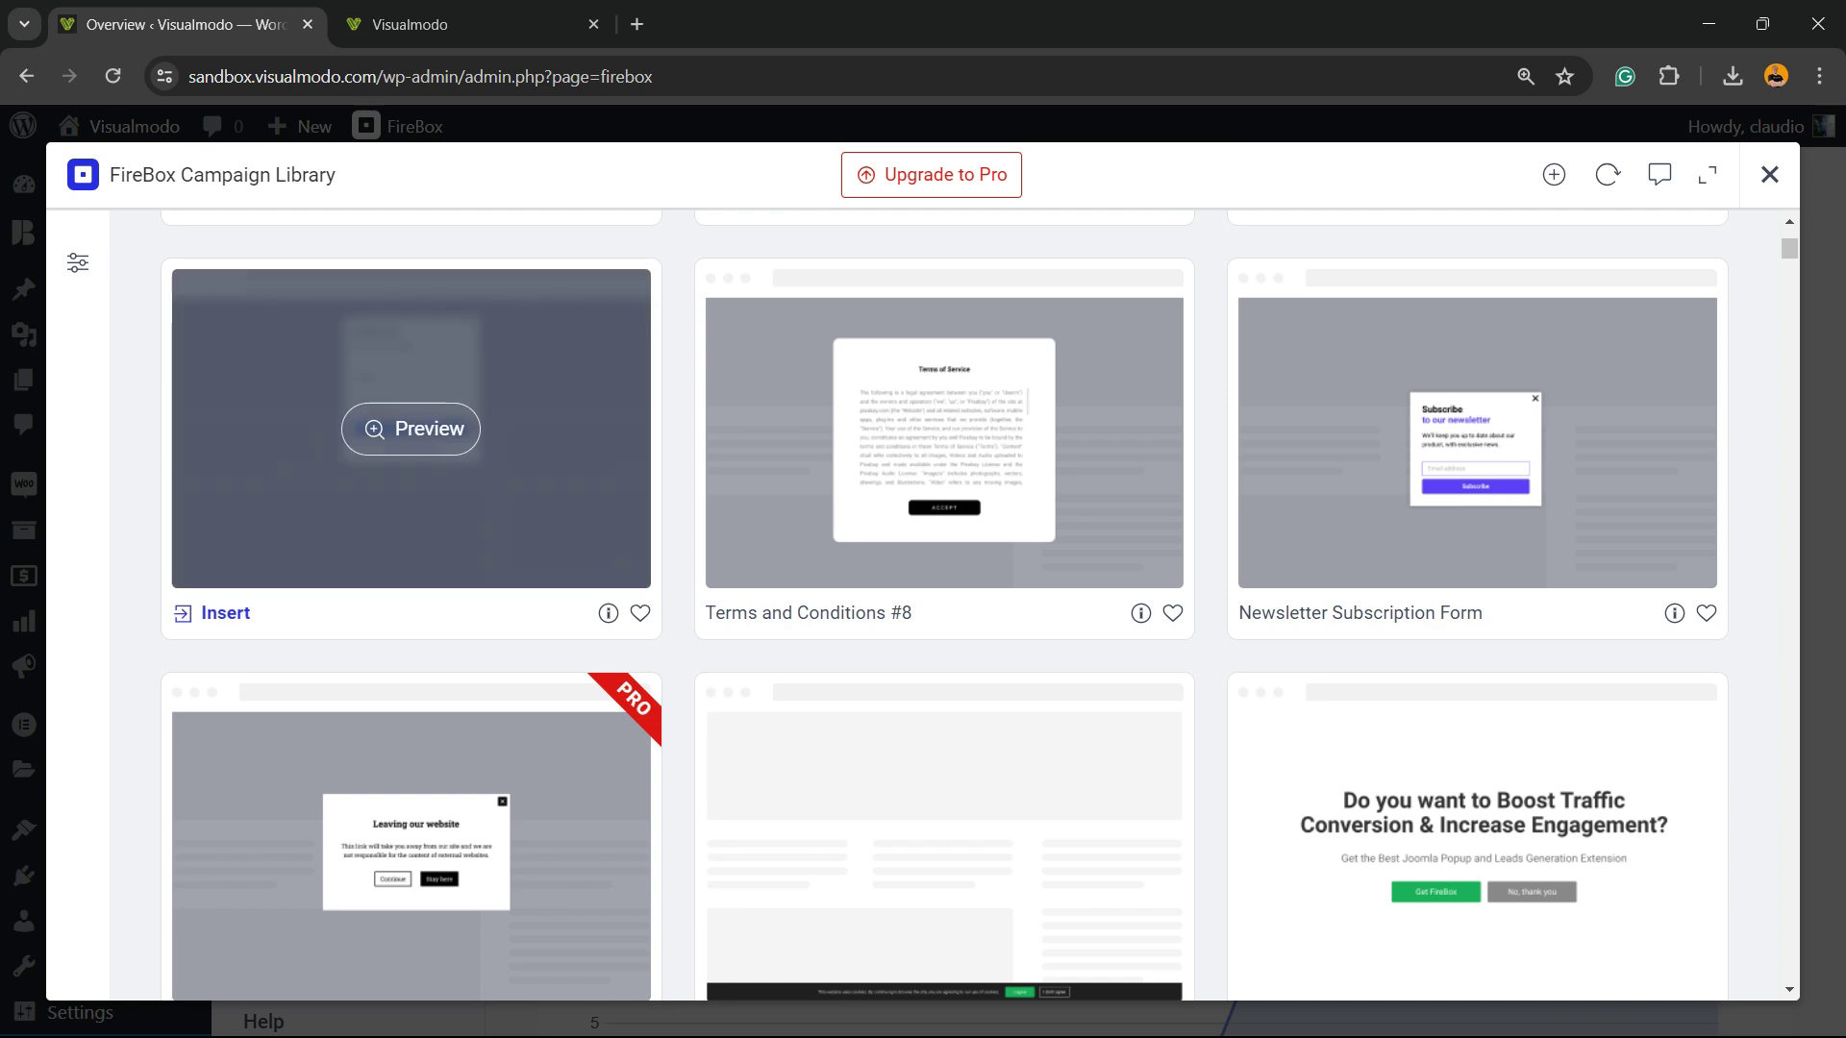
{"action": "left_click", "coordinate": [402, 436]}
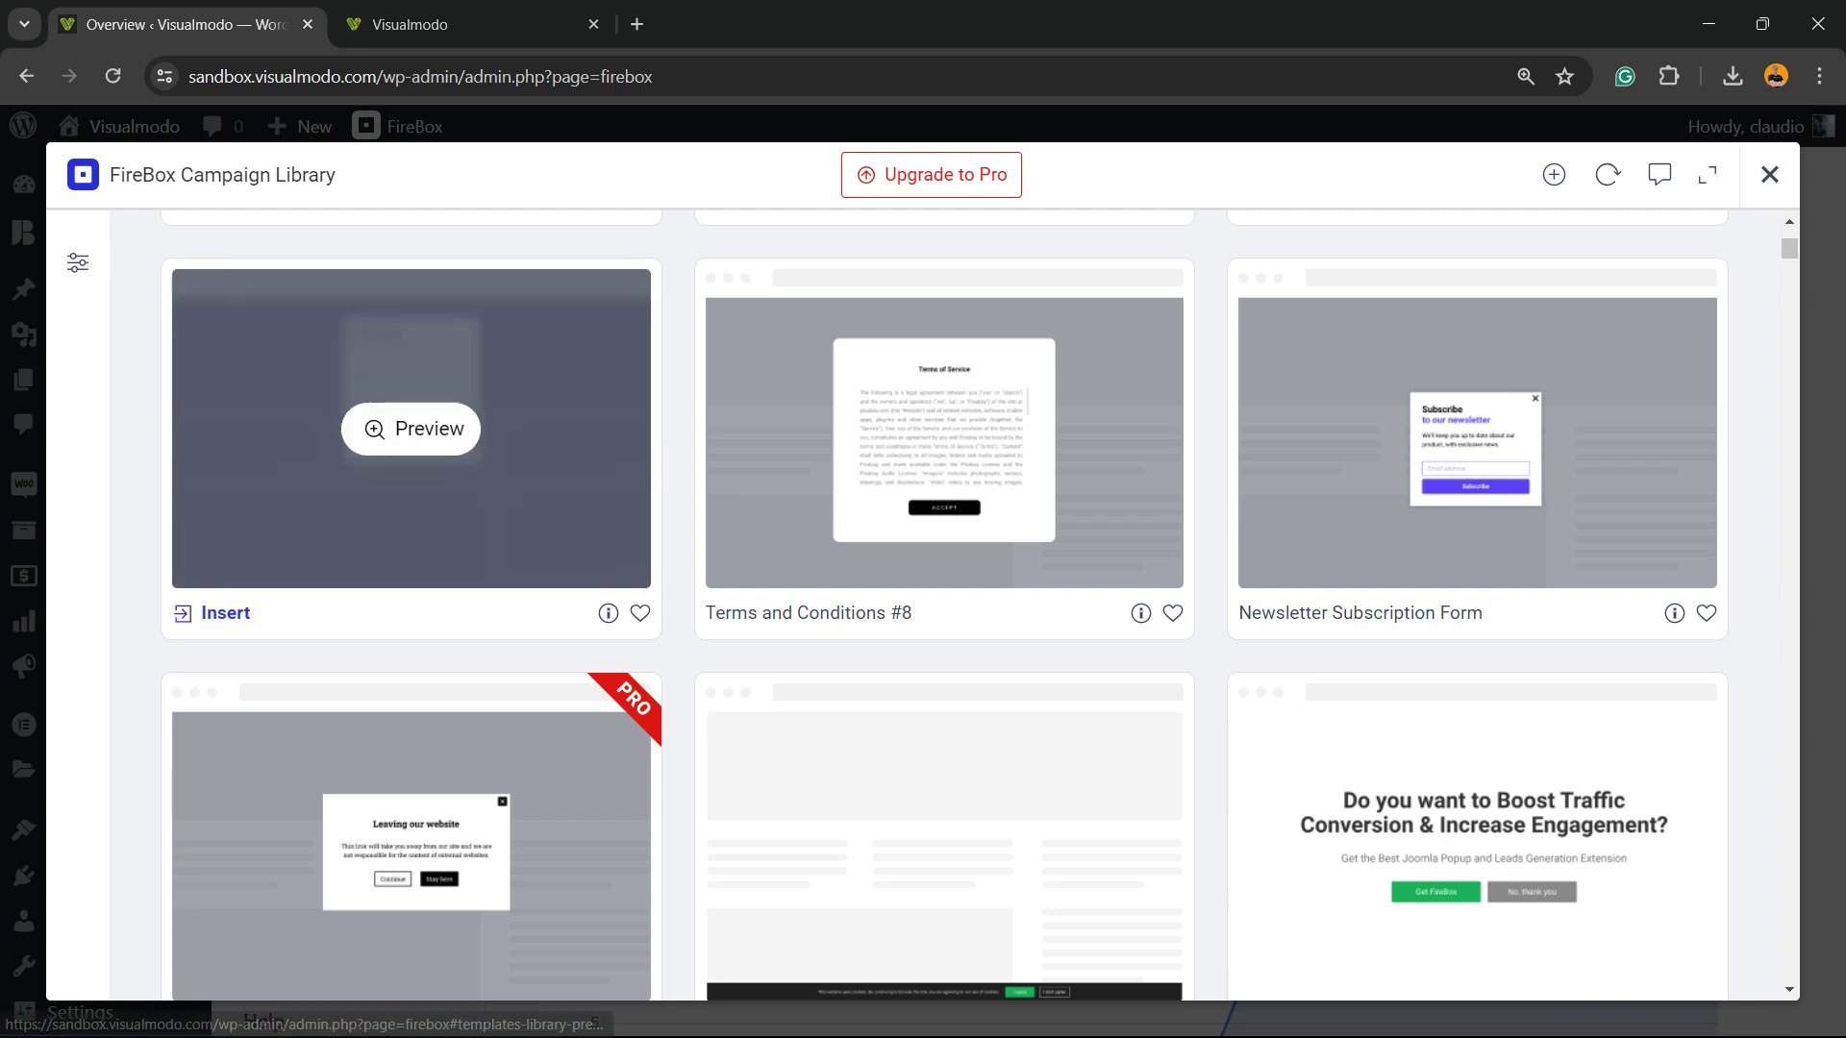
{"action": "left_click", "coordinate": [413, 429]}
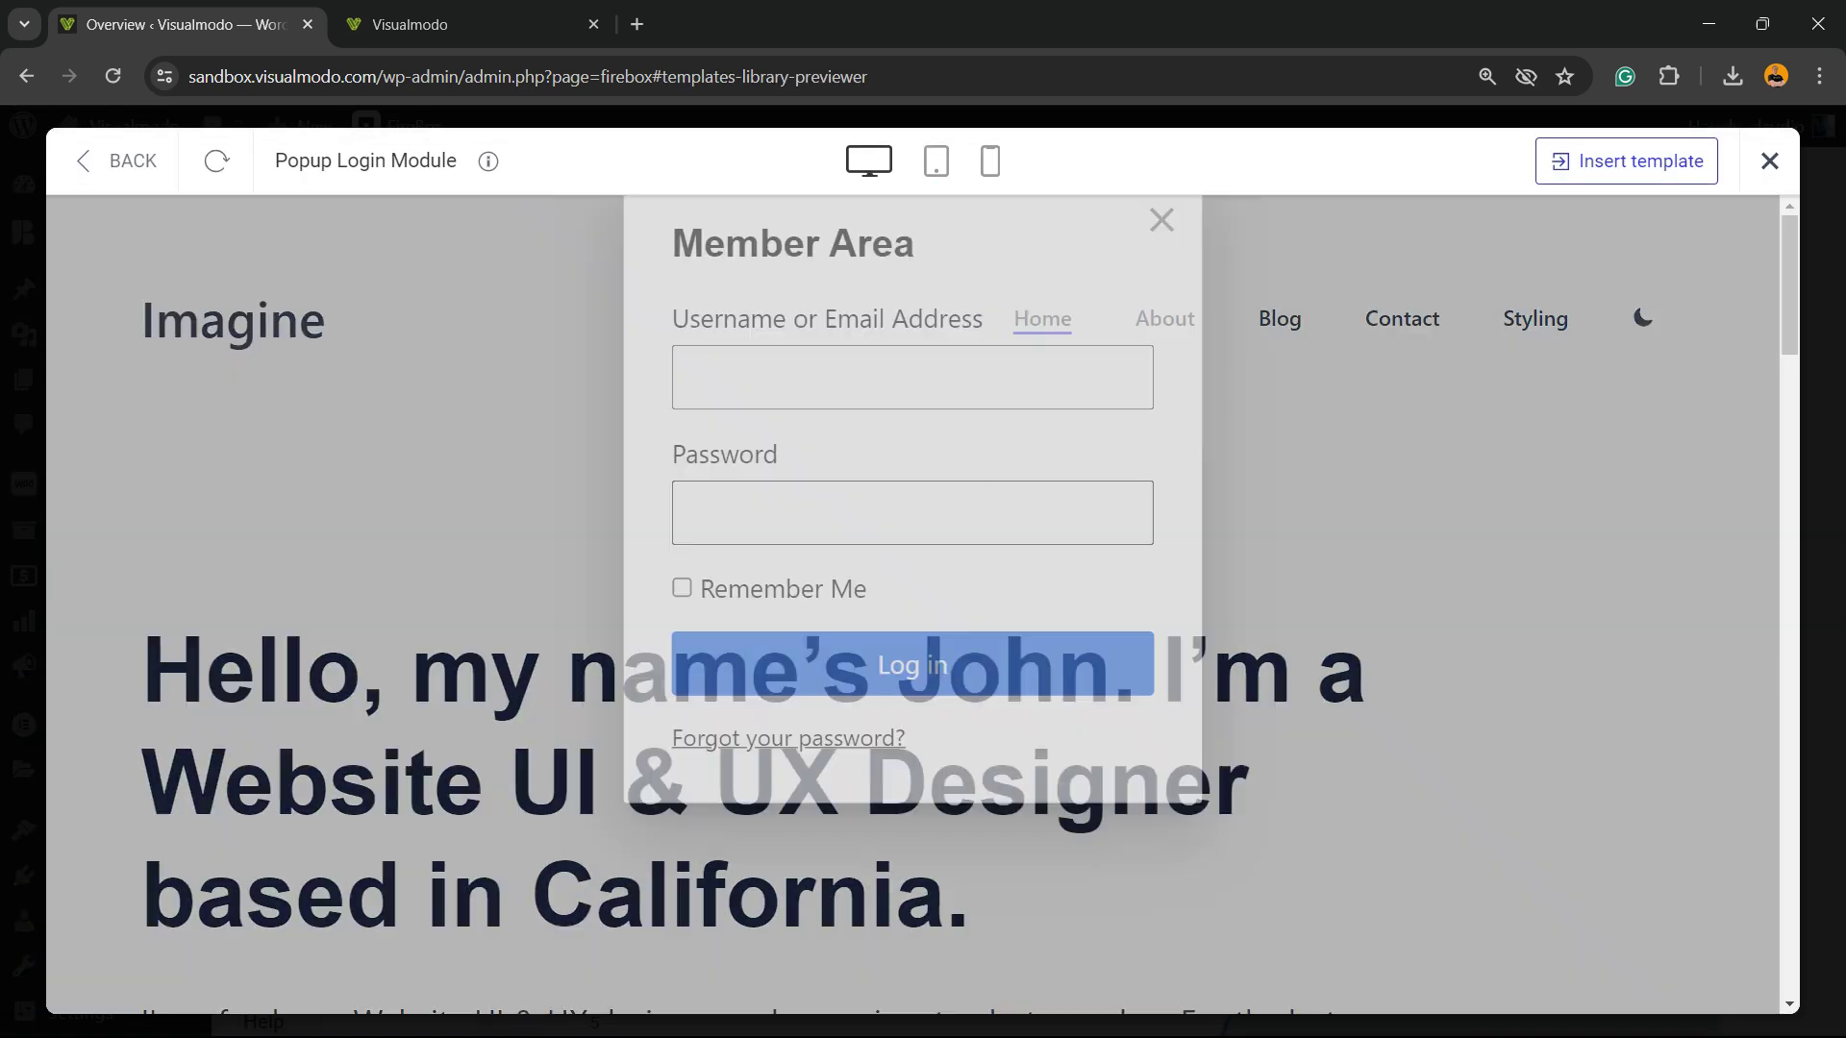
{"action": "scroll", "coordinate": [912, 604], "scroll_direction": "down", "scroll_amount": 7}
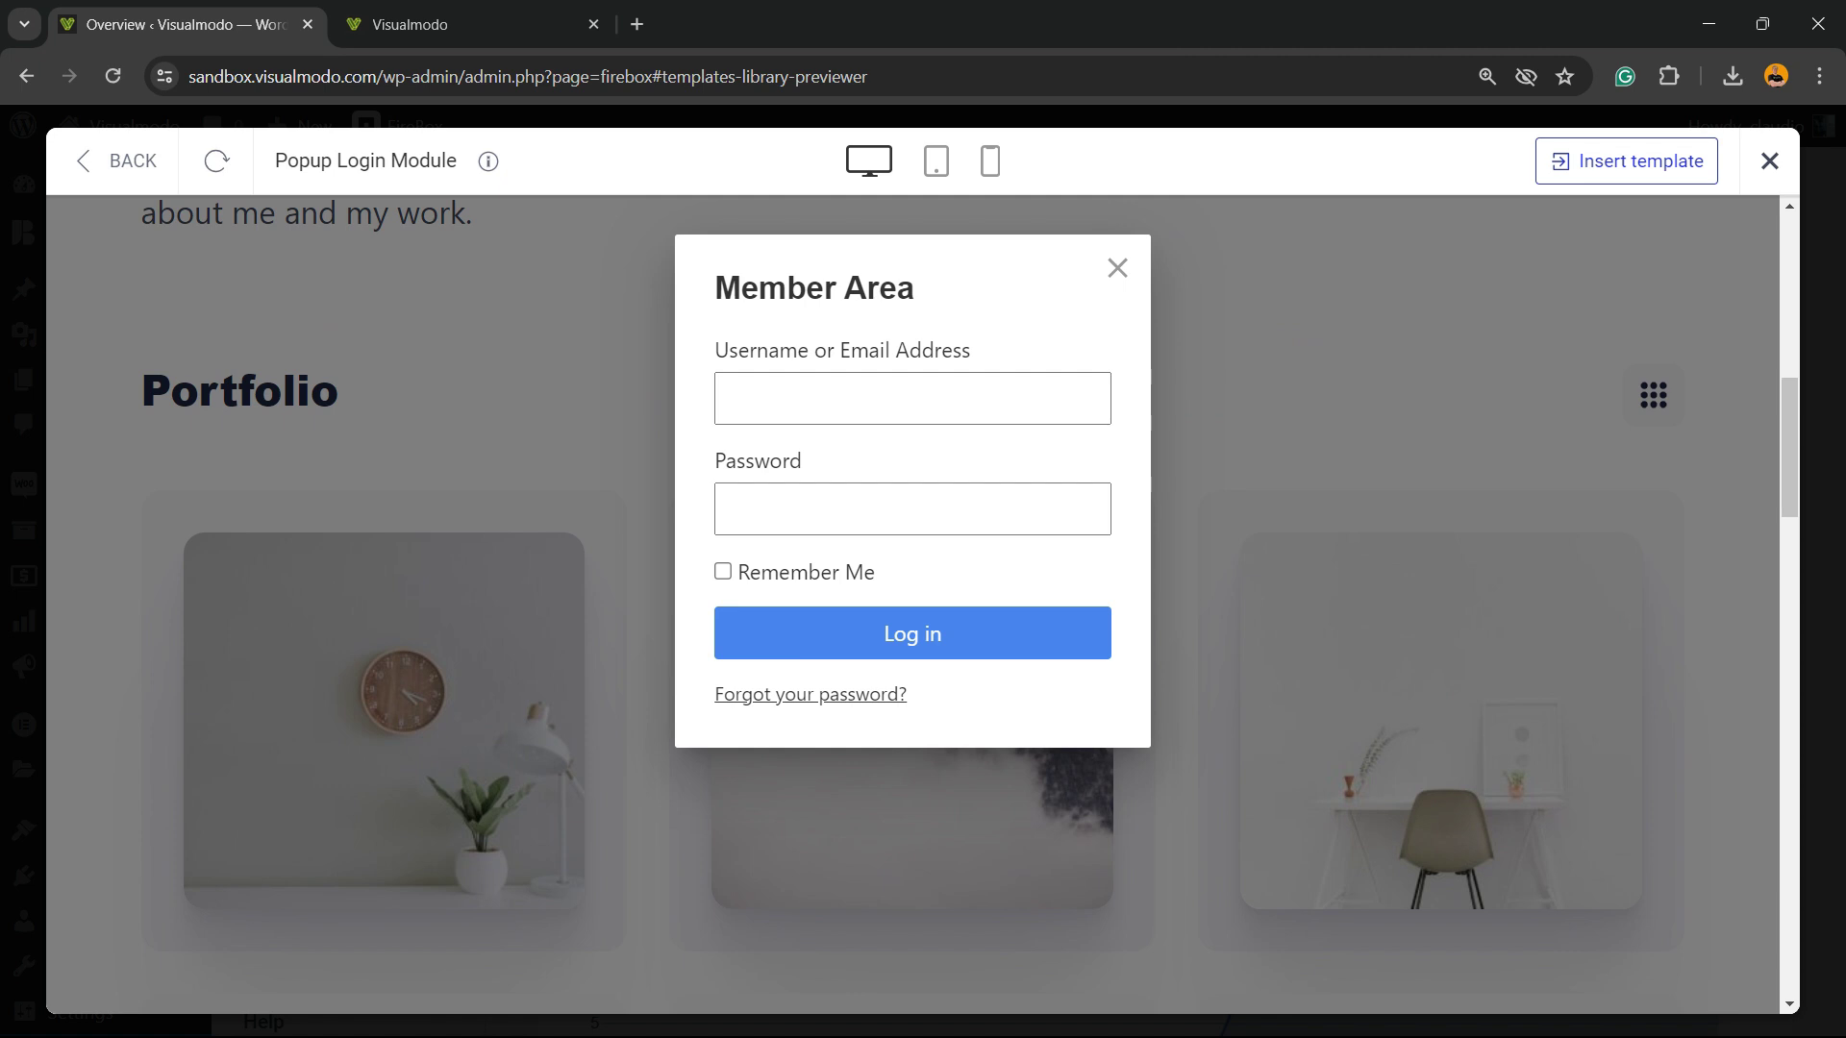
{"action": "scroll", "coordinate": [913, 603], "scroll_direction": "up", "scroll_amount": 7}
Compare the template with the live site's login popup and check its tablet, mobile and desktop previews
{"action": "left_click", "coordinate": [471, 24]}
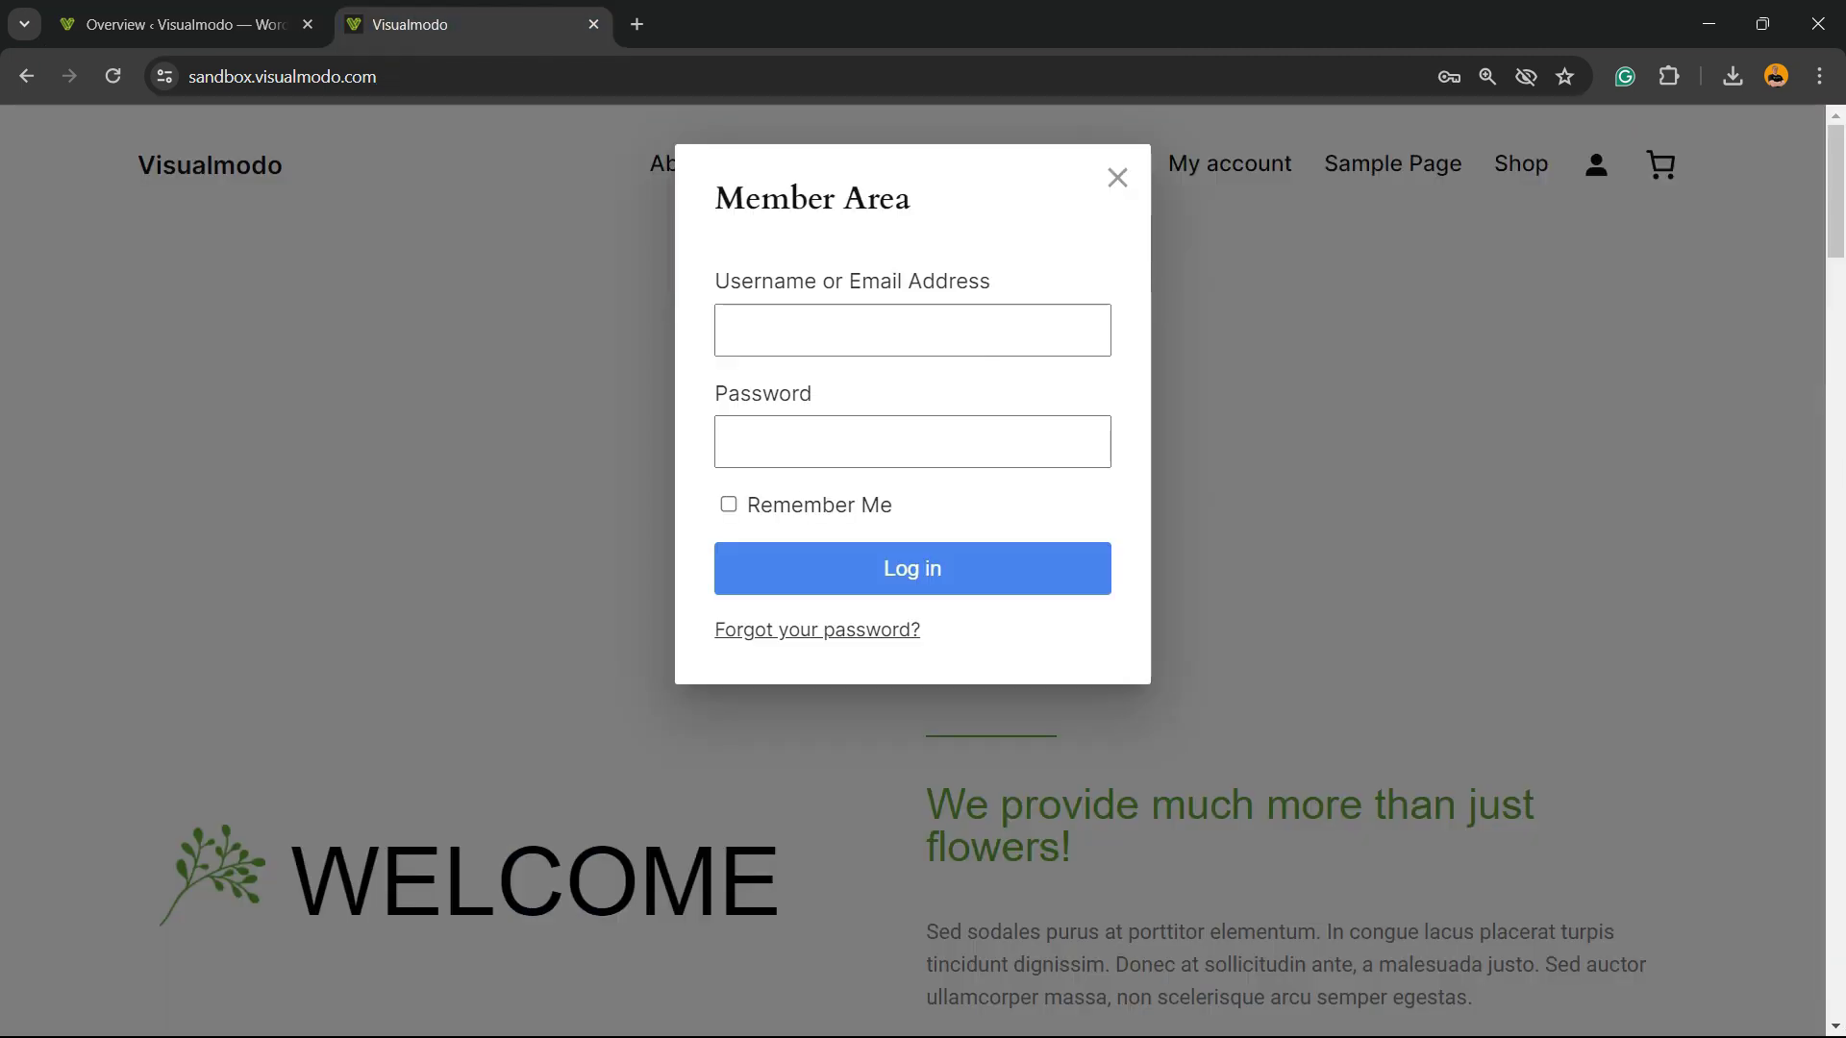
{"action": "key", "text": "ctrl+shift+Tab"}
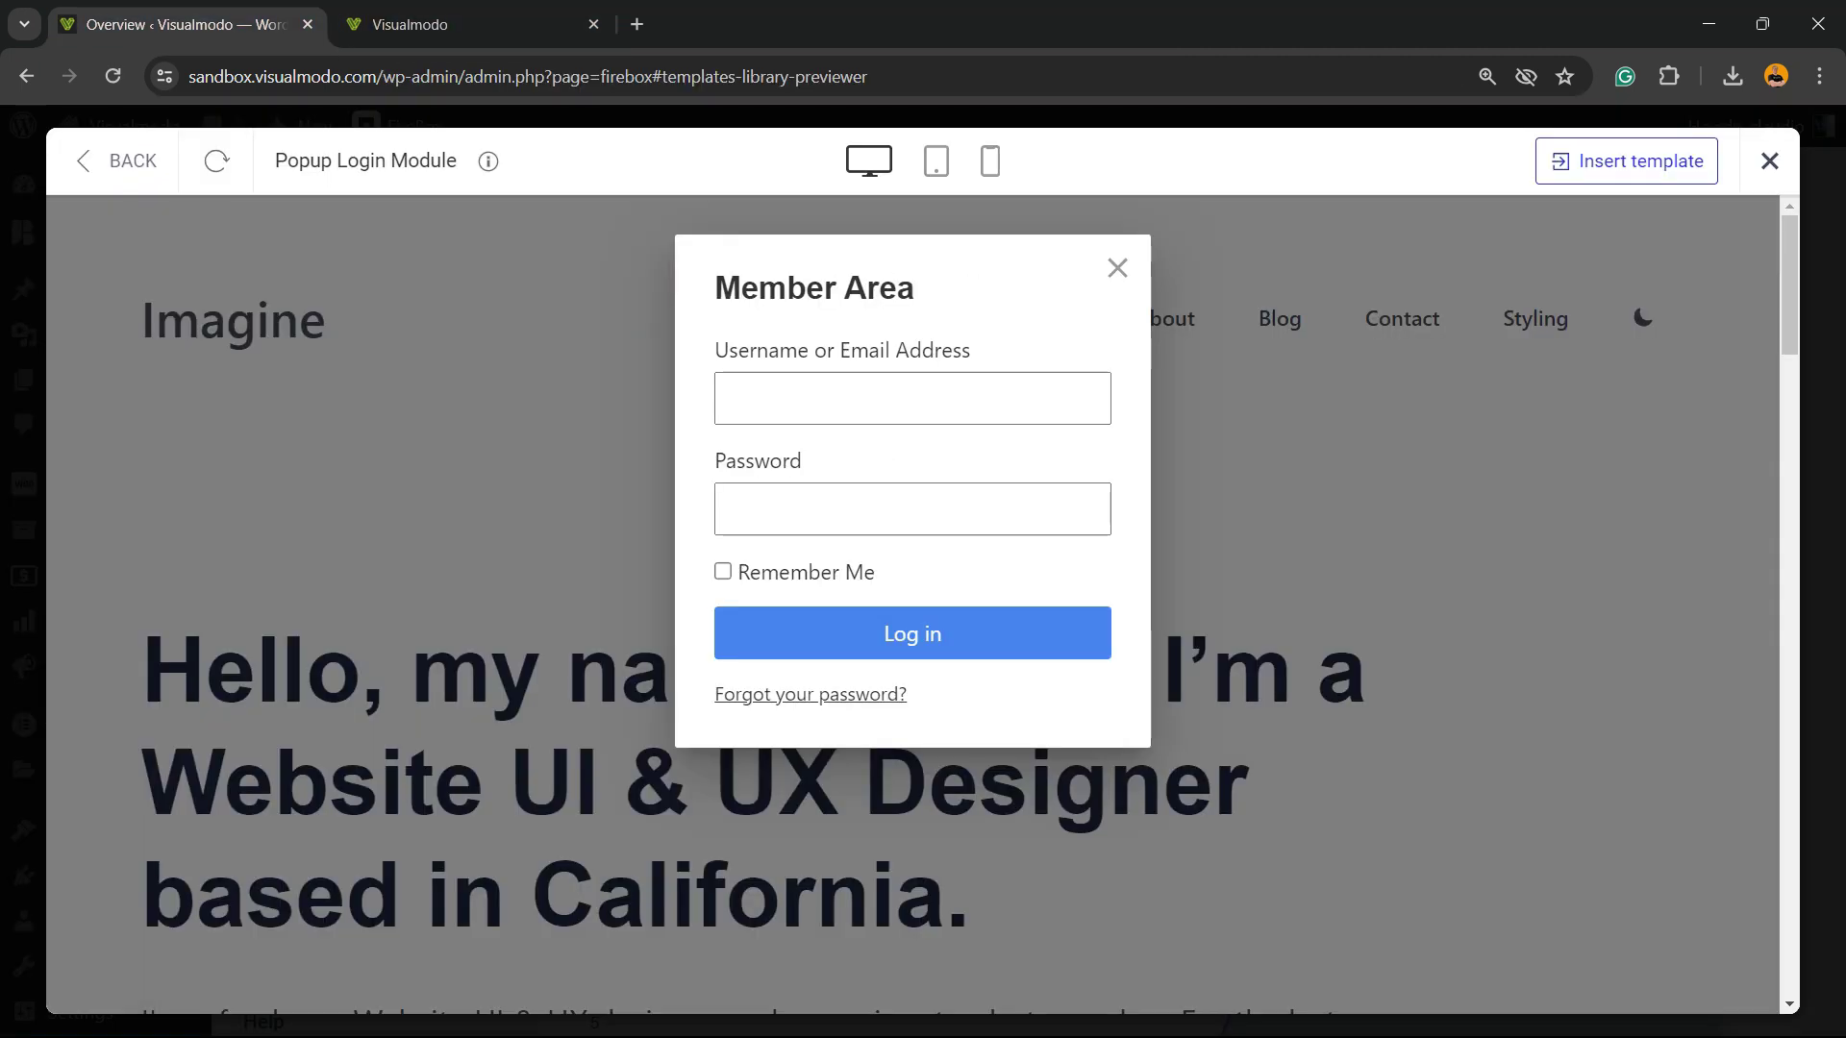
{"action": "double_click", "coordinate": [935, 161]}
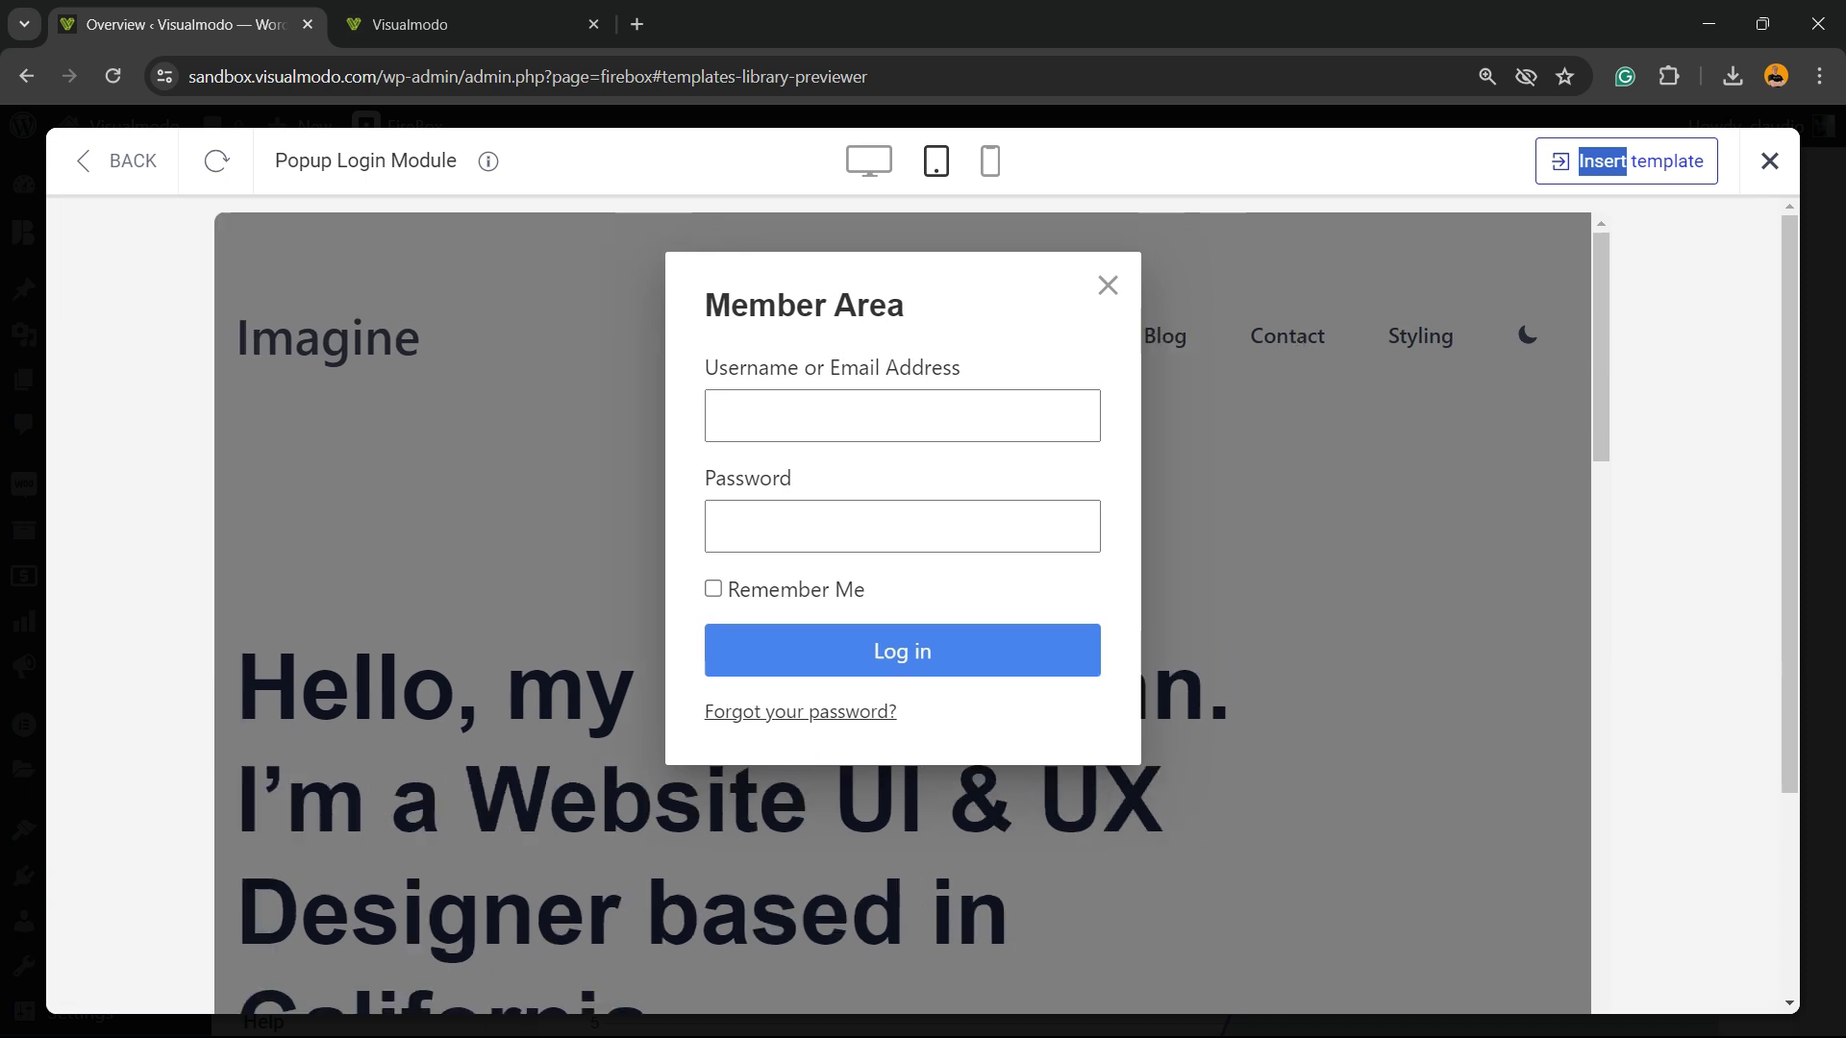
{"action": "left_click", "coordinate": [990, 160]}
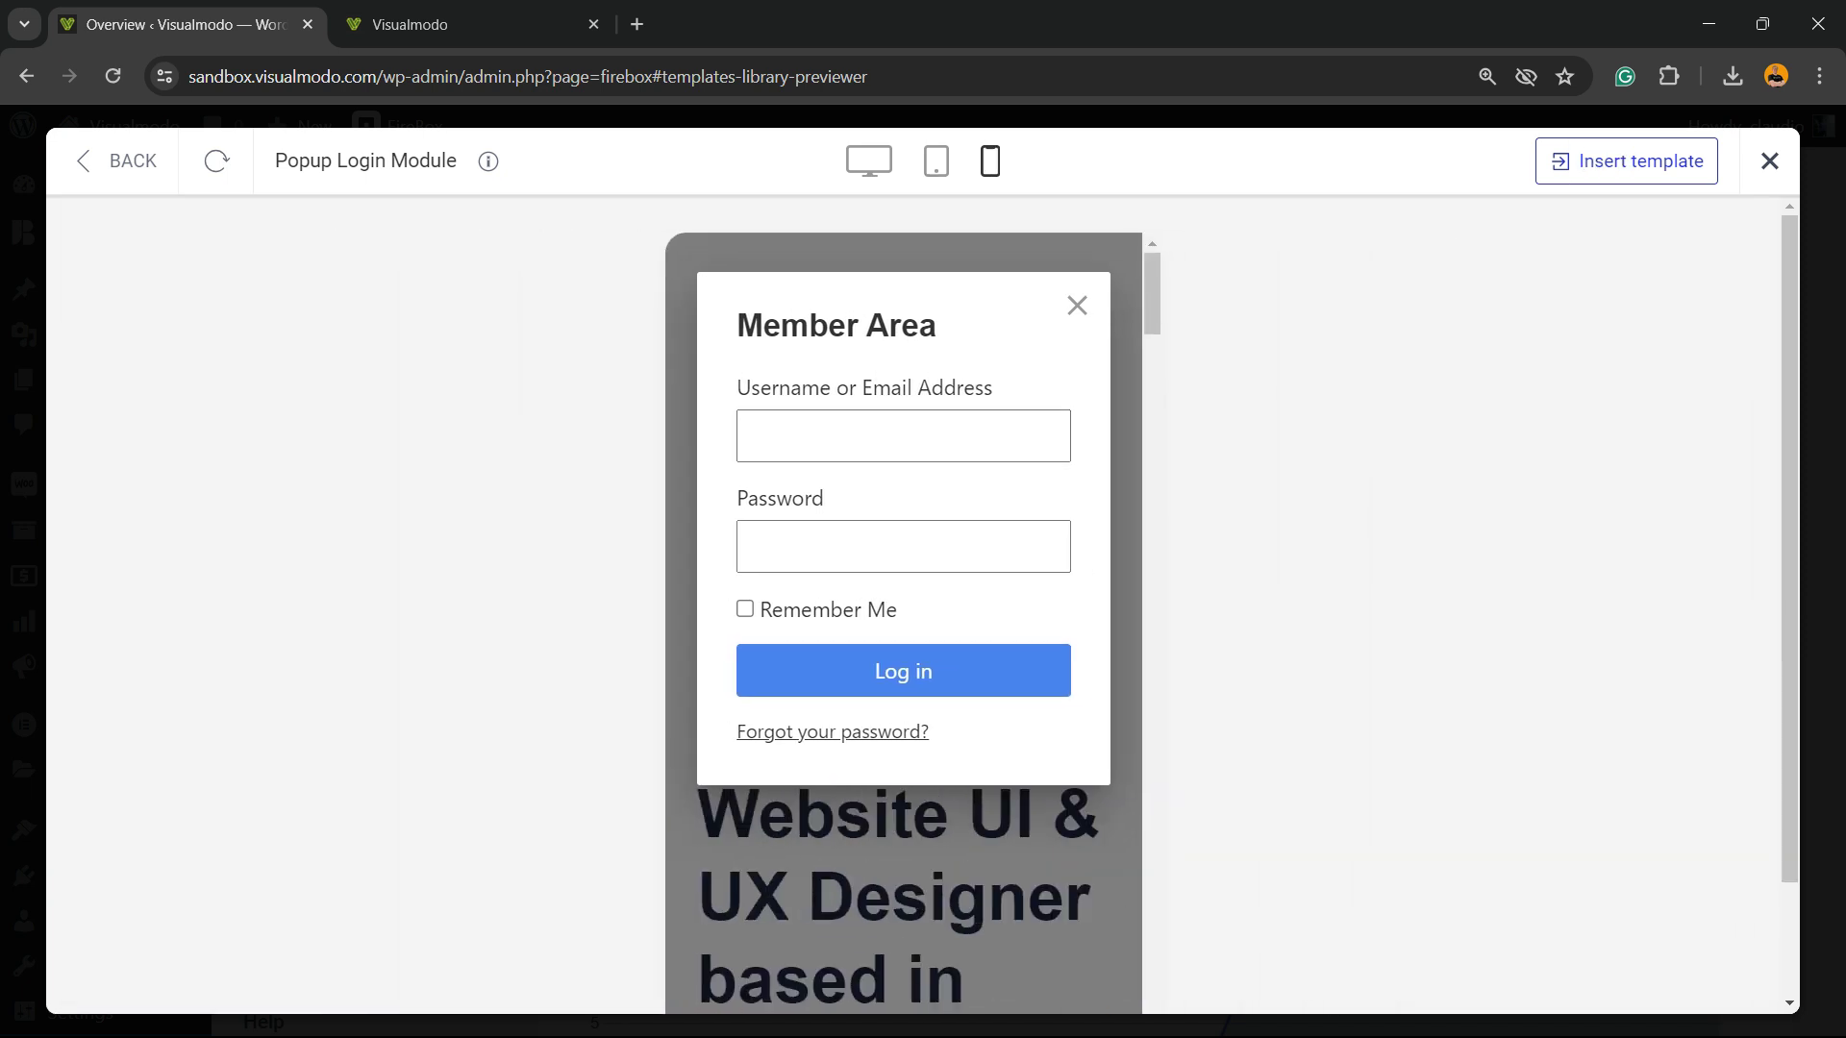
{"action": "left_click", "coordinate": [868, 160]}
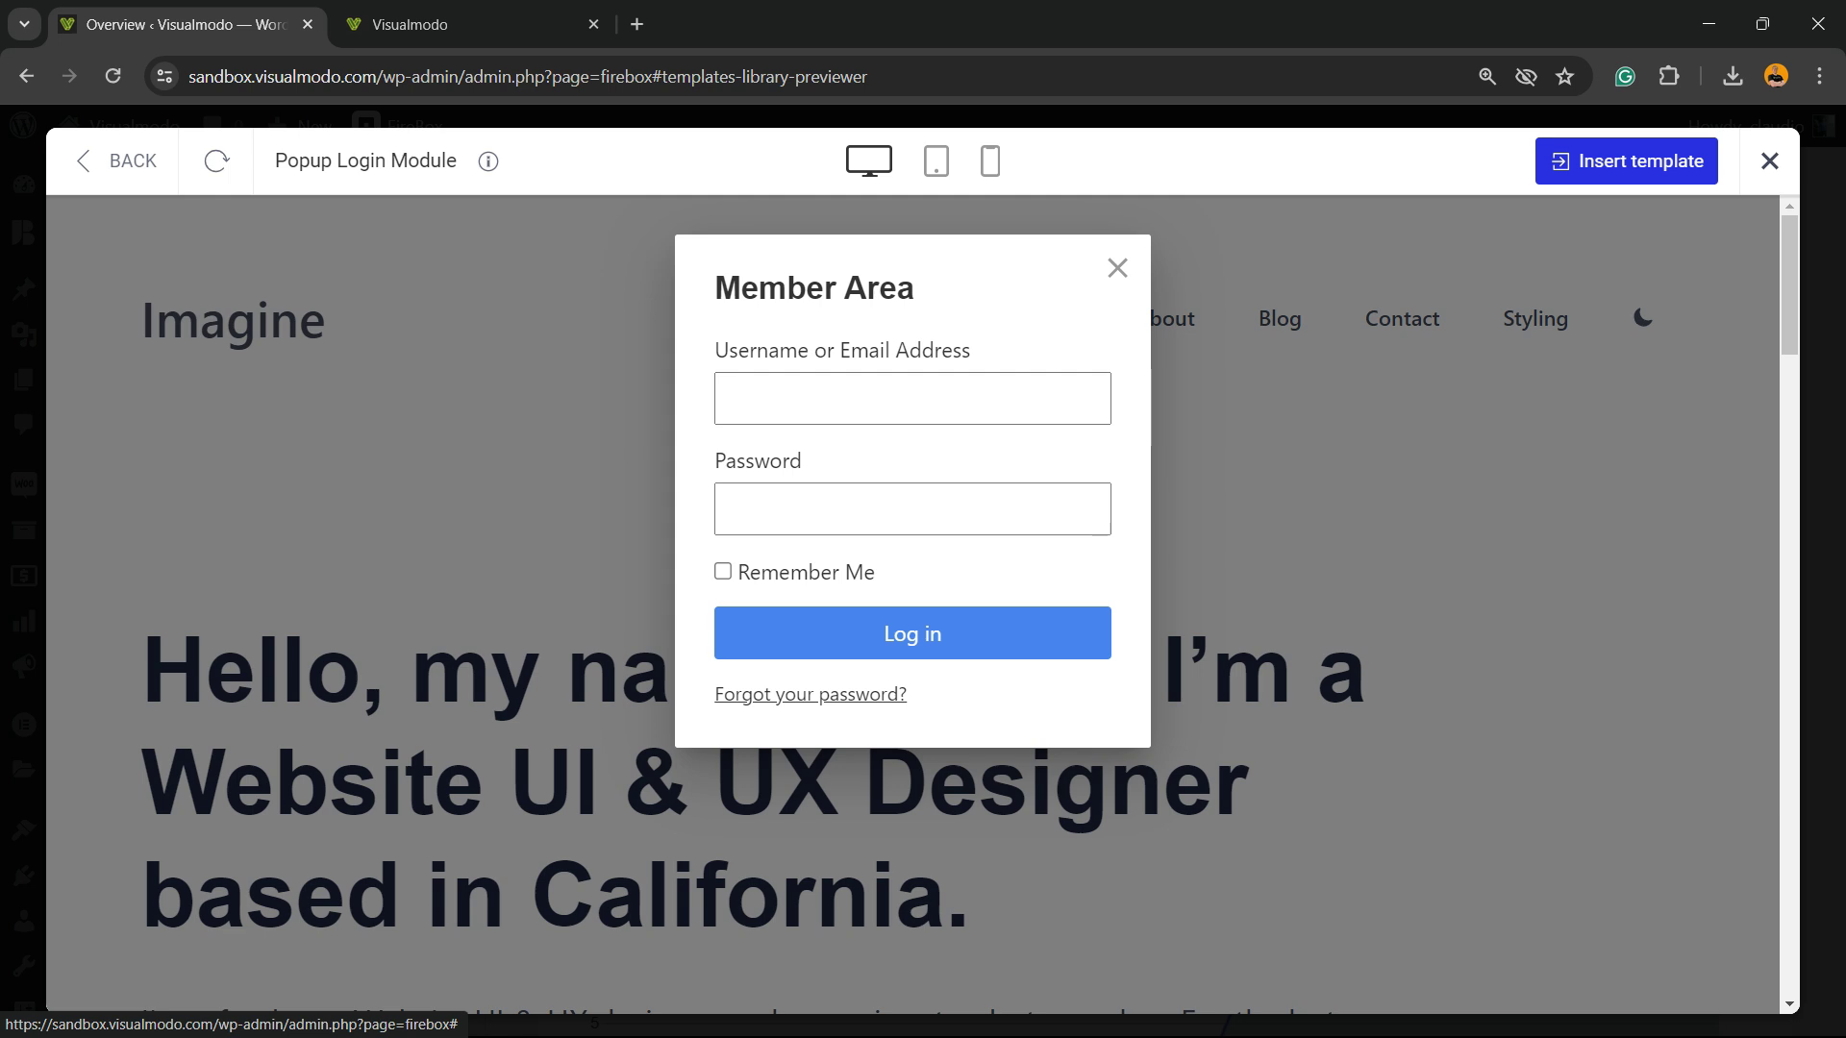
Insert the Popup Login Module template as a new FireBox campaign
{"action": "left_click", "coordinate": [1626, 161]}
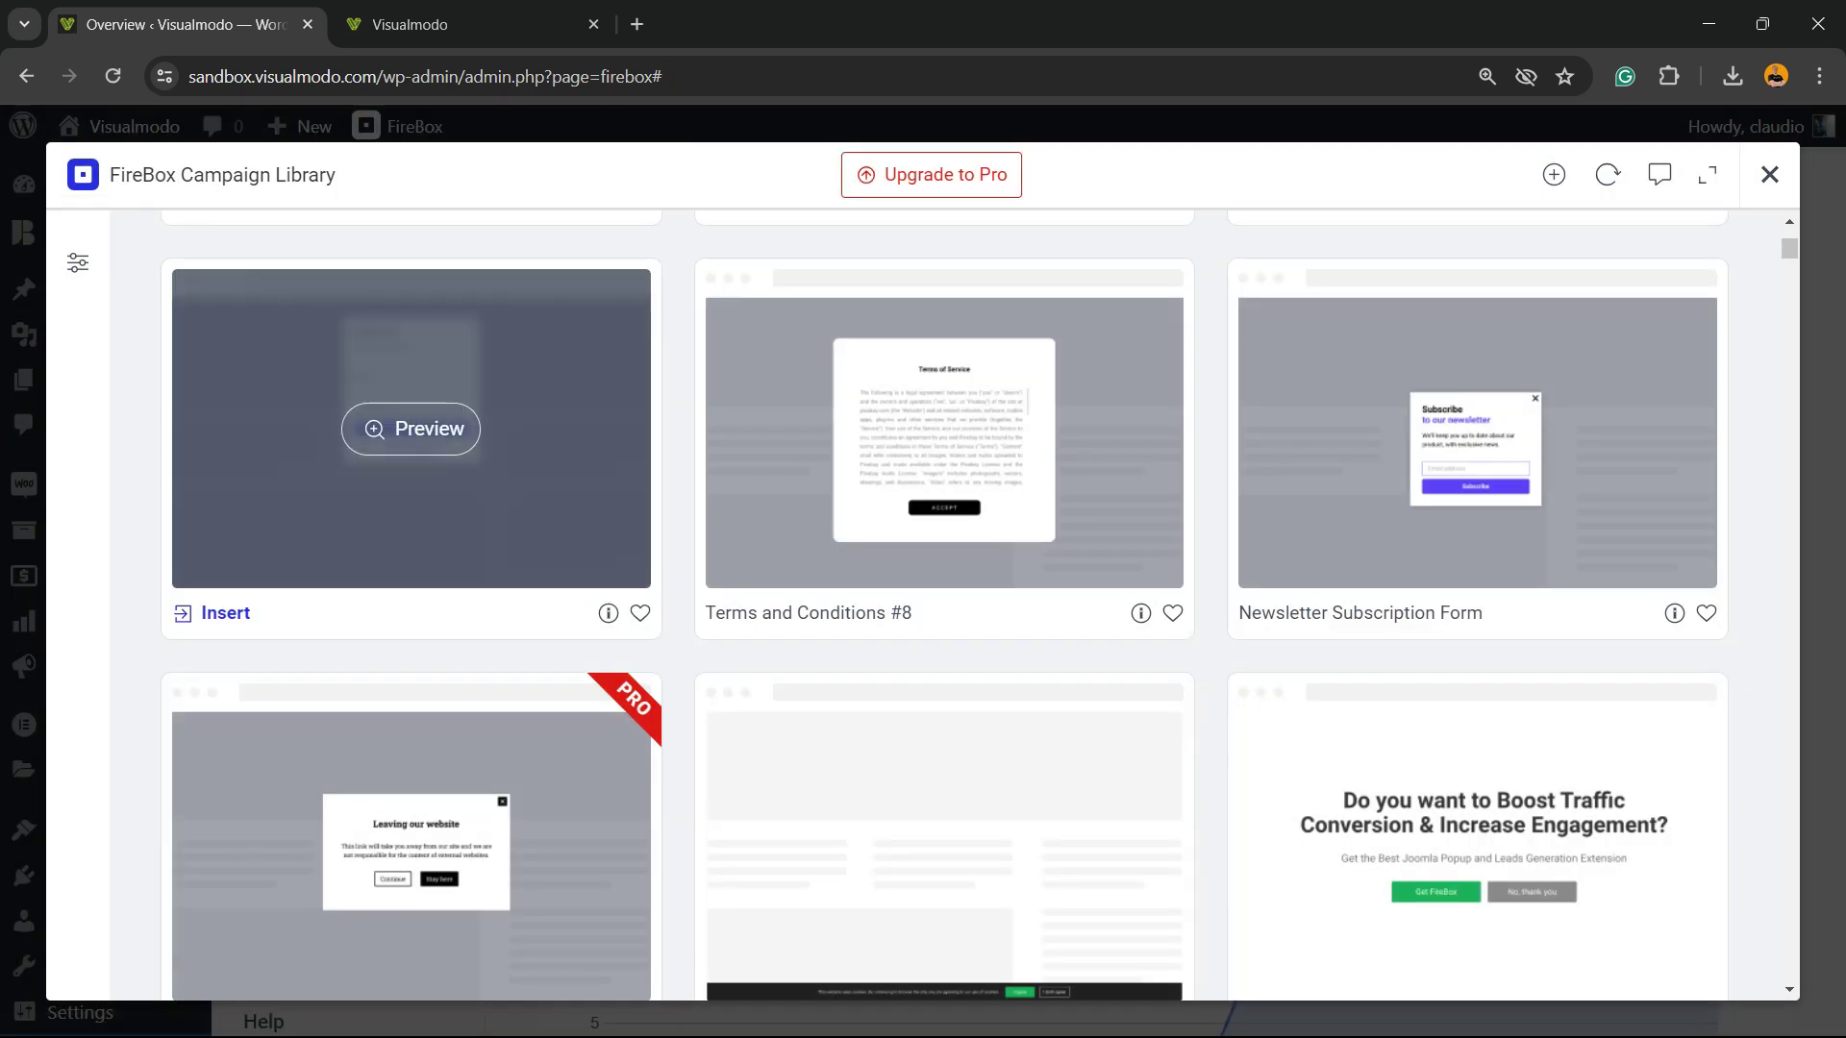
{"action": "left_click", "coordinate": [213, 612]}
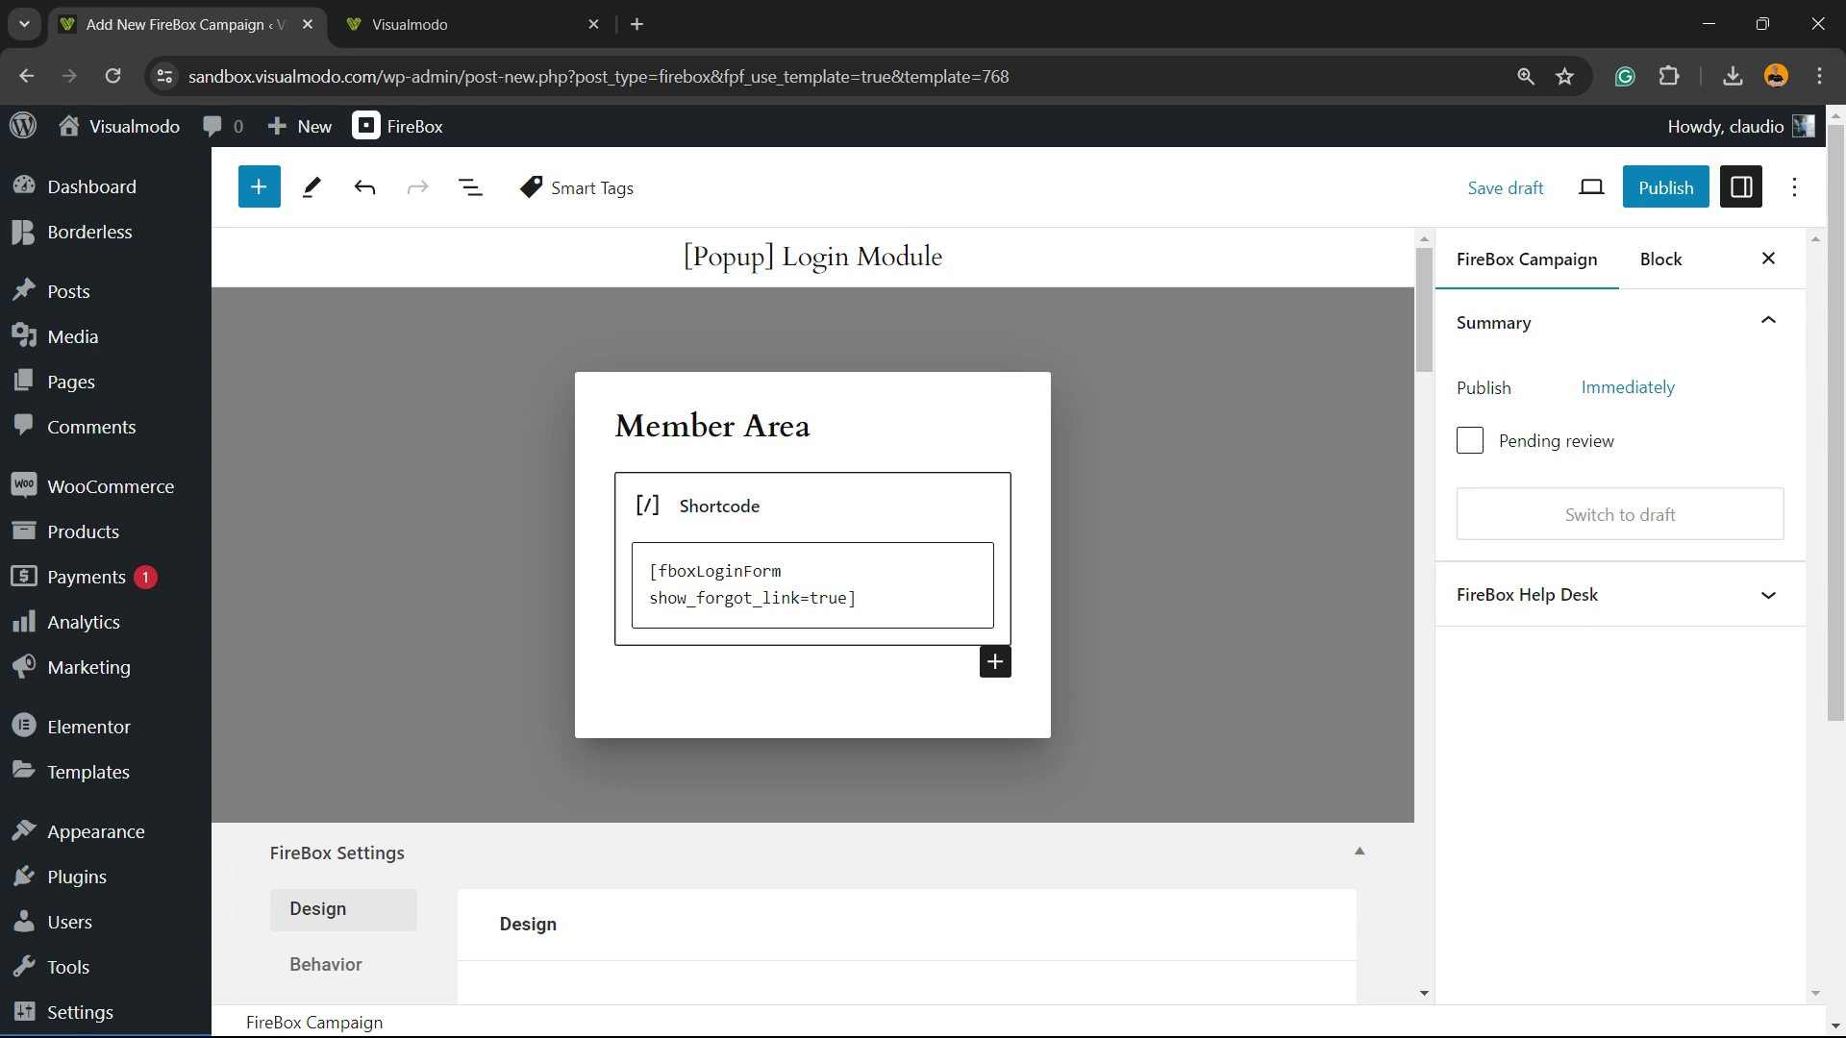
Examine the popup's login shortcode and the Member Area heading, including its heading-level and transform options
{"action": "left_click", "coordinate": [761, 570]}
{"action": "triple_click", "coordinate": [760, 570]}
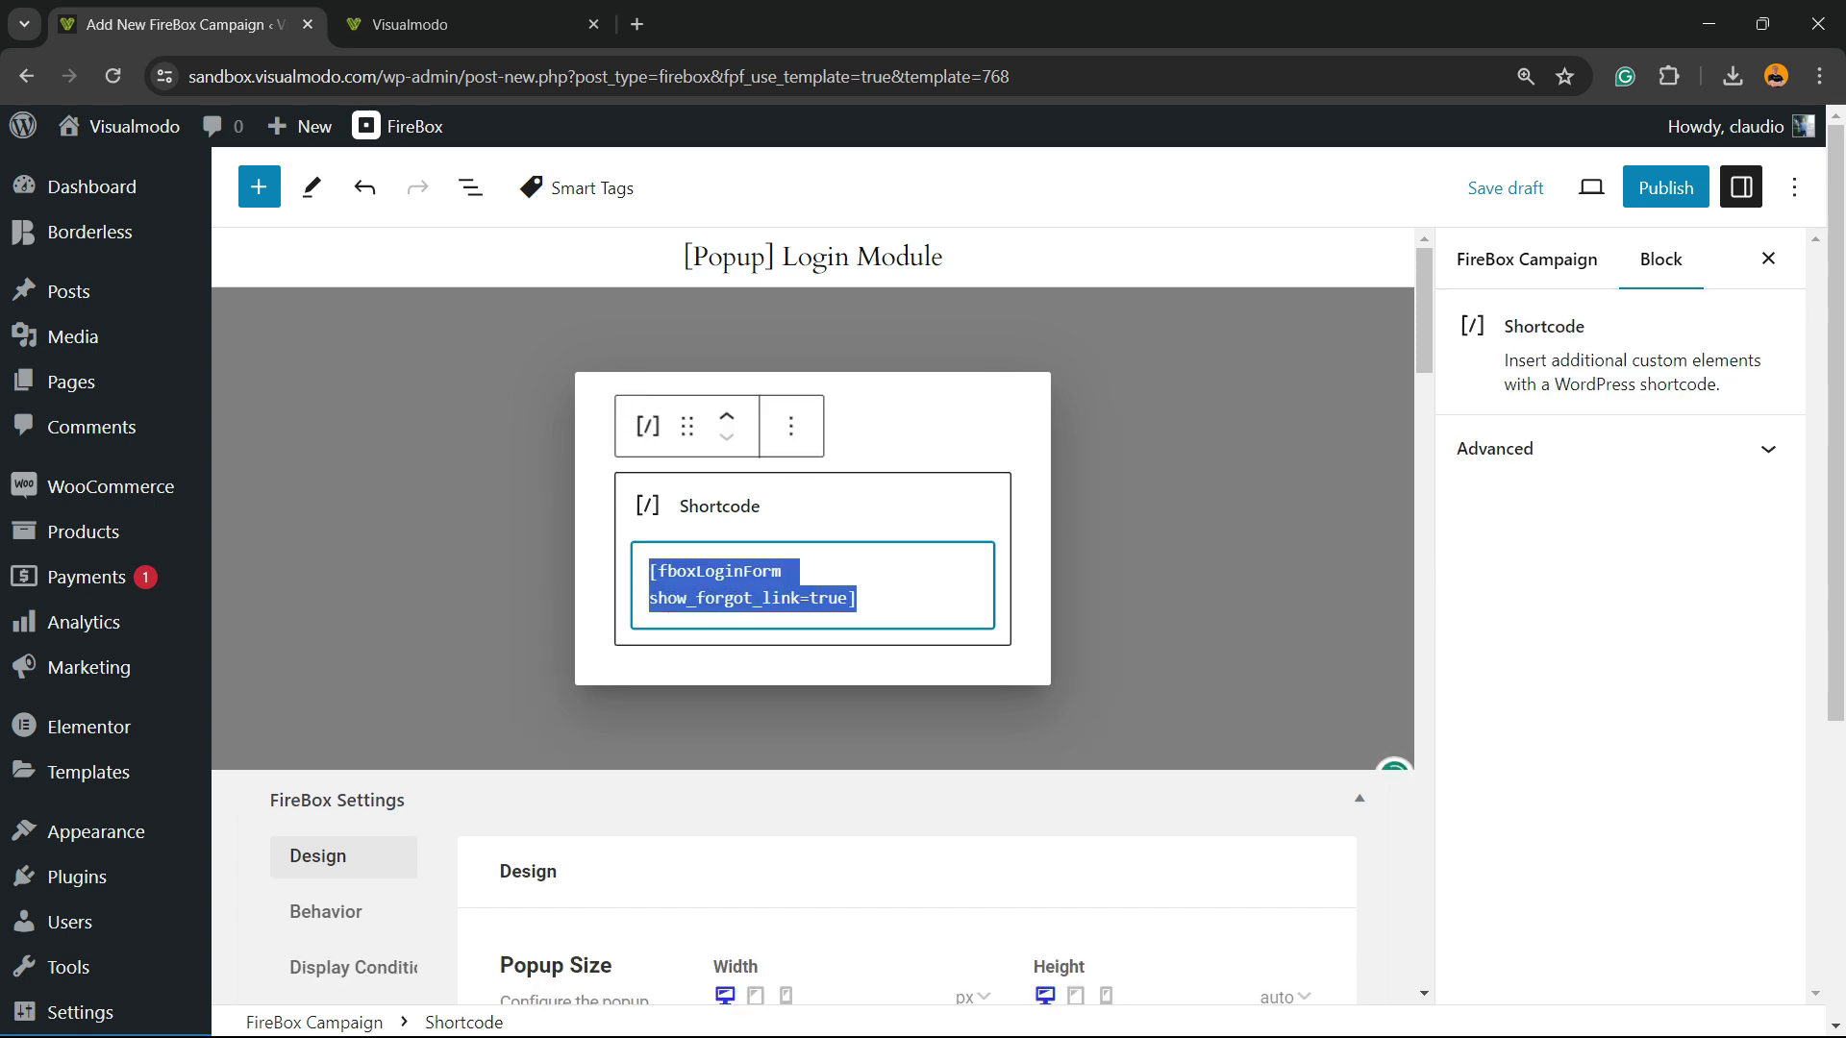
{"action": "left_click", "coordinate": [865, 426]}
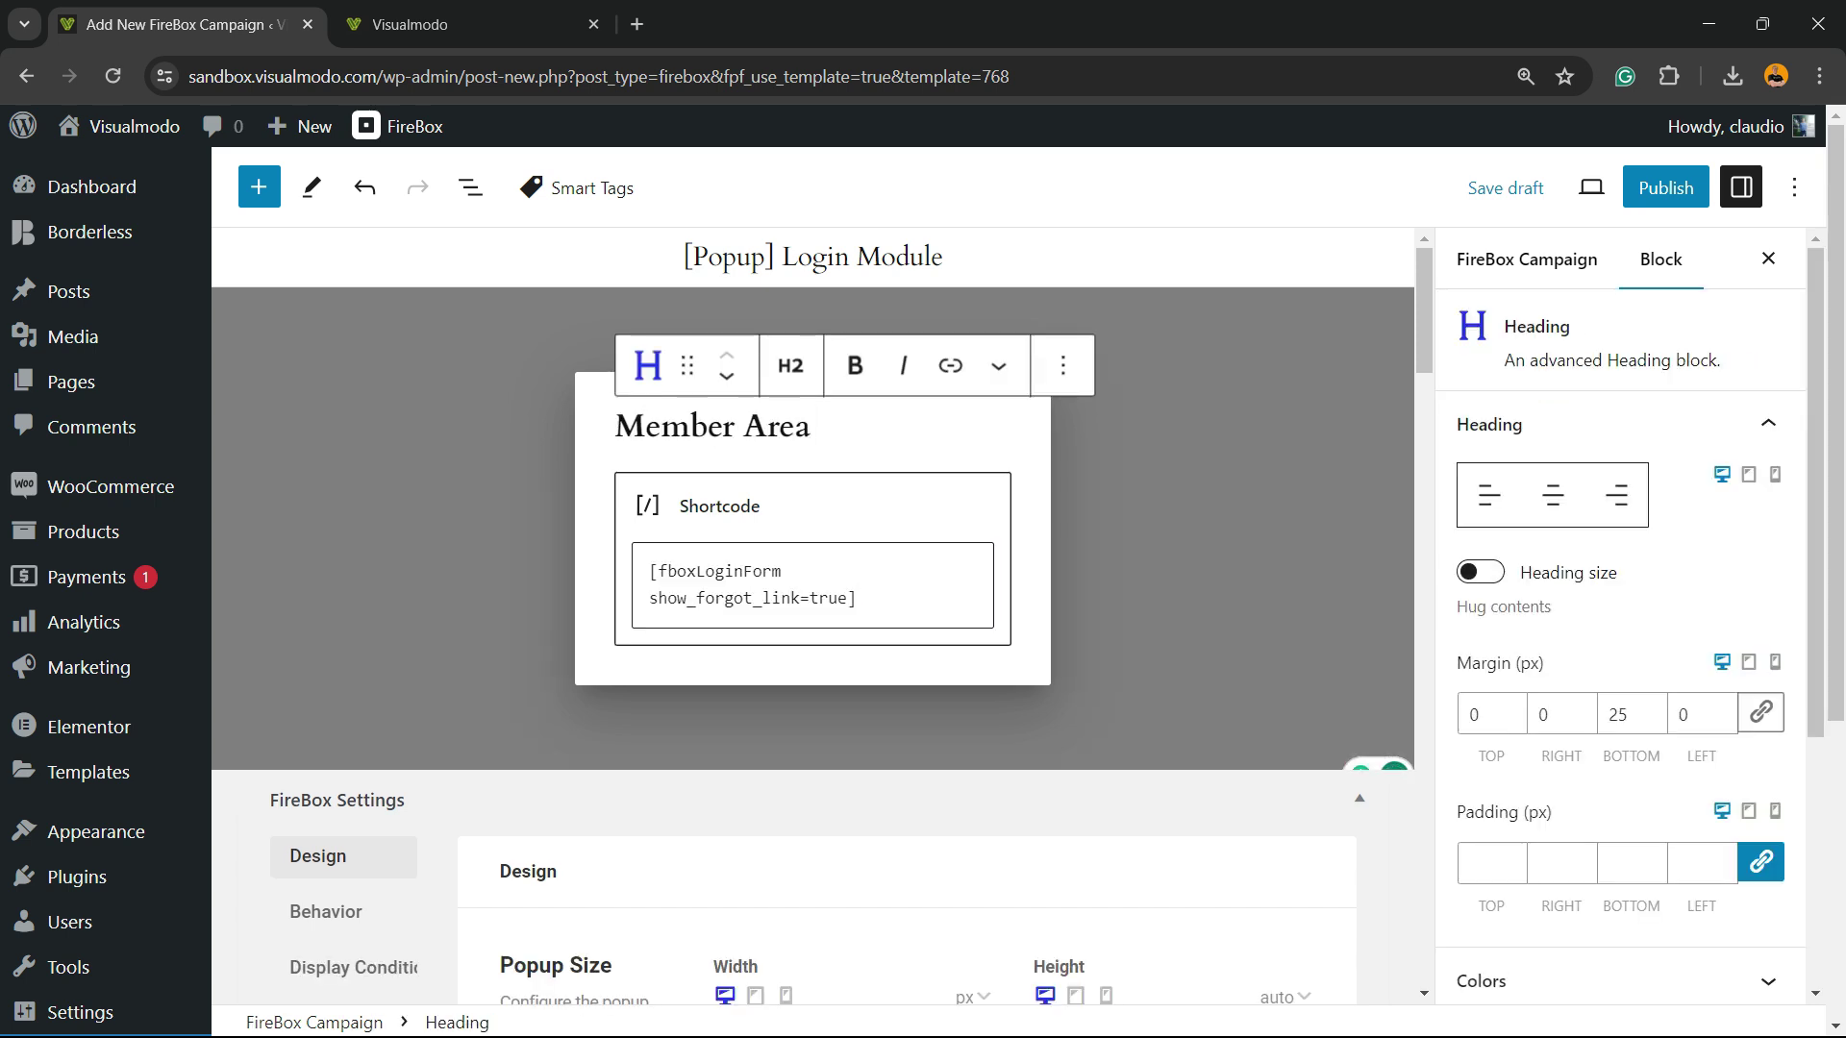
{"action": "triple_click", "coordinate": [761, 584]}
{"action": "left_click", "coordinate": [846, 426]}
{"action": "triple_click", "coordinate": [693, 425]}
{"action": "left_click", "coordinate": [790, 365]}
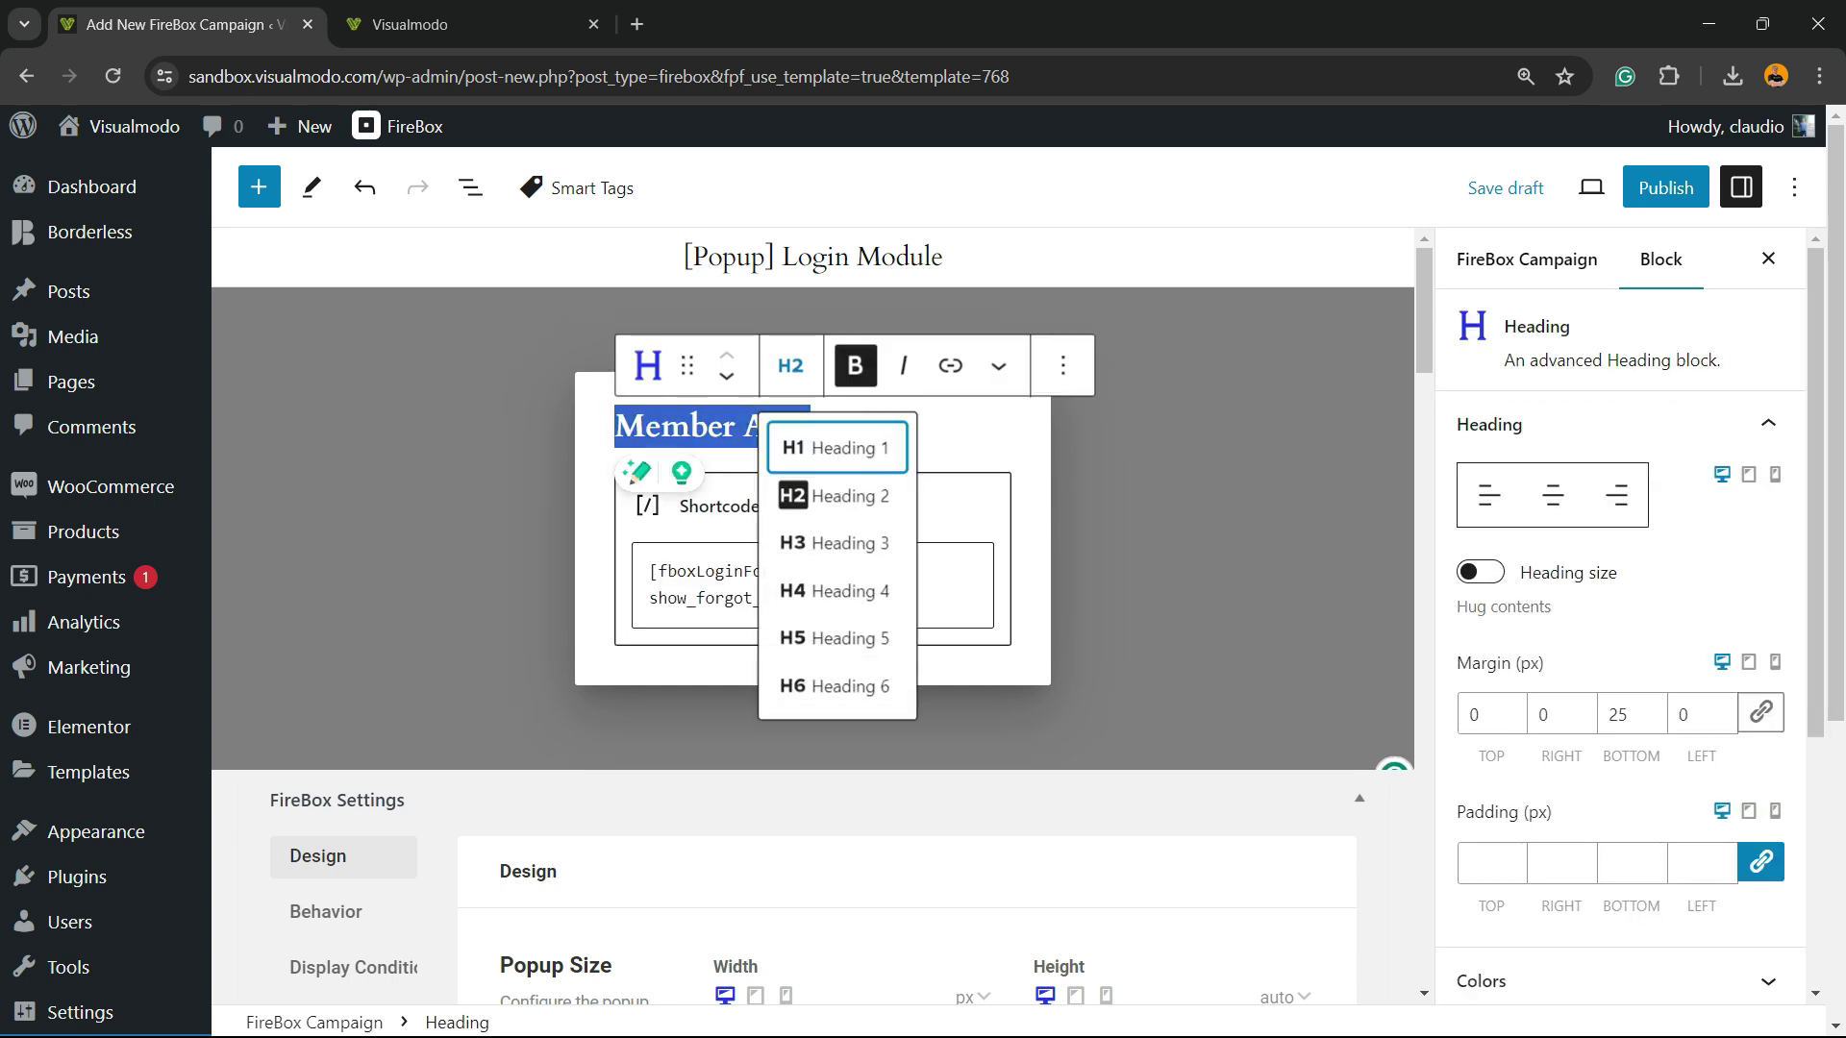
{"action": "left_click", "coordinate": [962, 426]}
{"action": "triple_click", "coordinate": [692, 426]}
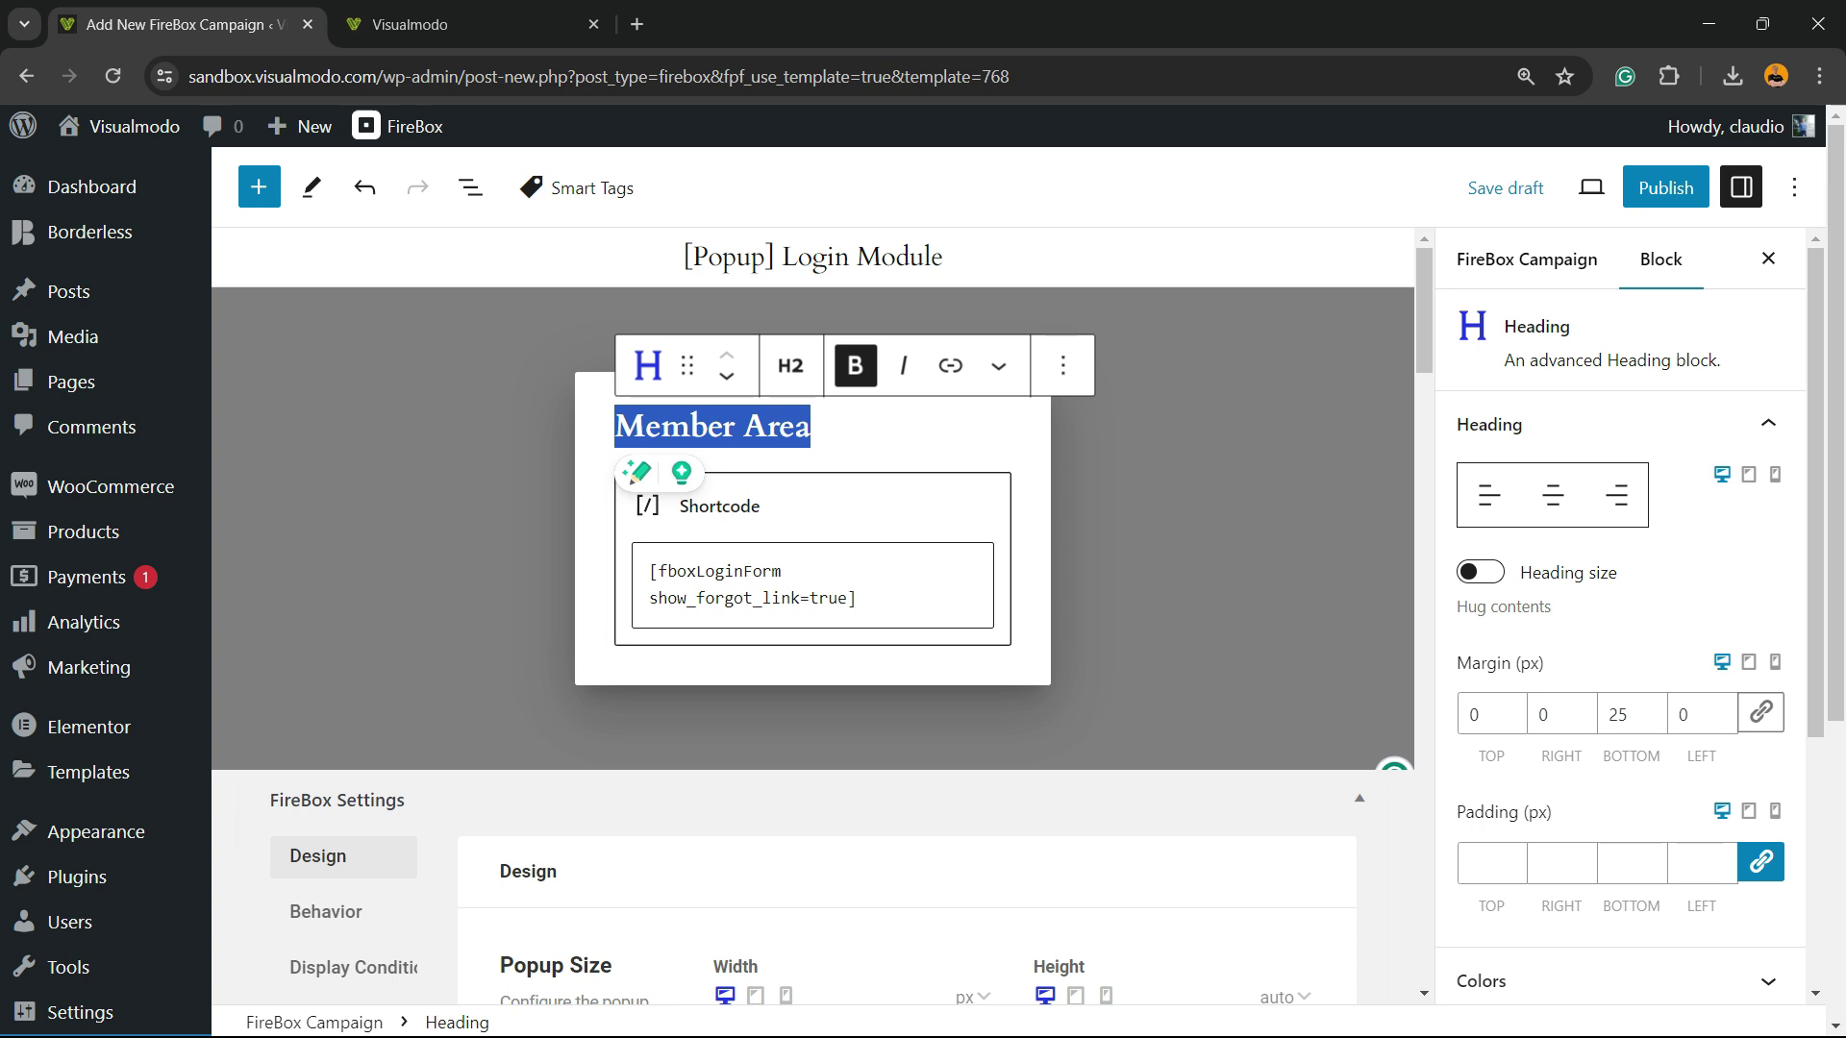
{"action": "left_click", "coordinate": [647, 365]}
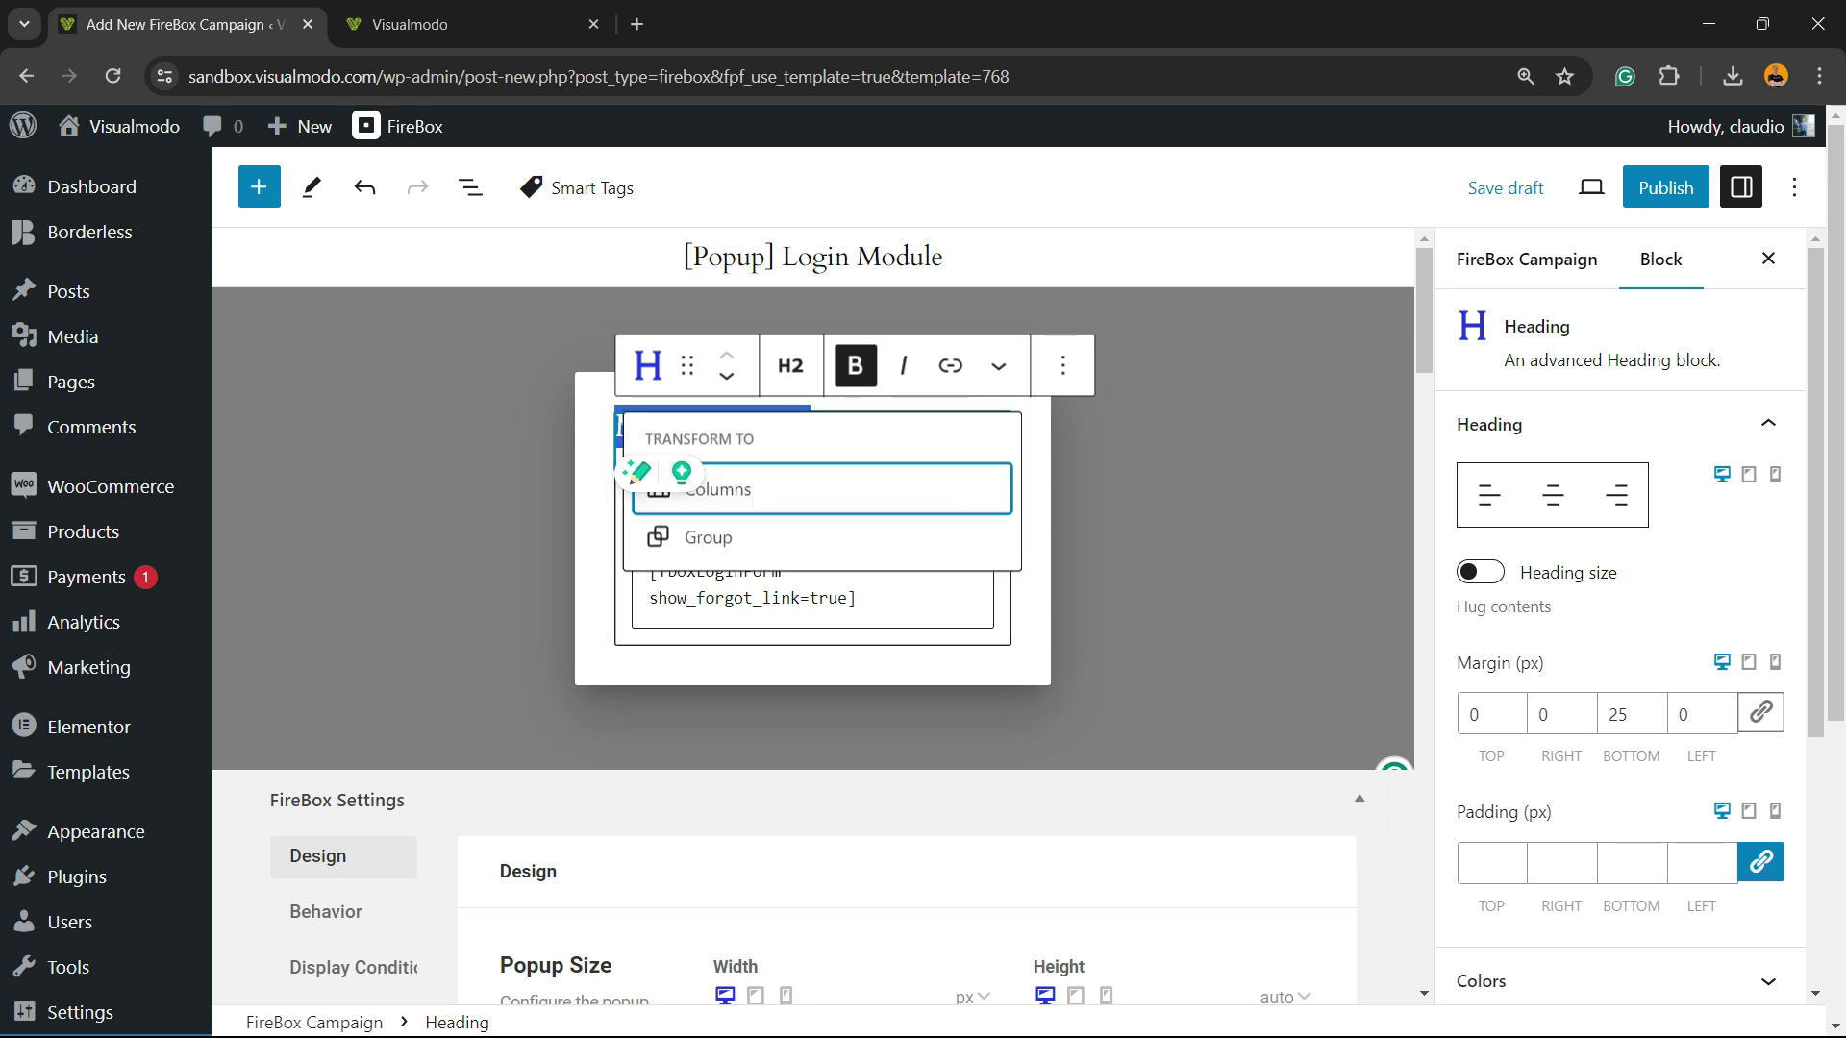
{"action": "key", "text": "Escape"}
Add a paragraph block below the login shortcode in the popup
{"action": "scroll", "coordinate": [813, 480], "scroll_direction": "down", "scroll_amount": 2}
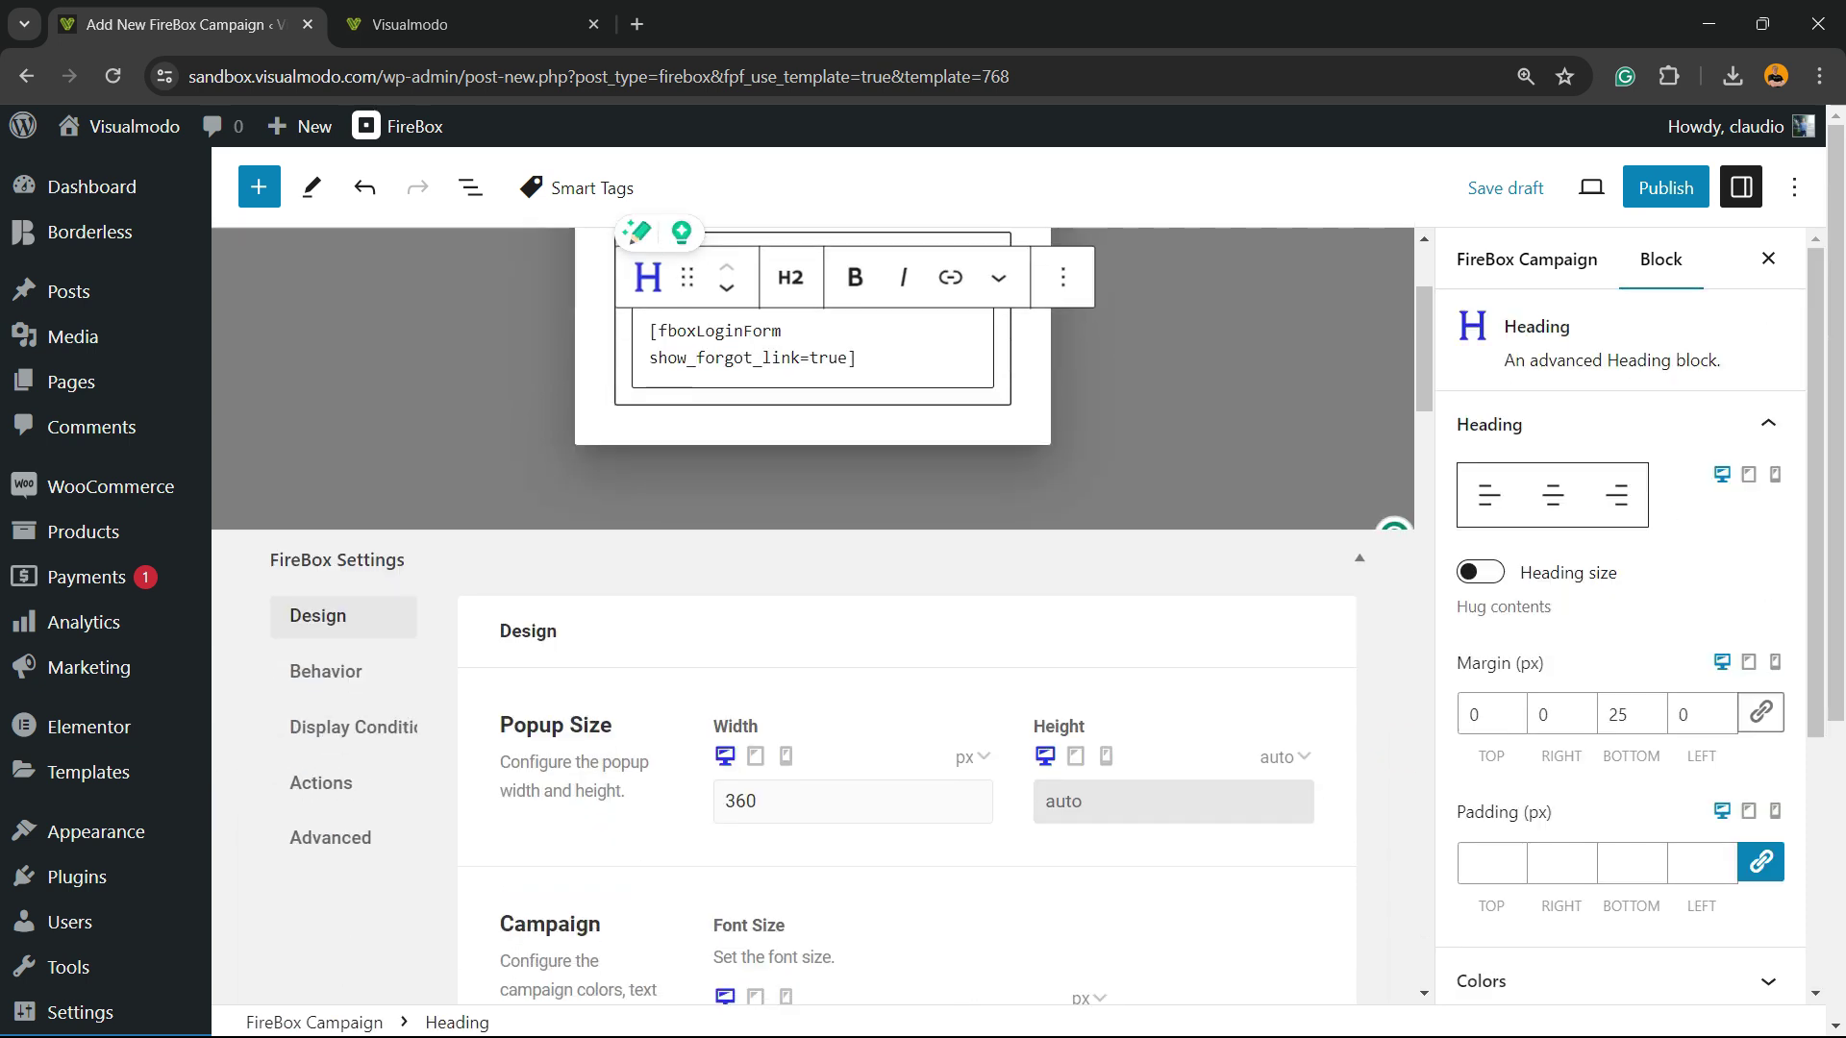
{"action": "left_click", "coordinate": [995, 424]}
{"action": "left_click", "coordinate": [995, 421]}
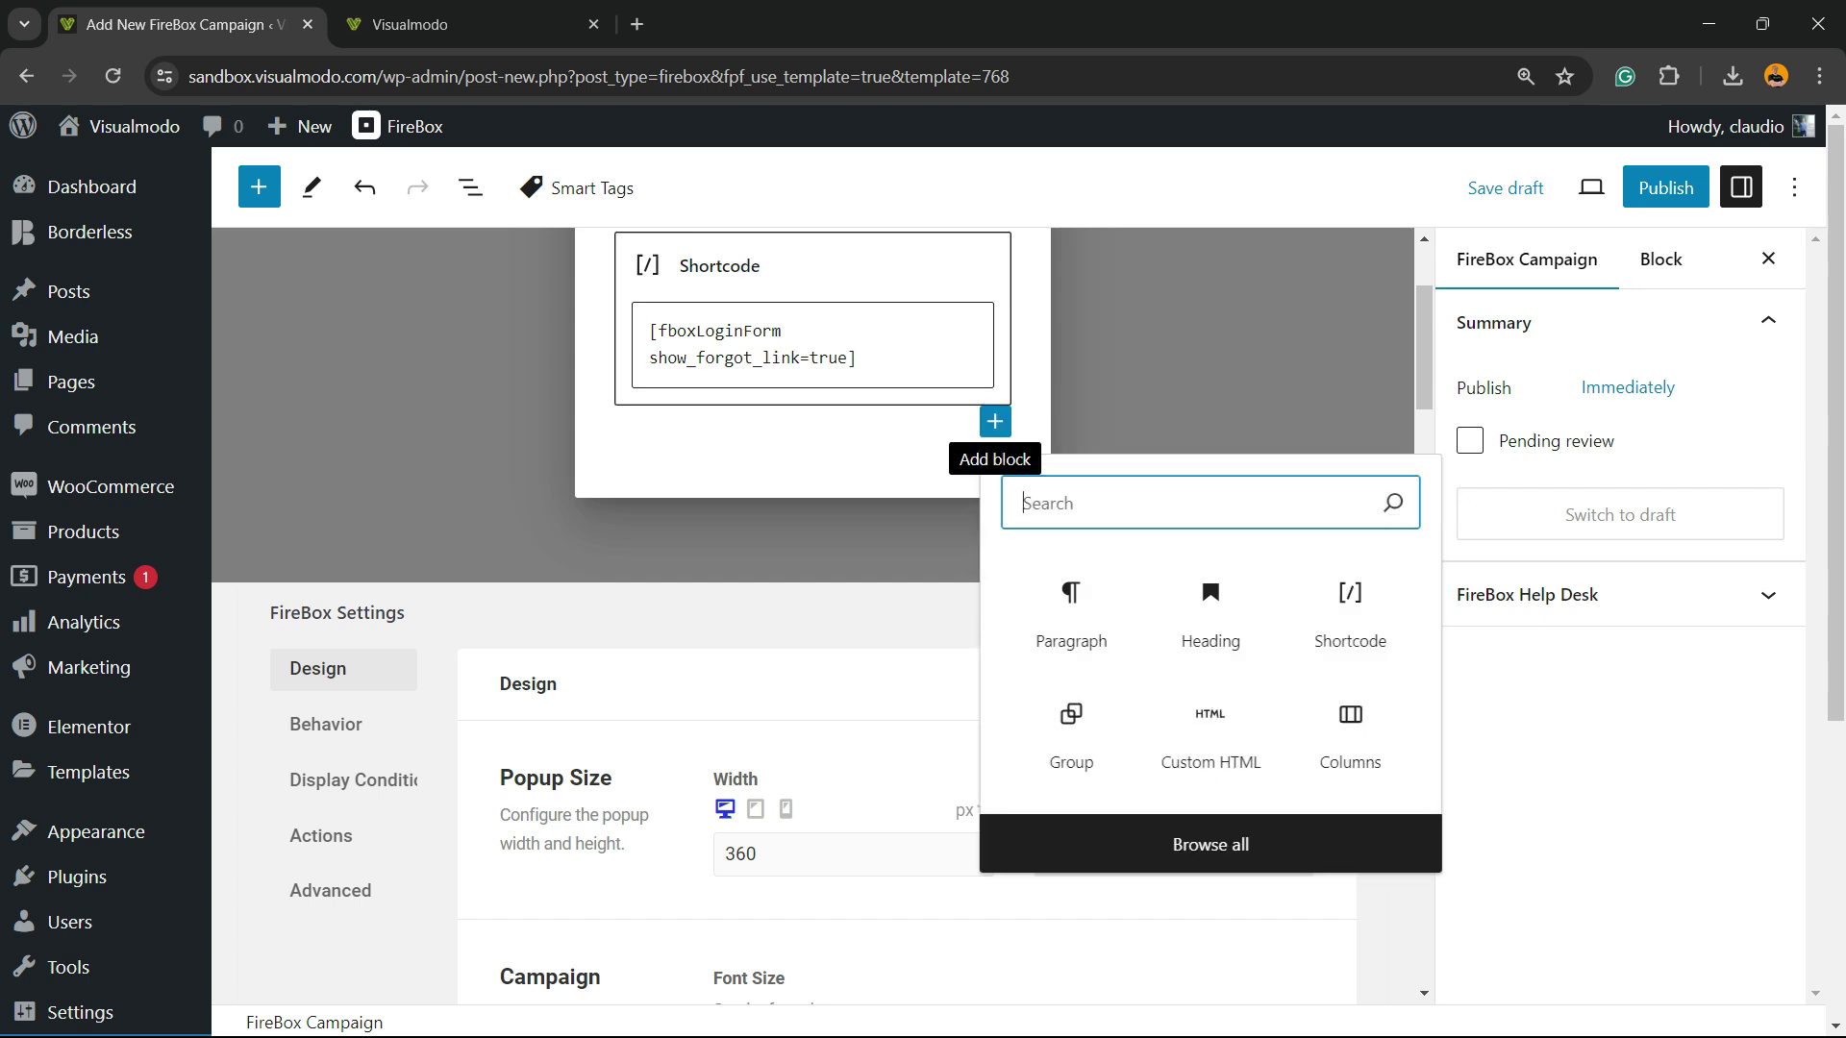
{"action": "left_click", "coordinate": [1070, 611]}
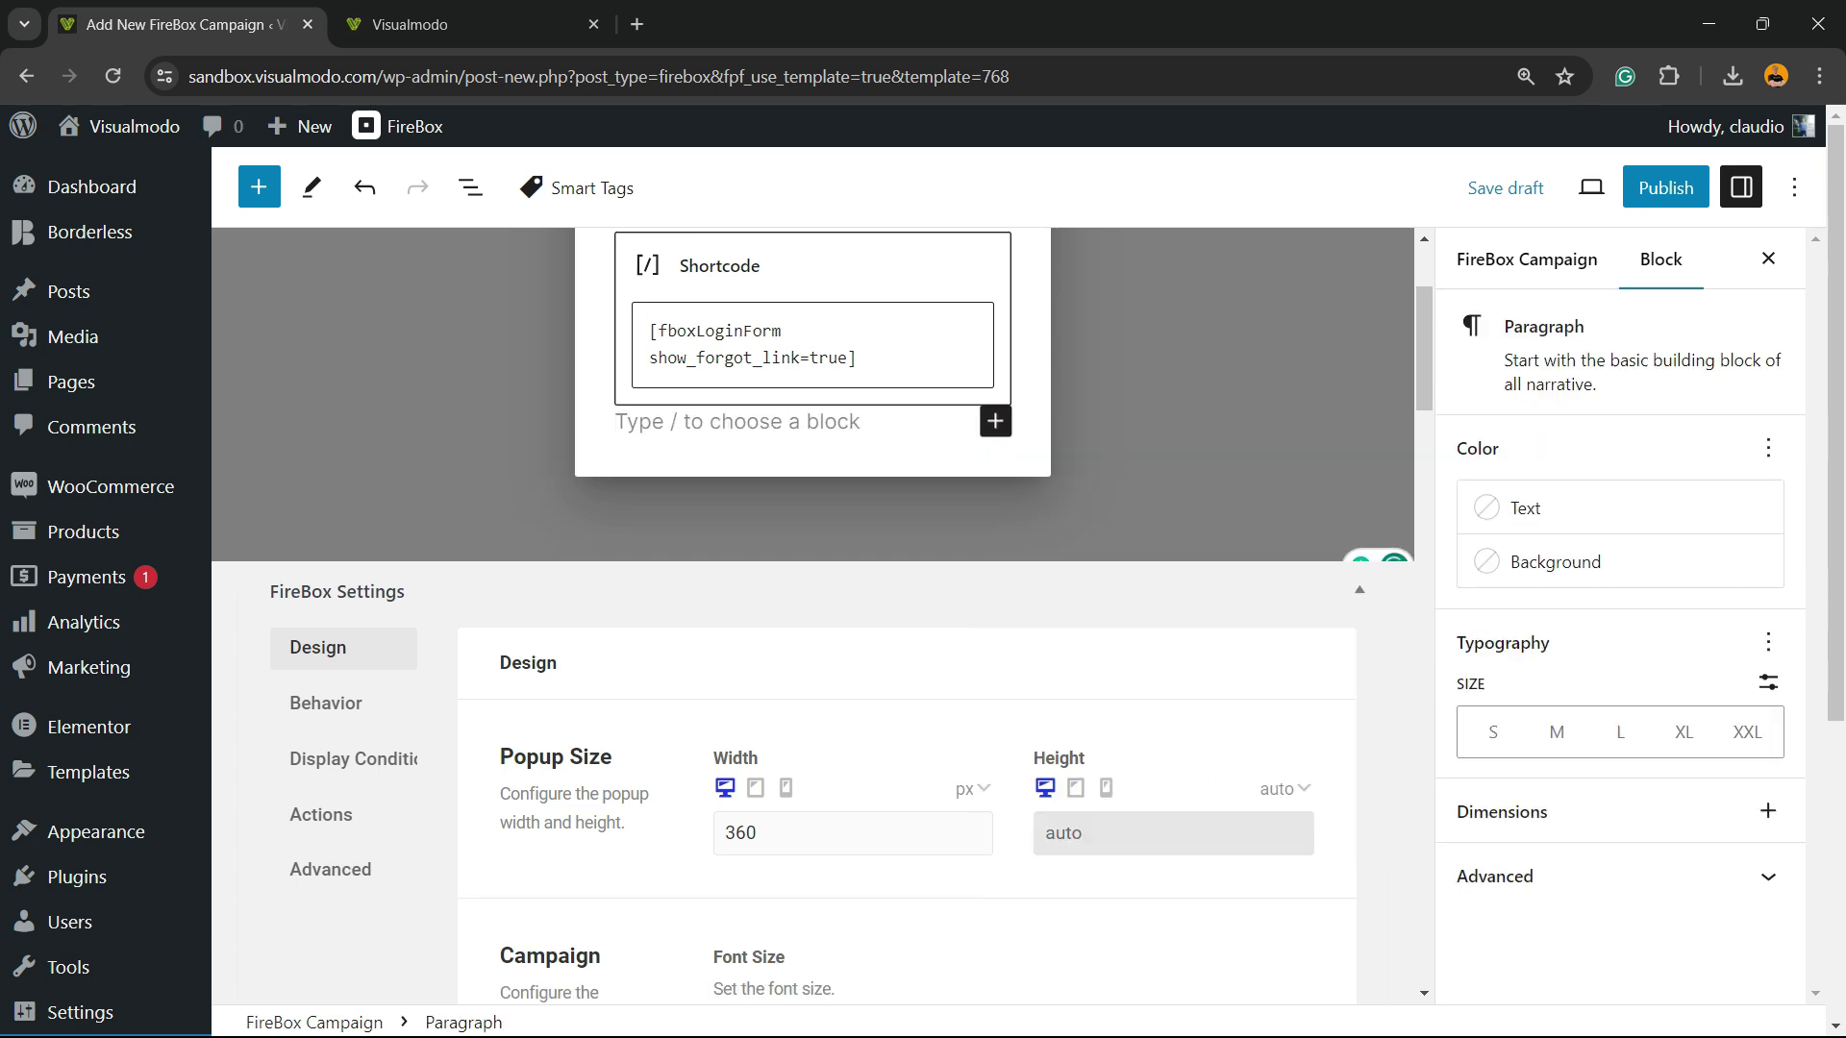
Fill the new paragraph with the sample text "3e231e123e13e123e123" and clear it again
{"action": "type", "text": "3e231e123e13e123e123"}
{"action": "double_click", "coordinate": [747, 421]}
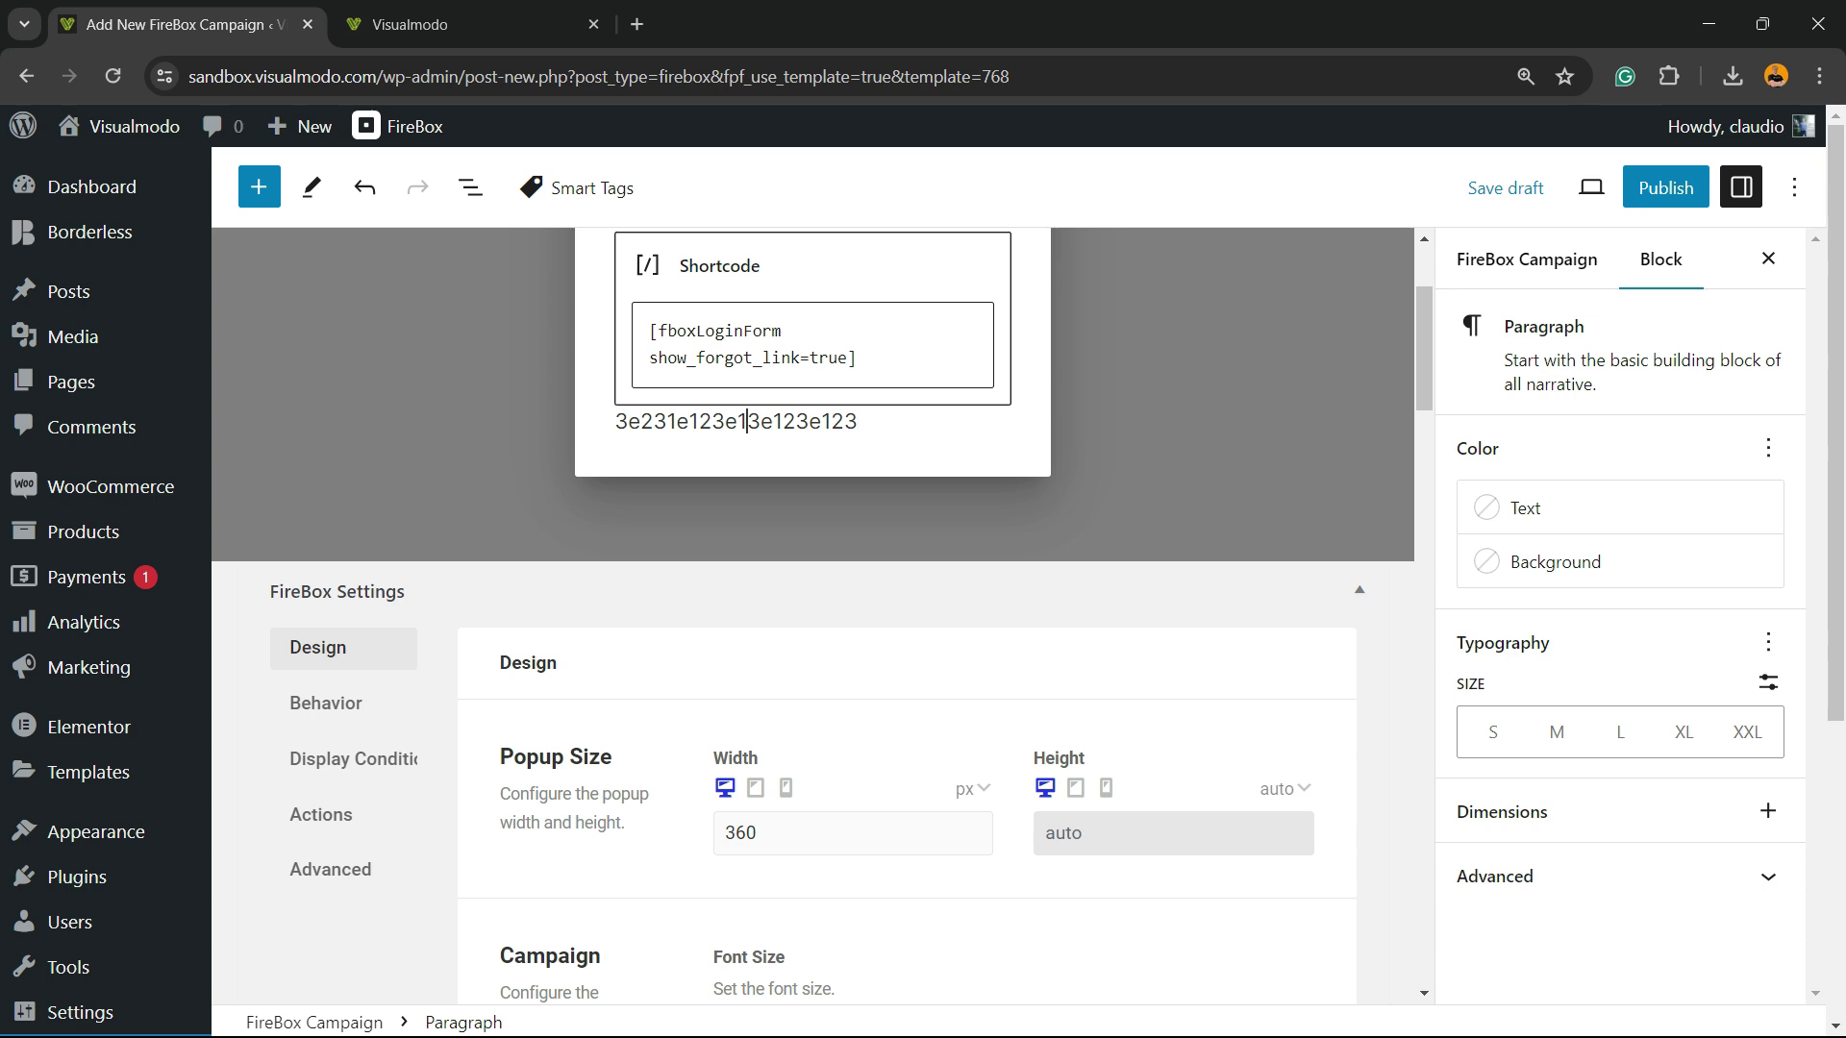
{"action": "type", "text": "="}
{"action": "key", "text": "BackSpace"}
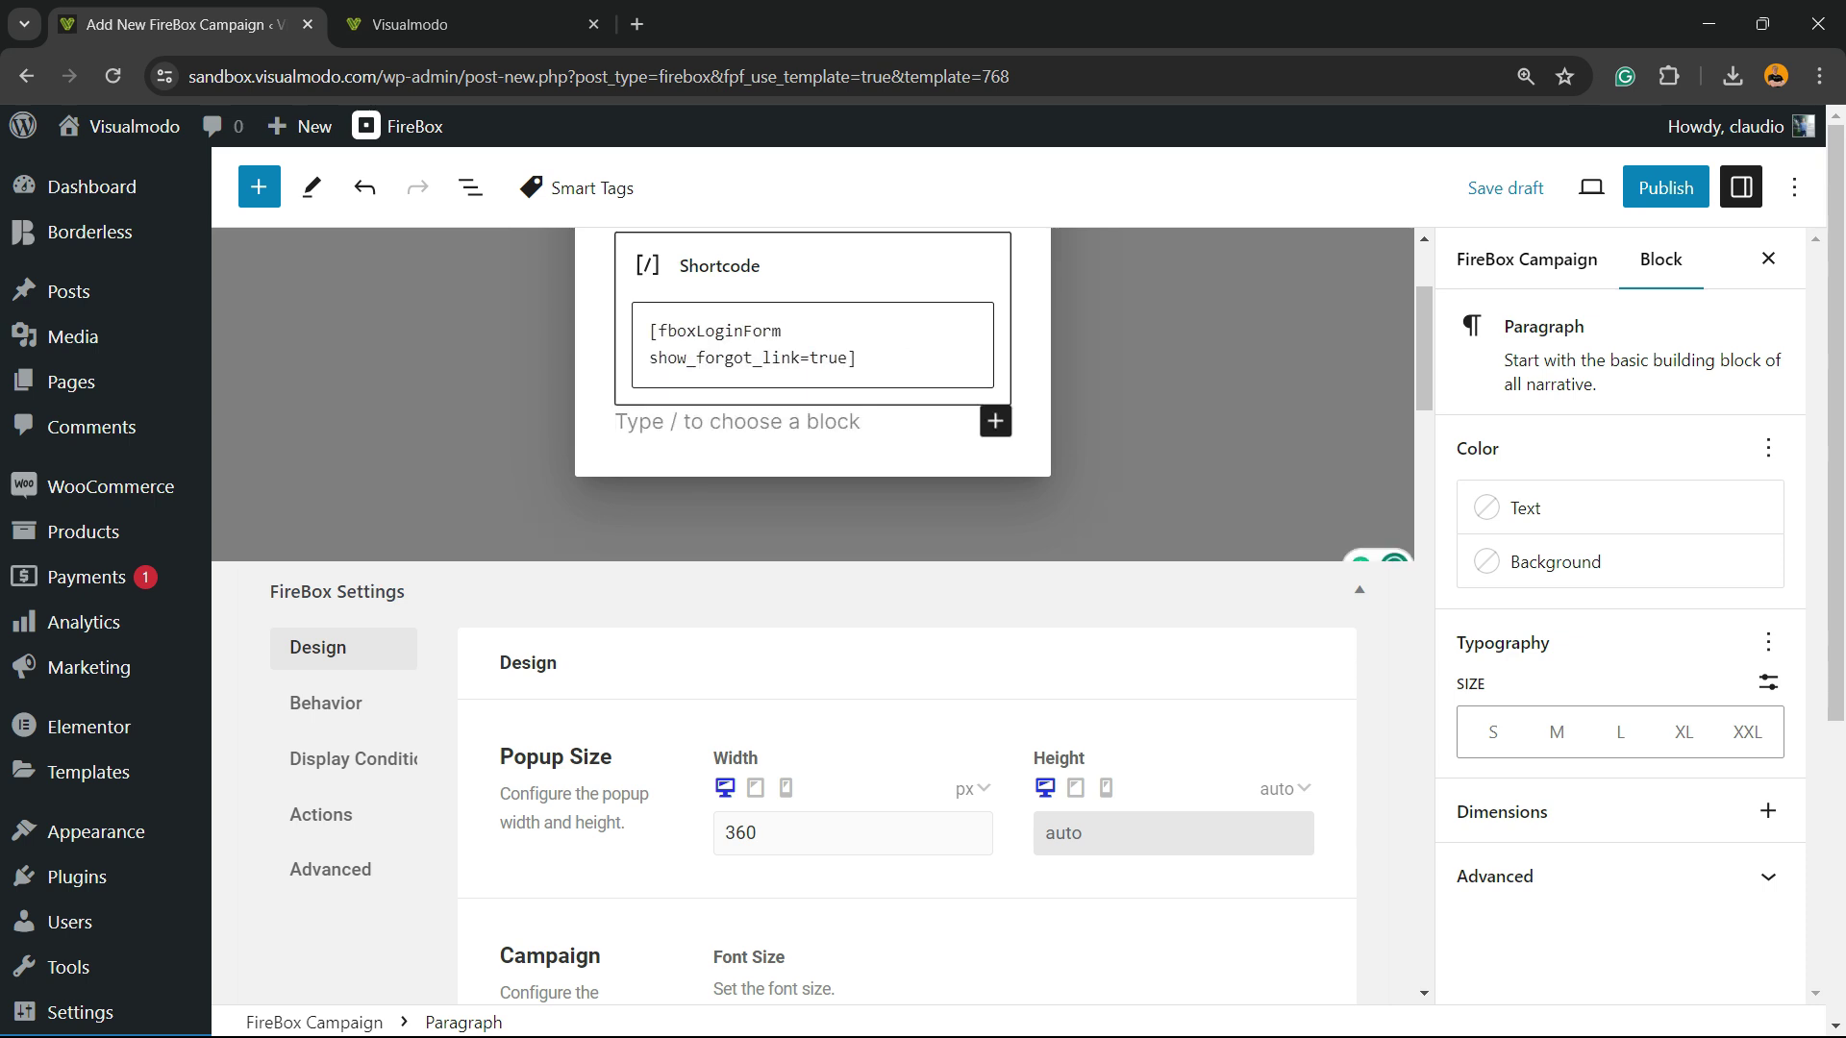
Open the choice of blocks that can be added beneath the login shortcode
{"action": "left_click", "coordinate": [995, 421]}
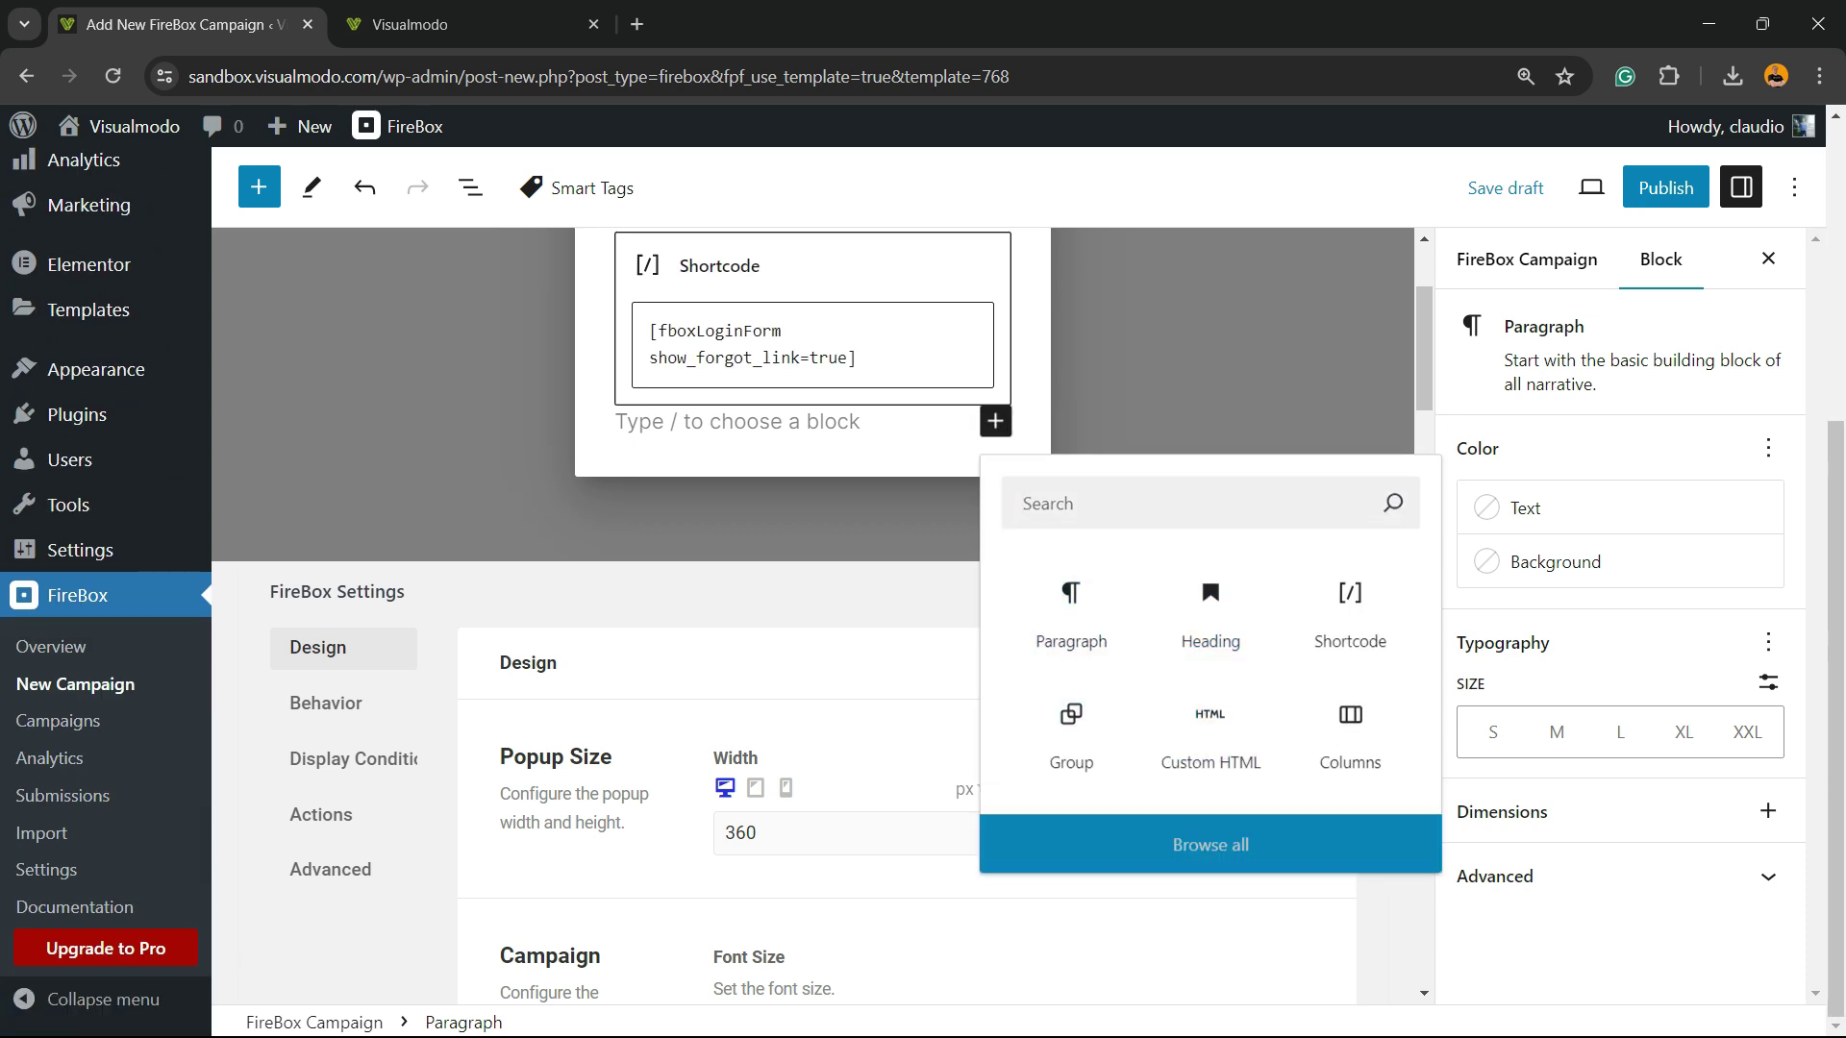
Browse the full block library, including its media and design blocks, and close it without adding anything
{"action": "left_click", "coordinate": [1210, 844]}
{"action": "scroll", "coordinate": [432, 596], "scroll_direction": "down", "scroll_amount": 8}
{"action": "scroll", "coordinate": [566, 596], "scroll_direction": "up", "scroll_amount": 3}
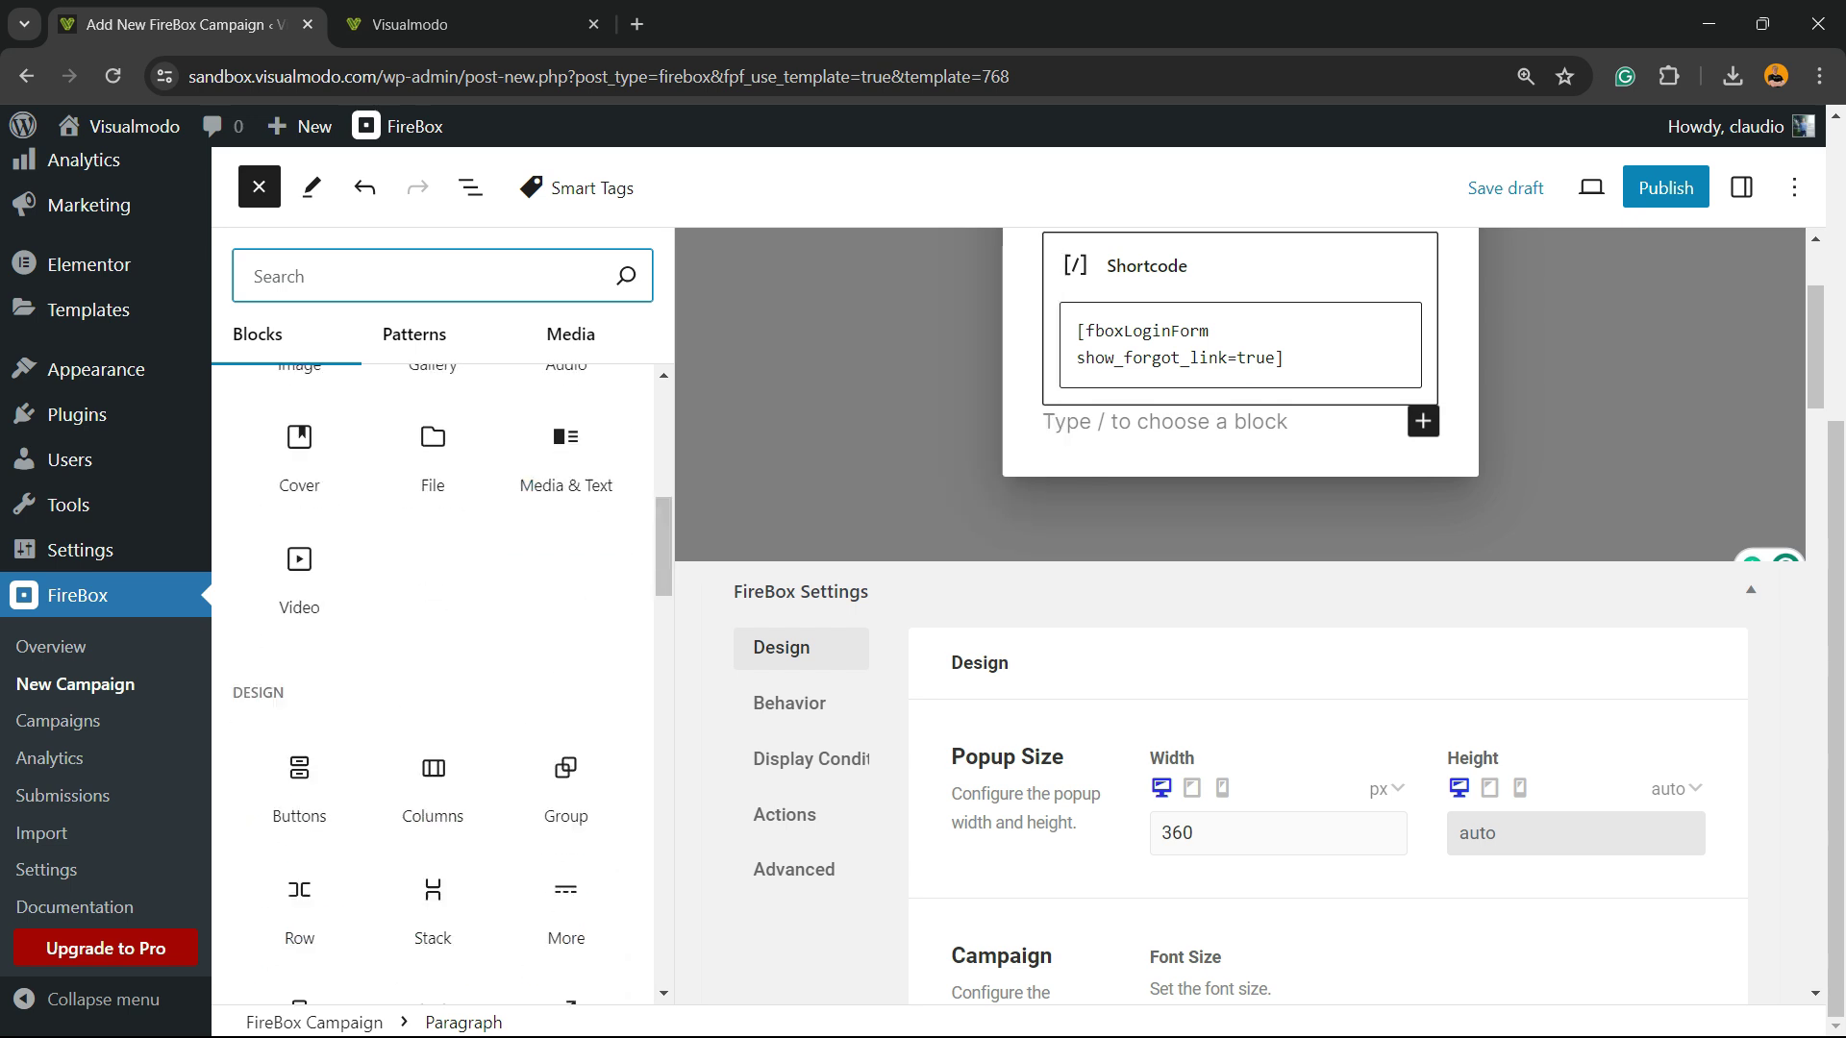
{"action": "scroll", "coordinate": [1240, 615], "scroll_direction": "up", "scroll_amount": 5}
{"action": "left_click", "coordinate": [259, 186]}
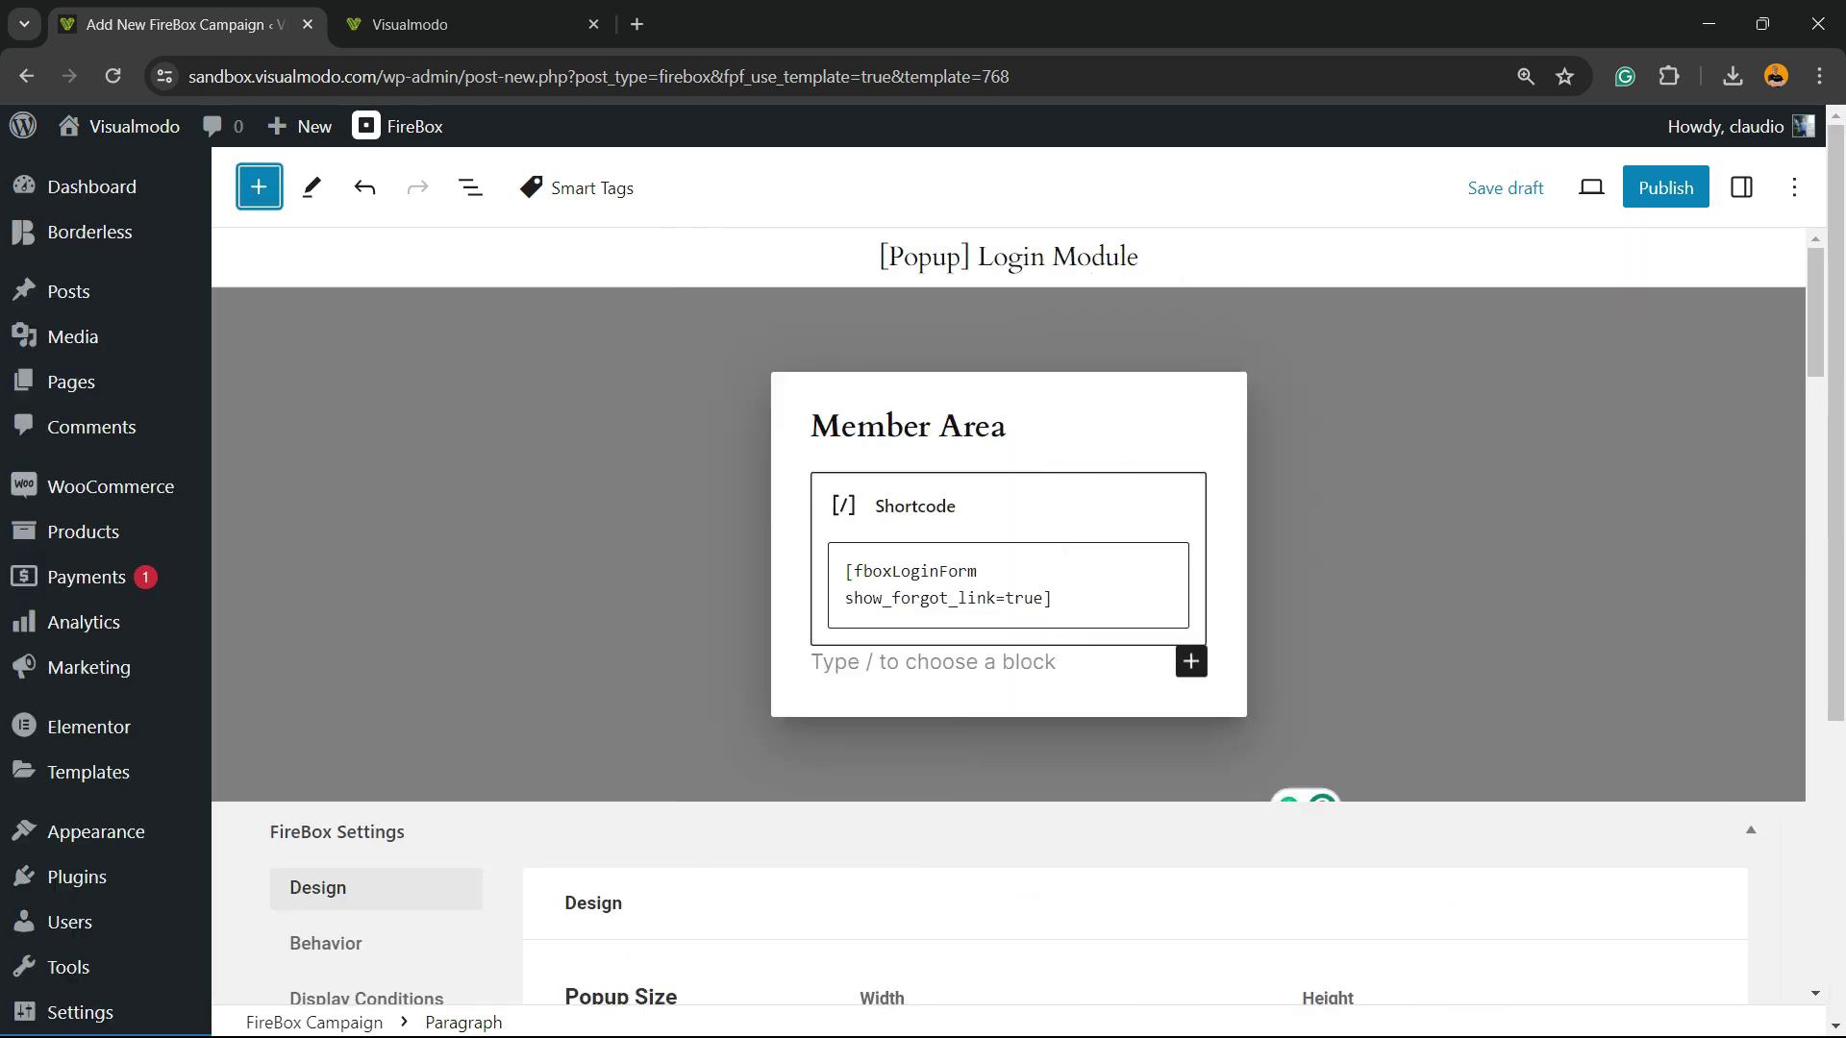
Examine the popup's width and height settings for the tablet and mobile views
{"action": "scroll", "coordinate": [1008, 615], "scroll_direction": "down", "scroll_amount": 2}
{"action": "scroll", "coordinate": [1009, 615], "scroll_direction": "down", "scroll_amount": 3}
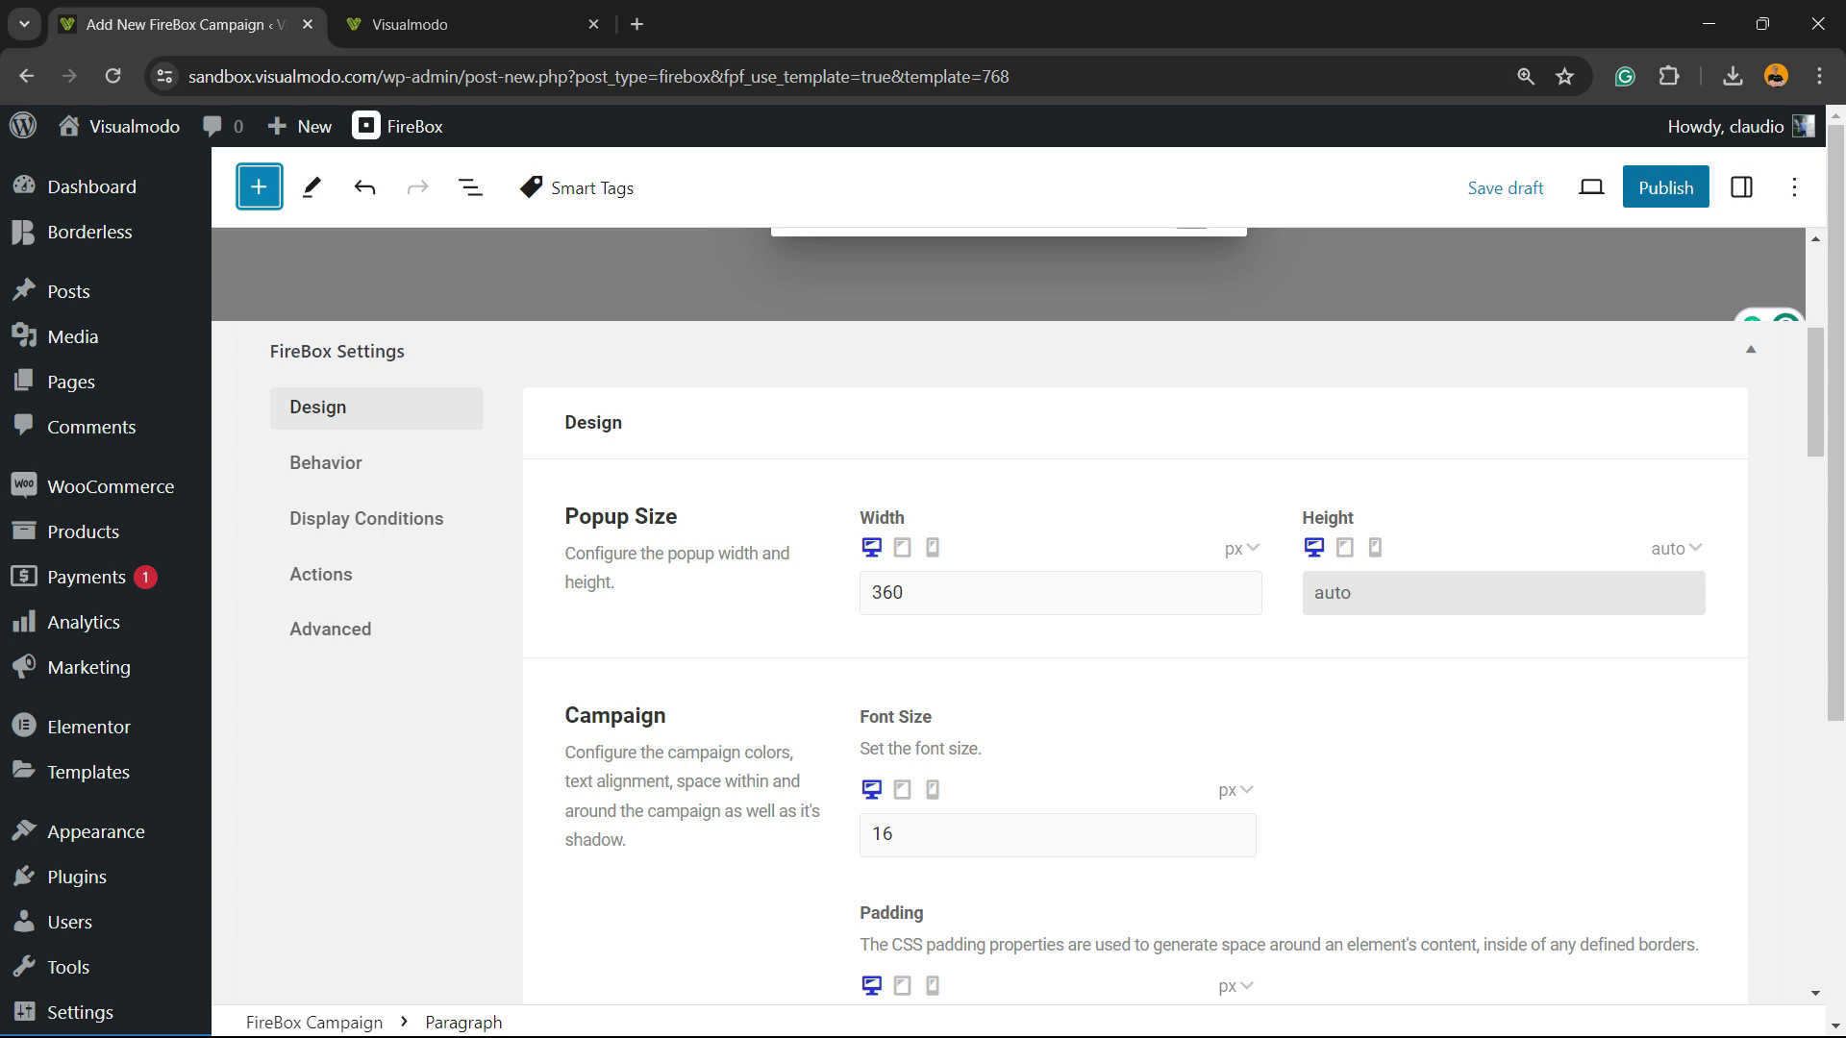
{"action": "left_click", "coordinate": [1741, 186]}
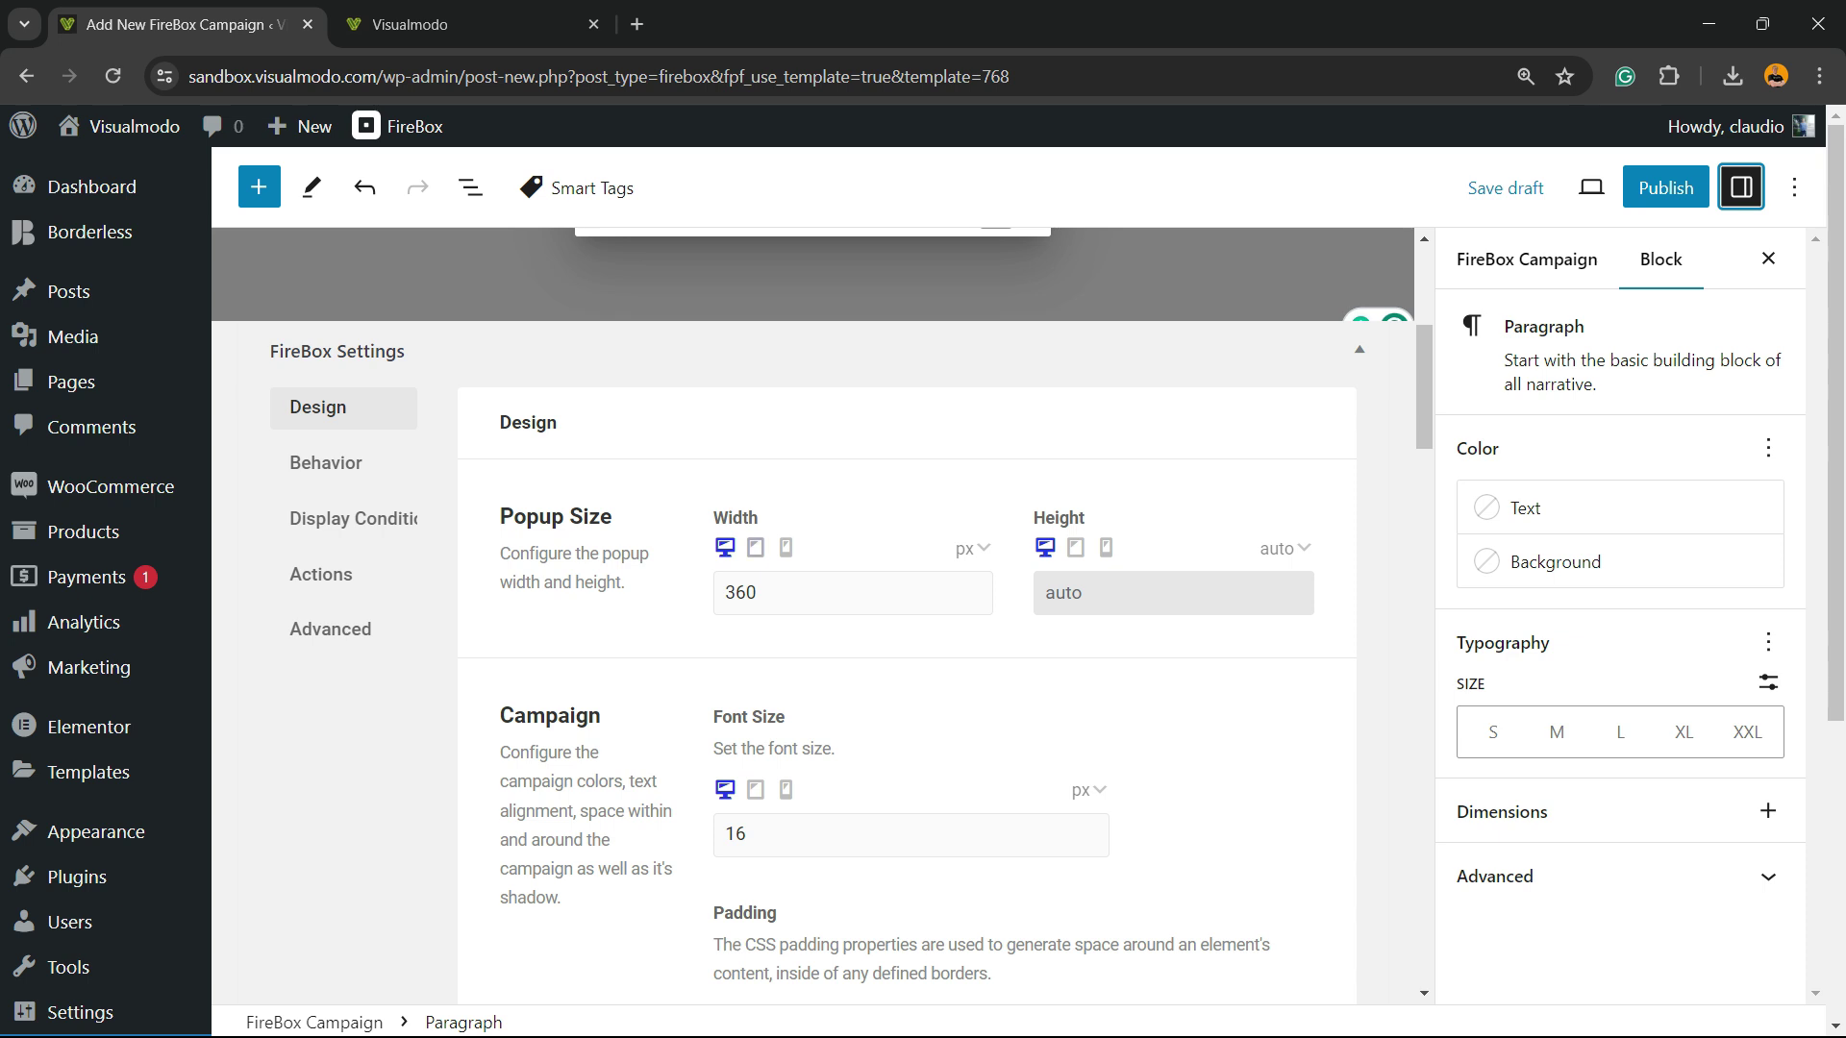
{"action": "left_click", "coordinate": [755, 547]}
{"action": "left_click", "coordinate": [785, 547]}
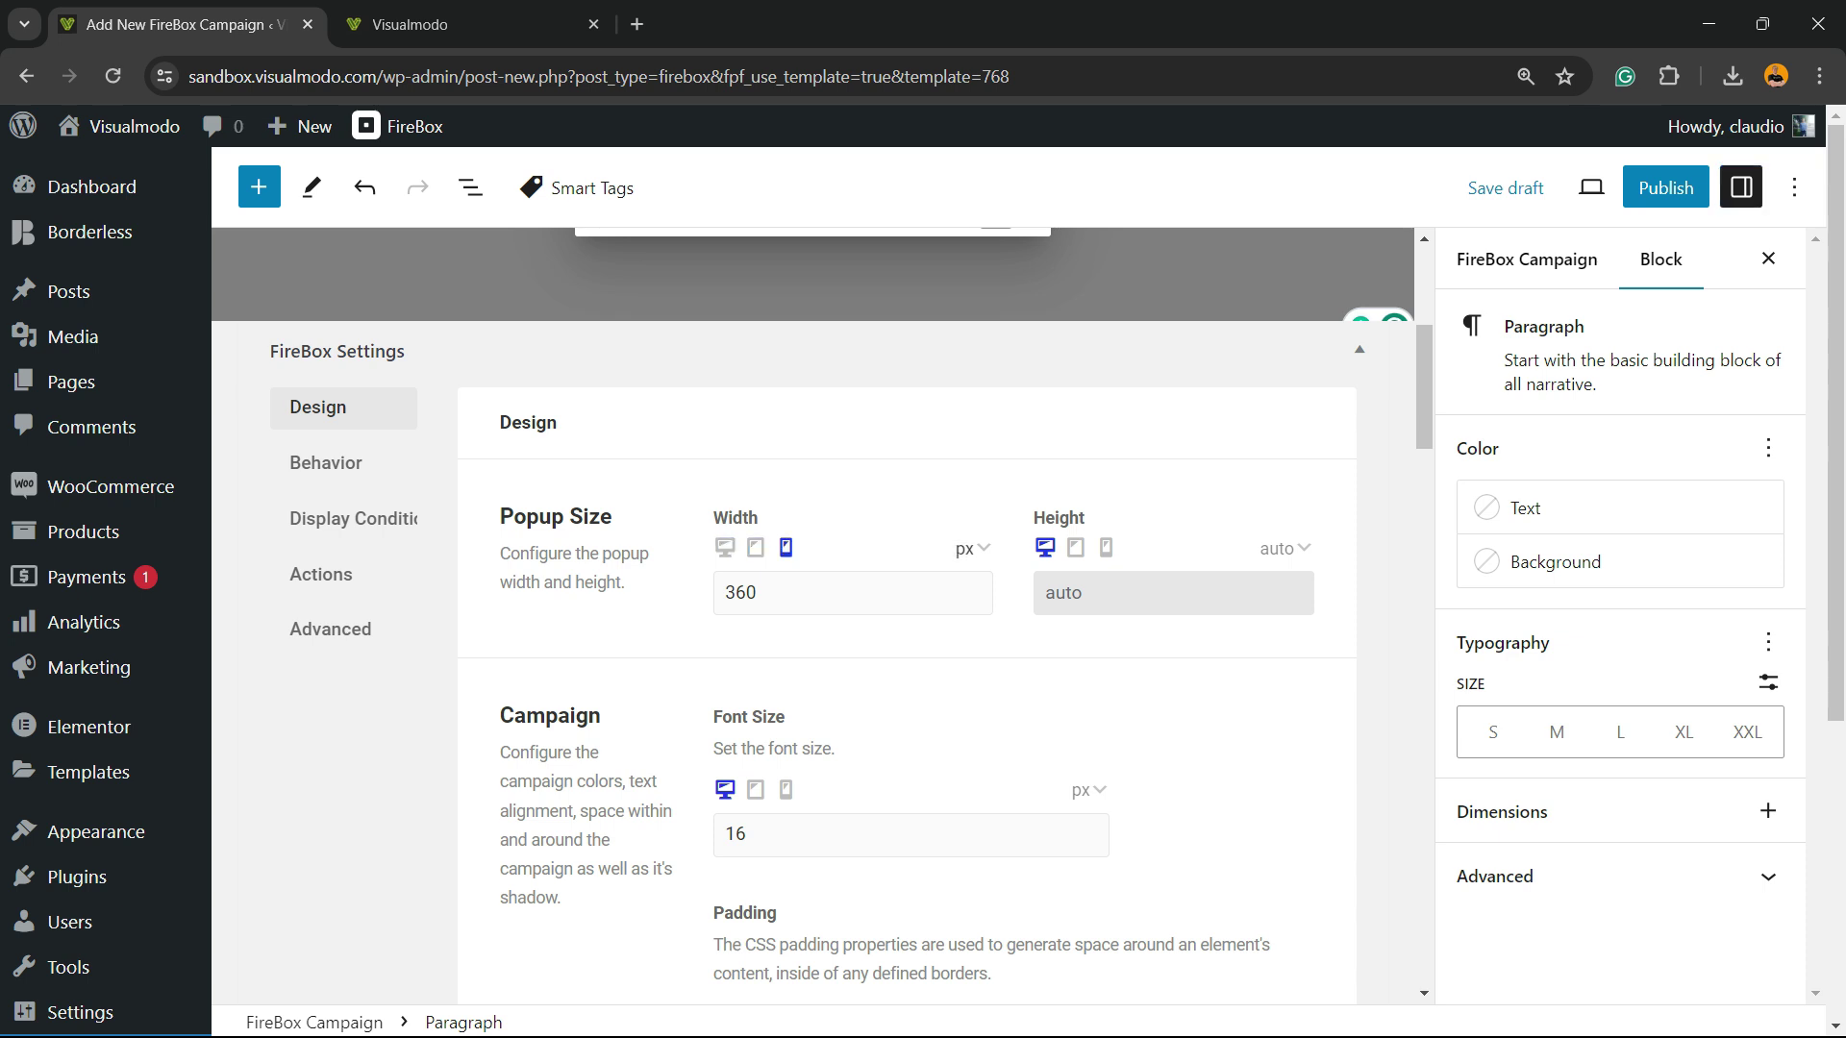
{"action": "left_click", "coordinate": [1075, 547]}
{"action": "left_click", "coordinate": [1106, 547]}
{"action": "scroll", "coordinate": [812, 615], "scroll_direction": "down", "scroll_amount": 3}
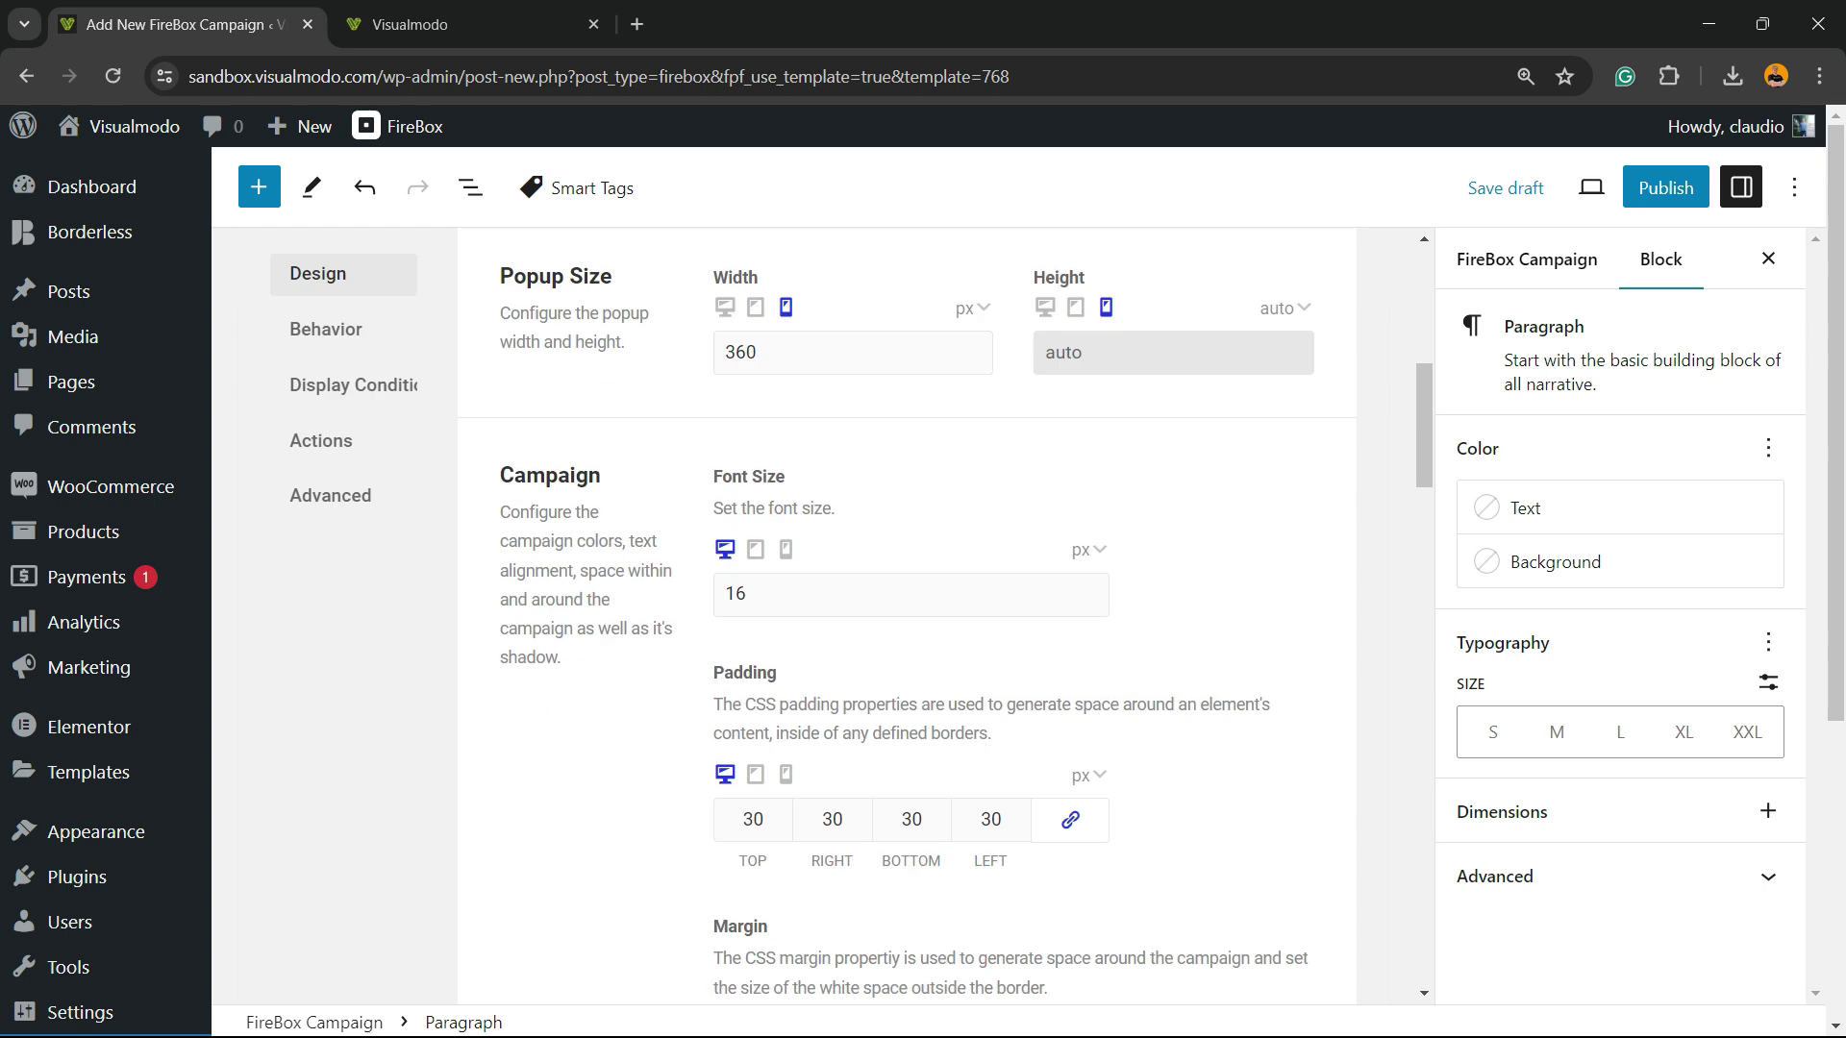
Examine the campaign's font size, padding and margin settings for the different device views
{"action": "left_click", "coordinate": [746, 594]}
{"action": "left_click", "coordinate": [756, 549]}
{"action": "left_click", "coordinate": [786, 549]}
{"action": "scroll", "coordinate": [909, 616], "scroll_direction": "down", "scroll_amount": 3}
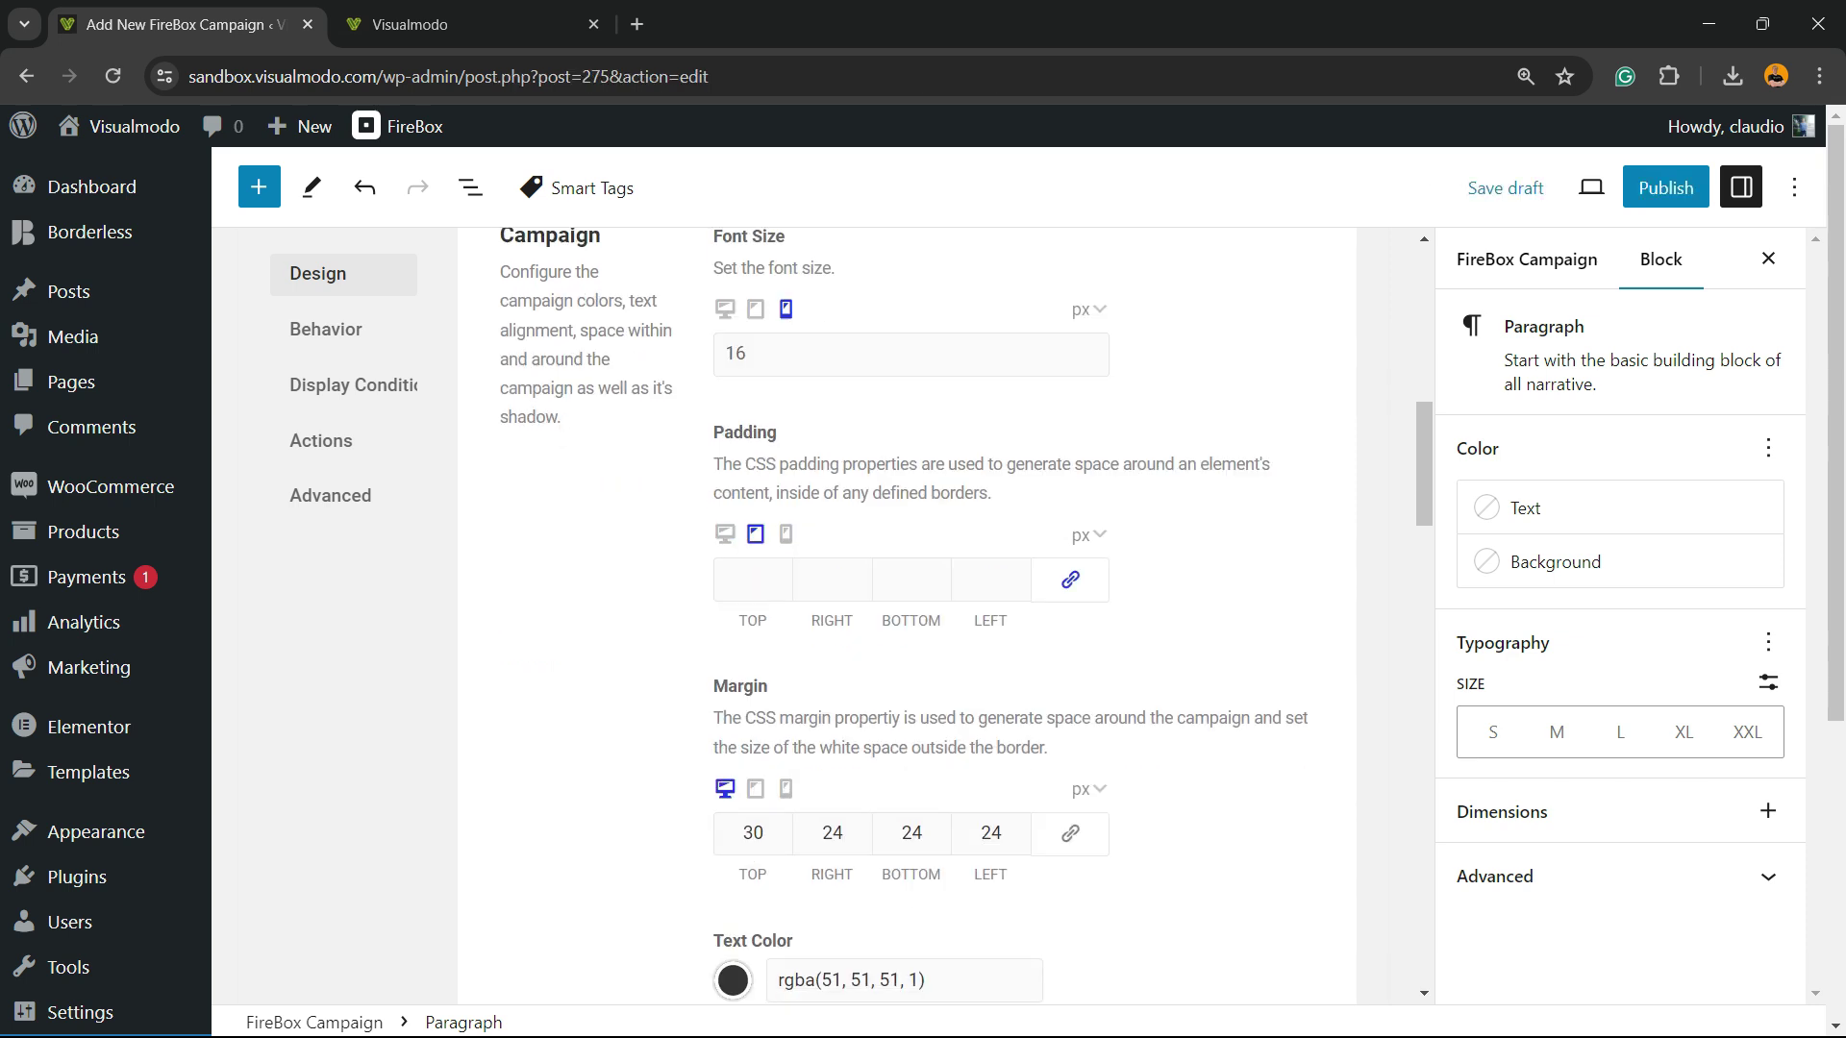
{"action": "scroll", "coordinate": [908, 616], "scroll_direction": "down", "scroll_amount": 3}
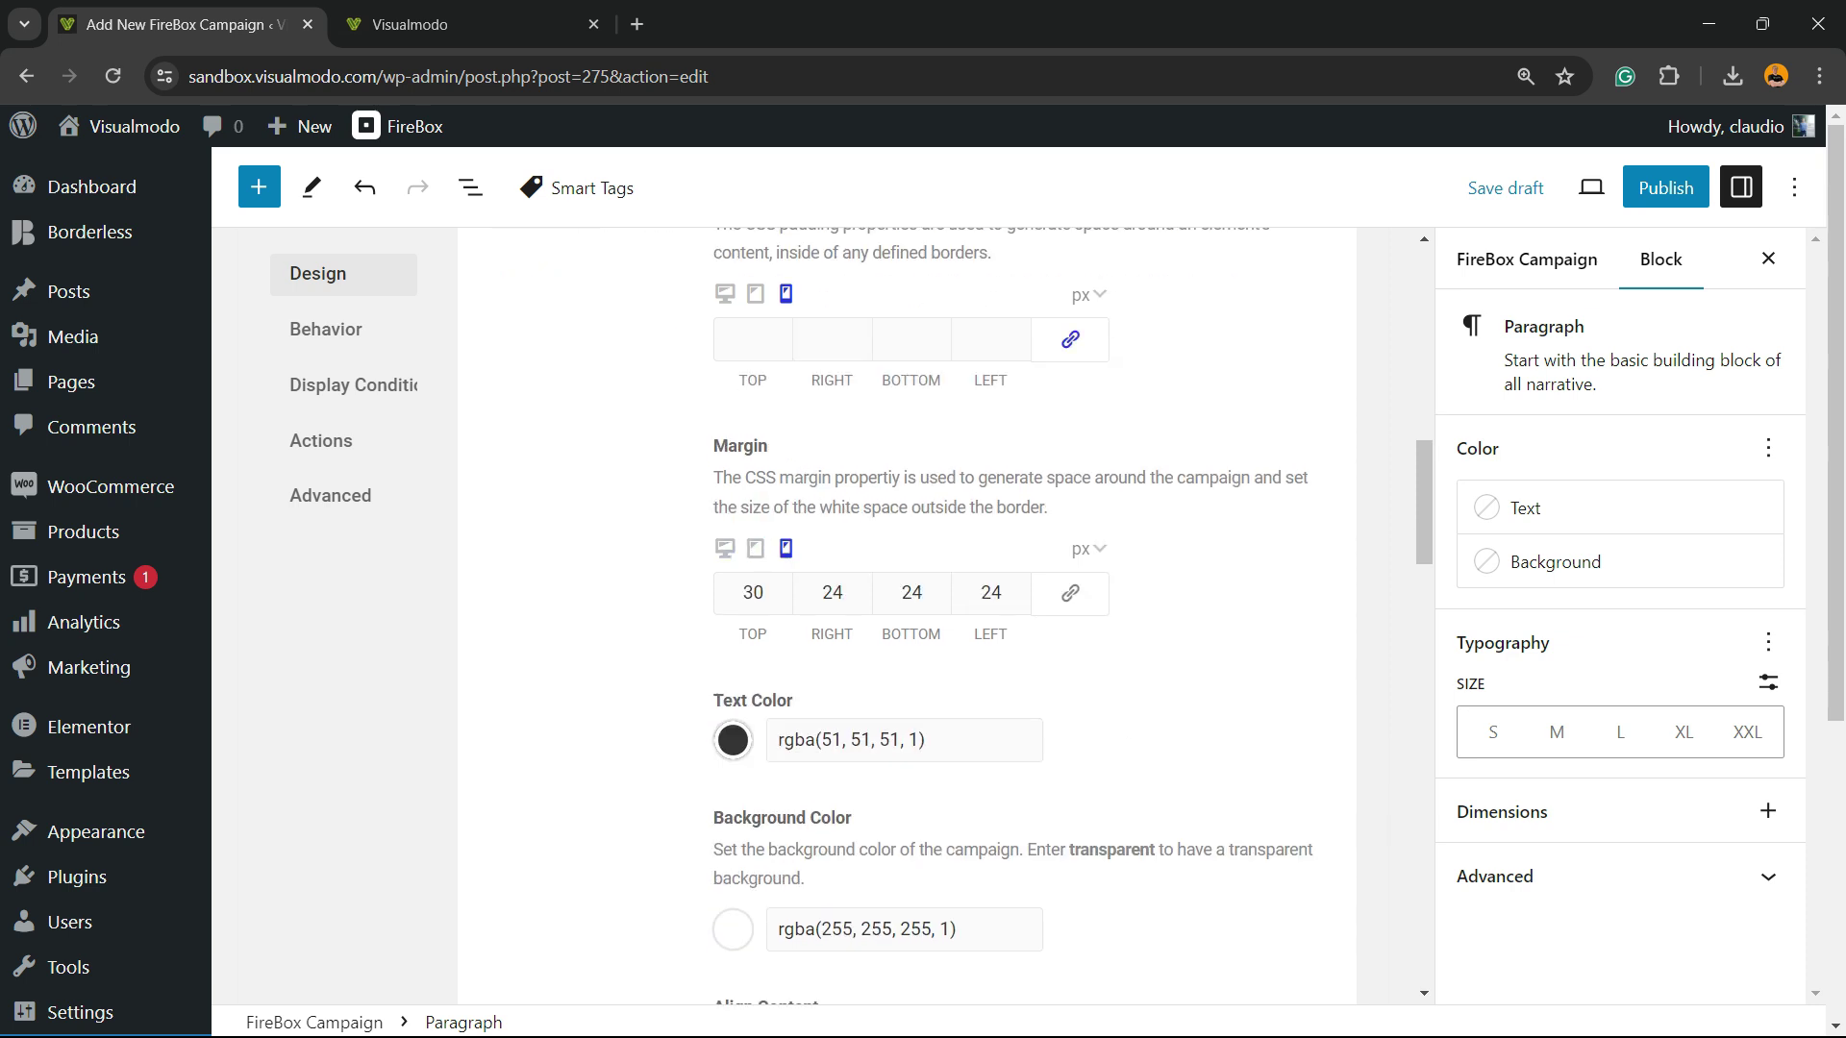
Look at the campaign's text colour, background colour and content alignment choices without changing them
{"action": "scroll", "coordinate": [908, 615], "scroll_direction": "down", "scroll_amount": 2}
{"action": "left_click", "coordinate": [879, 499]}
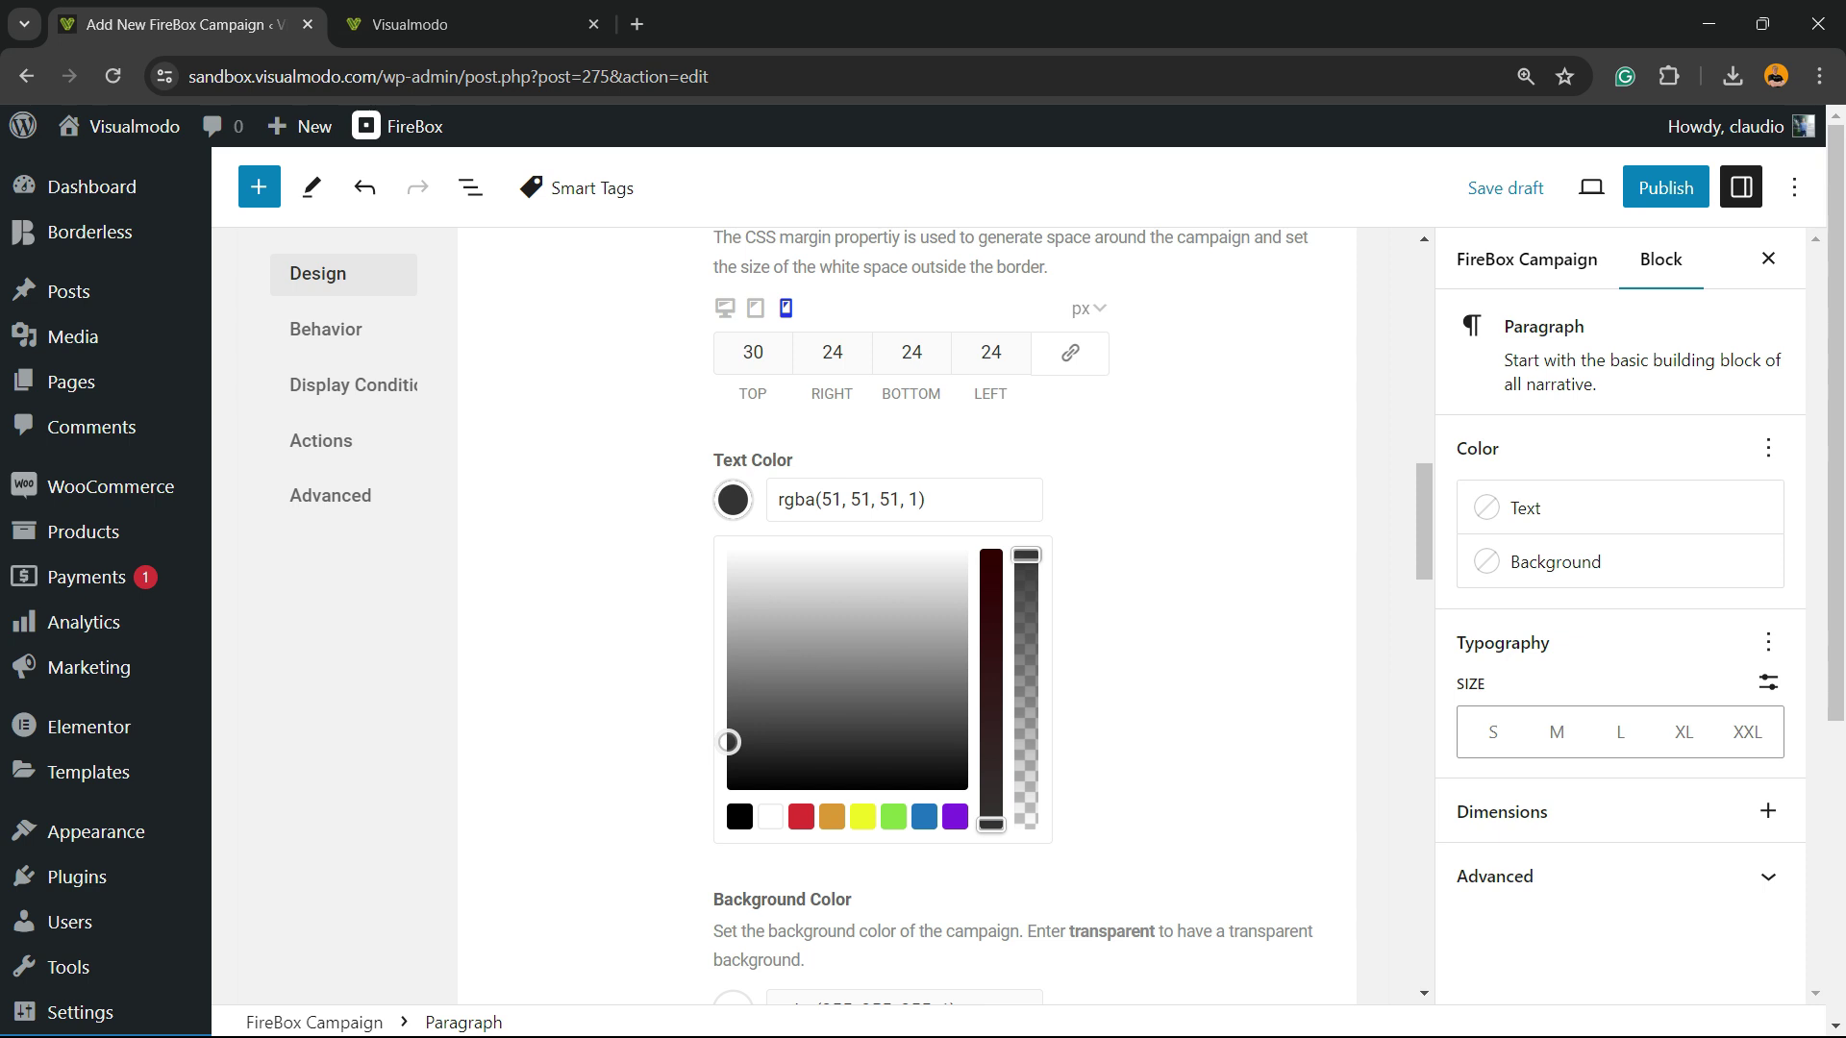
{"action": "key", "text": "Escape"}
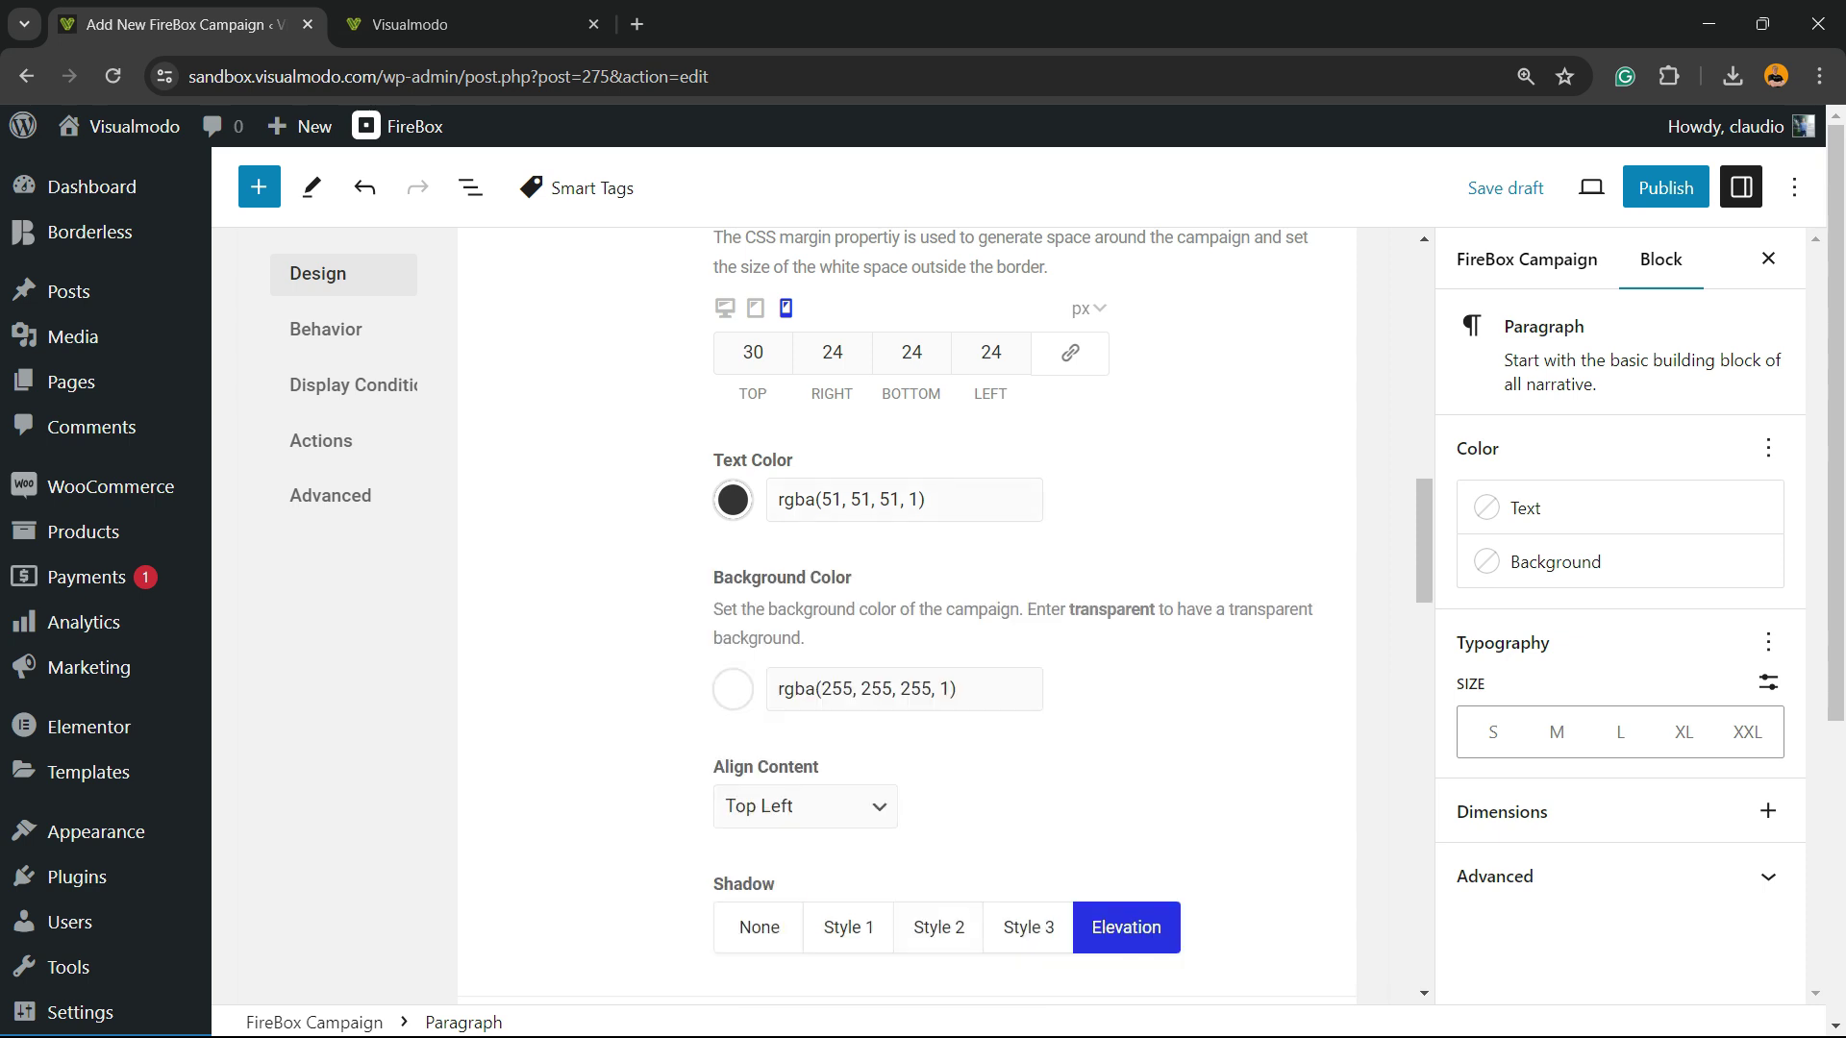
{"action": "left_click", "coordinate": [879, 689]}
{"action": "key", "text": "Escape"}
{"action": "scroll", "coordinate": [906, 615], "scroll_direction": "down", "scroll_amount": 2}
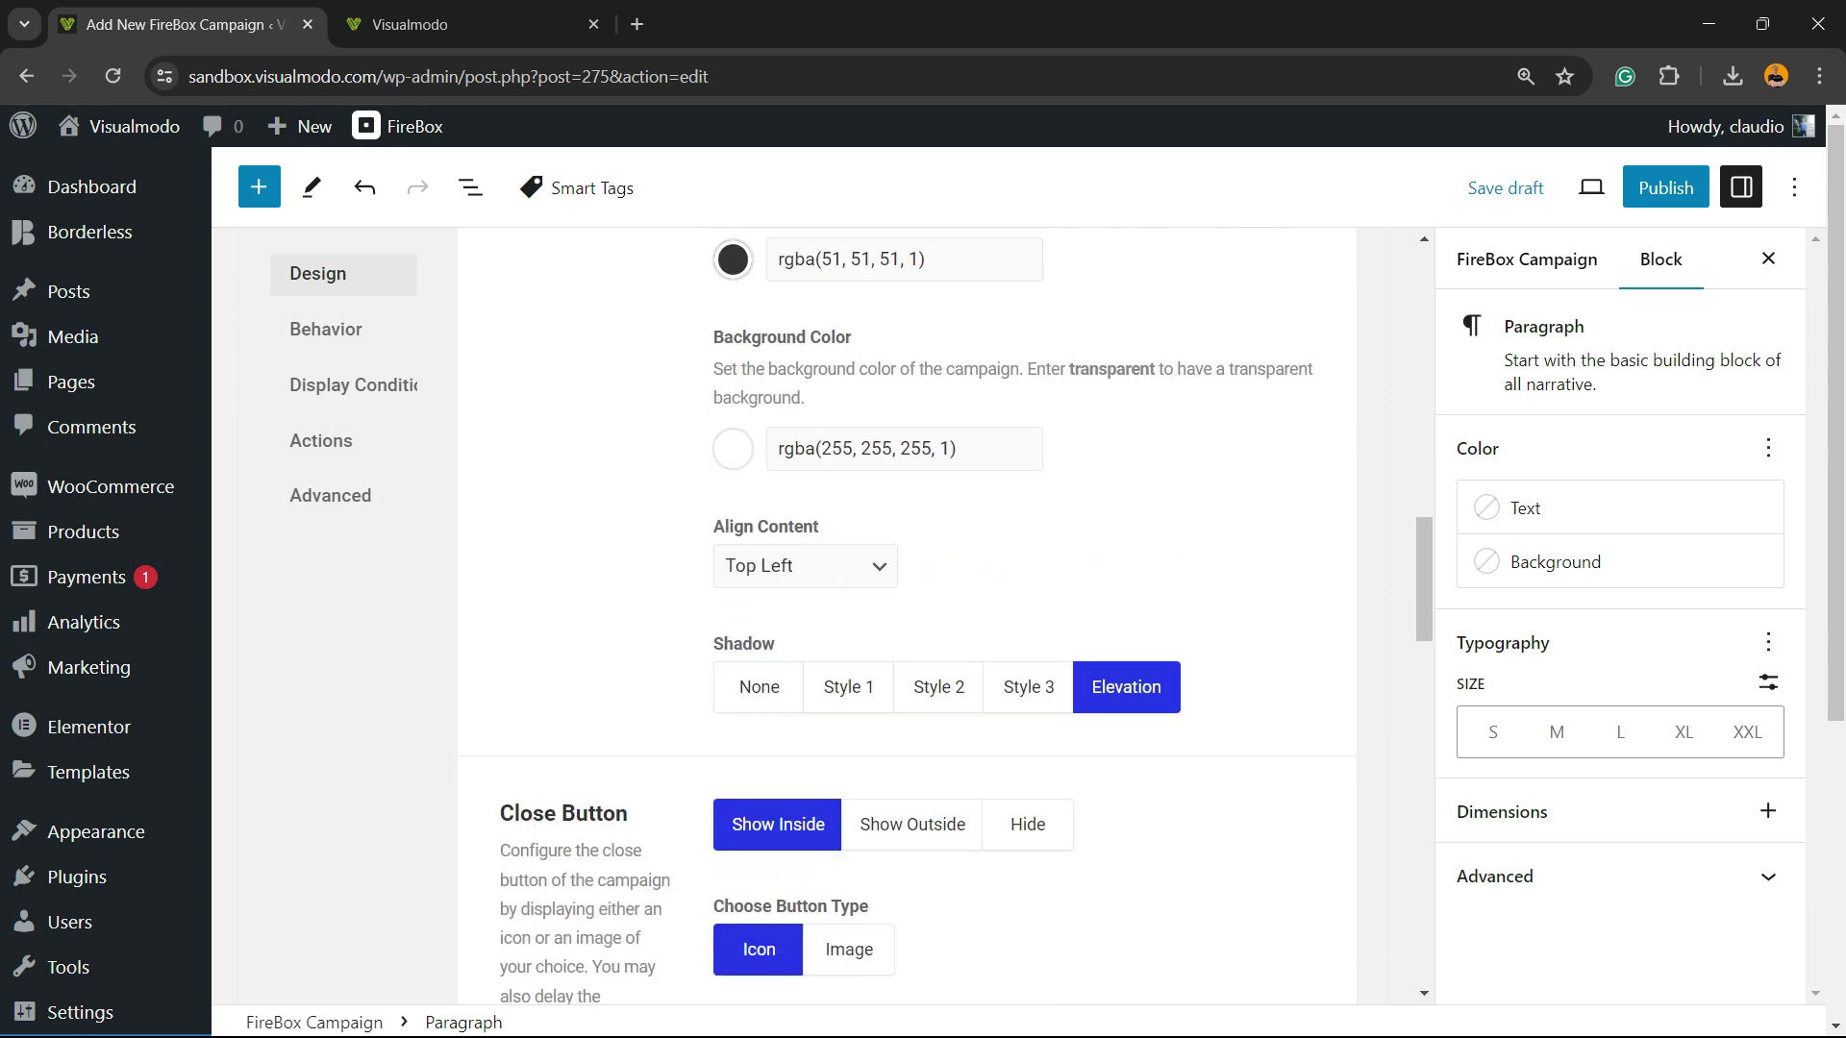
{"action": "left_click", "coordinate": [805, 565]}
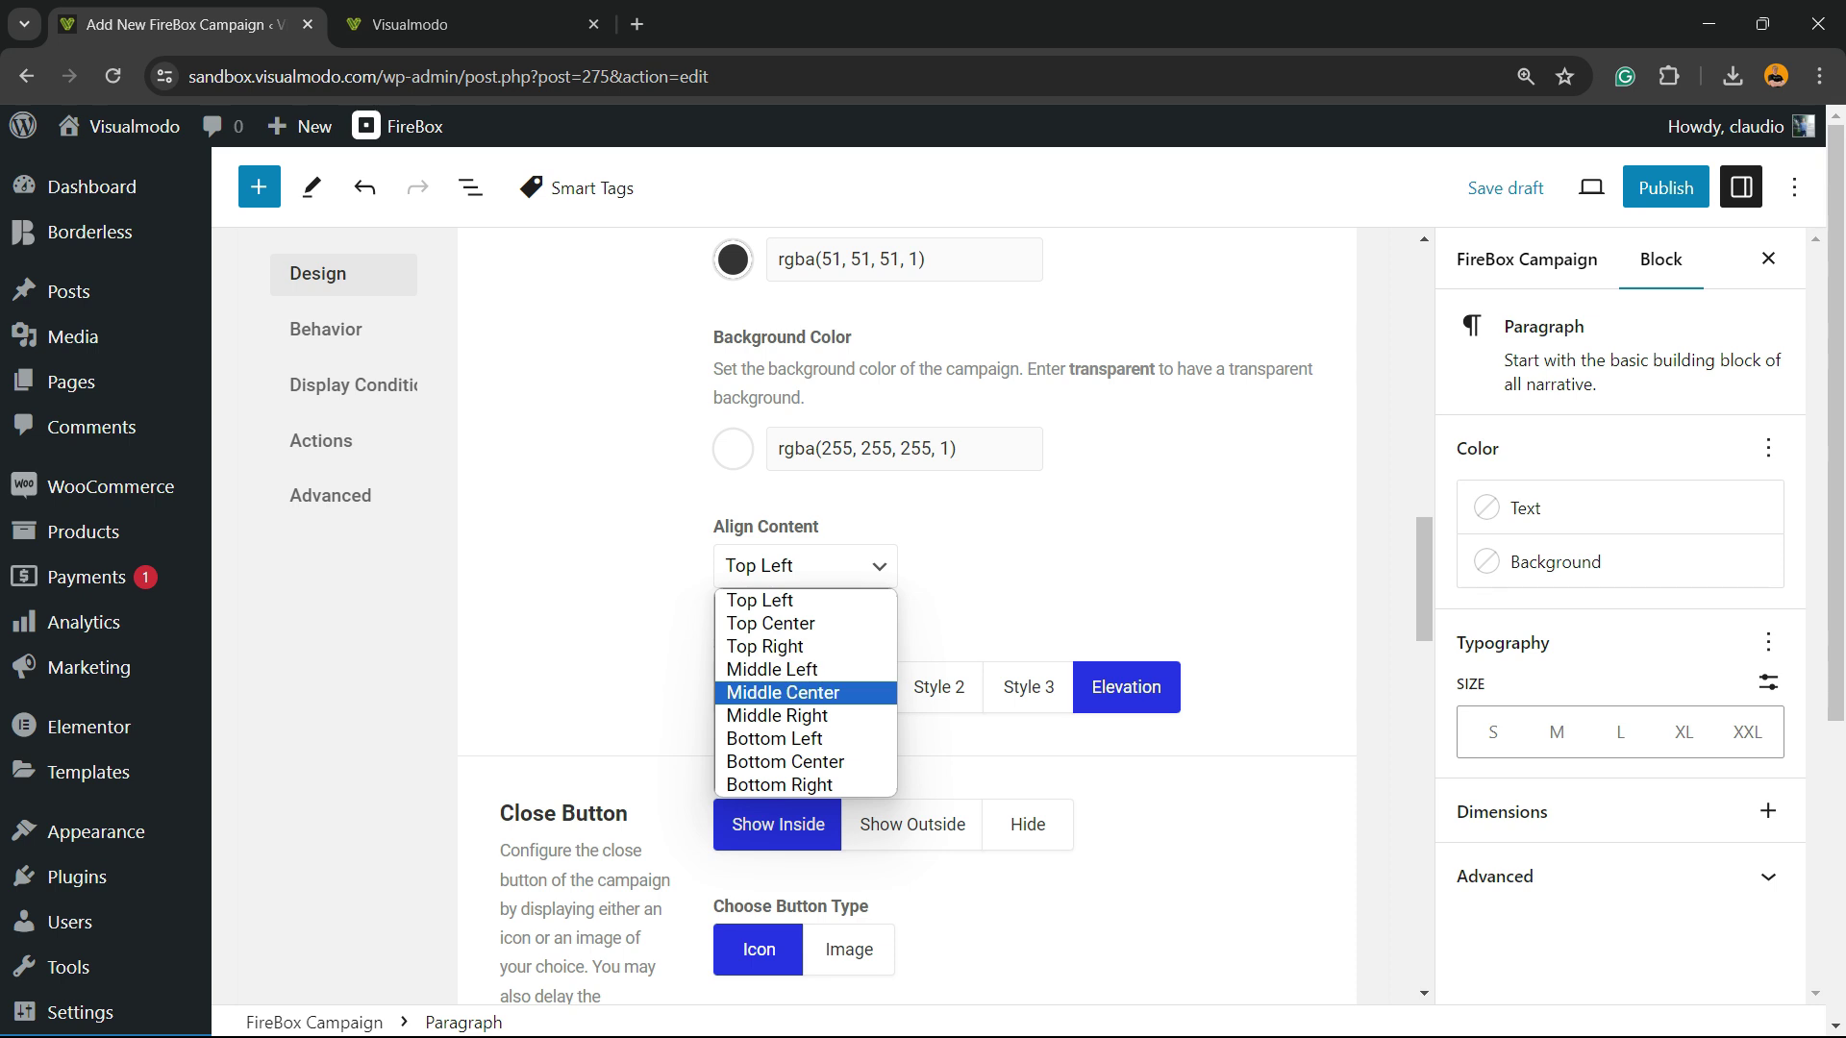
{"action": "key", "text": "Escape"}
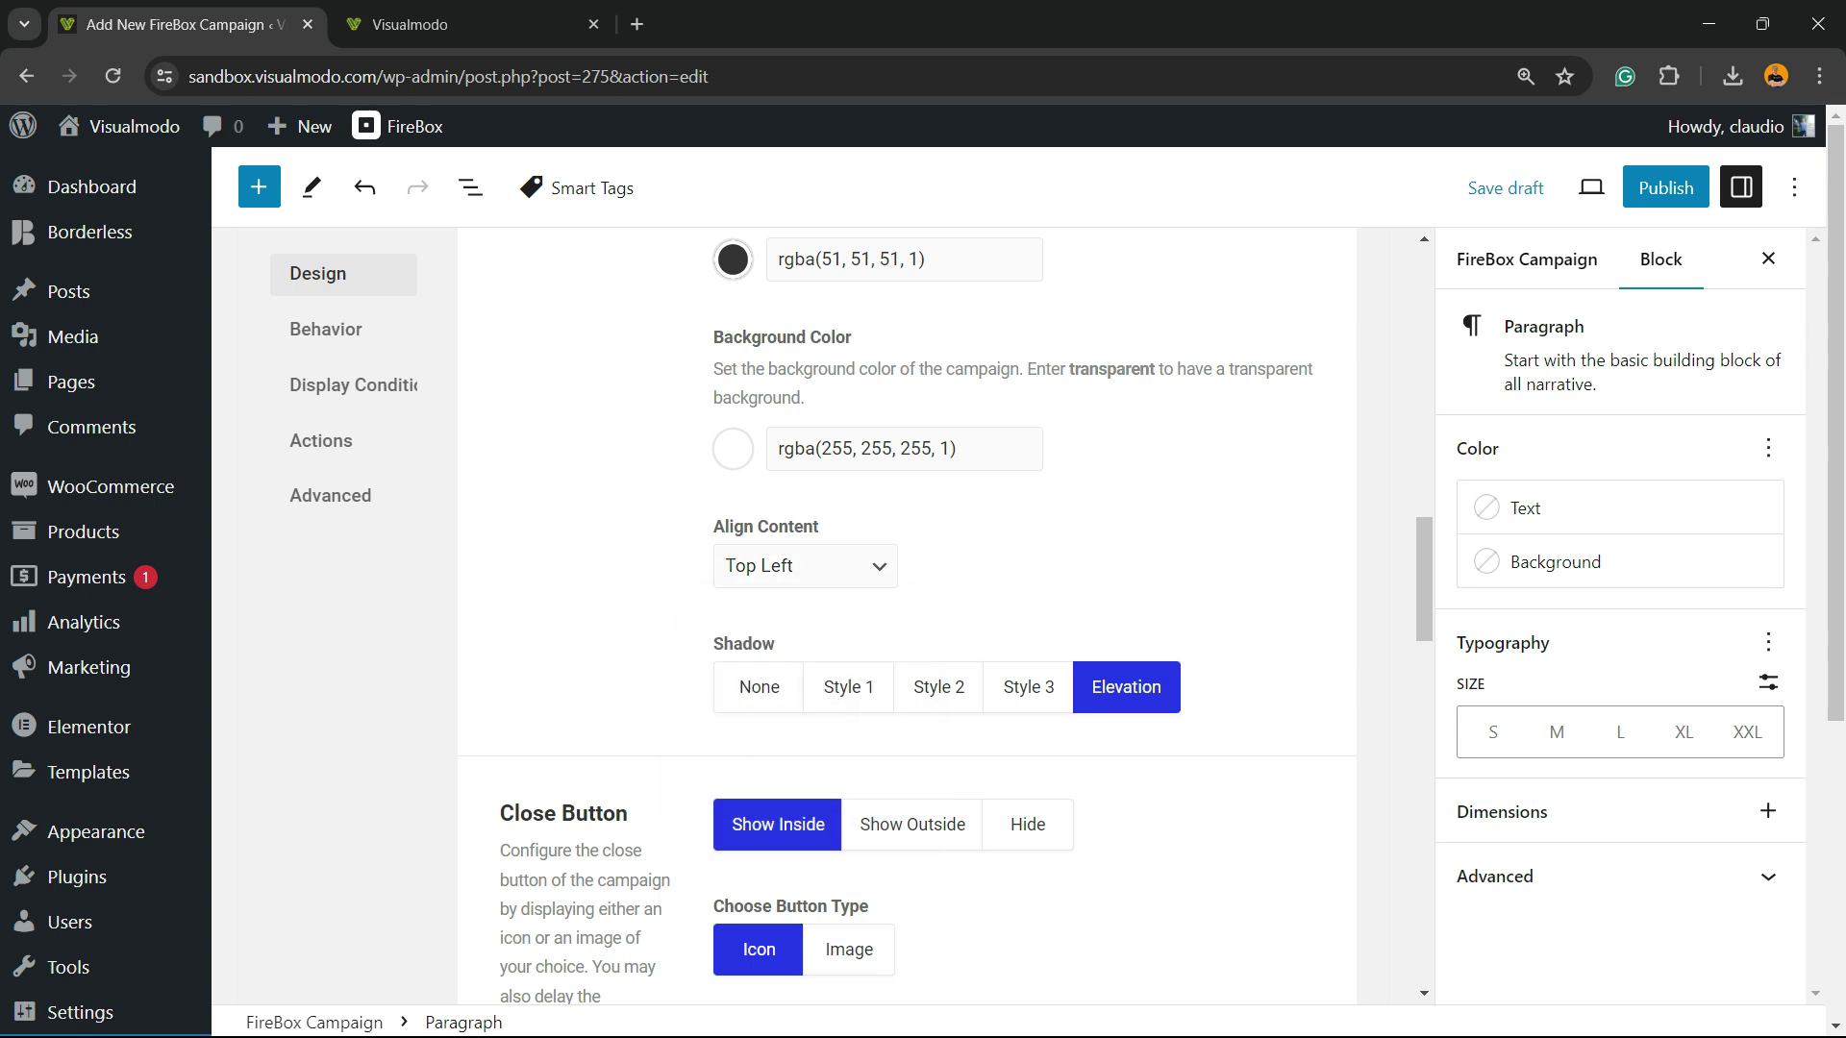
Try the Style 3 shadow on the popup and restore the Elevation shadow
{"action": "scroll", "coordinate": [846, 615], "scroll_direction": "down", "scroll_amount": 3}
{"action": "left_click", "coordinate": [1028, 446]}
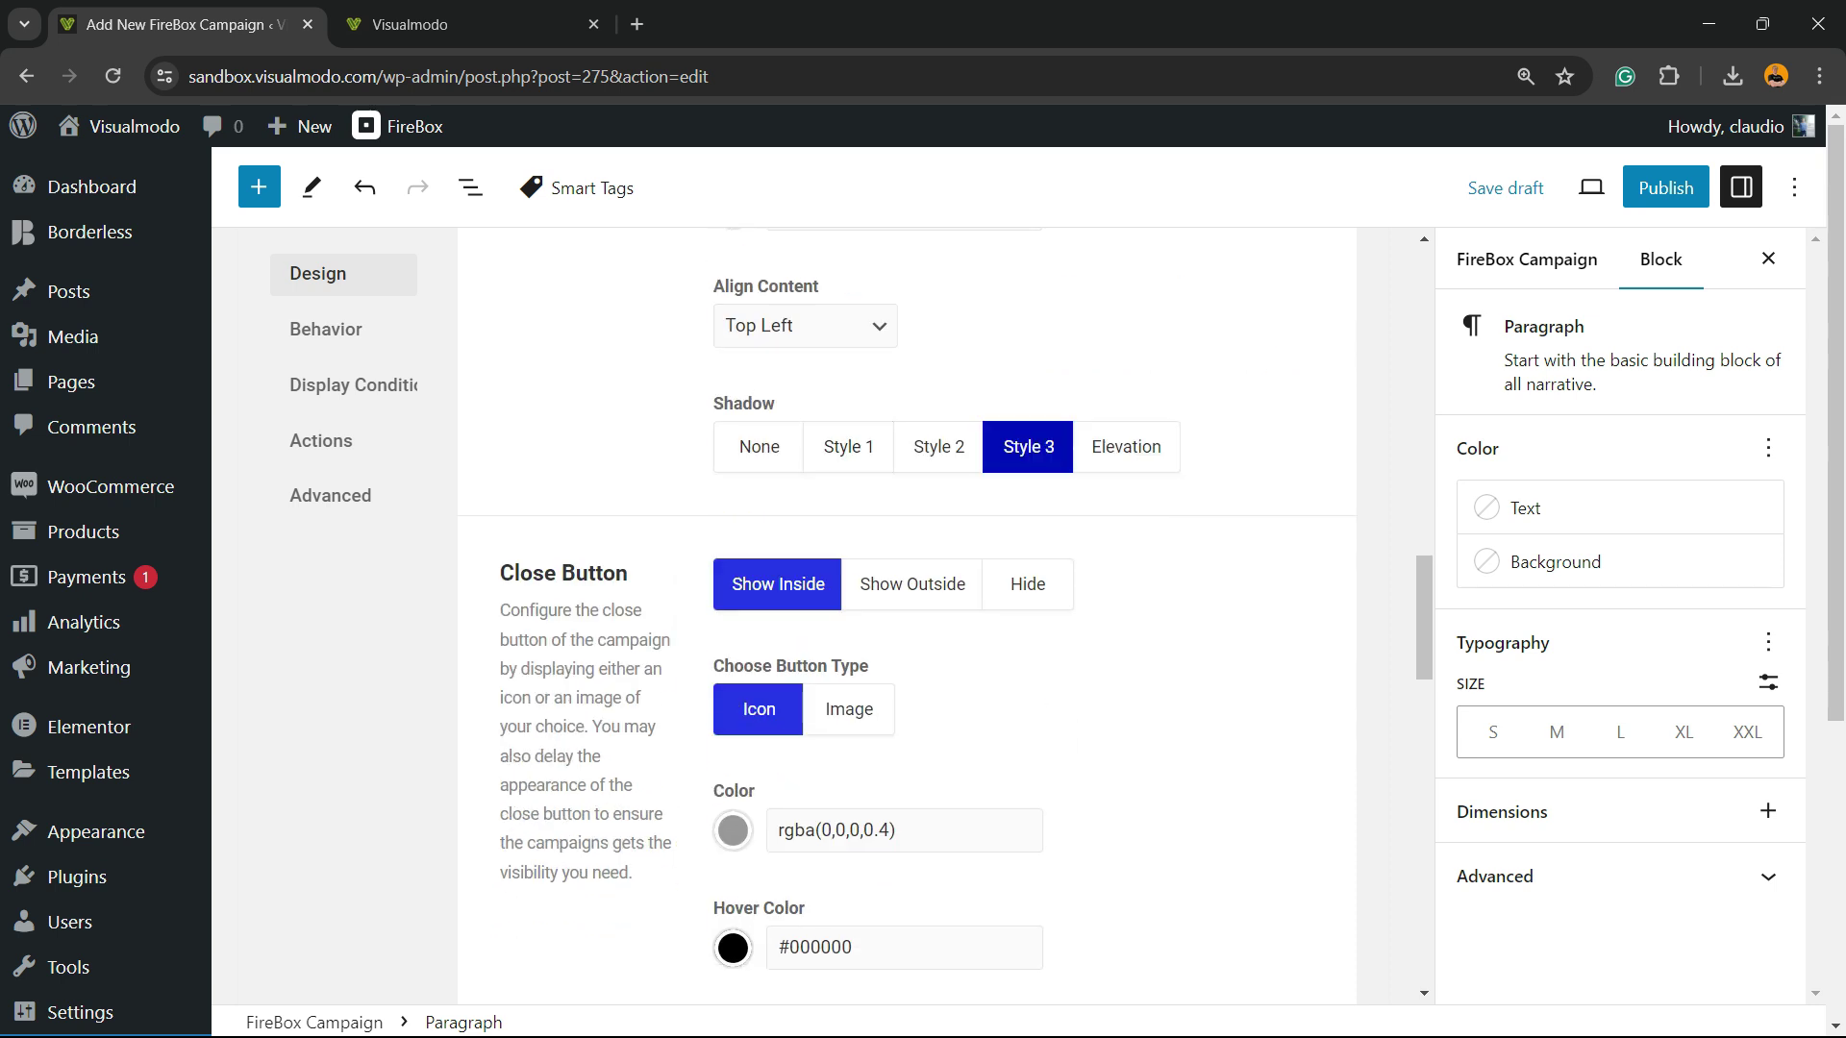
{"action": "key", "text": "Left"}
{"action": "key", "text": "Left"}
{"action": "key", "text": "Left"}
{"action": "key", "text": "Left"}
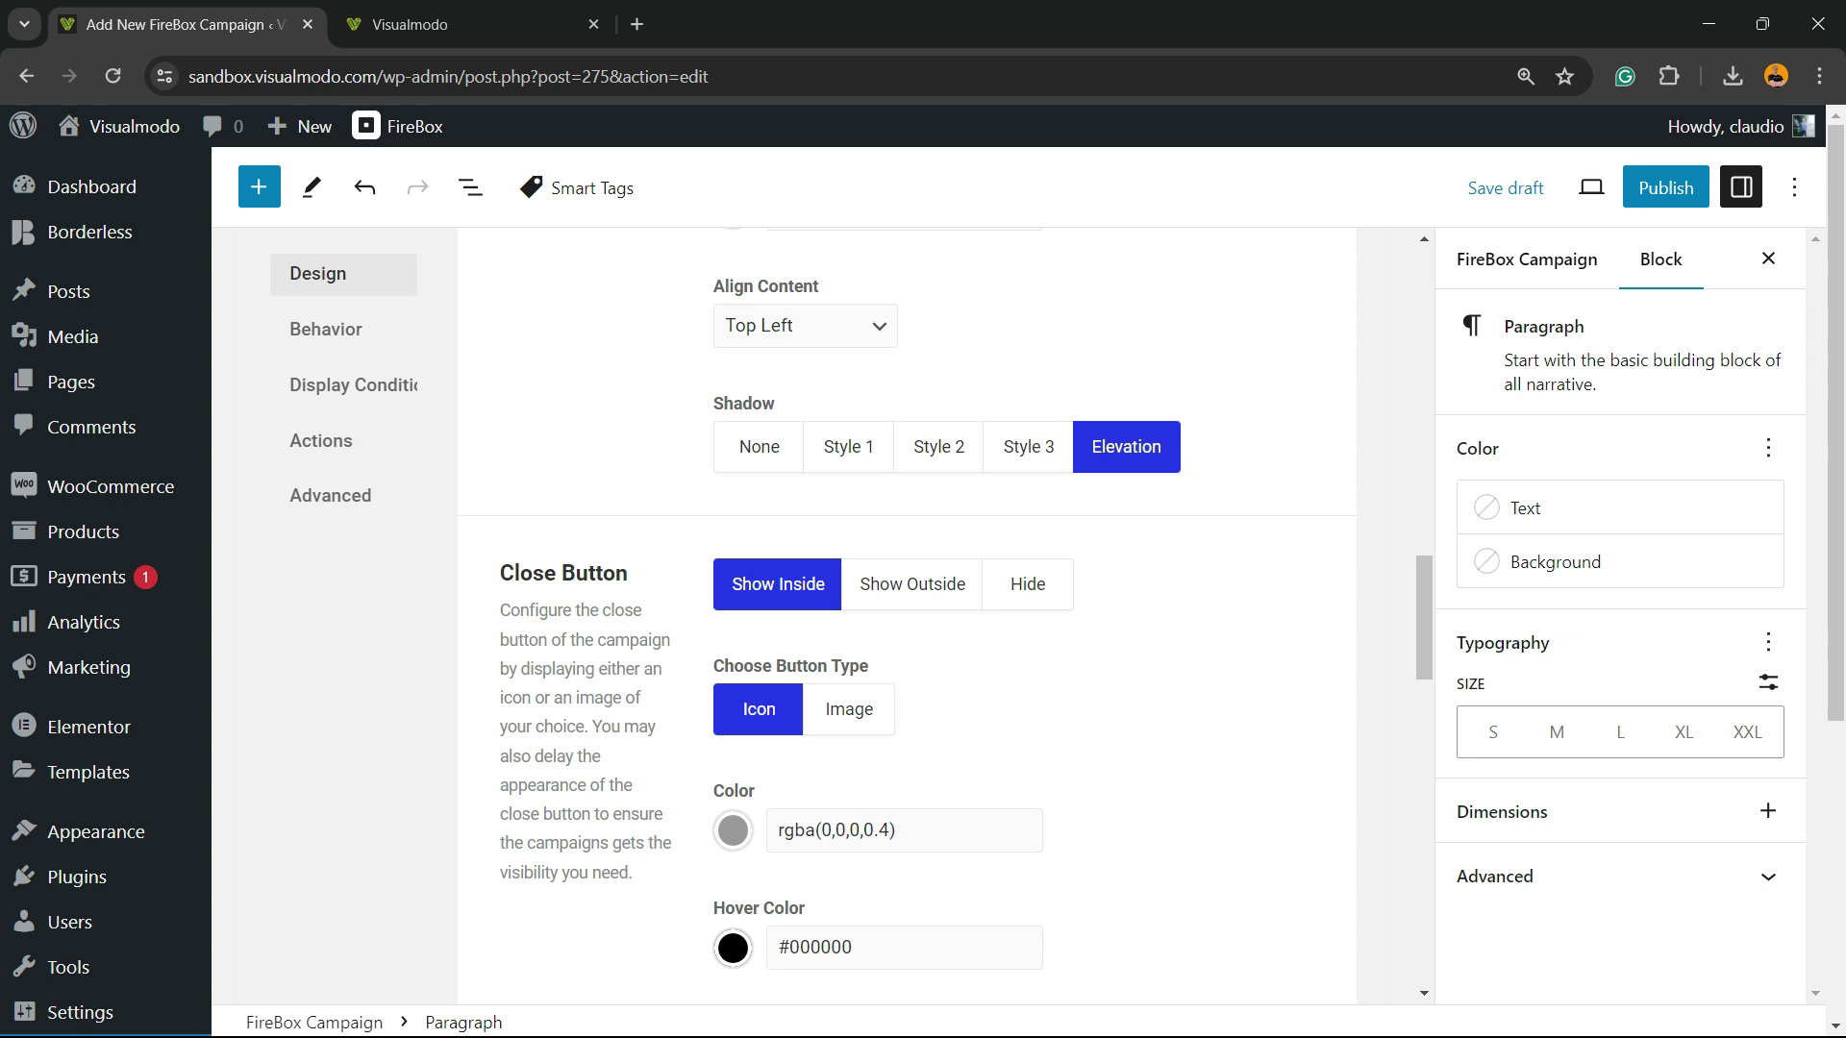
Try showing the close button outside the popup and set it back to Show Inside
{"action": "left_click", "coordinate": [911, 584]}
{"action": "key", "text": "Left"}
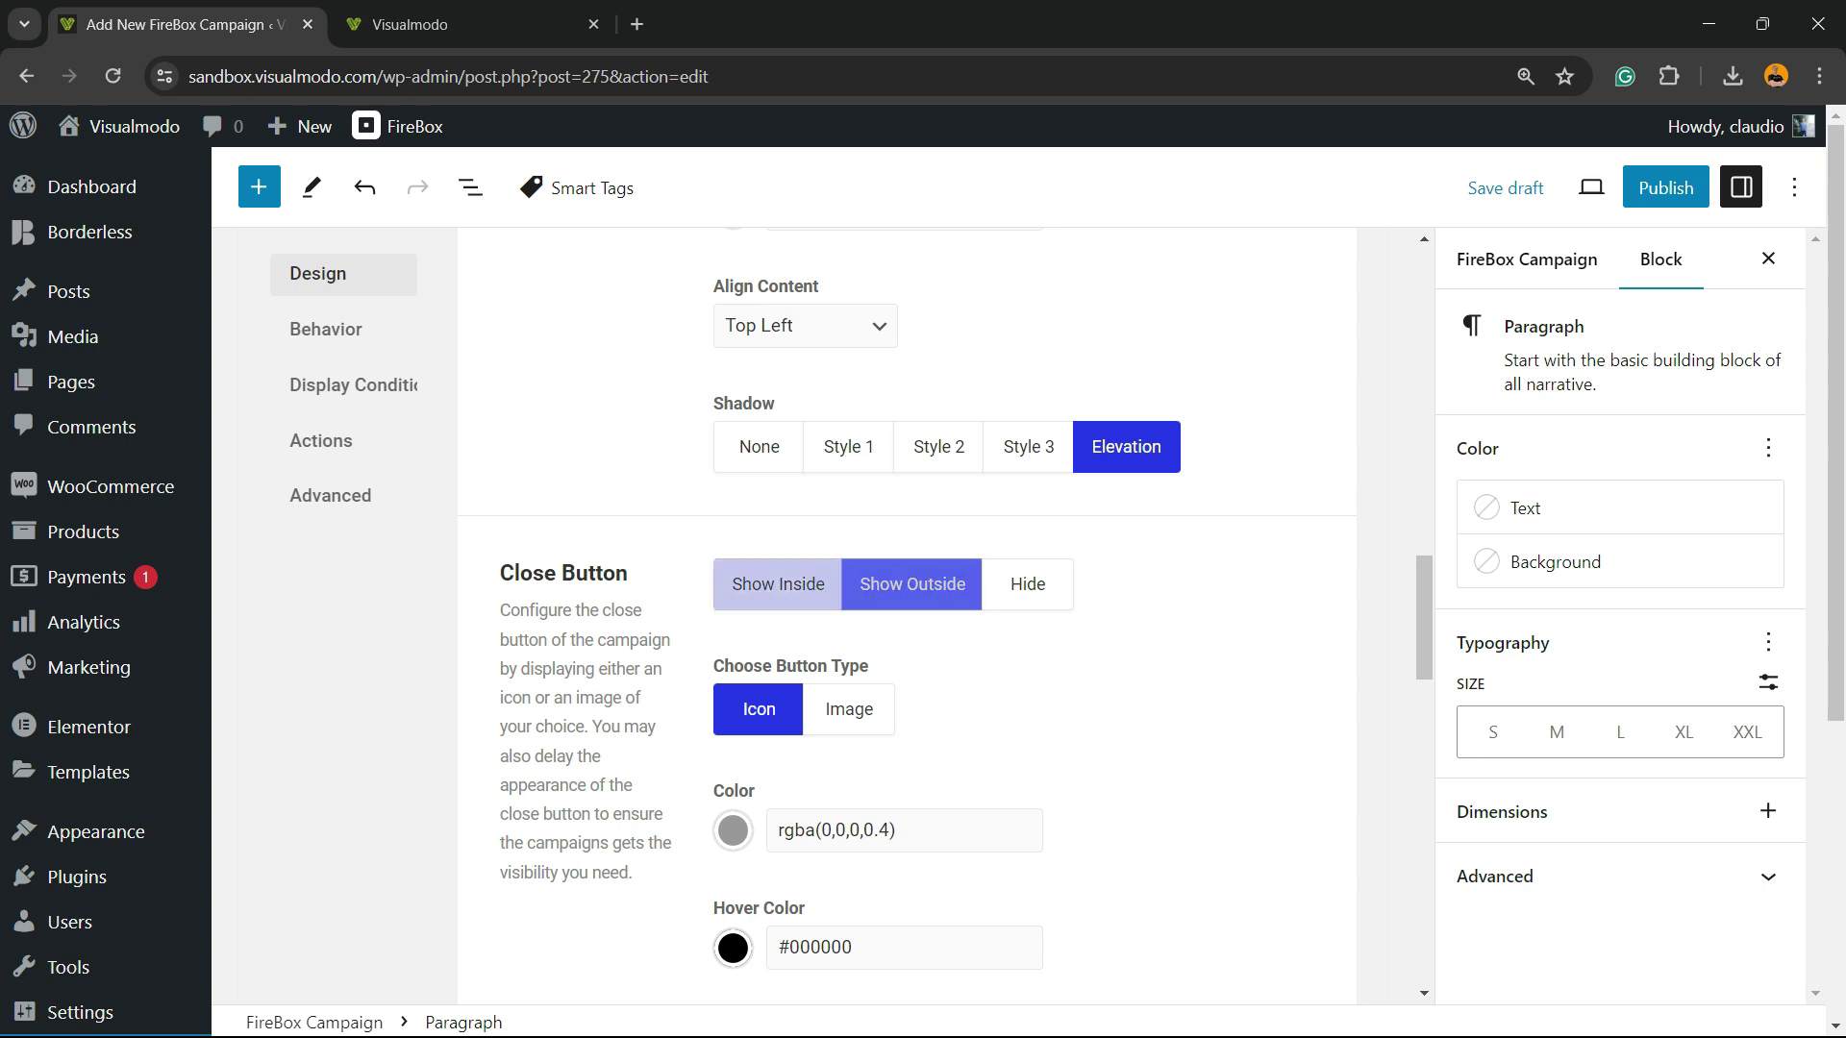
{"action": "key", "text": "Left"}
{"action": "key", "text": "Left"}
{"action": "key", "text": "Left"}
{"action": "key", "text": "Left"}
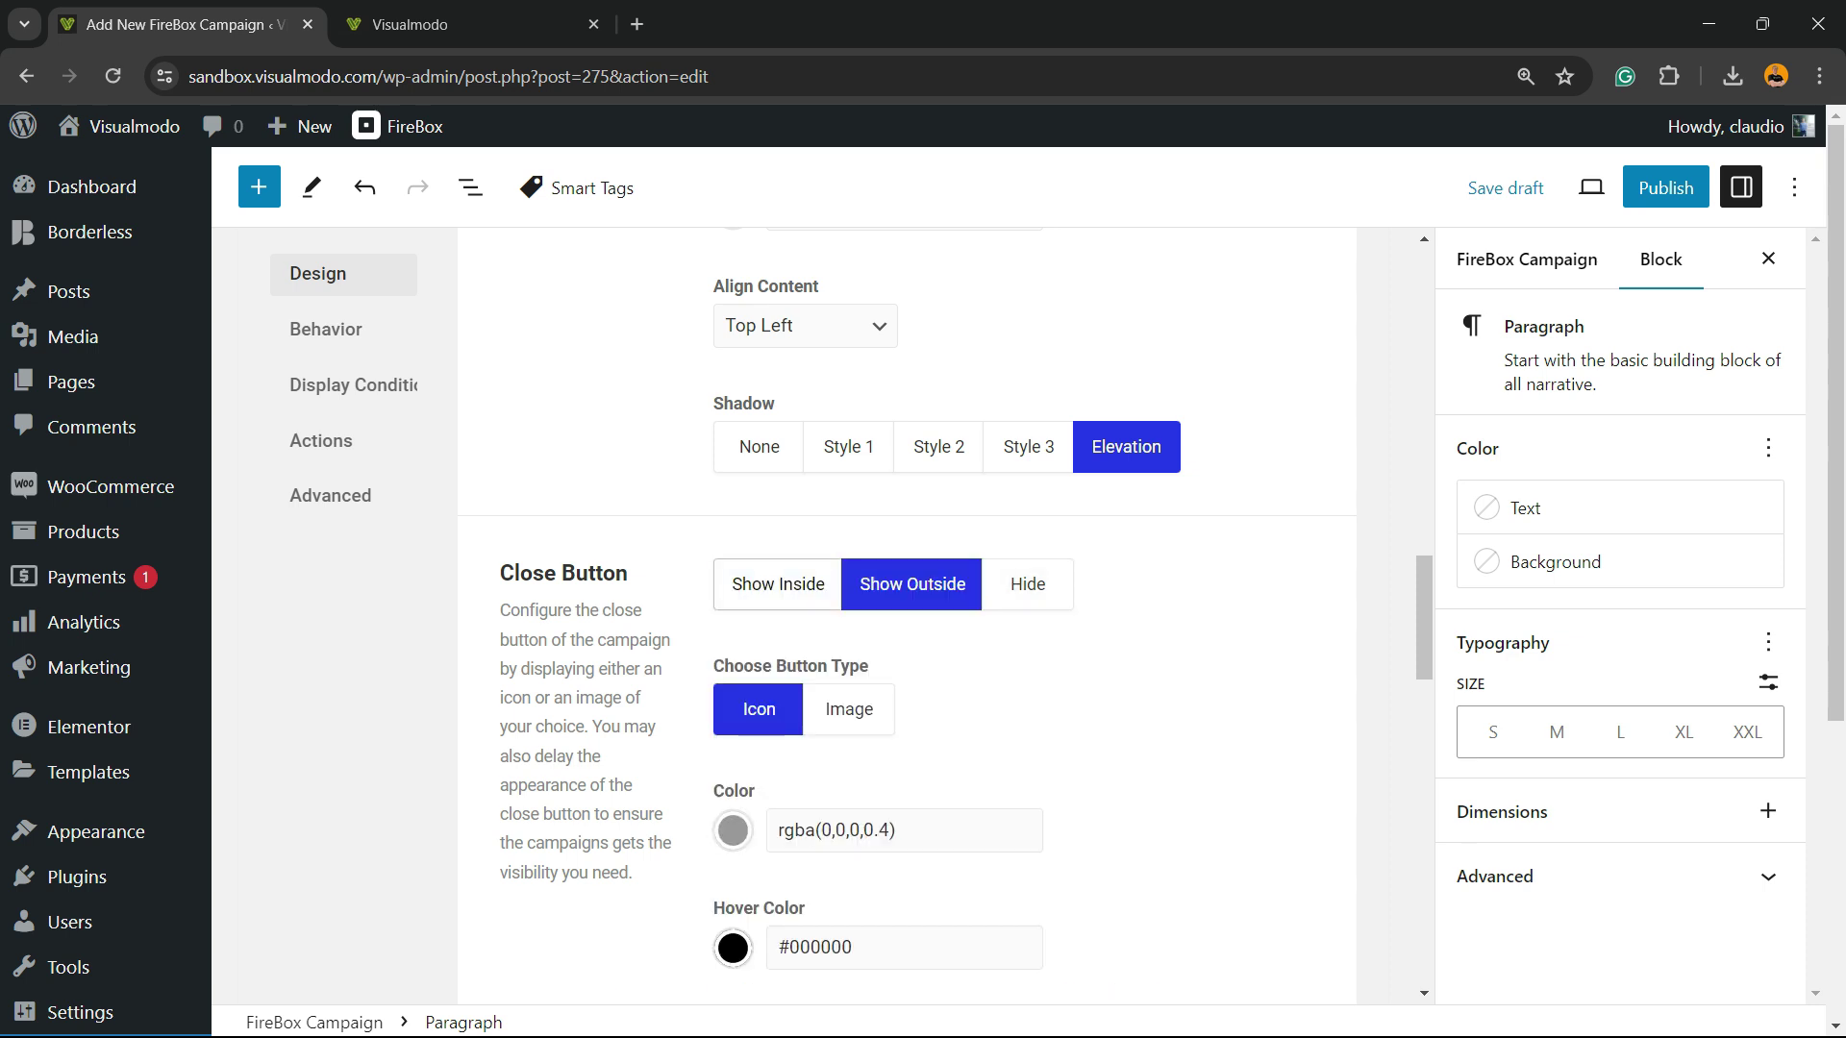
{"action": "left_click", "coordinate": [777, 584]}
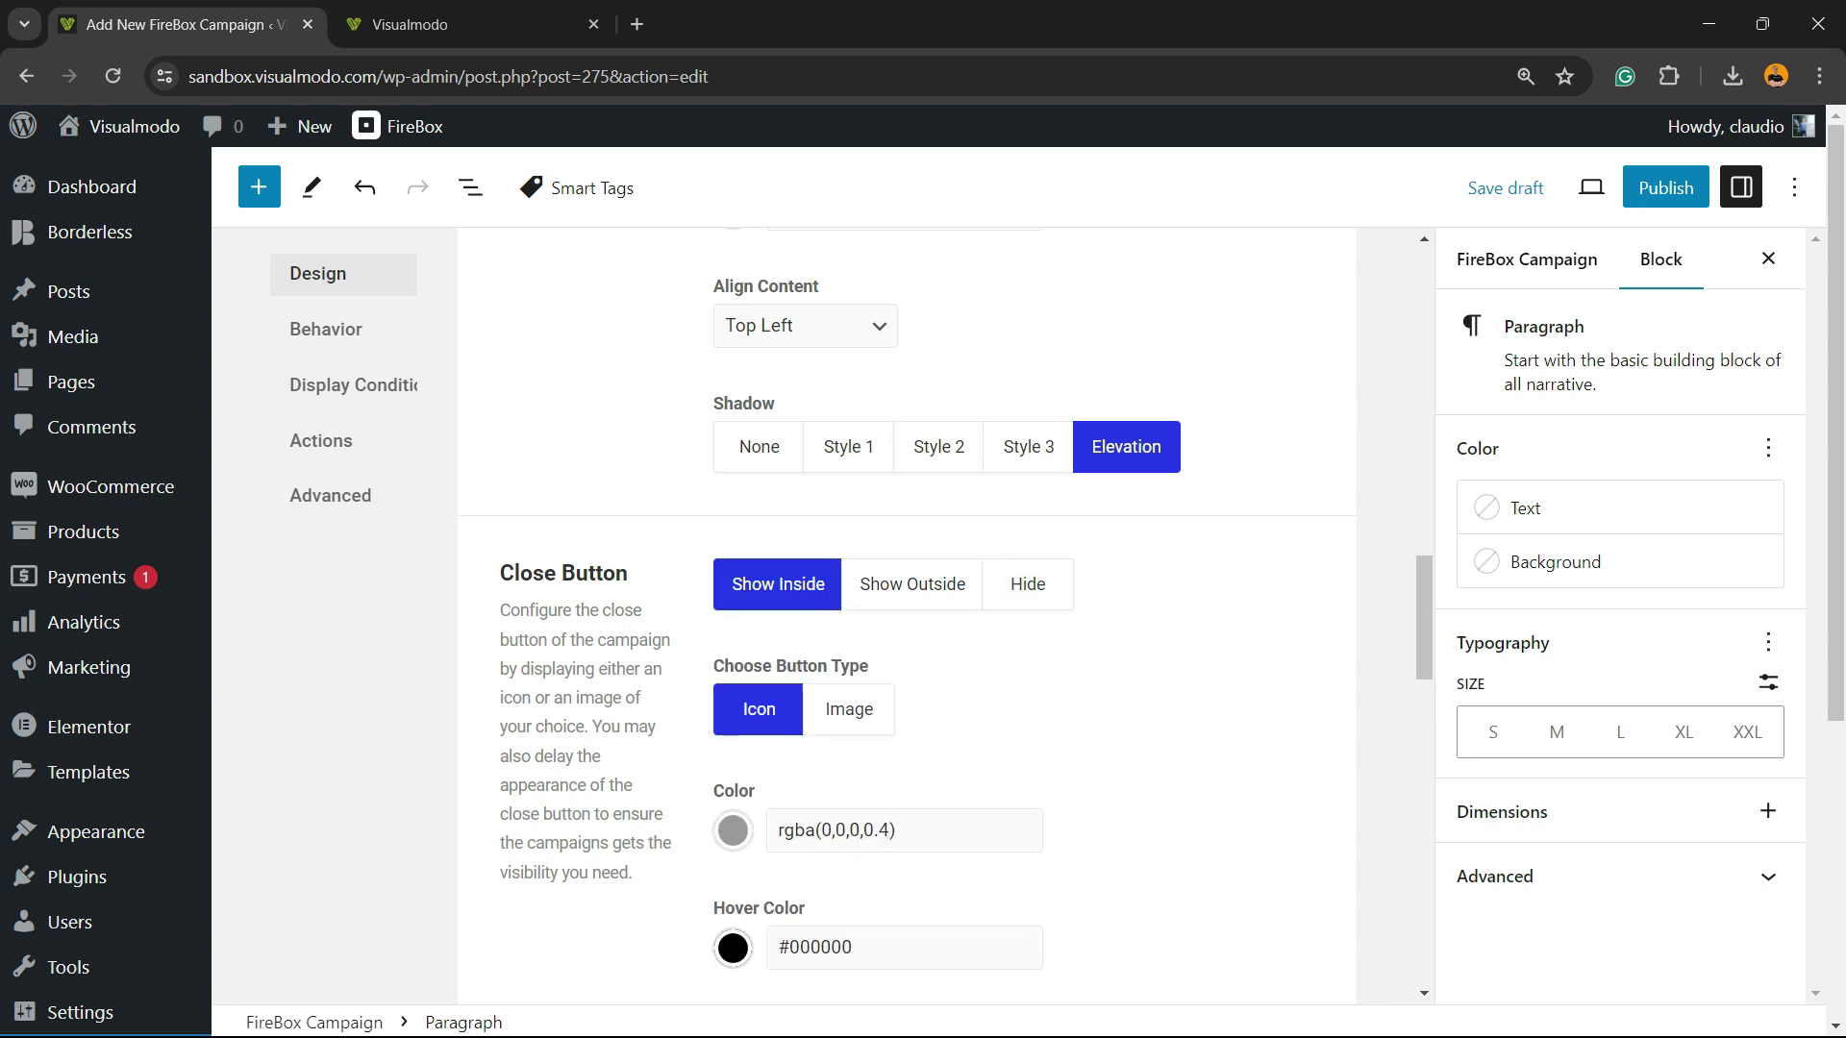
Try the Image type for the close button and switch it back to Icon
{"action": "scroll", "coordinate": [906, 615], "scroll_direction": "down", "scroll_amount": 2}
{"action": "left_click", "coordinate": [848, 469]}
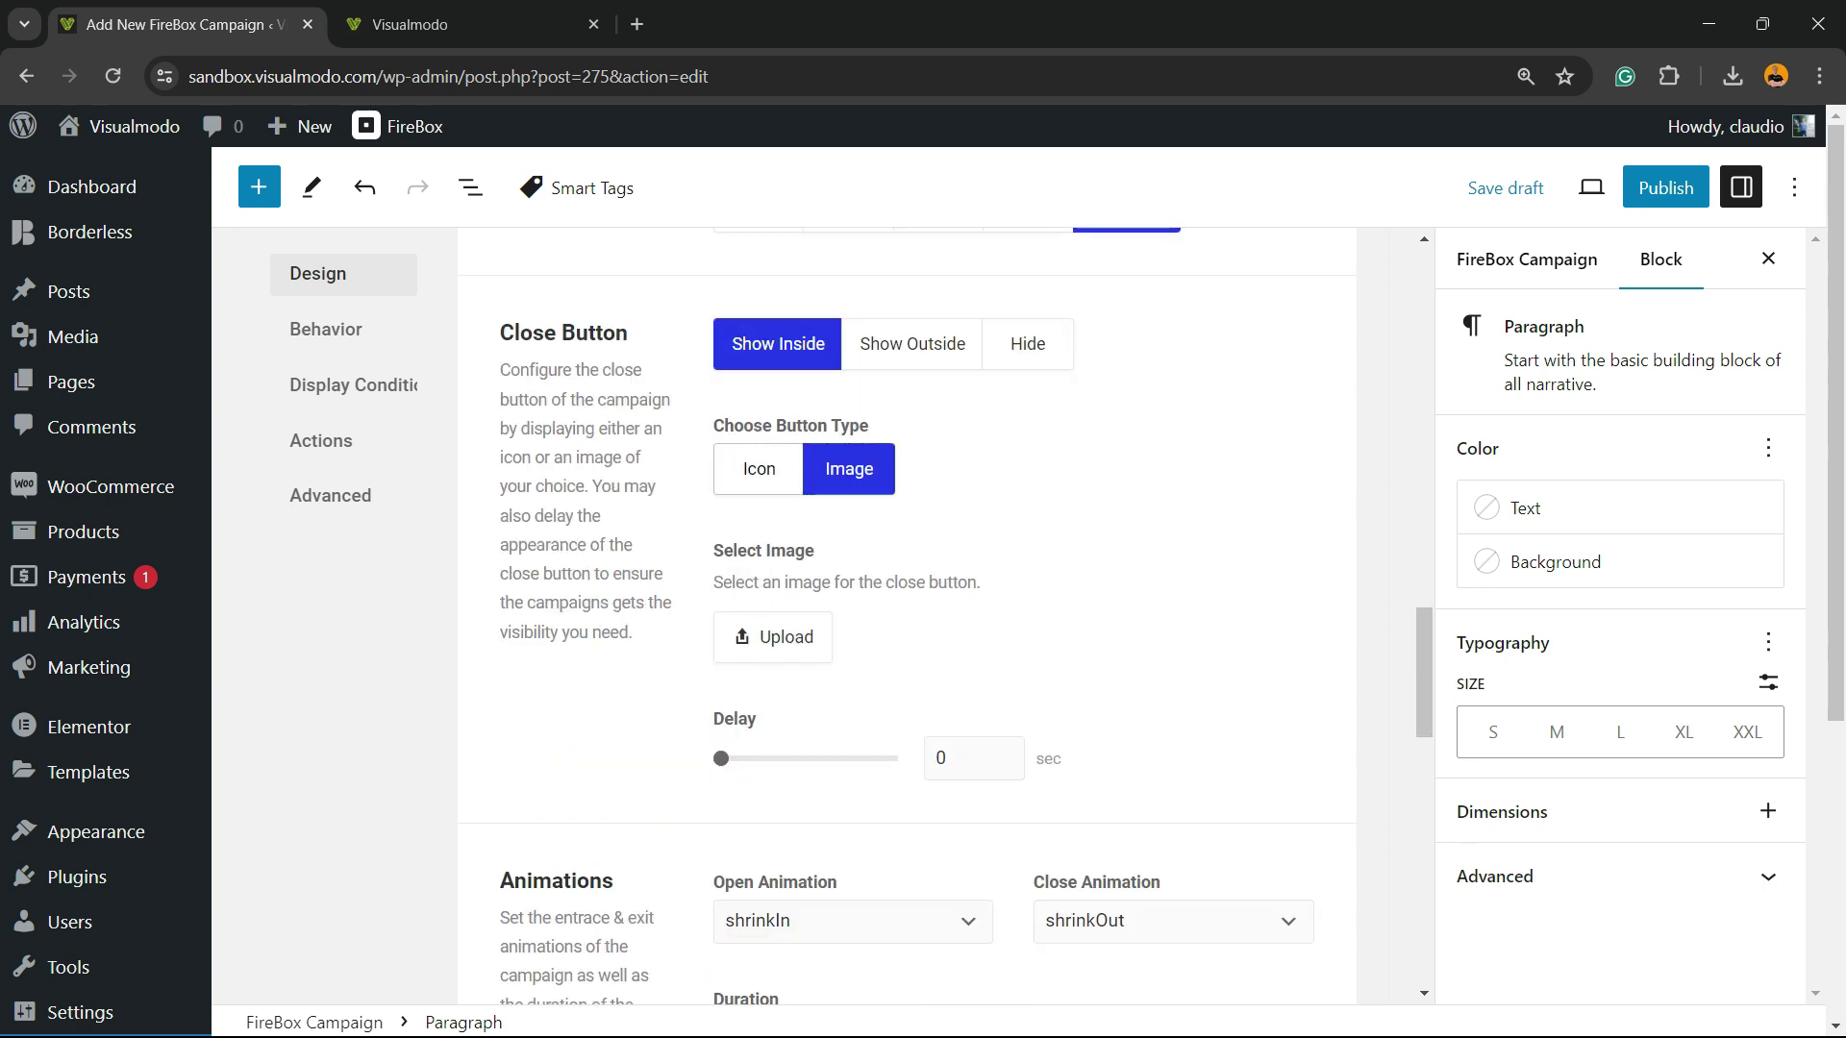
{"action": "left_click", "coordinate": [758, 468]}
Examine the close button's colour, size and delay settings and the available open animations
{"action": "scroll", "coordinate": [904, 615], "scroll_direction": "down", "scroll_amount": 3}
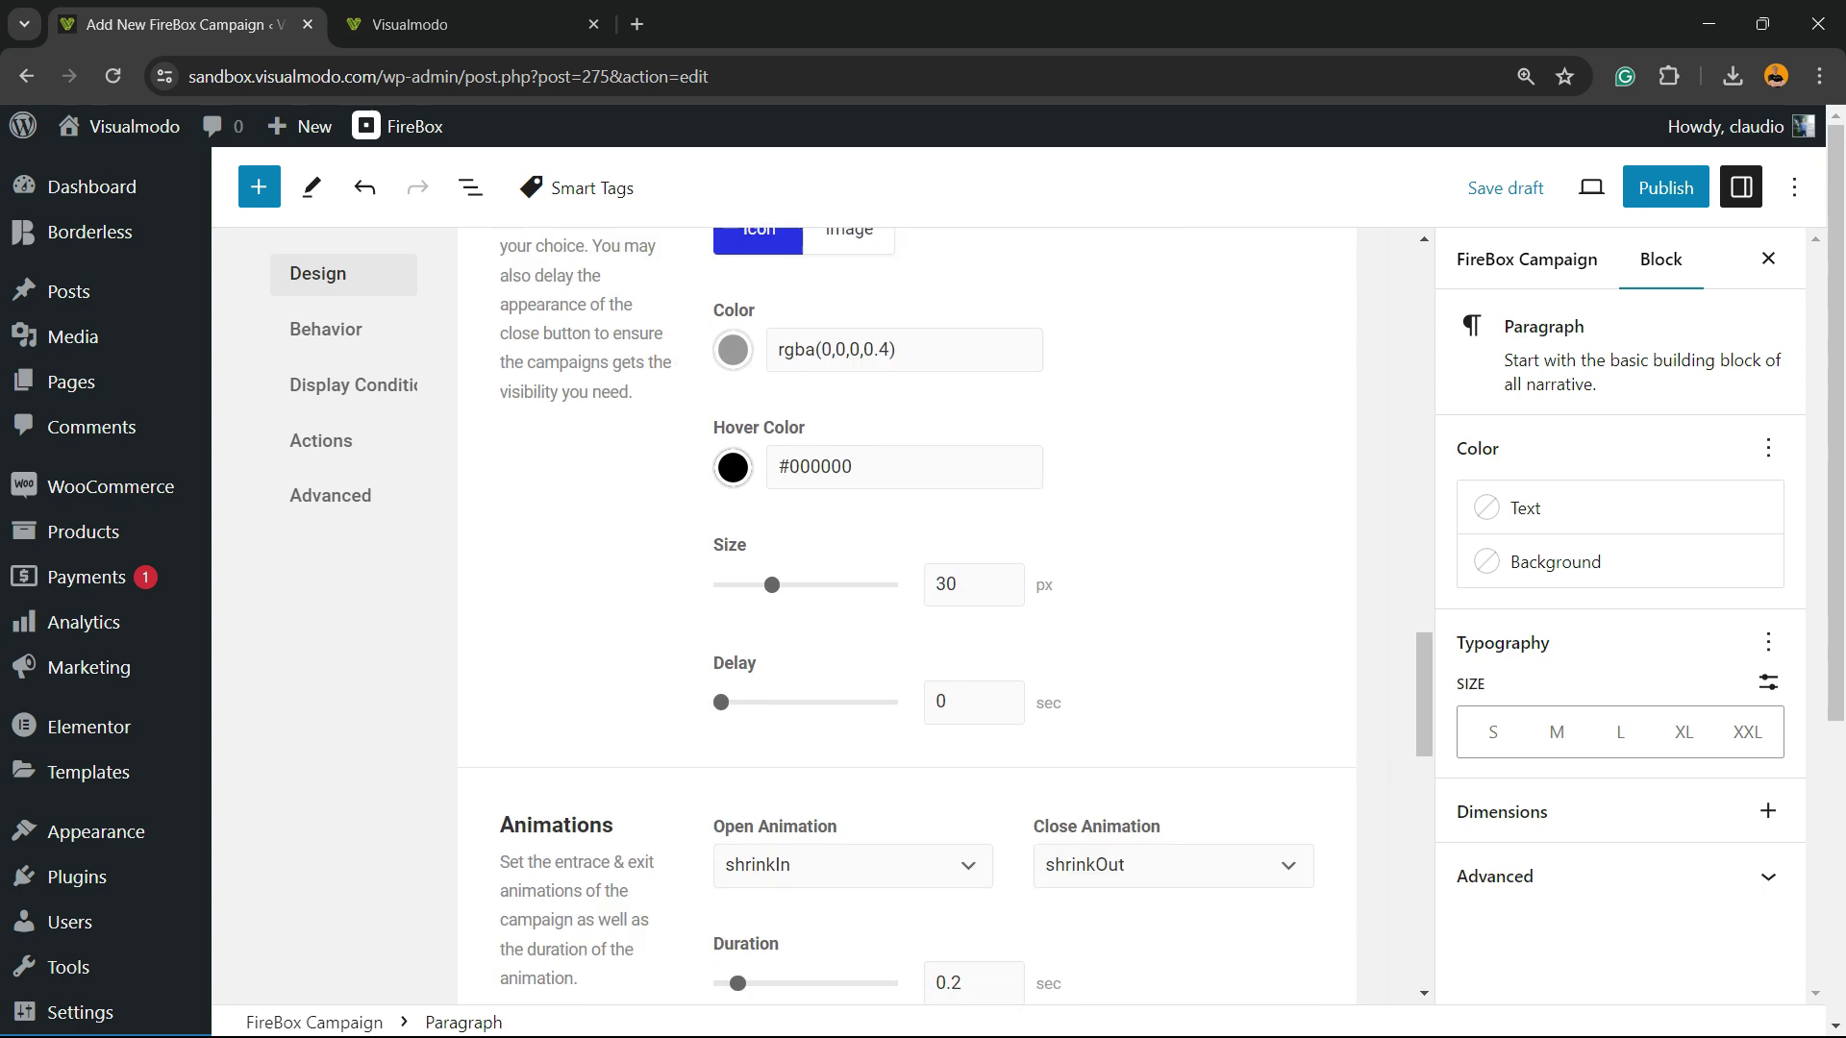
{"action": "scroll", "coordinate": [904, 615], "scroll_direction": "down", "scroll_amount": 3}
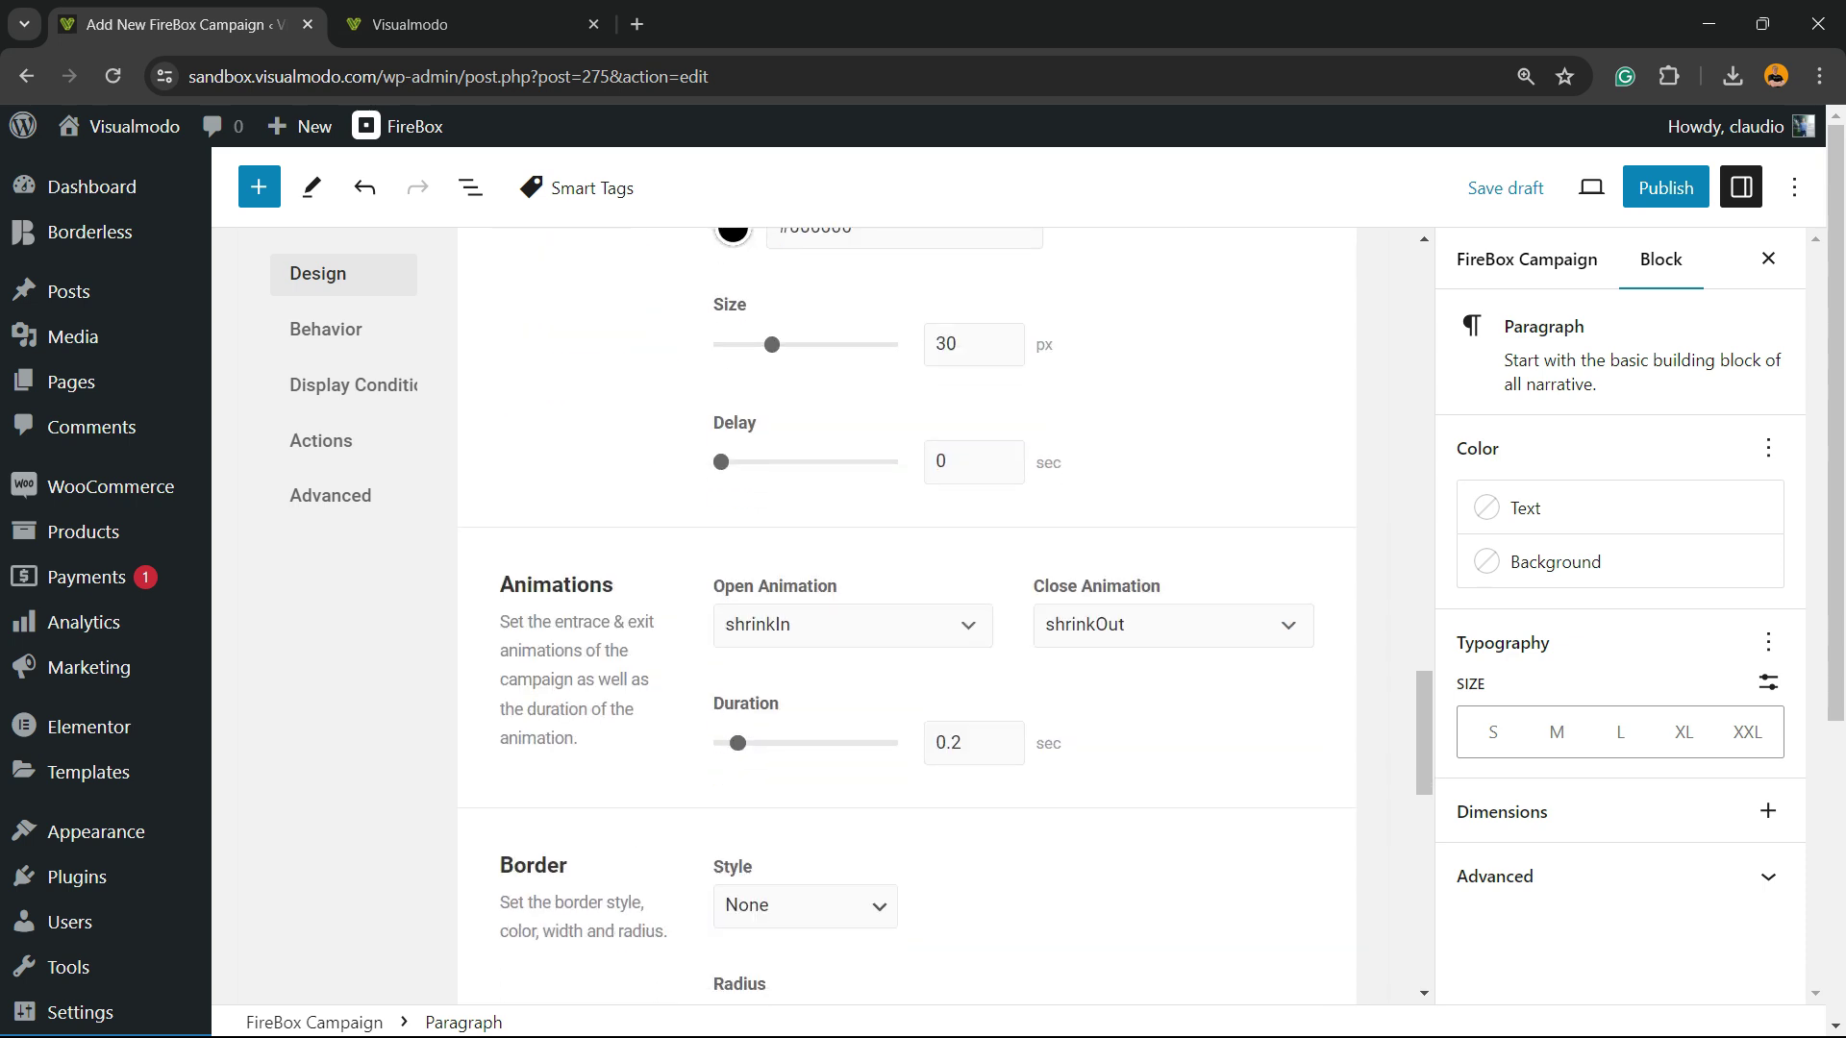
{"action": "scroll", "coordinate": [906, 615], "scroll_direction": "down", "scroll_amount": 2}
{"action": "scroll", "coordinate": [906, 615], "scroll_direction": "up", "scroll_amount": 2}
{"action": "left_click", "coordinate": [853, 625]}
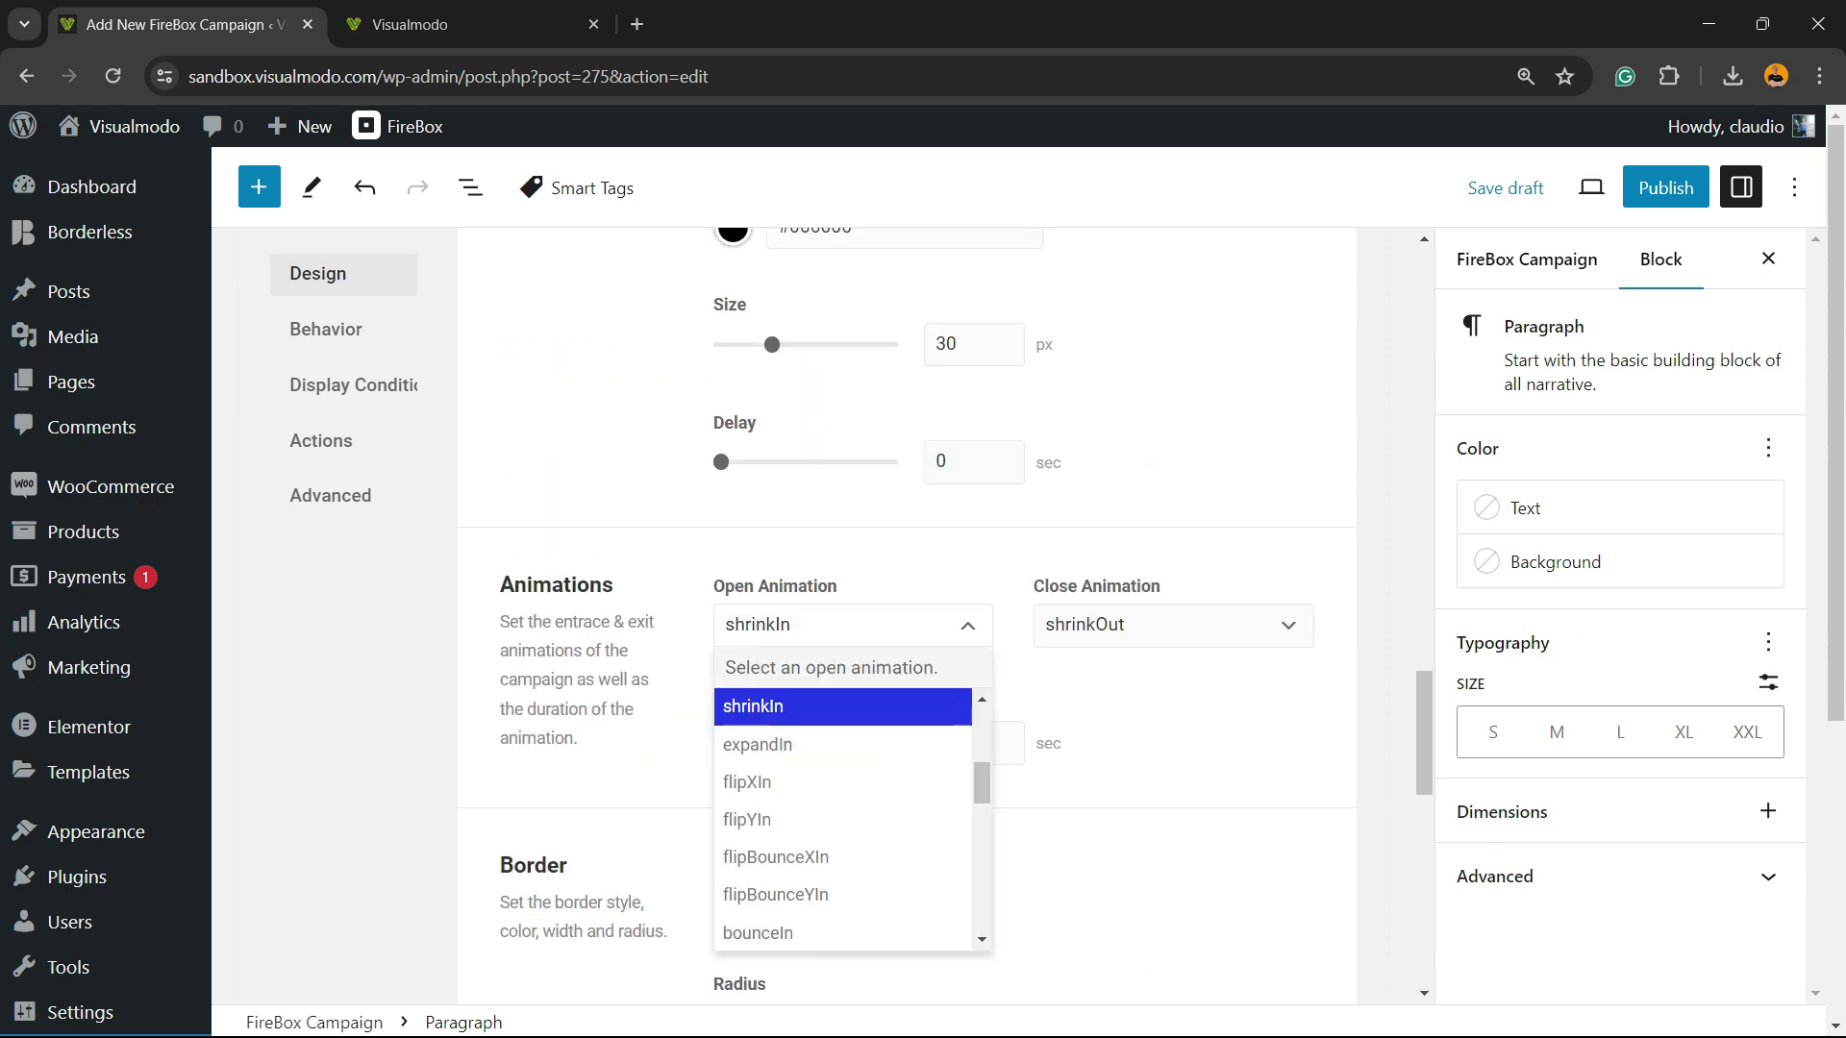
{"action": "scroll", "coordinate": [853, 625], "scroll_direction": "up", "scroll_amount": 3}
{"action": "scroll", "coordinate": [907, 615], "scroll_direction": "up", "scroll_amount": 5}
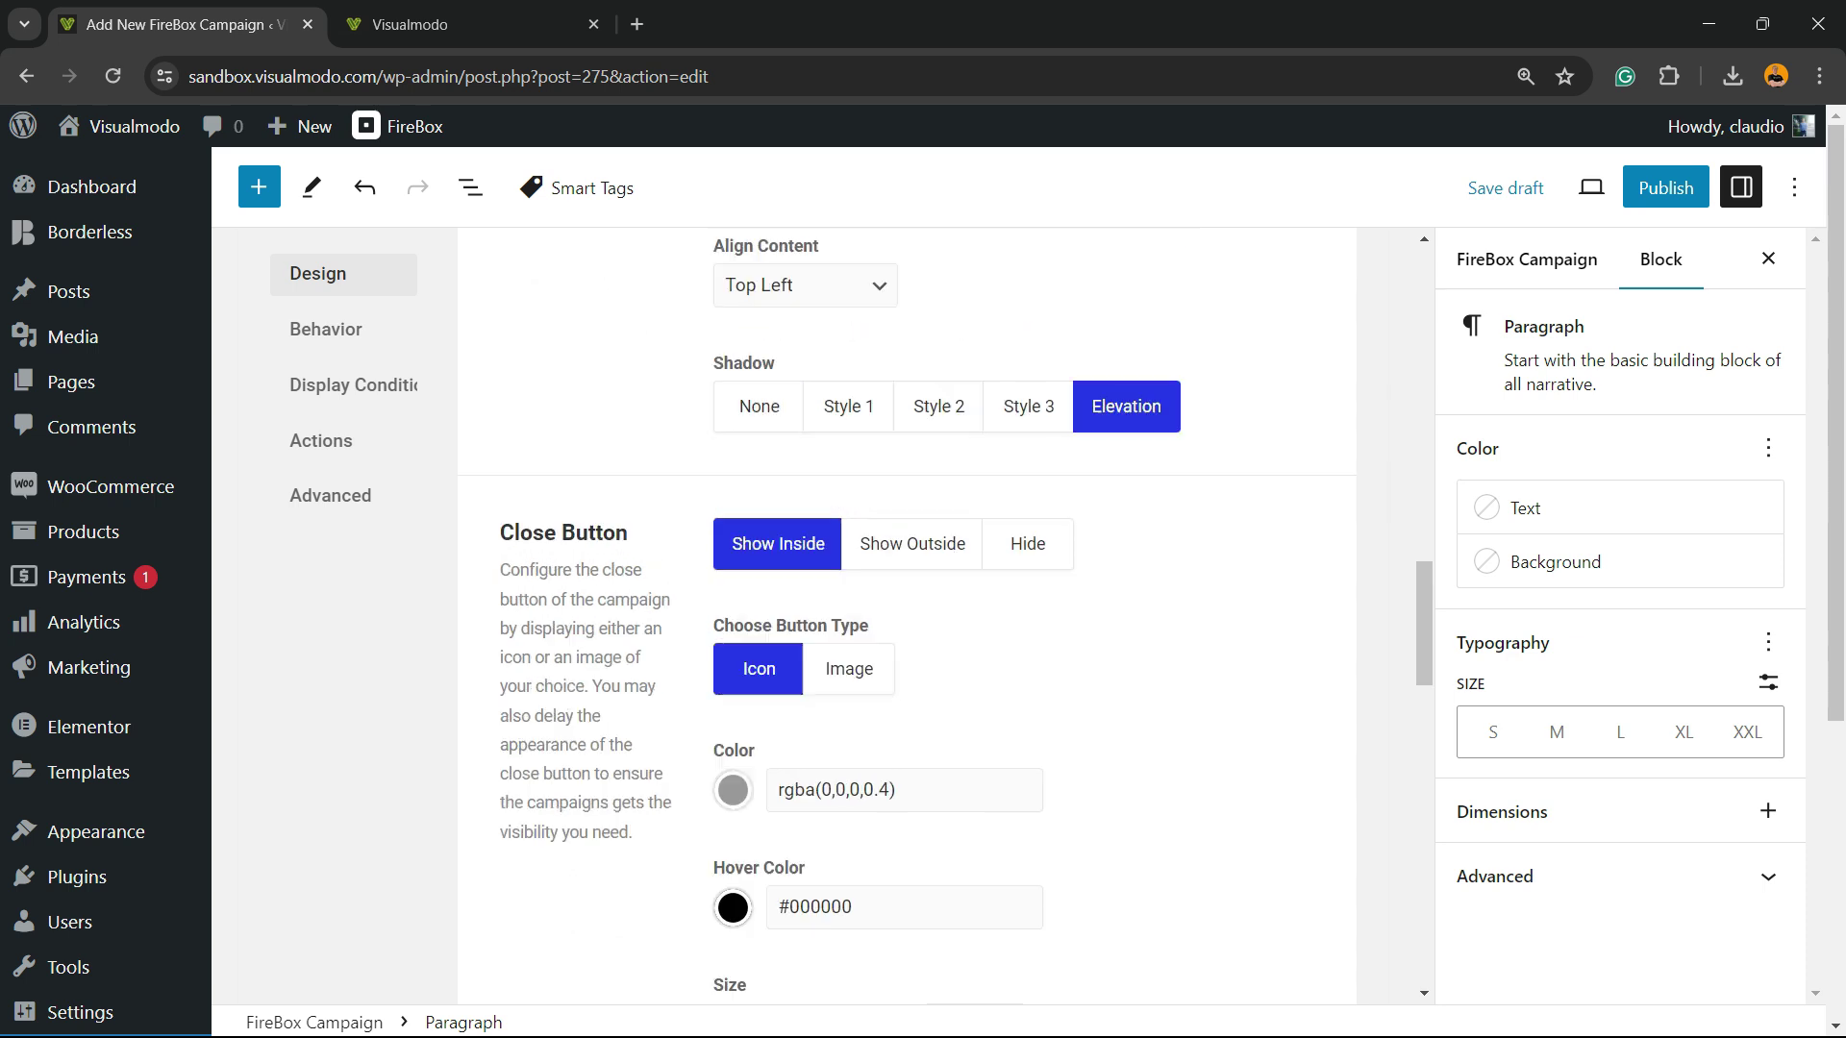
{"action": "left_click", "coordinate": [1027, 447]}
Set the popup's border style to Solid and look through the overlay settings
{"action": "scroll", "coordinate": [904, 615], "scroll_direction": "down", "scroll_amount": 6}
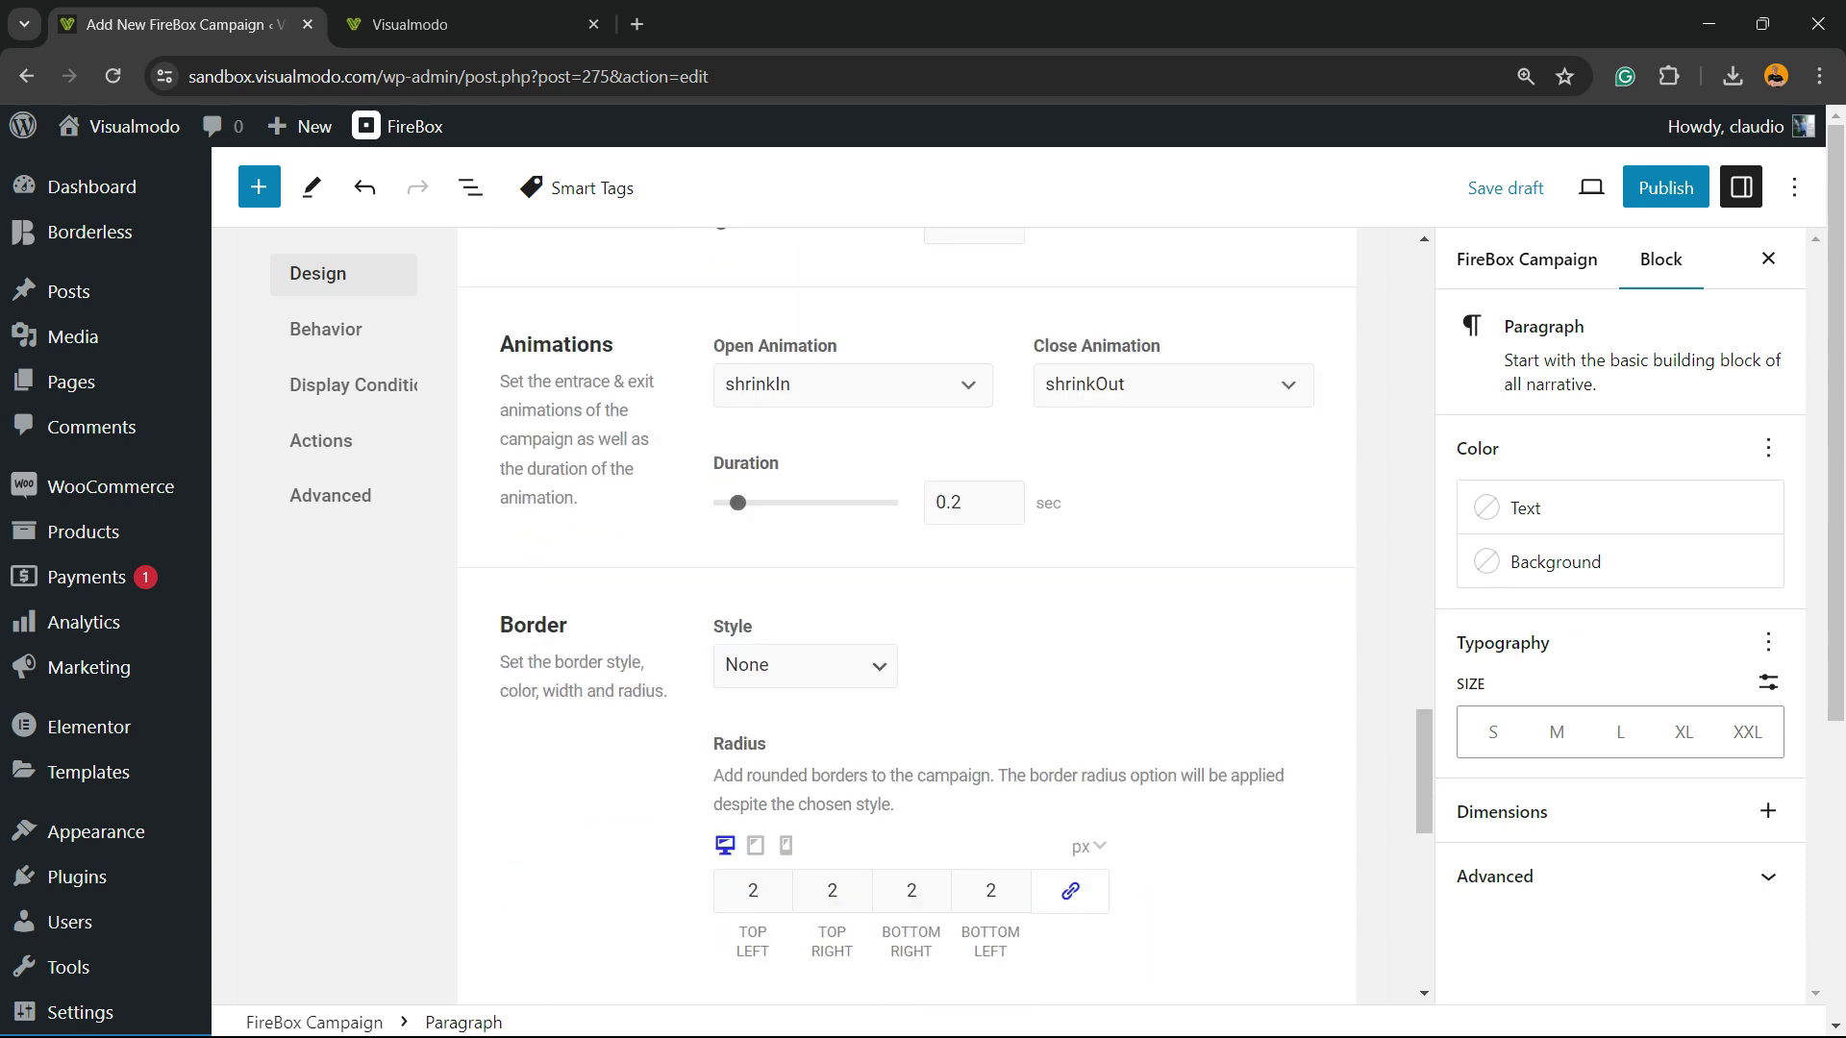
{"action": "left_click", "coordinate": [805, 665]}
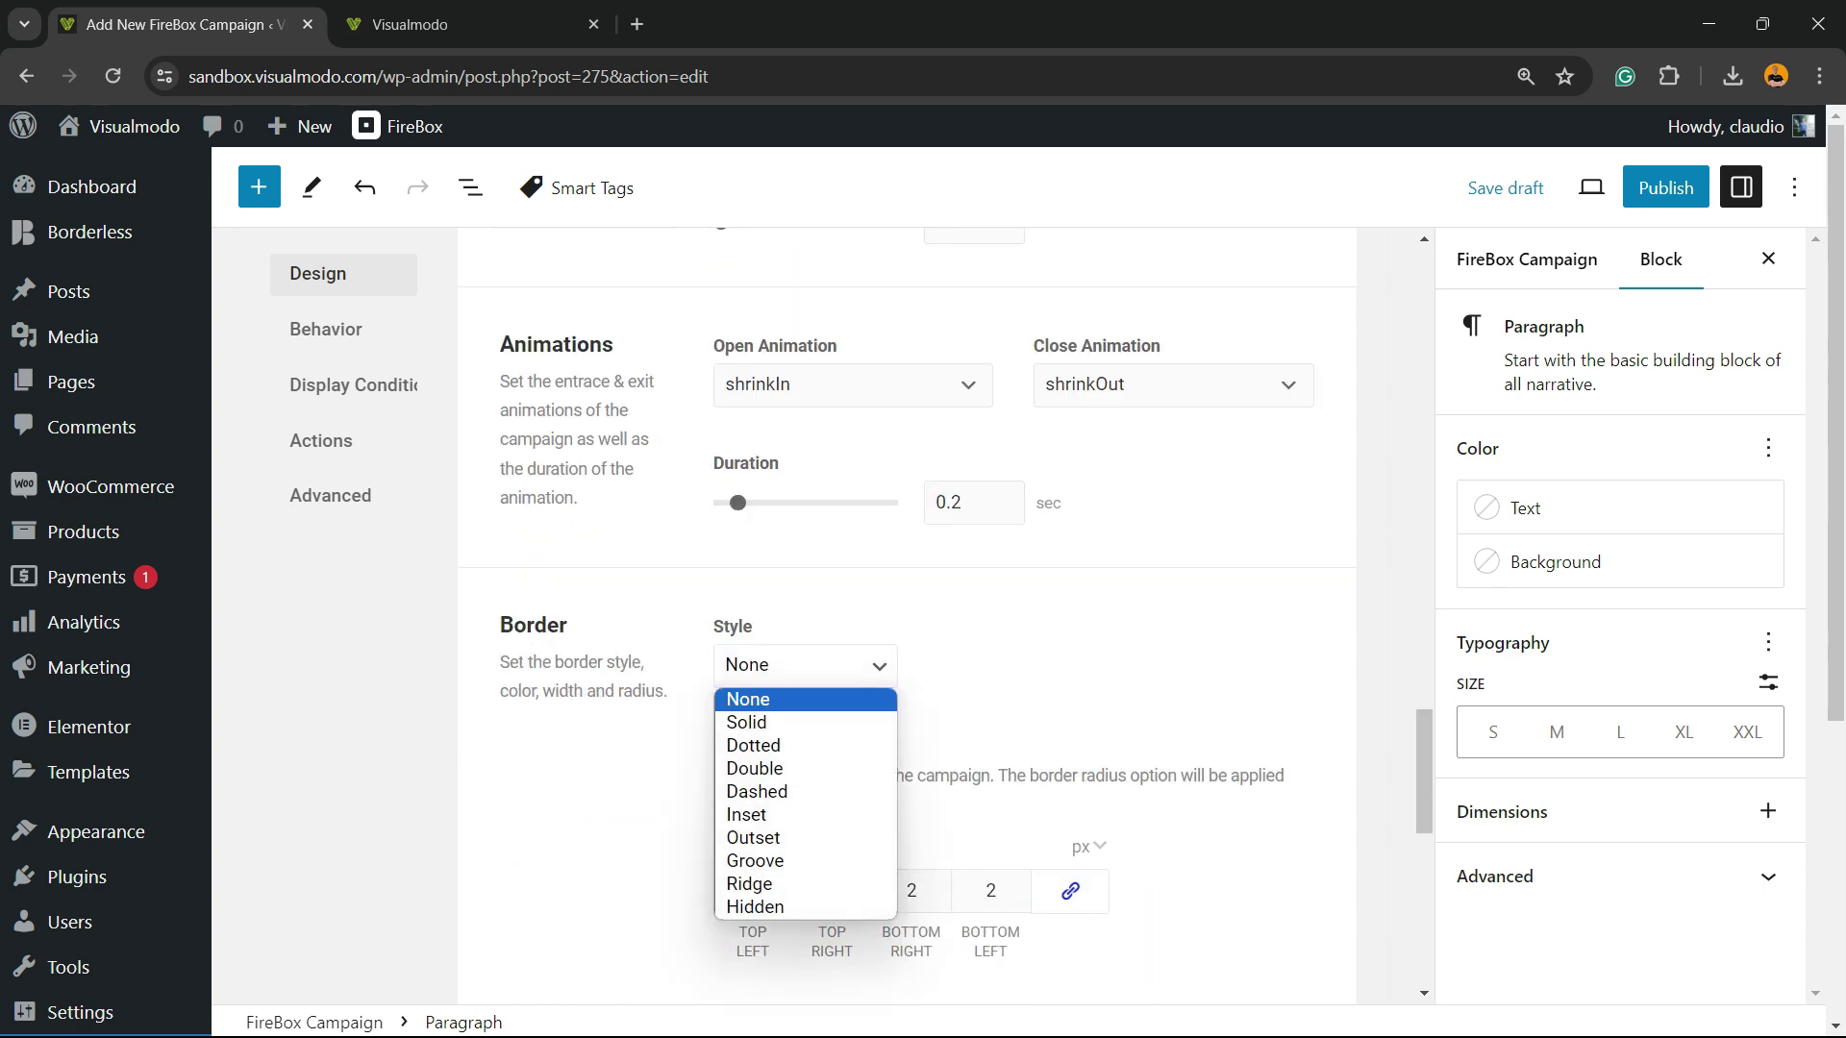
{"action": "left_click", "coordinate": [805, 722]}
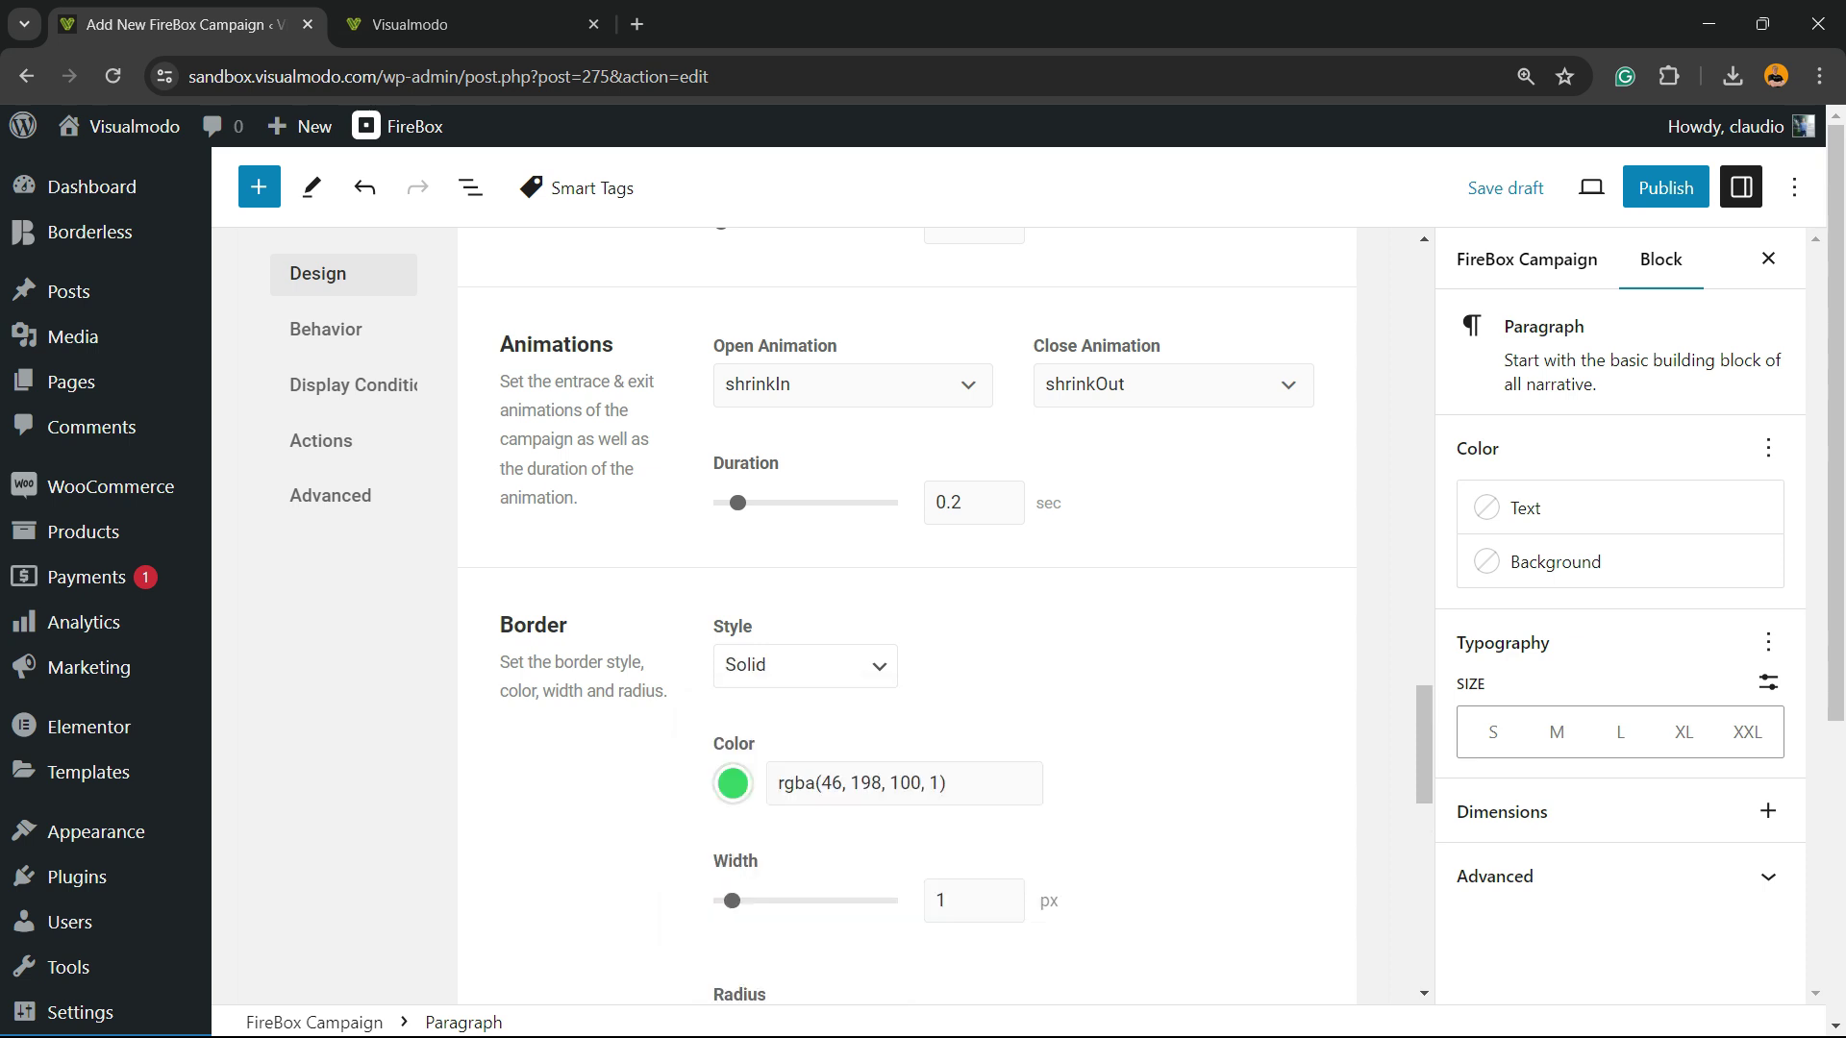
{"action": "scroll", "coordinate": [903, 615], "scroll_direction": "down", "scroll_amount": 9}
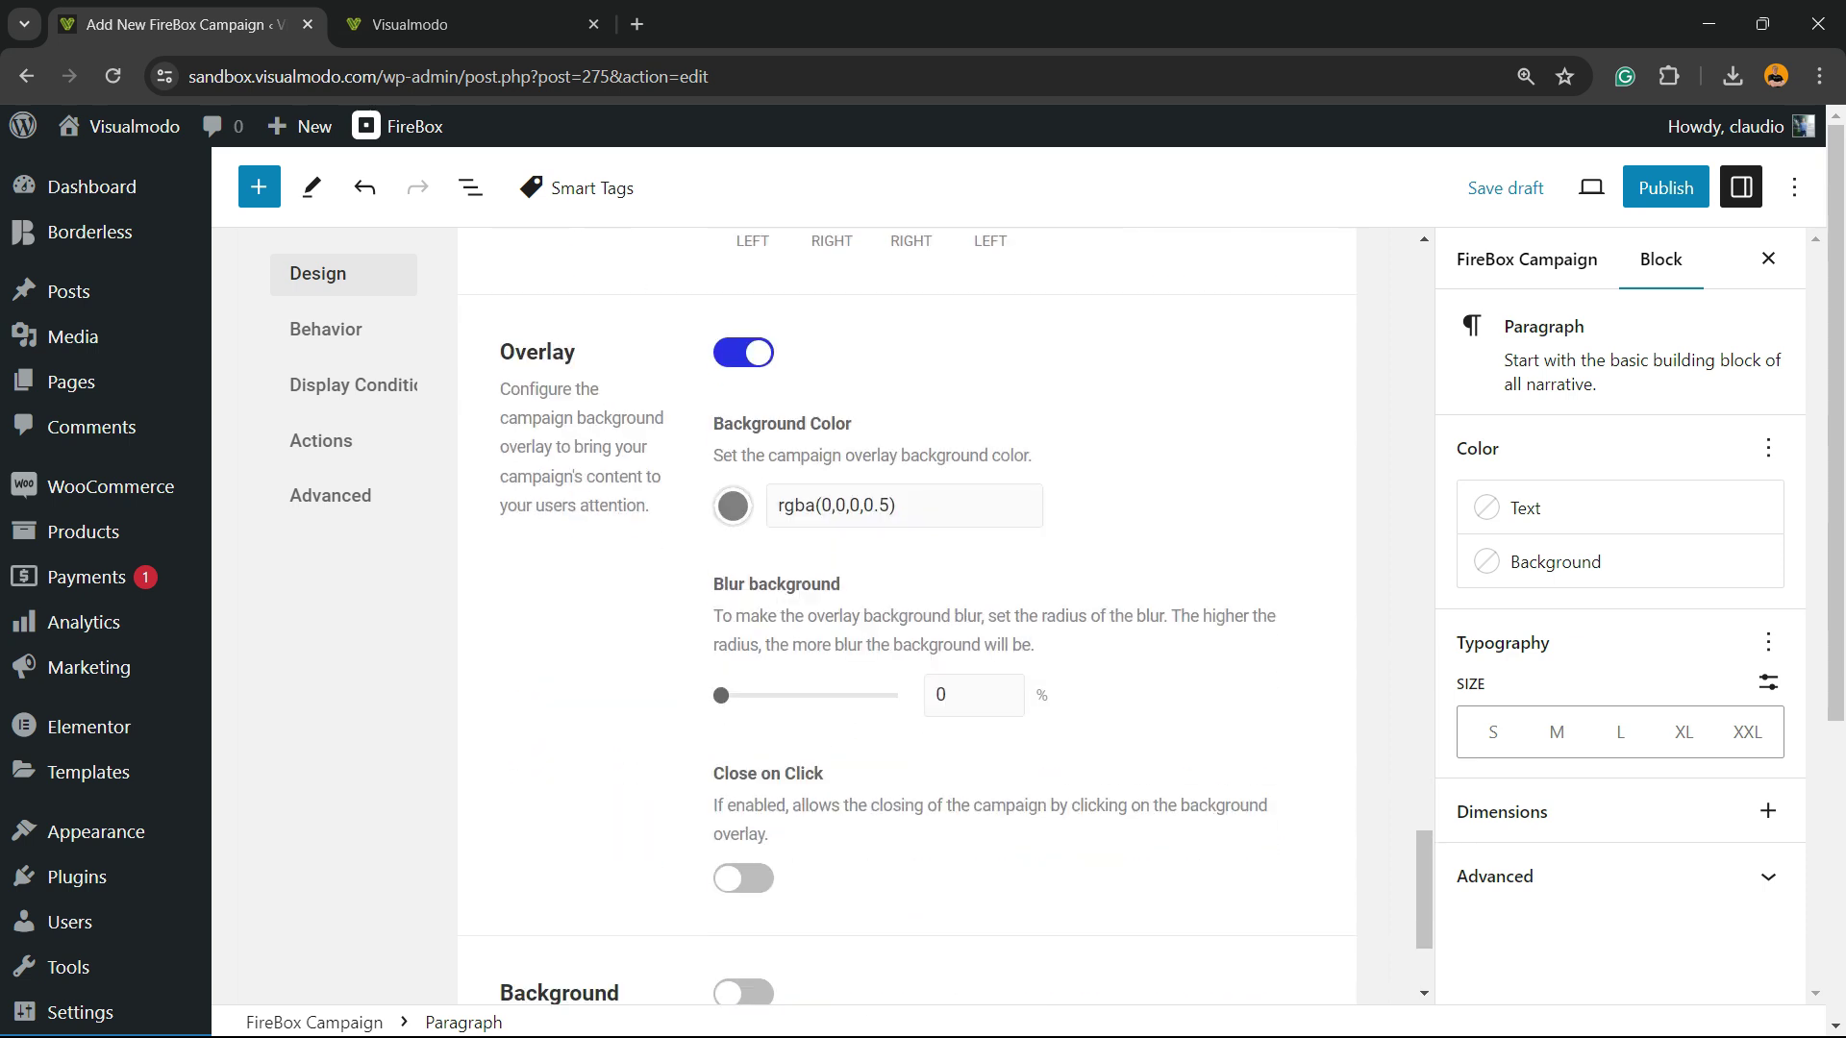
{"action": "scroll", "coordinate": [904, 615], "scroll_direction": "down", "scroll_amount": 2}
{"action": "scroll", "coordinate": [903, 615], "scroll_direction": "up", "scroll_amount": 10}
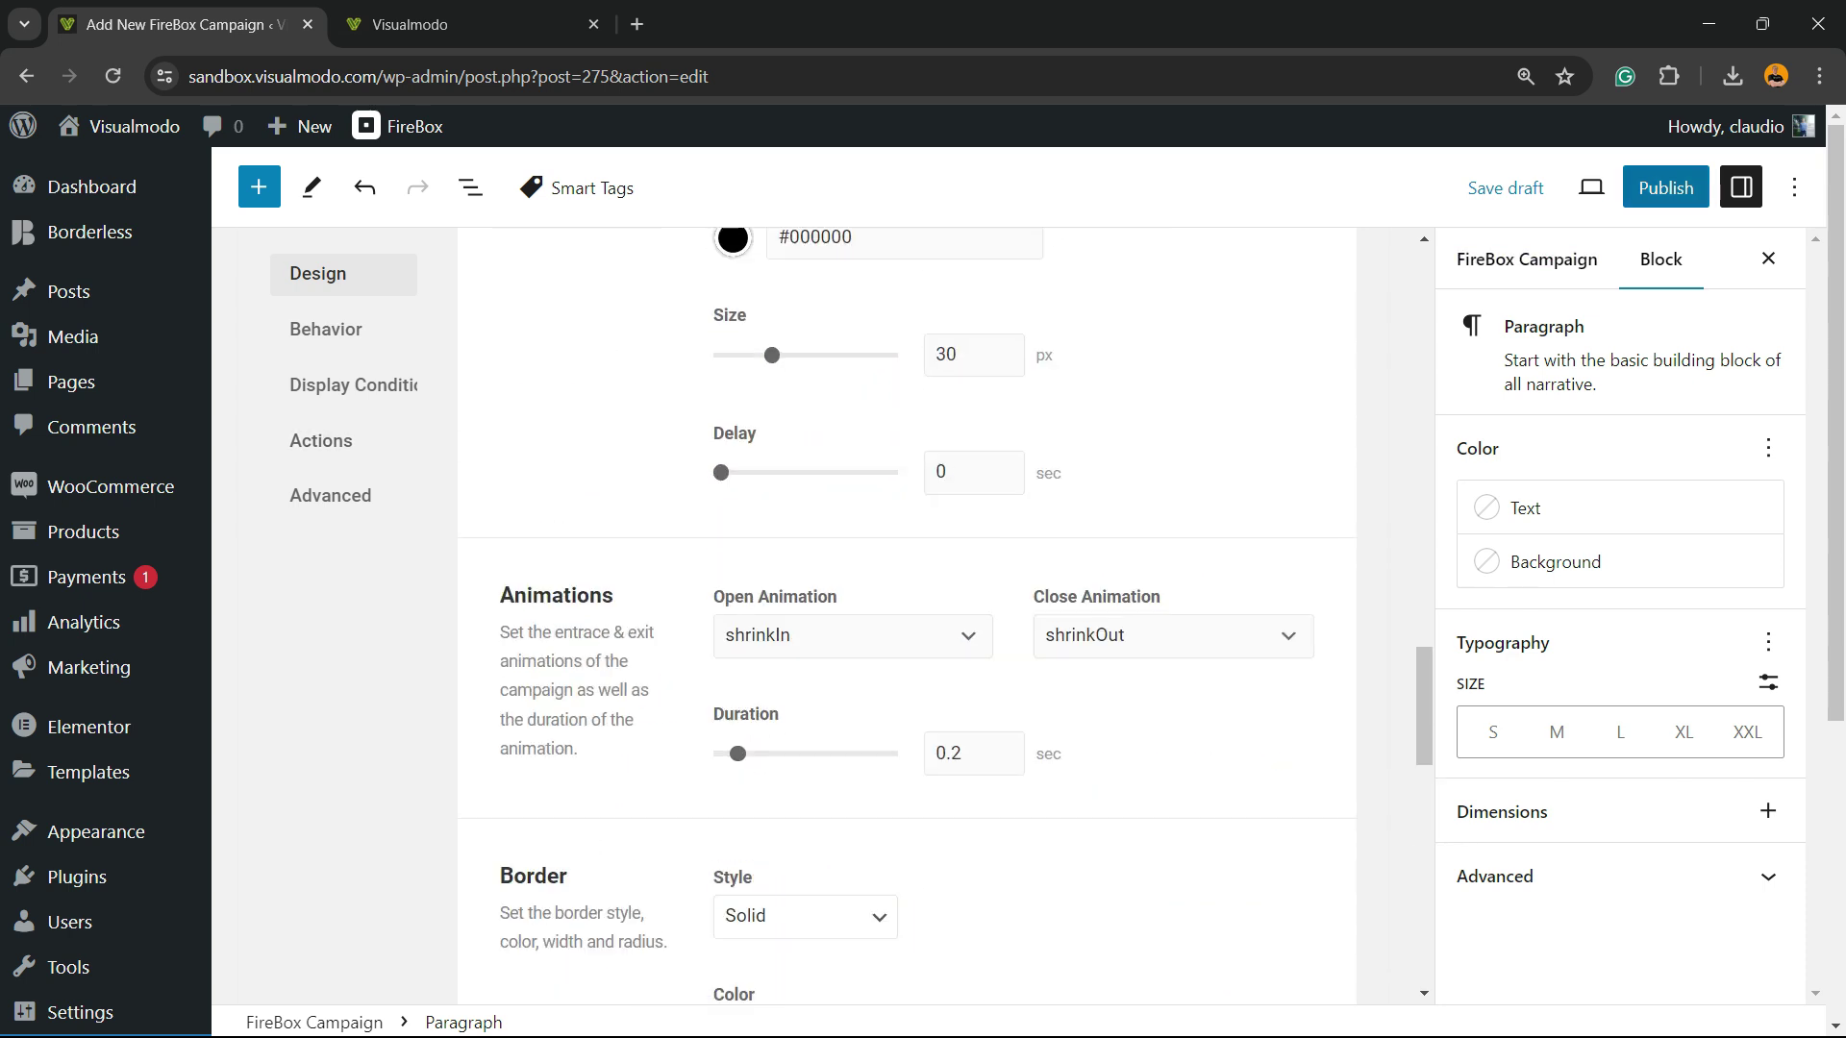
Publish the Login Module popup campaign
{"action": "left_click", "coordinate": [1665, 188]}
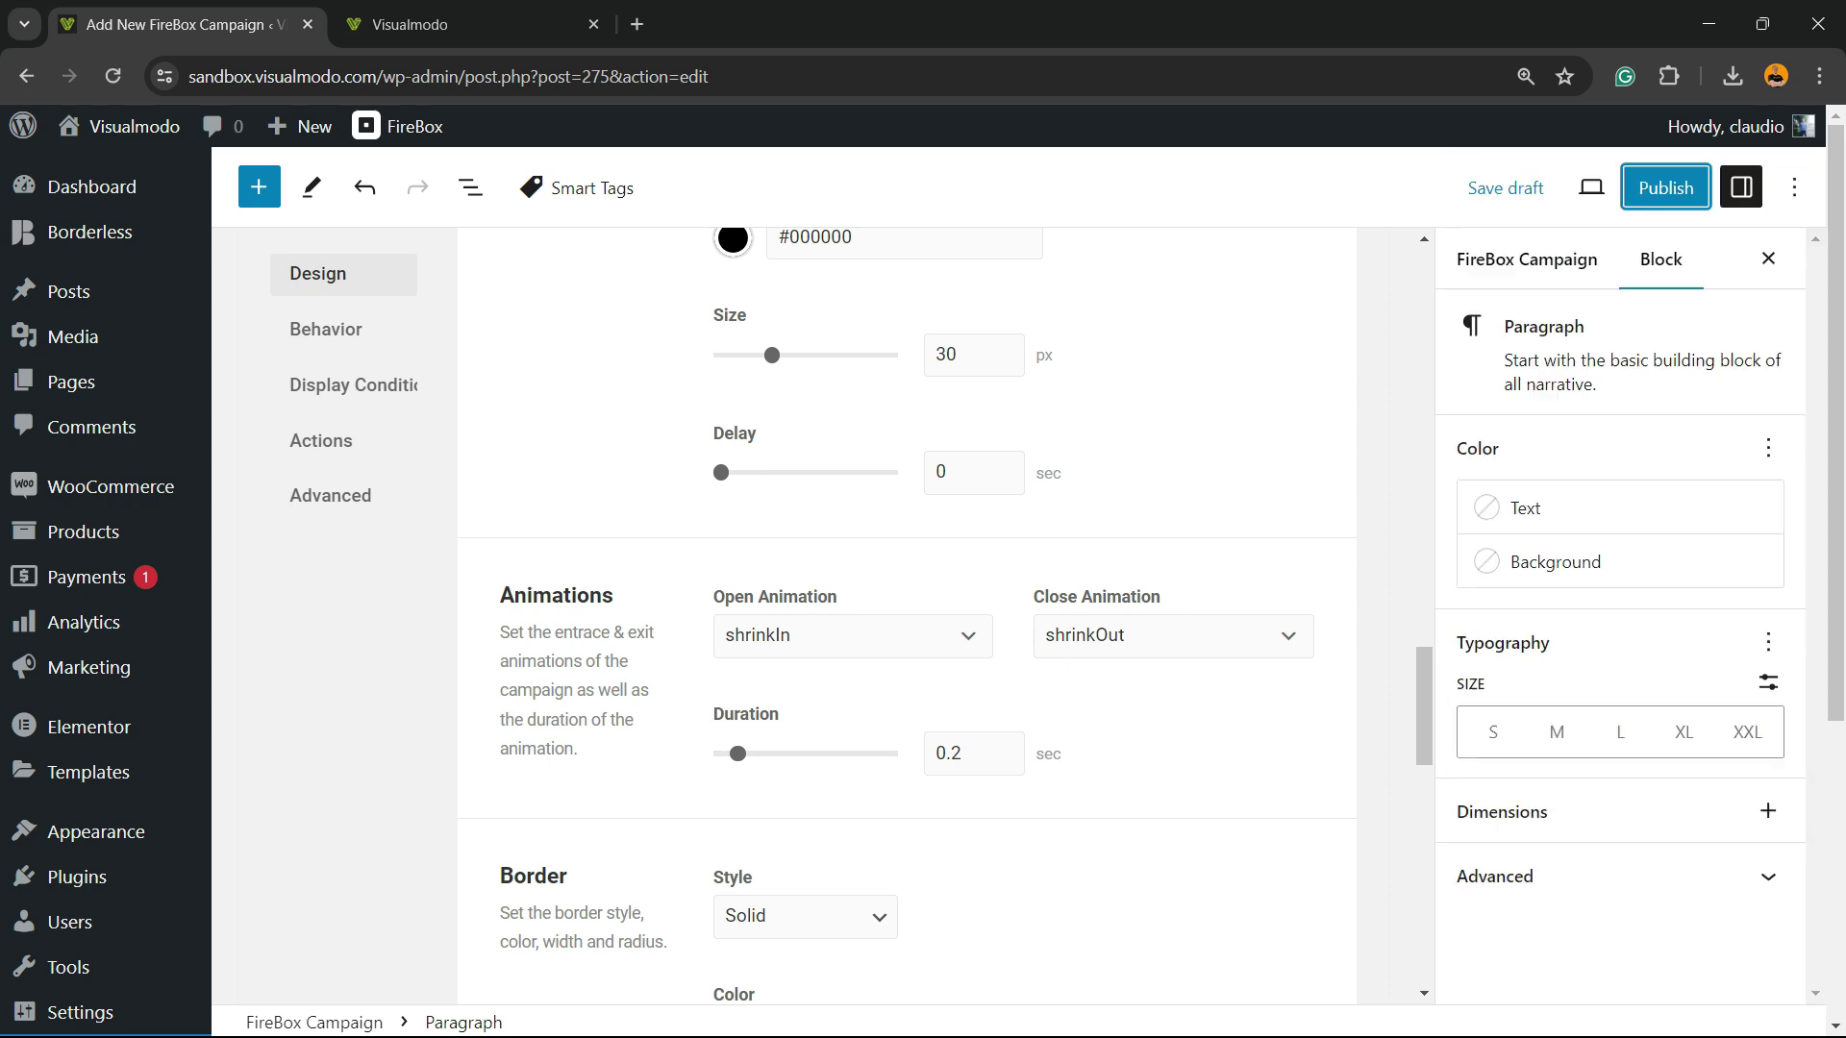
{"action": "left_click", "coordinate": [1725, 188]}
{"action": "left_click", "coordinate": [1664, 188]}
{"action": "left_click", "coordinate": [1549, 187]}
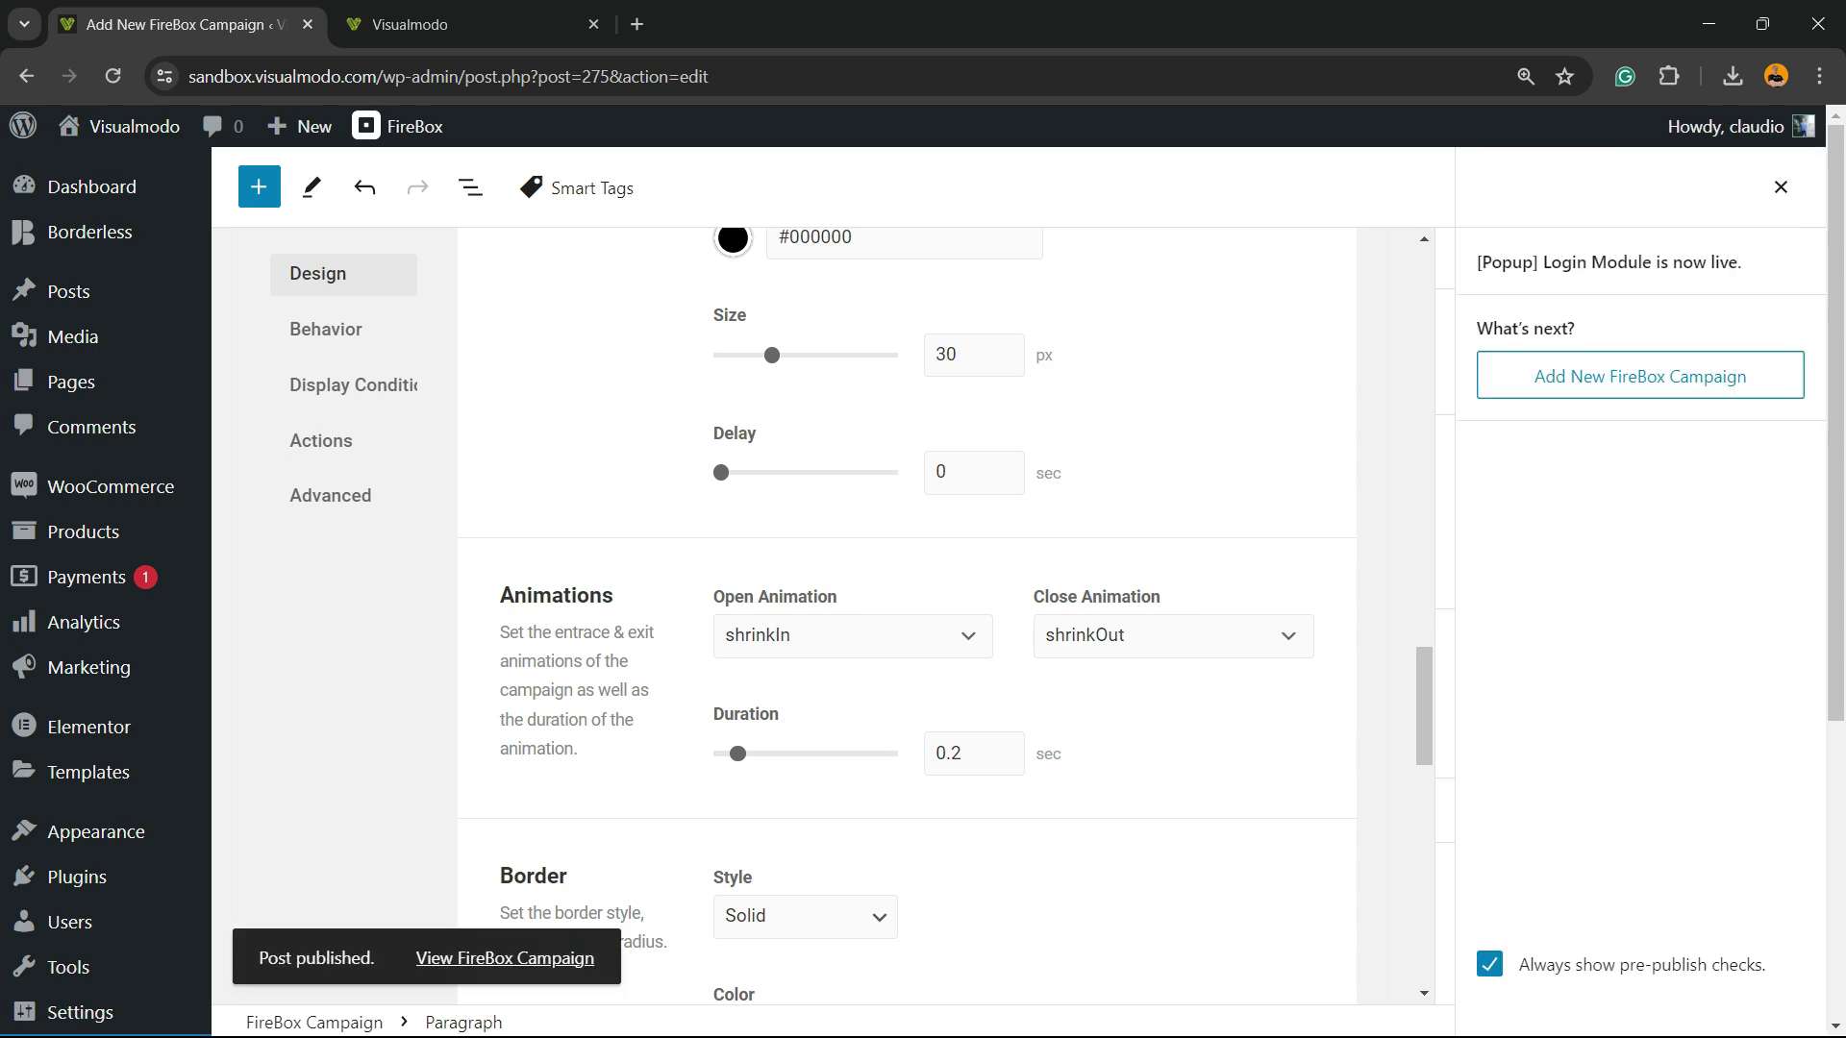
Open the site's front page in a new tab to check the published Member Area popup
{"action": "mouse_move", "coordinate": [125, 126]}
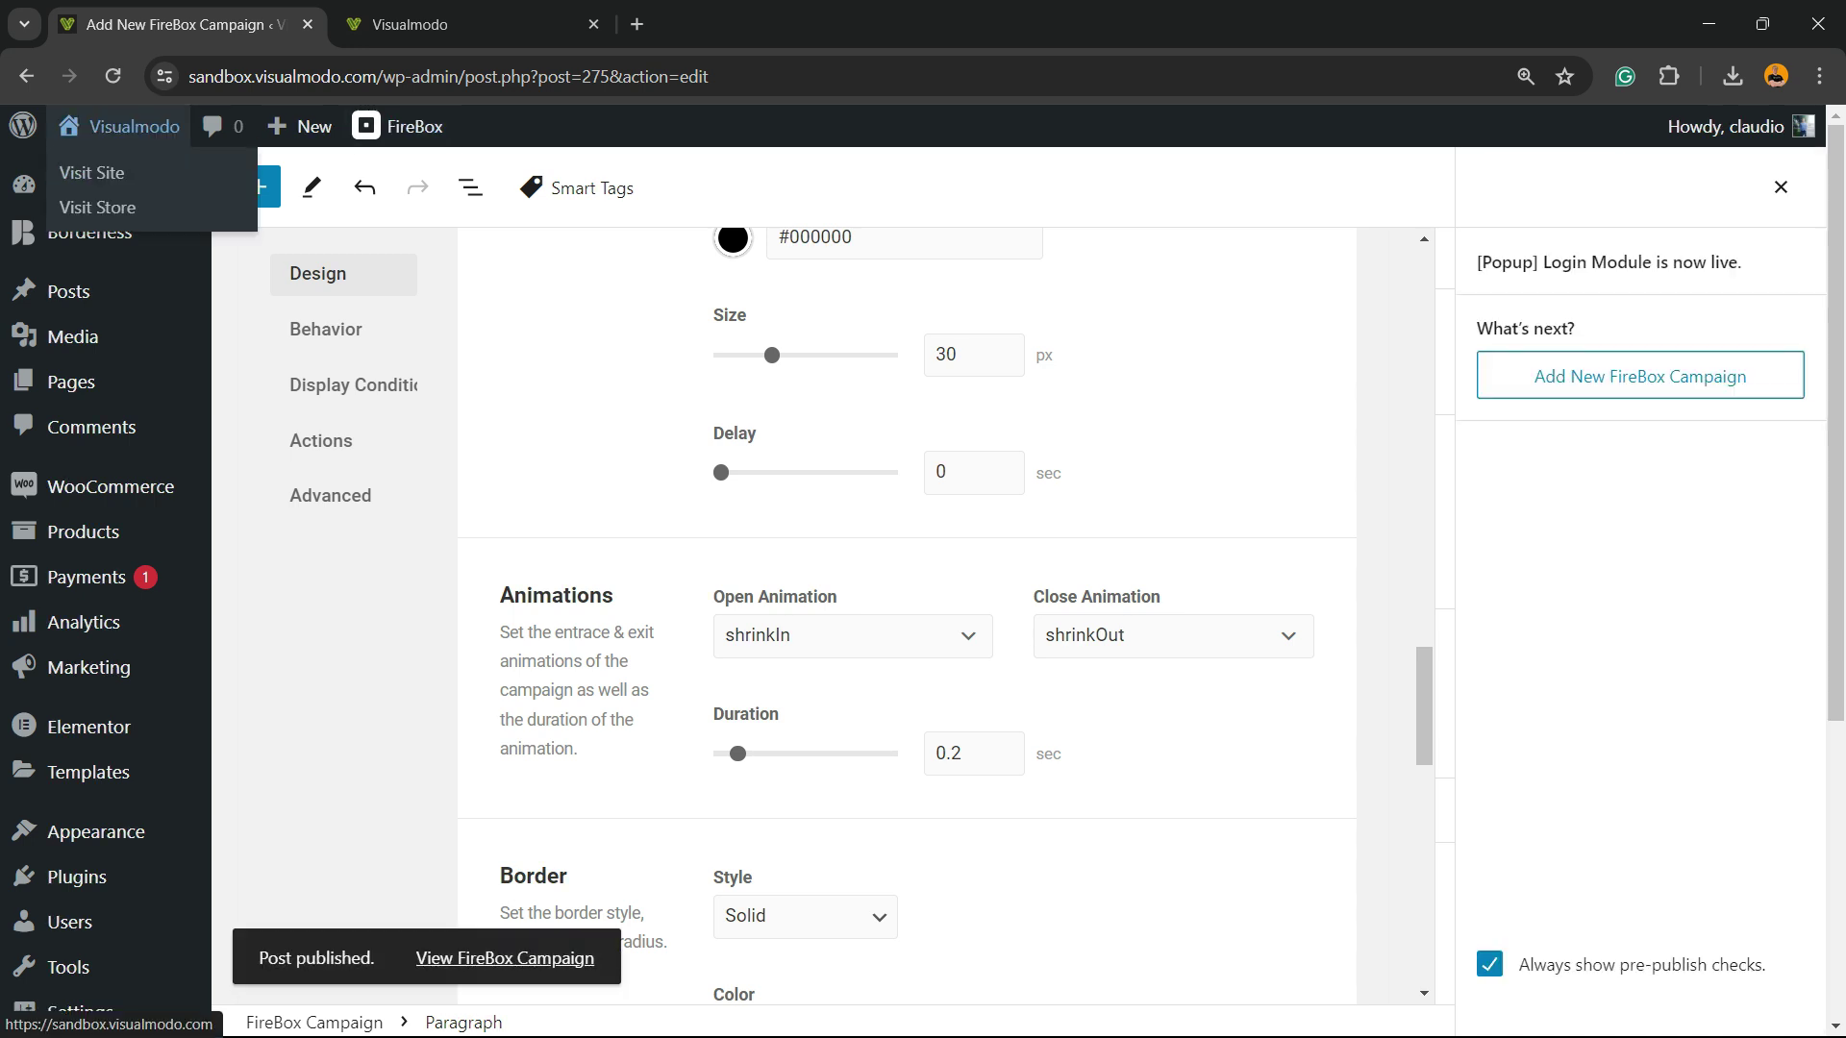
{"action": "right_click", "coordinate": [120, 172]}
{"action": "left_click", "coordinate": [192, 182]}
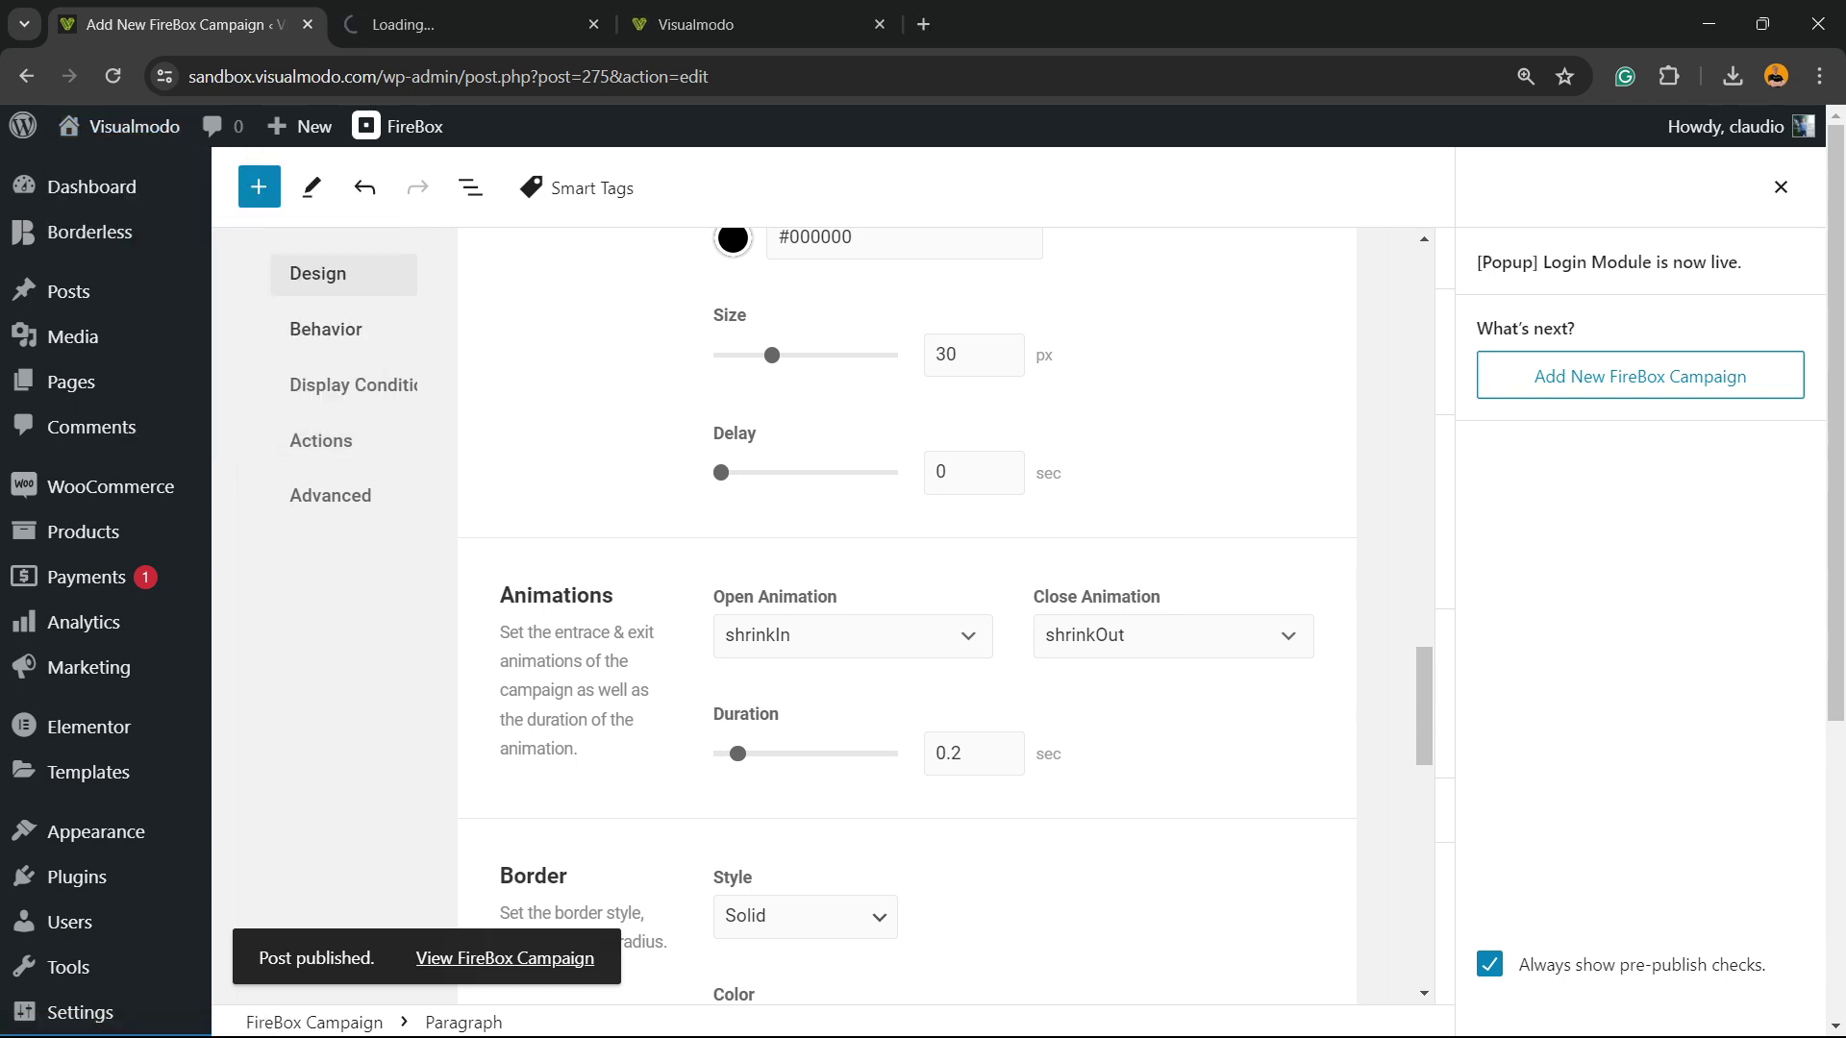
{"action": "left_click", "coordinate": [462, 24]}
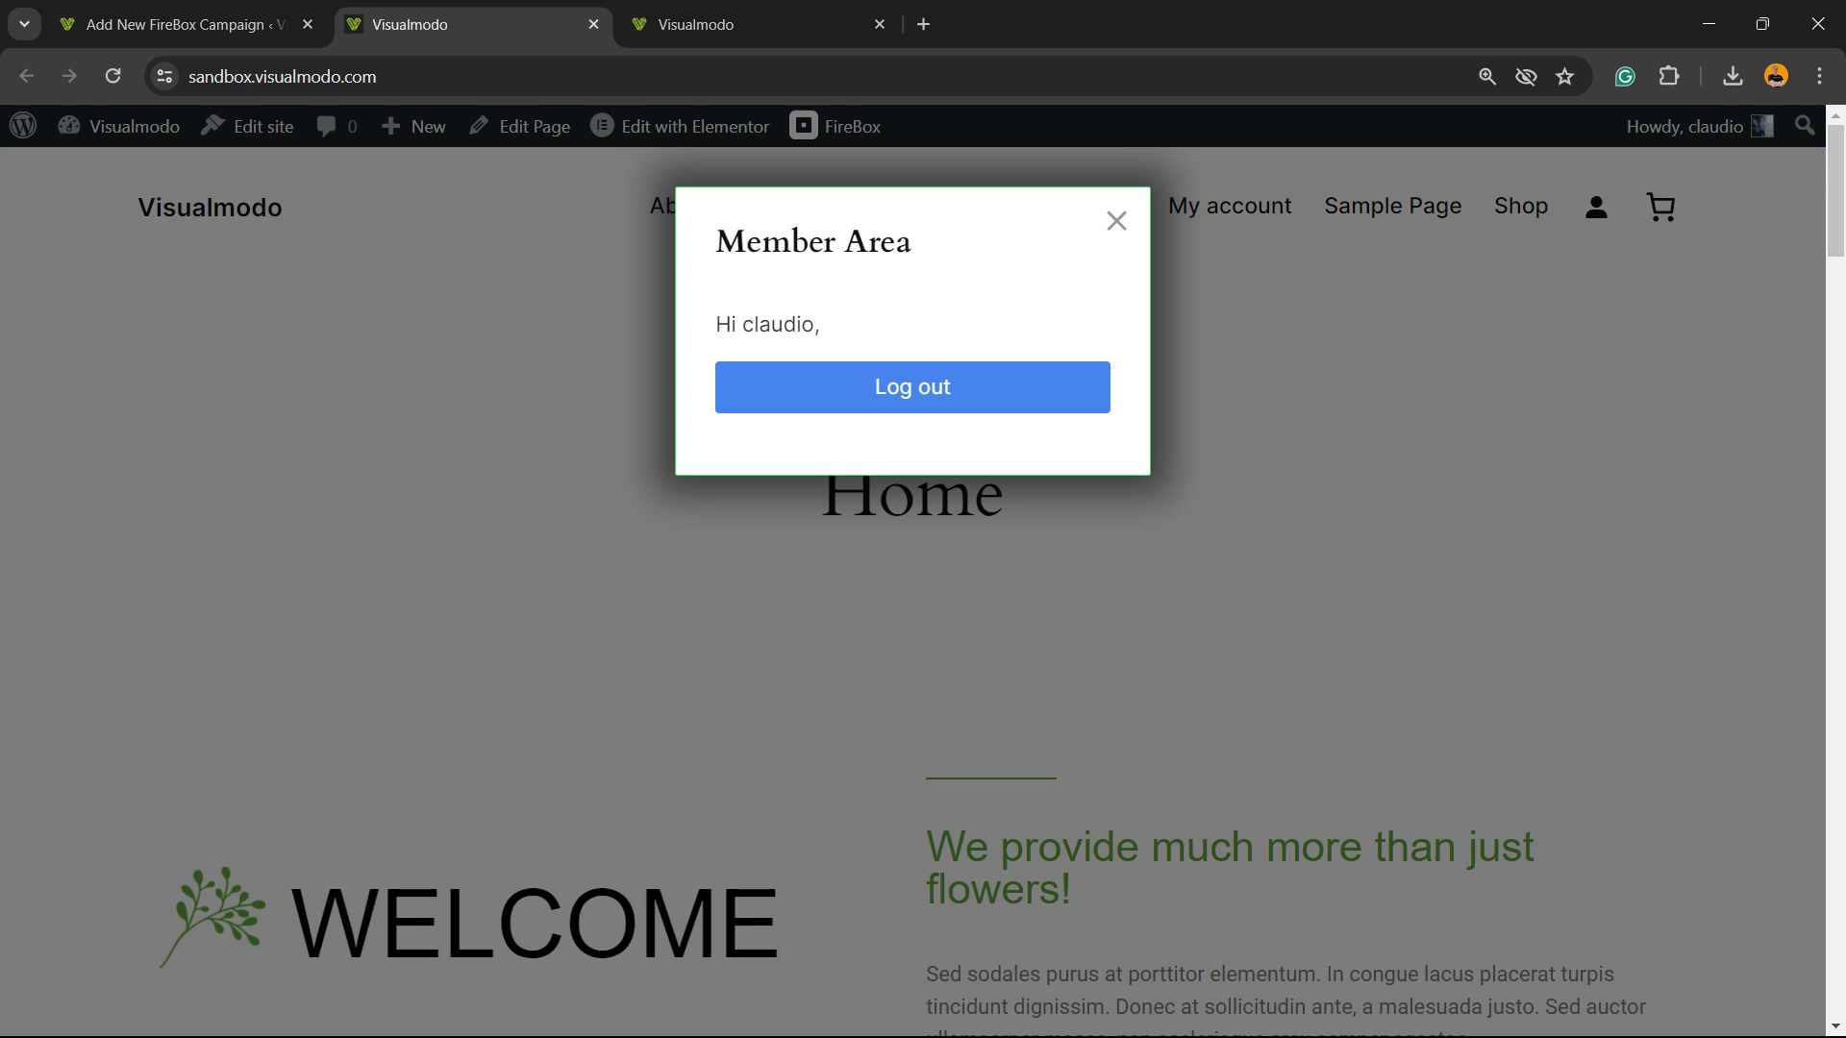
Return to the campaign editor and open the popup's Behavior settings
{"action": "left_click", "coordinate": [185, 24]}
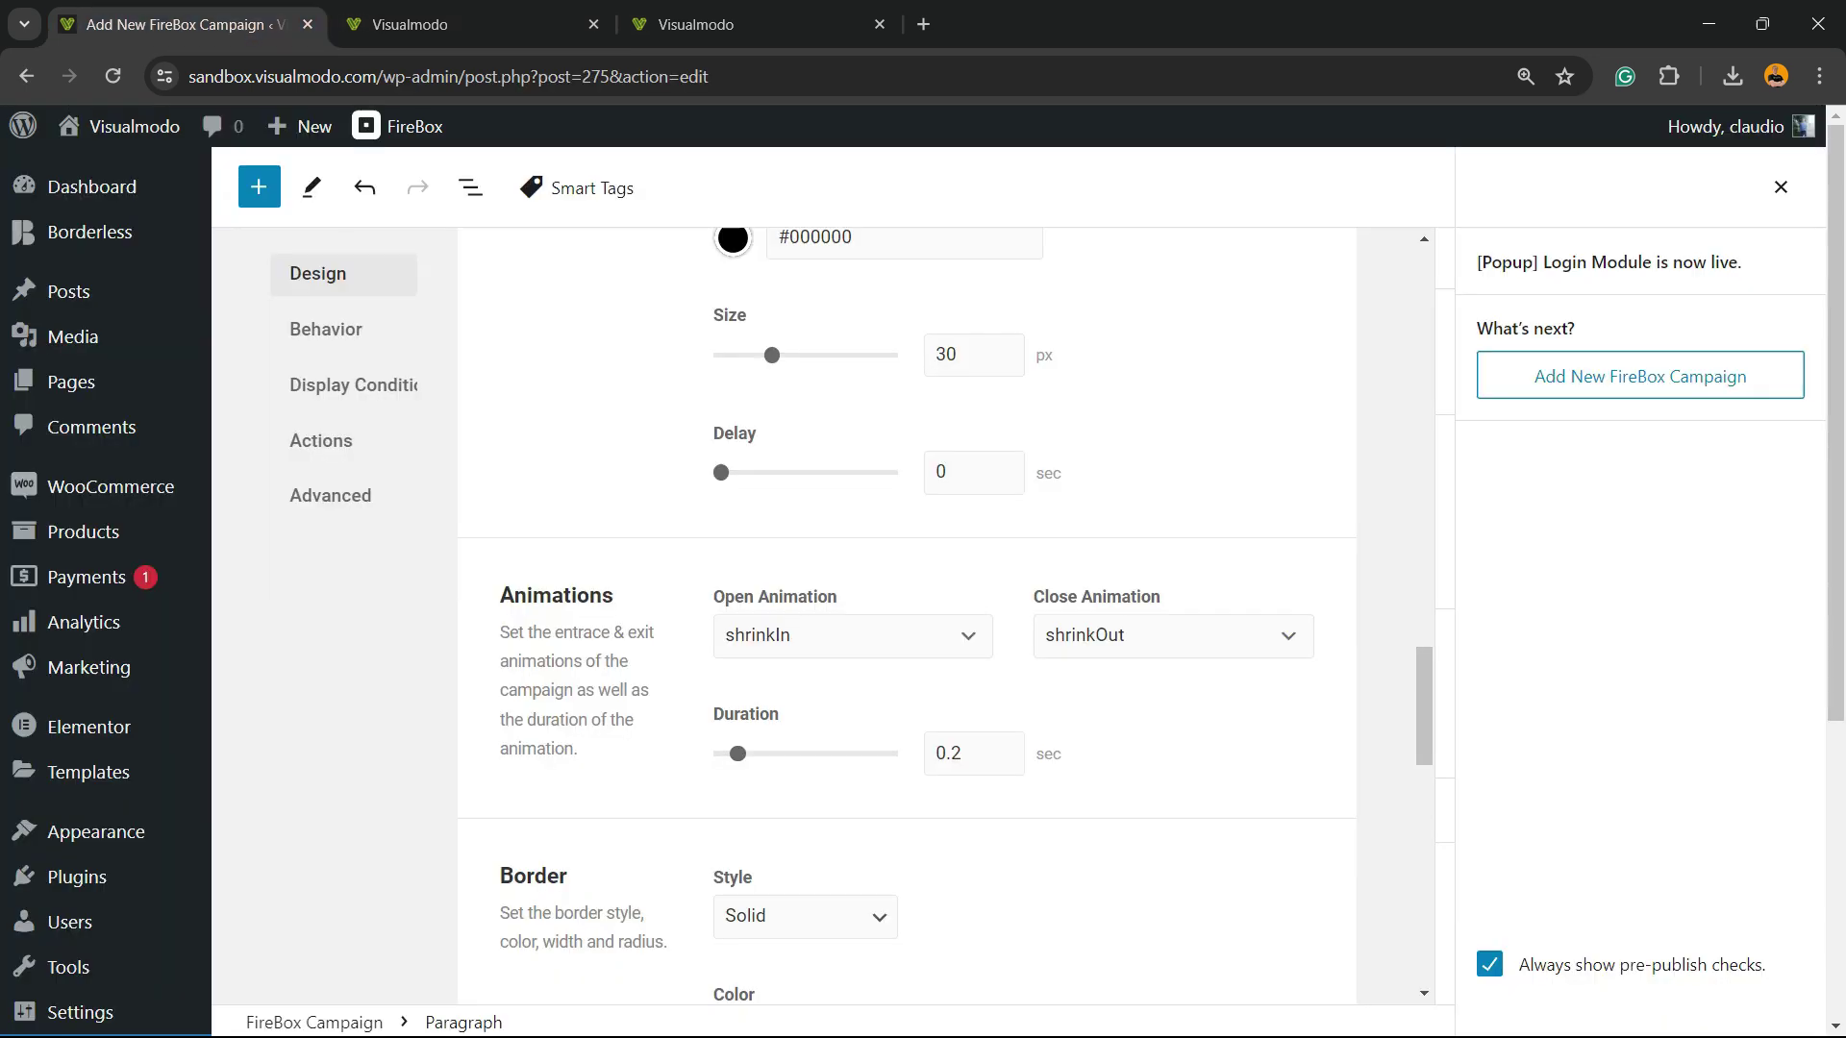
{"action": "left_click", "coordinate": [325, 329]}
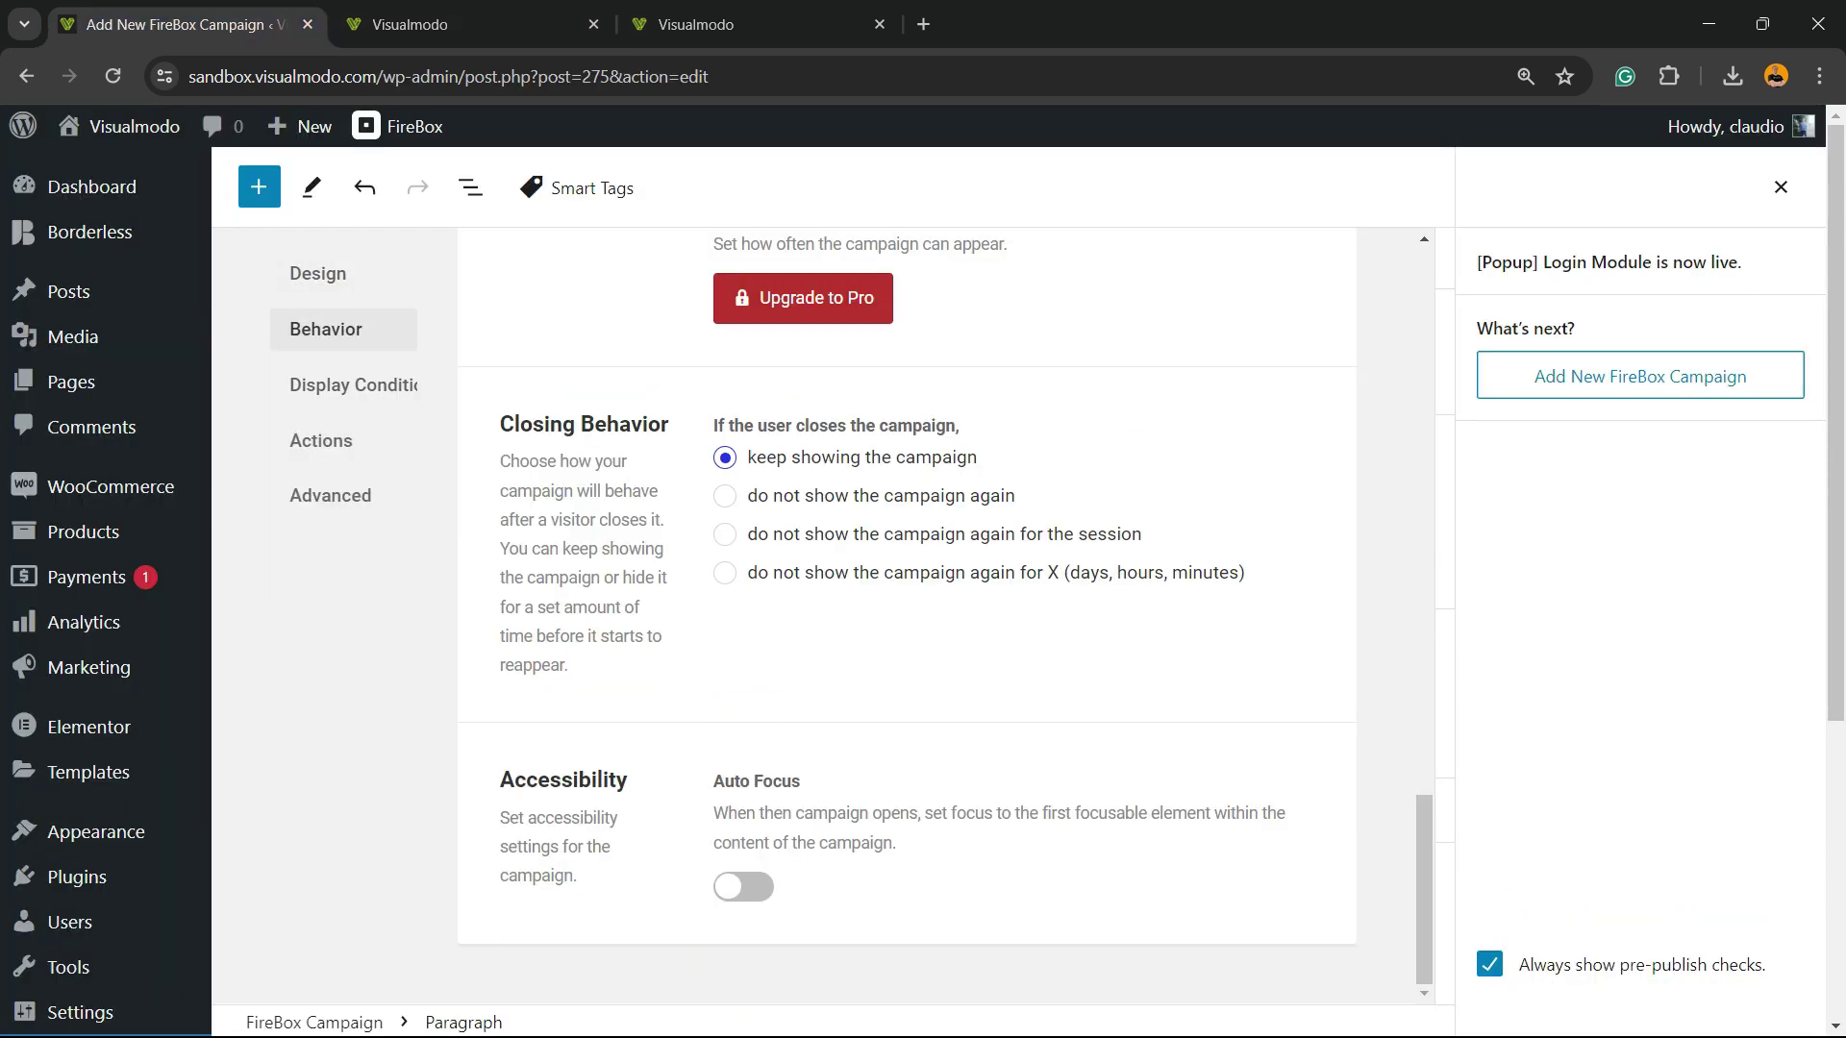
Check the position choices in the campaign's general behavior settings and keep Top Center selected
{"action": "scroll", "coordinate": [905, 615], "scroll_direction": "up", "scroll_amount": 3}
{"action": "scroll", "coordinate": [908, 615], "scroll_direction": "up", "scroll_amount": 15}
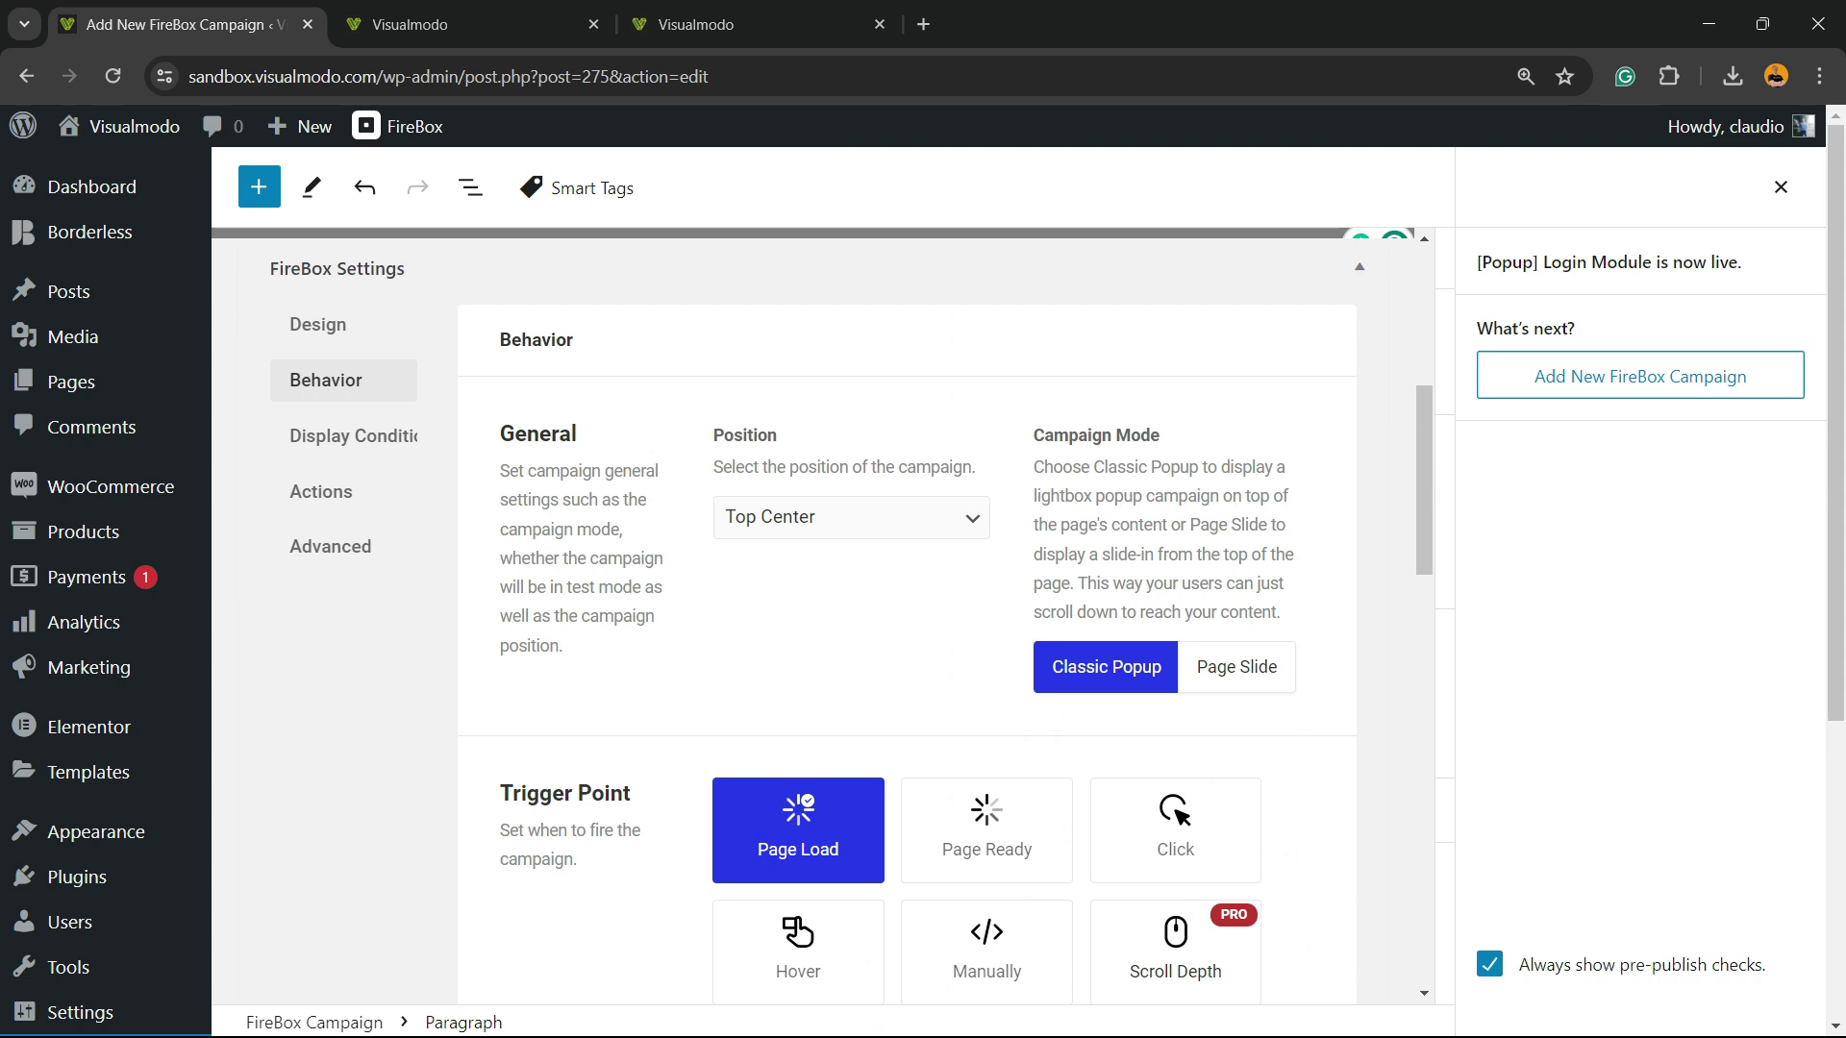
{"action": "left_click", "coordinate": [850, 518]}
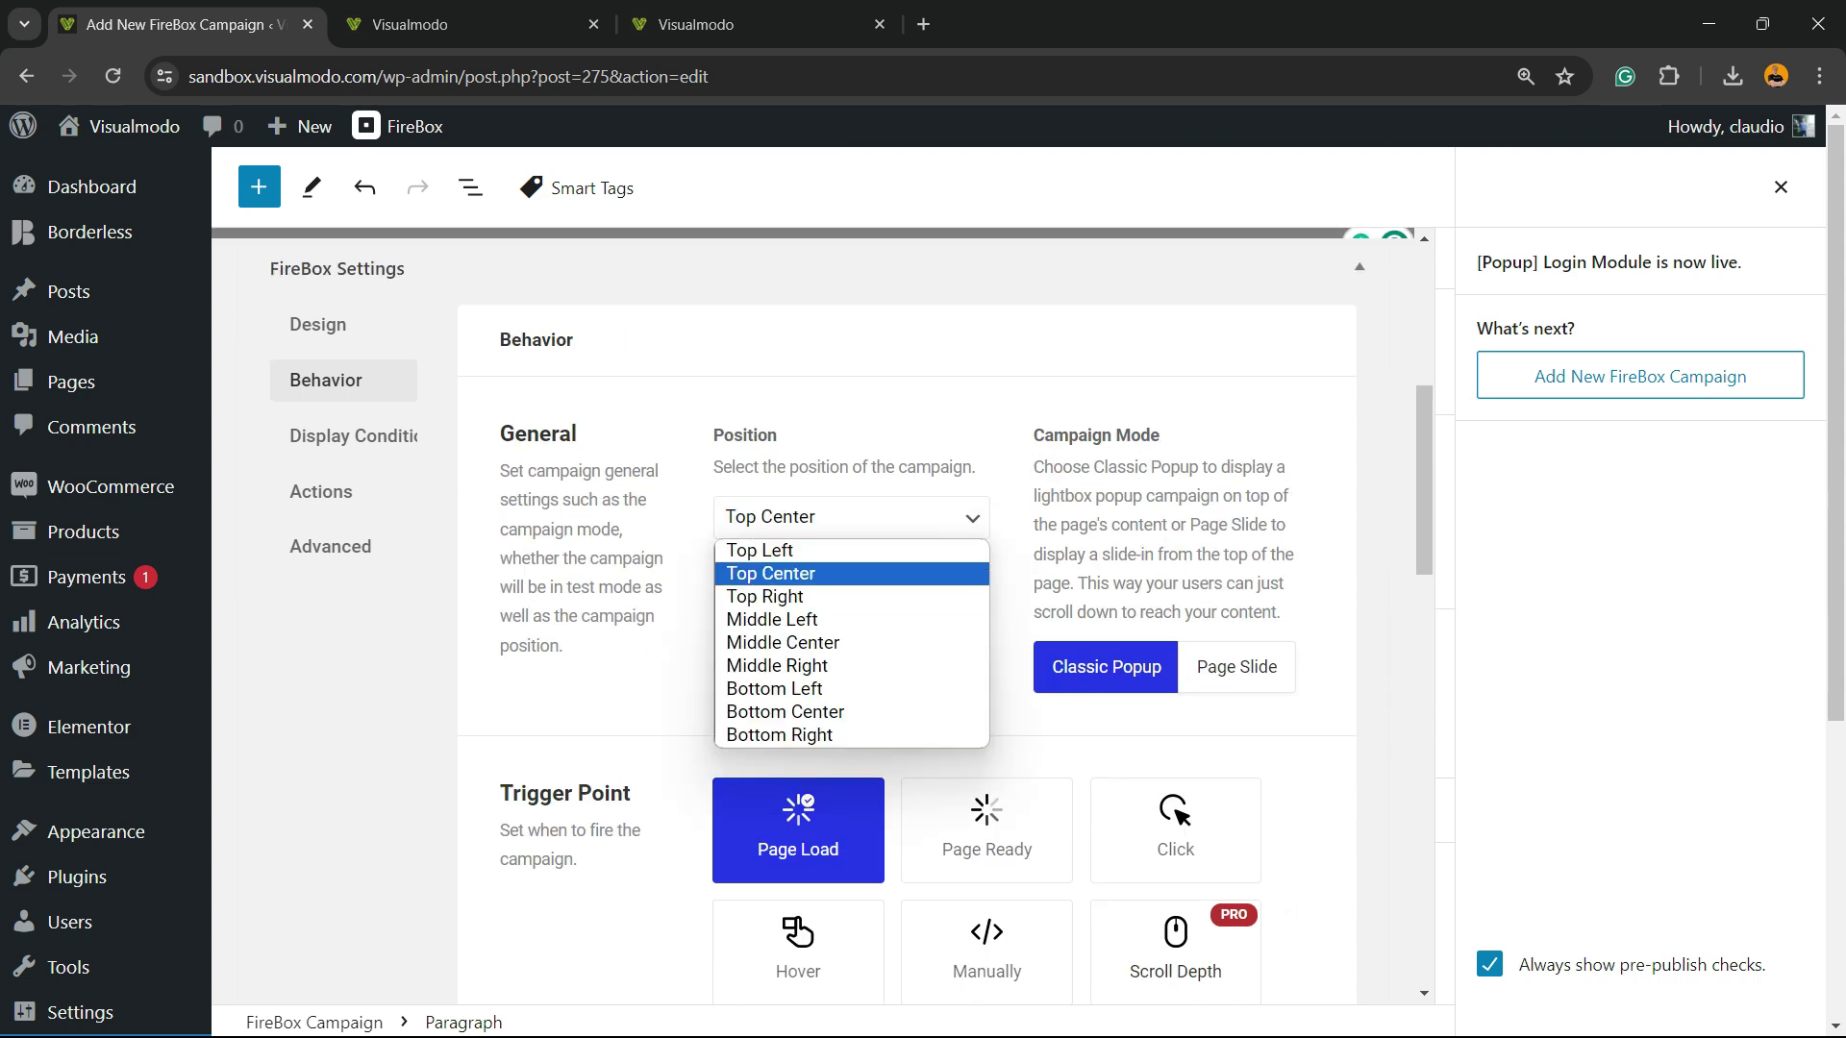
{"action": "left_click", "coordinate": [770, 573]}
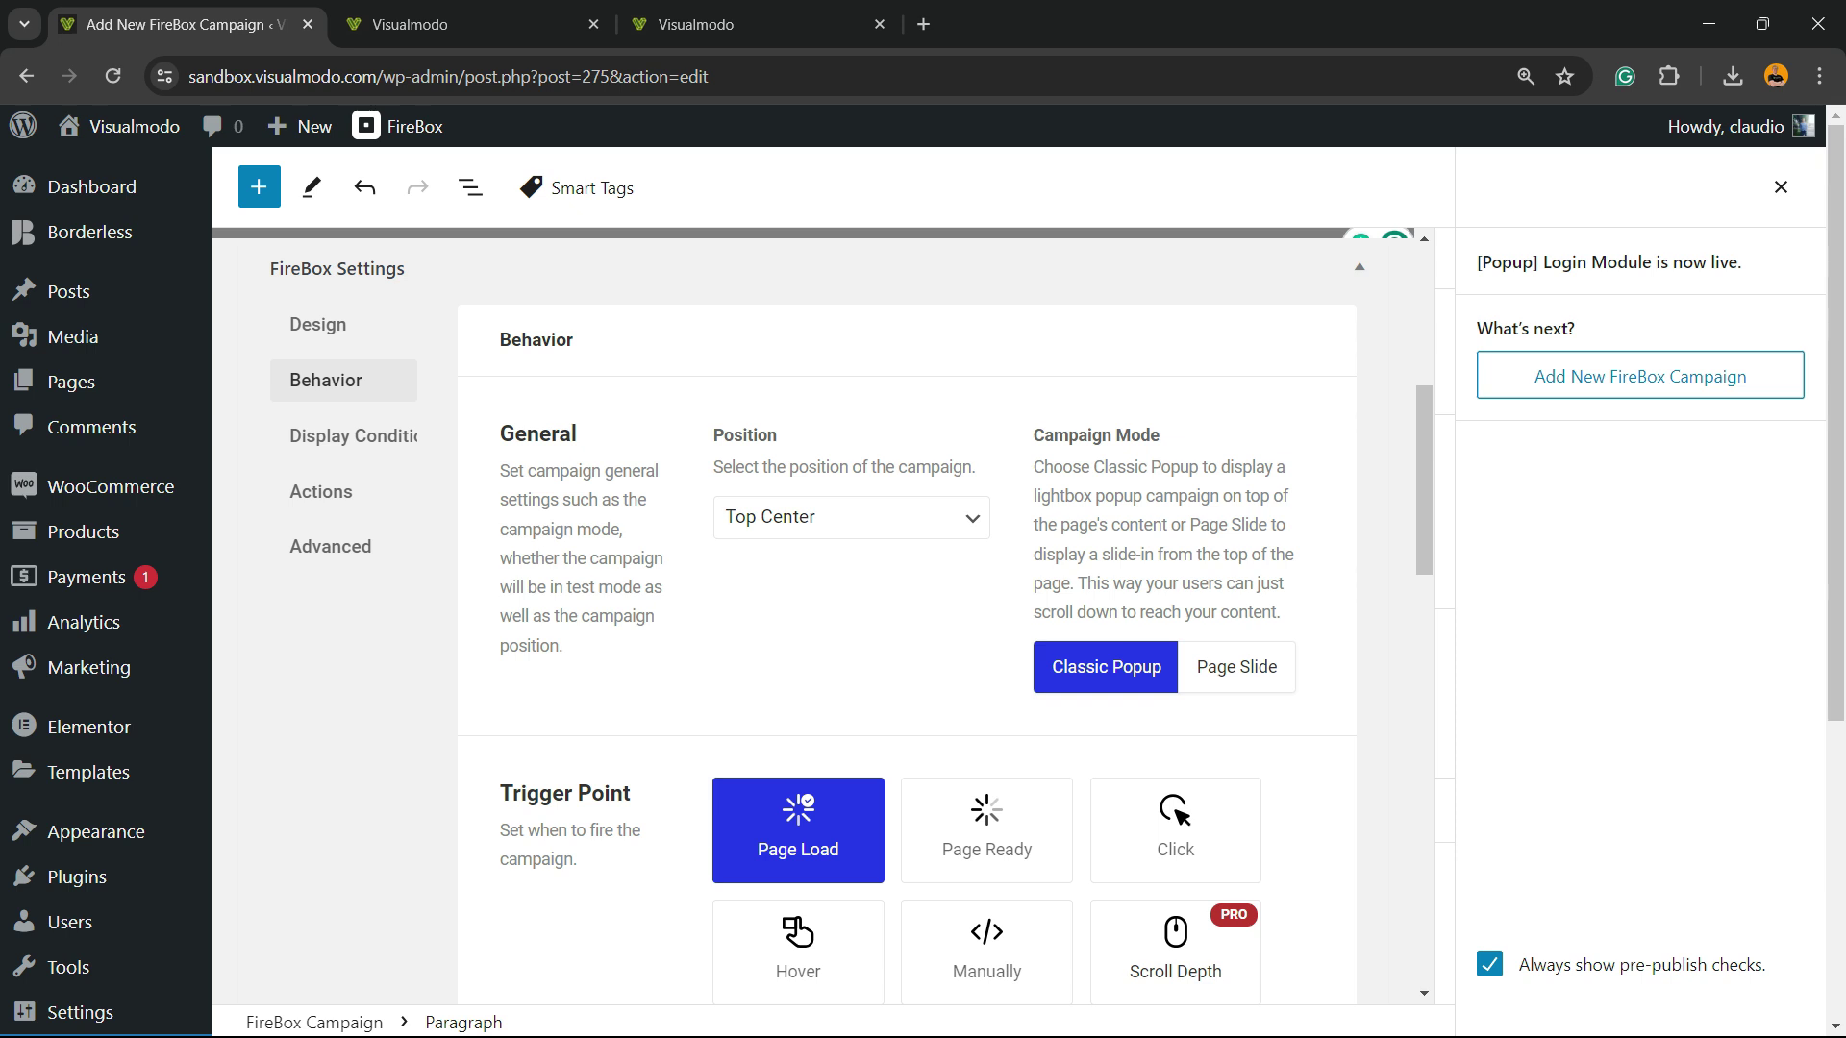
Try the Page Slide campaign mode and return to Classic Popup
{"action": "left_click", "coordinate": [1236, 667]}
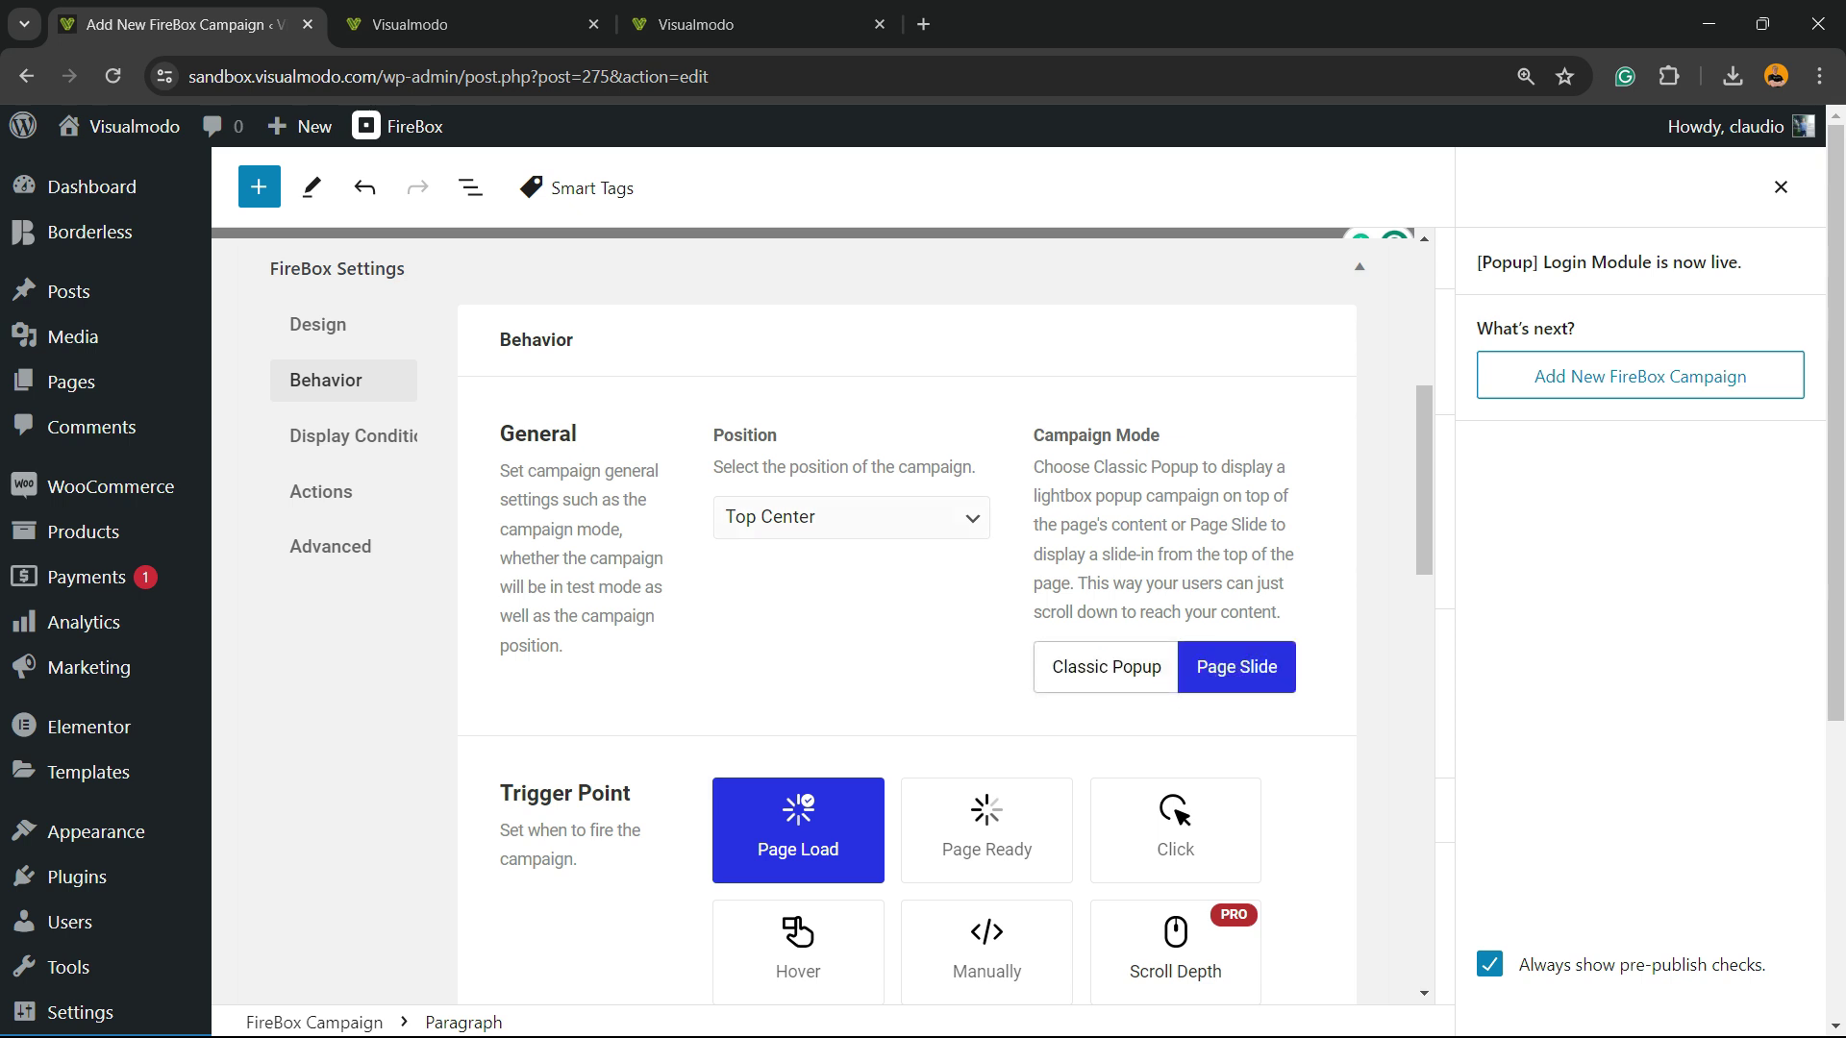
{"action": "left_click", "coordinate": [1105, 666]}
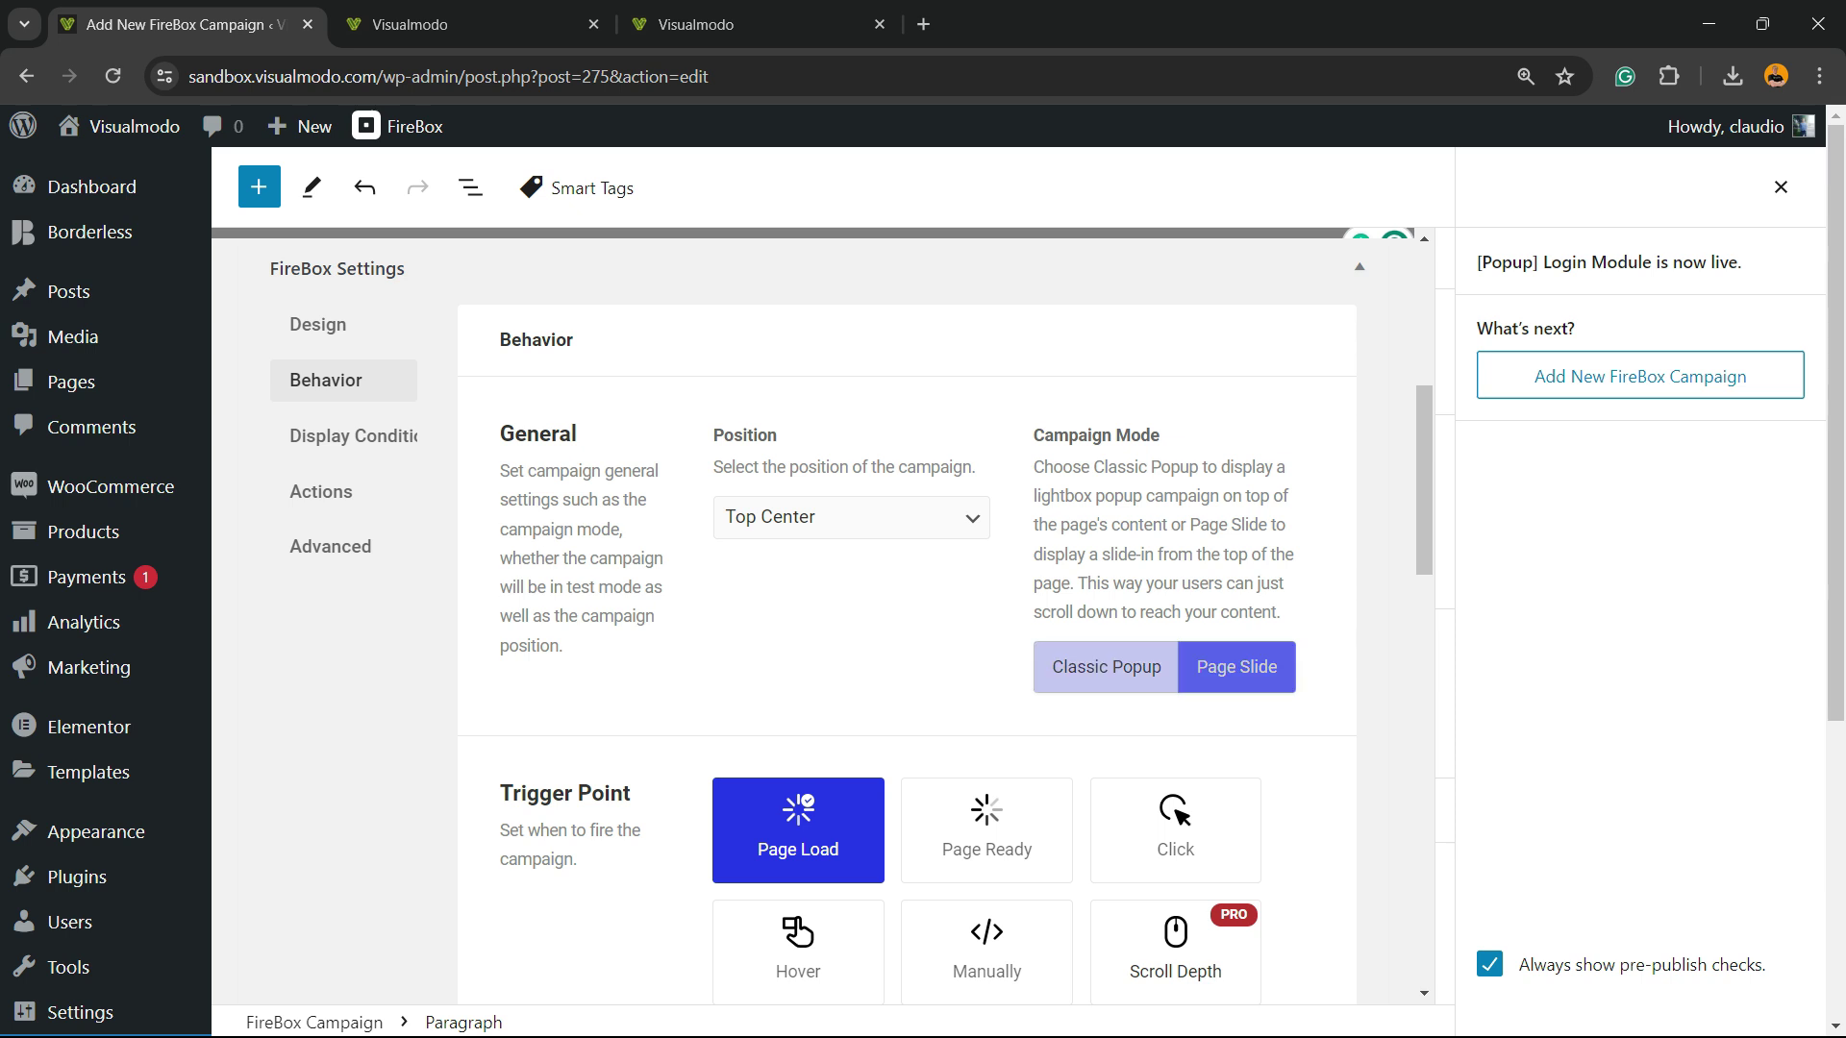
{"action": "left_click", "coordinate": [1235, 666]}
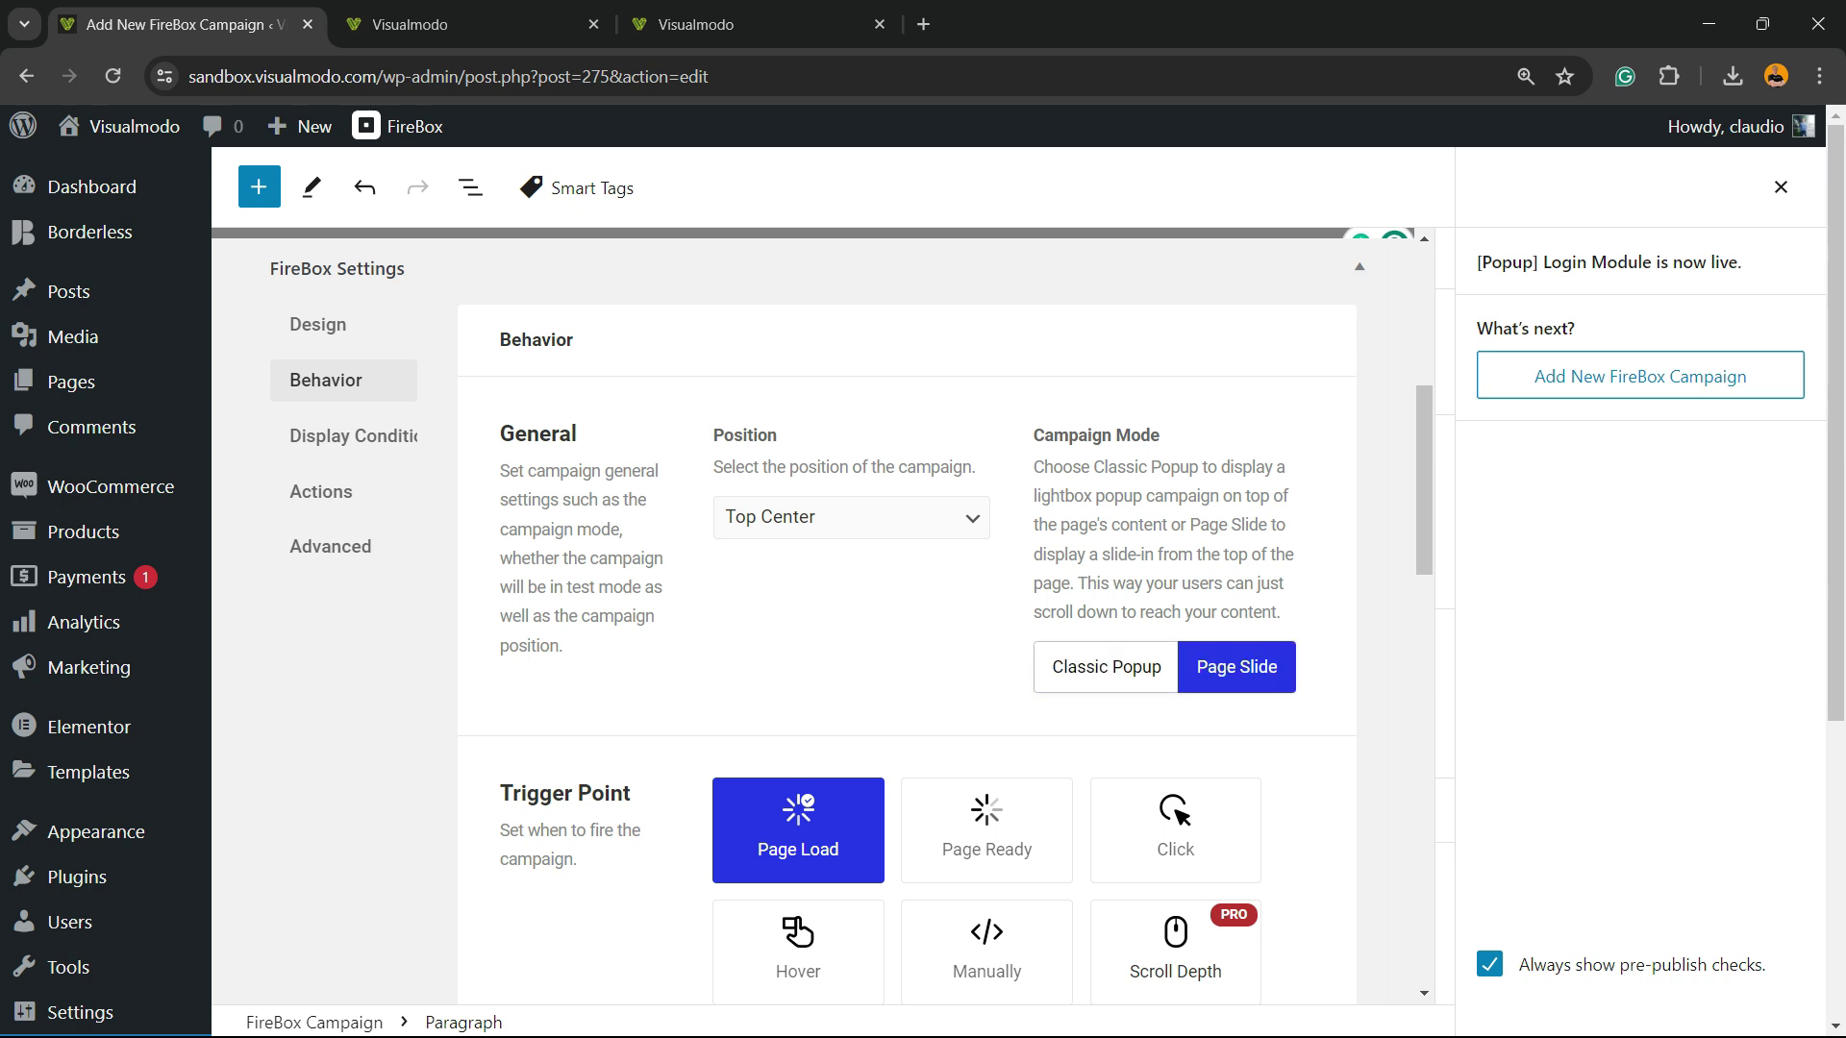
{"action": "left_click", "coordinate": [1106, 666]}
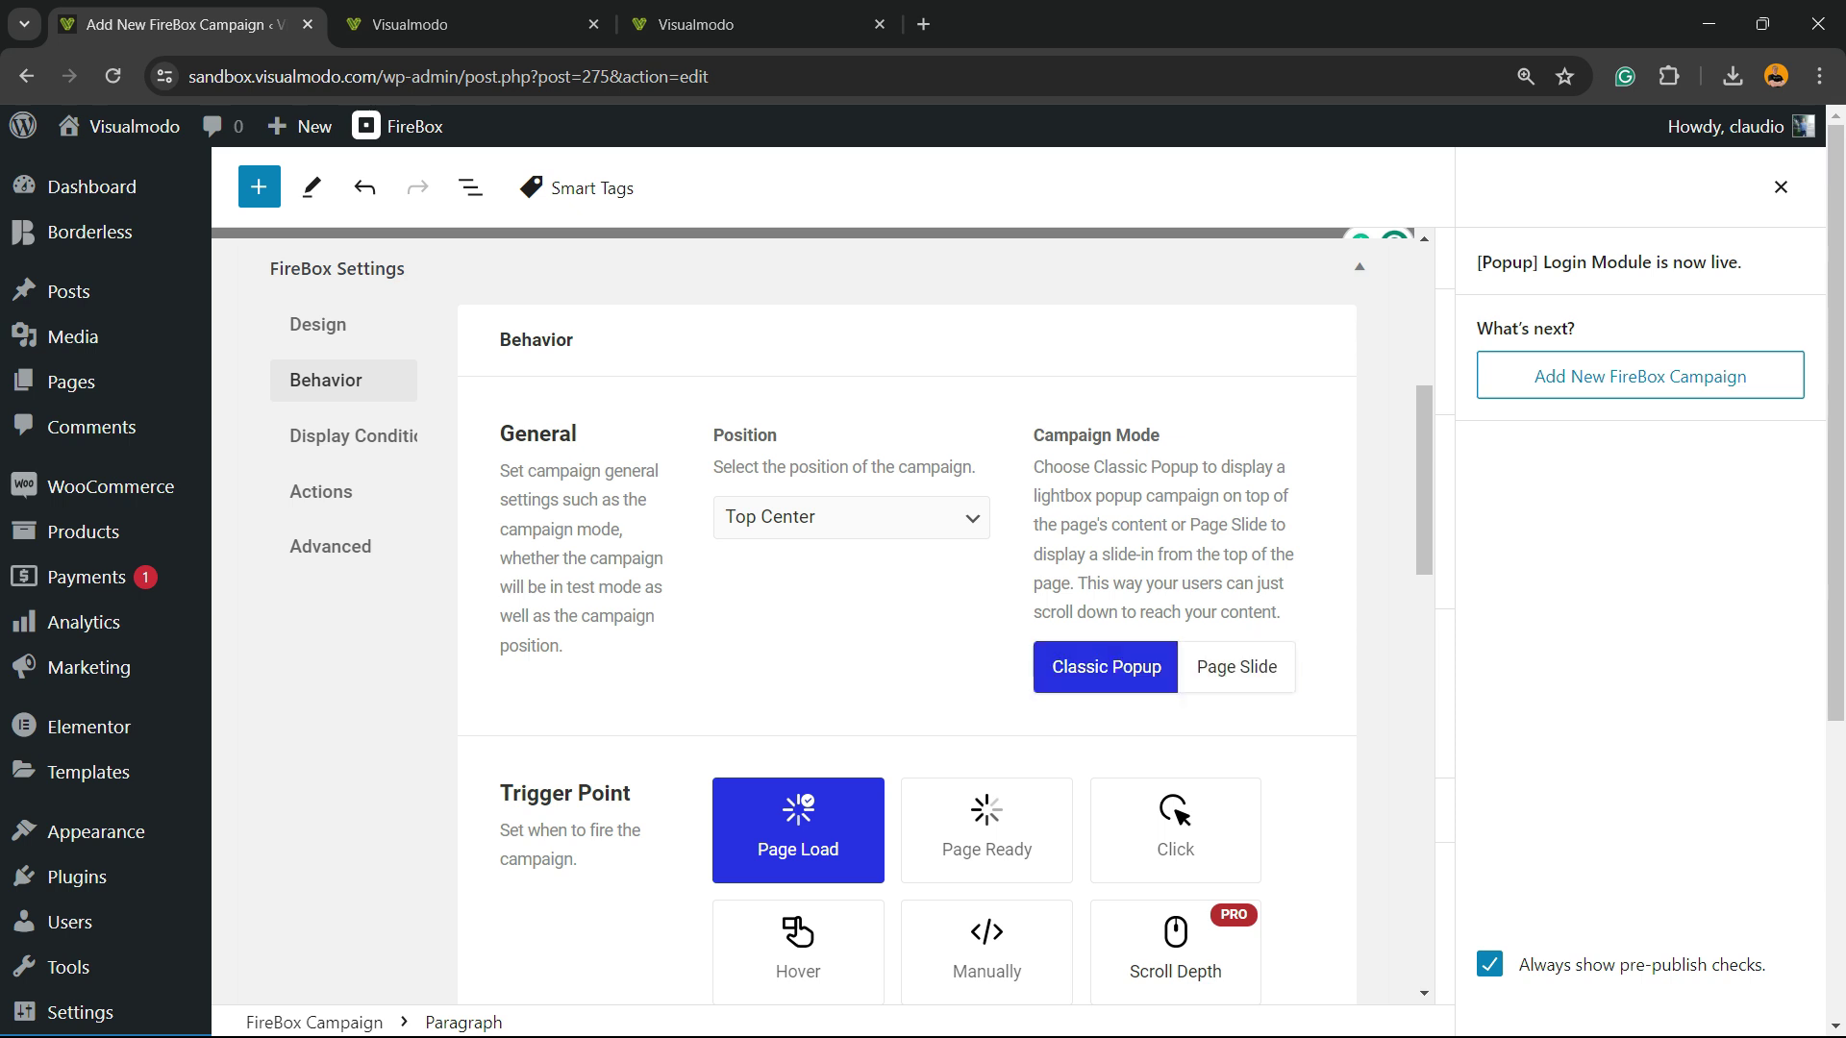
Try Page Ready as the campaign's trigger point and switch back to Page Load
{"action": "scroll", "coordinate": [1106, 666], "scroll_direction": "down", "scroll_amount": 5}
{"action": "scroll", "coordinate": [966, 622], "scroll_direction": "up", "scroll_amount": 3}
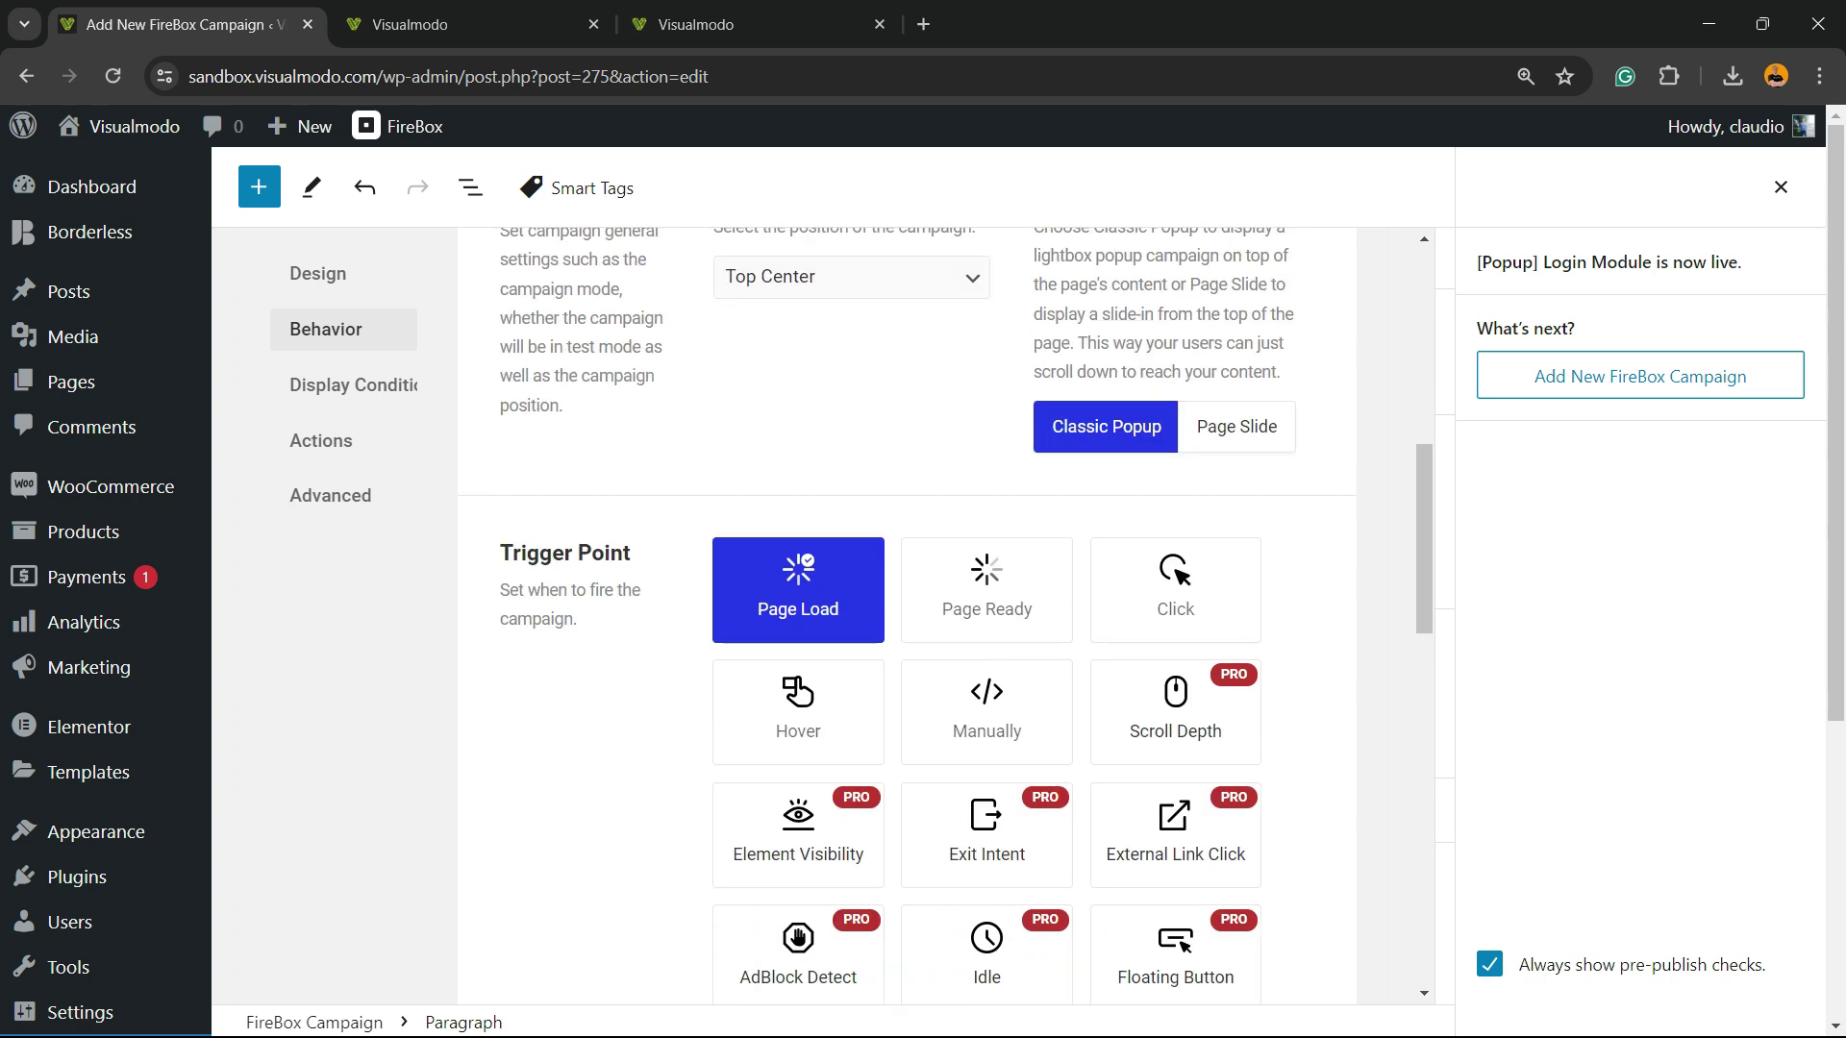
{"action": "left_click", "coordinate": [985, 589]}
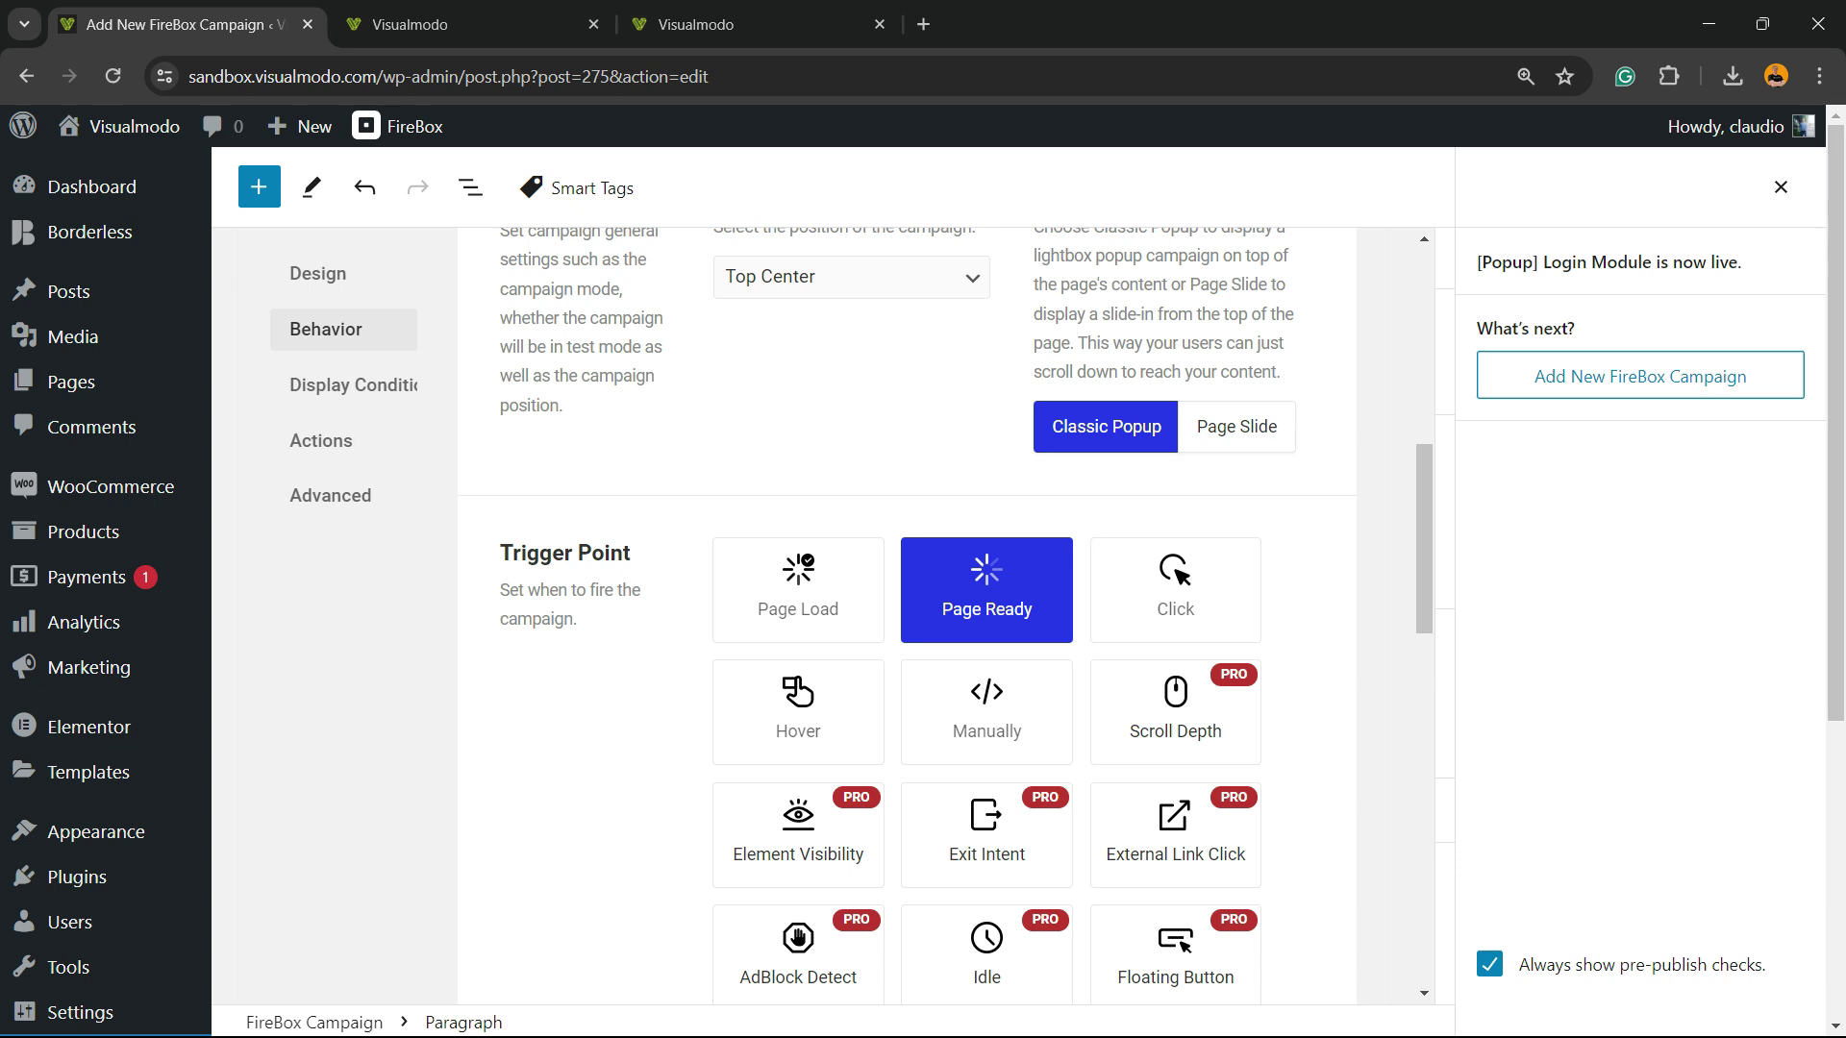
{"action": "left_click", "coordinate": [798, 589]}
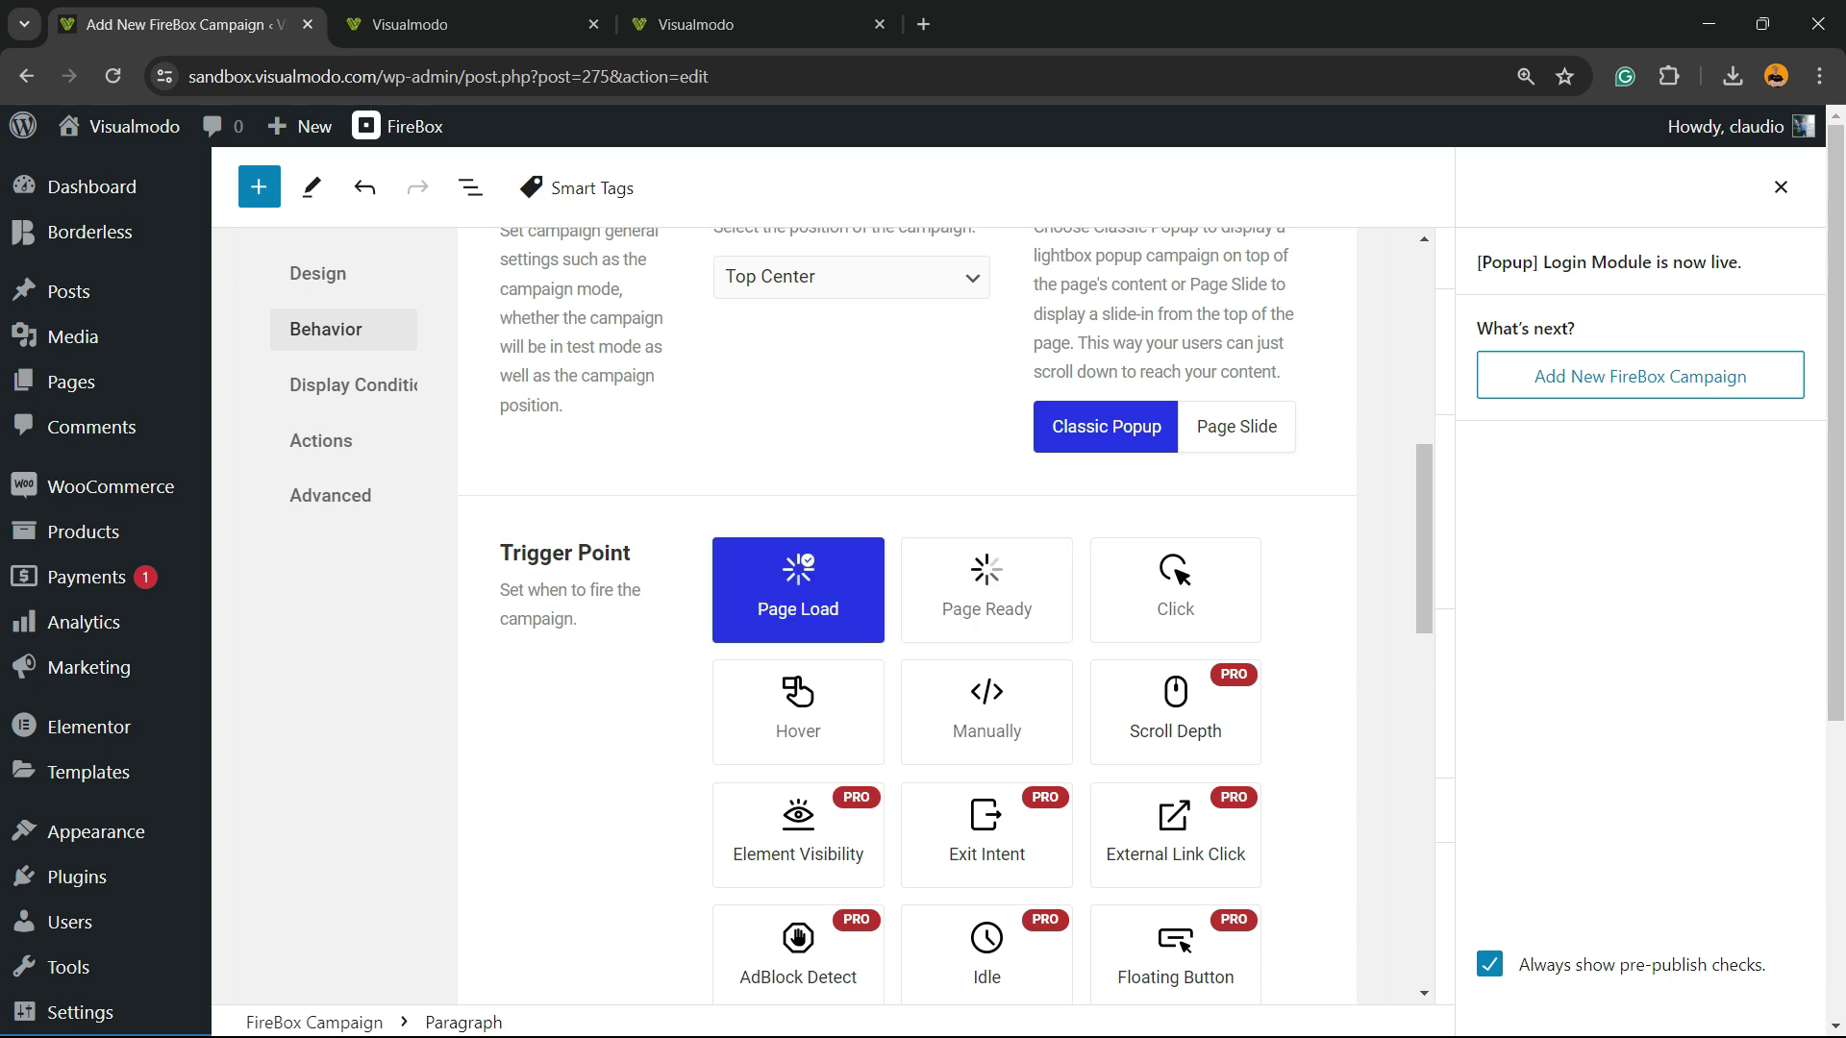
Try the closing behavior options, including not showing the campaign again for X days, and return to keep showing the campaign
{"action": "scroll", "coordinate": [966, 615], "scroll_direction": "up", "scroll_amount": 3}
{"action": "scroll", "coordinate": [966, 615], "scroll_direction": "down", "scroll_amount": 12}
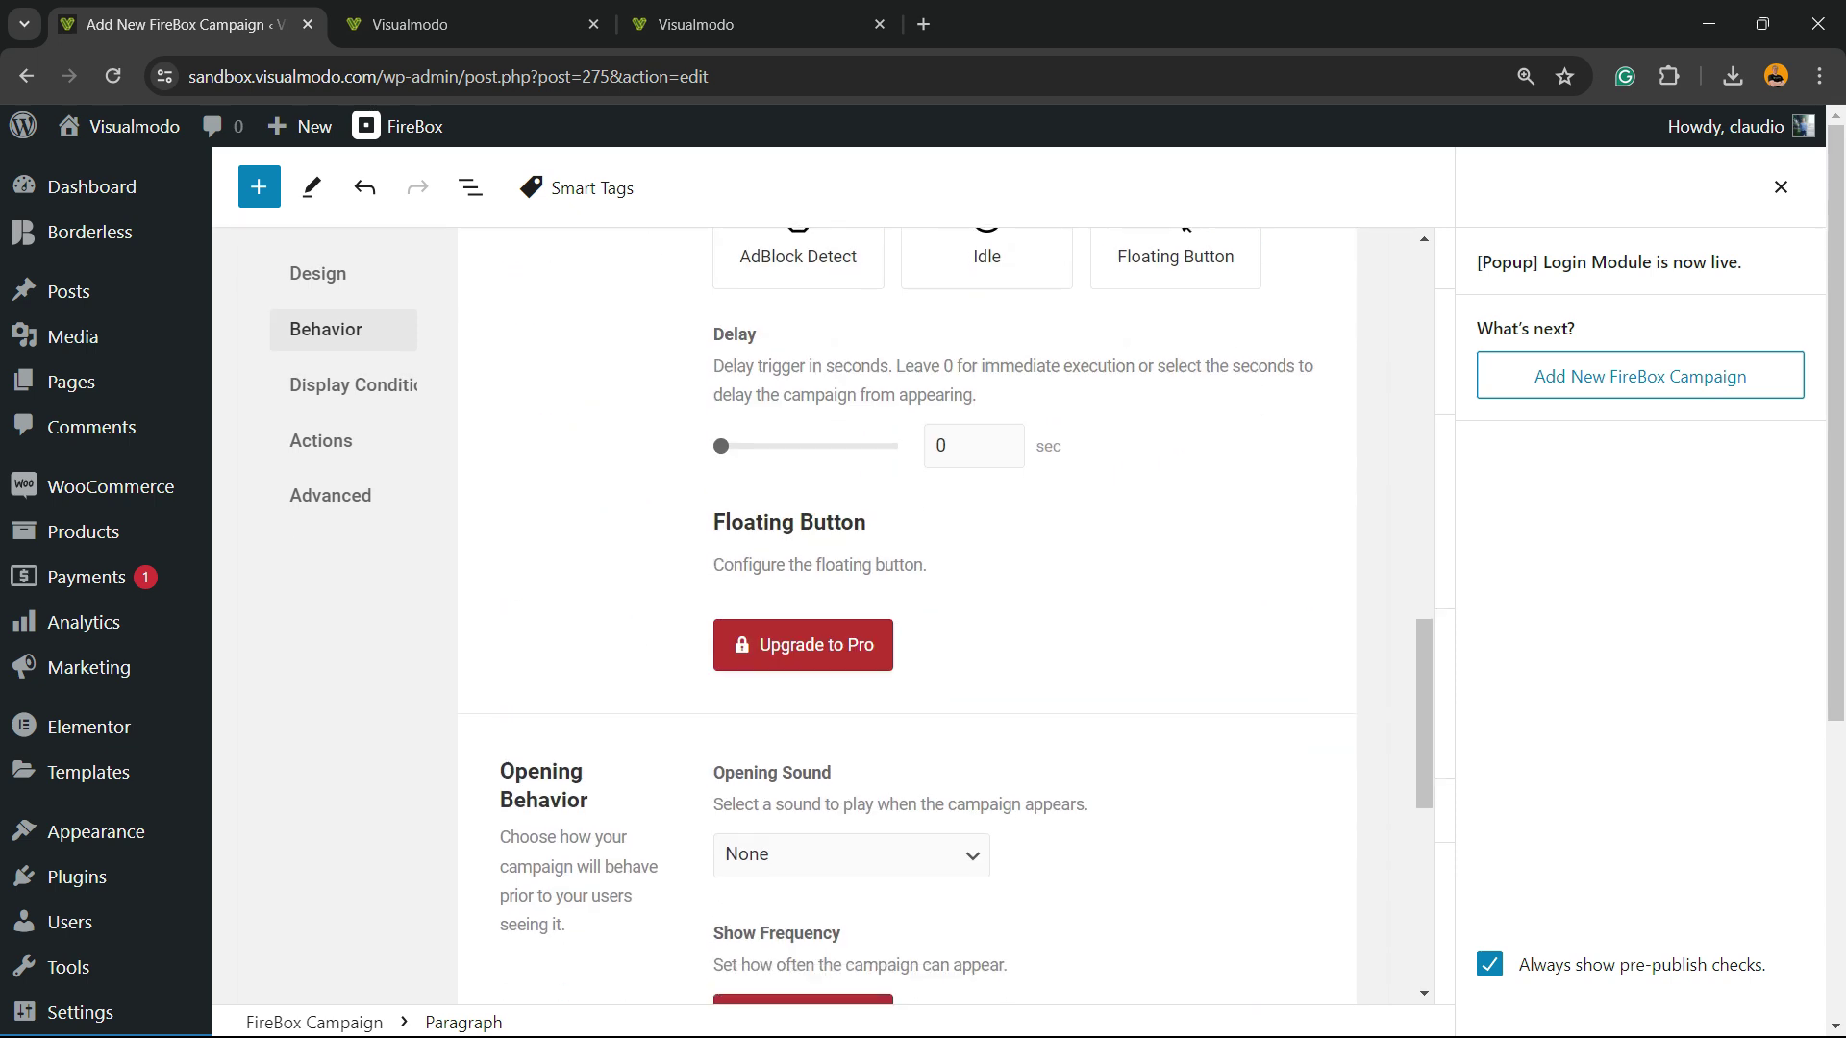
{"action": "scroll", "coordinate": [906, 615], "scroll_direction": "down", "scroll_amount": 2}
{"action": "triple_click", "coordinate": [581, 550]}
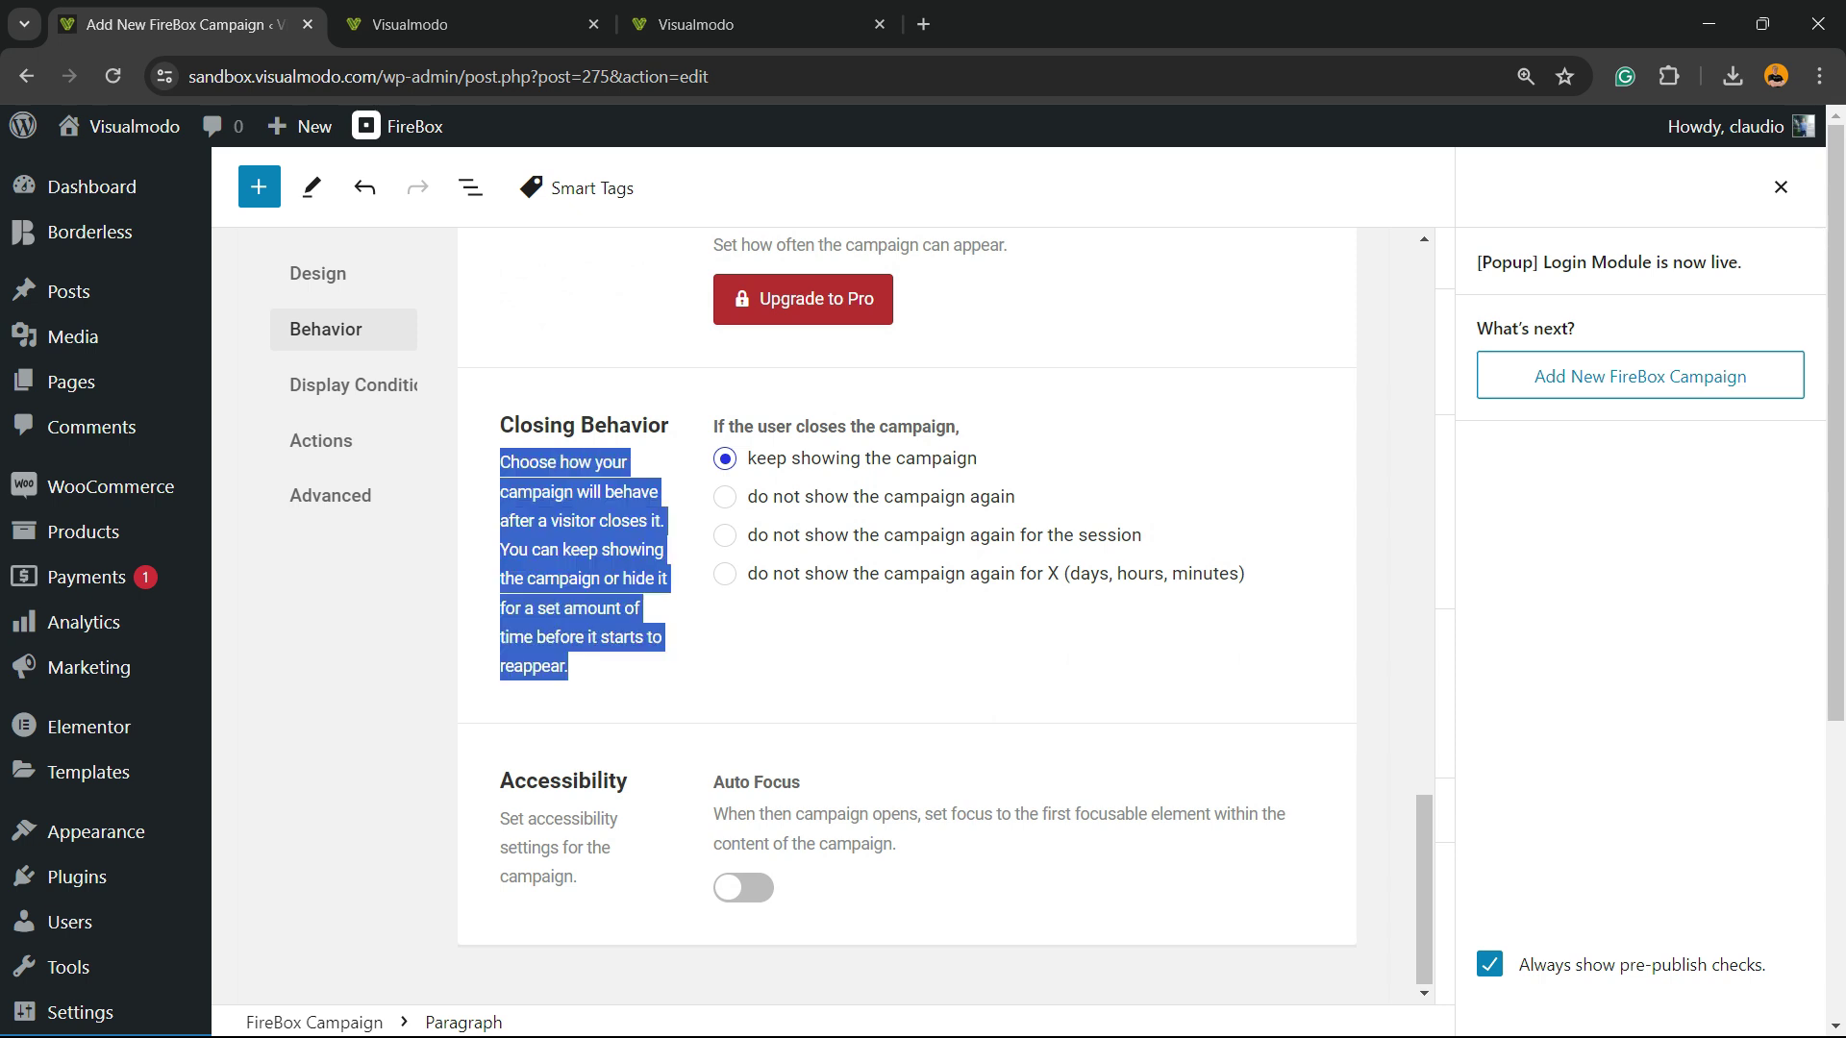
{"action": "left_click", "coordinate": [724, 497]}
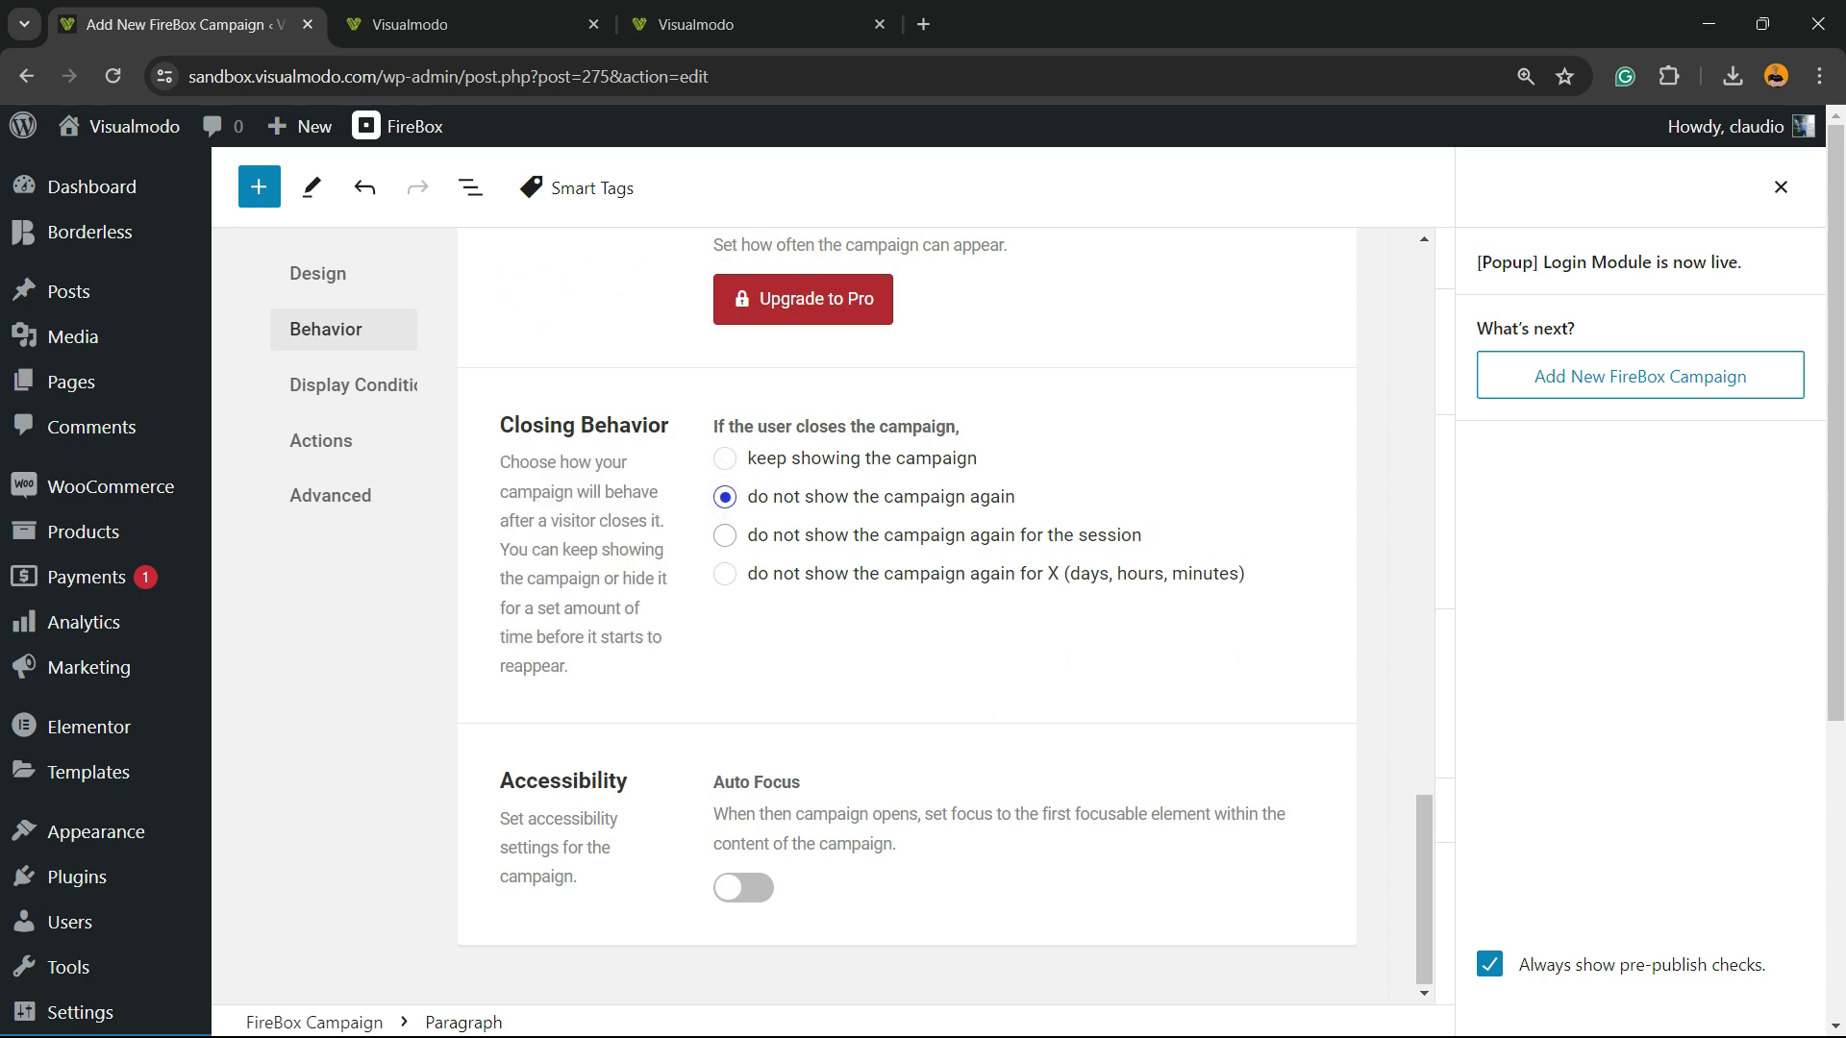
{"action": "left_click", "coordinate": [725, 535]}
{"action": "left_click", "coordinate": [725, 574]}
{"action": "key", "text": "Down"}
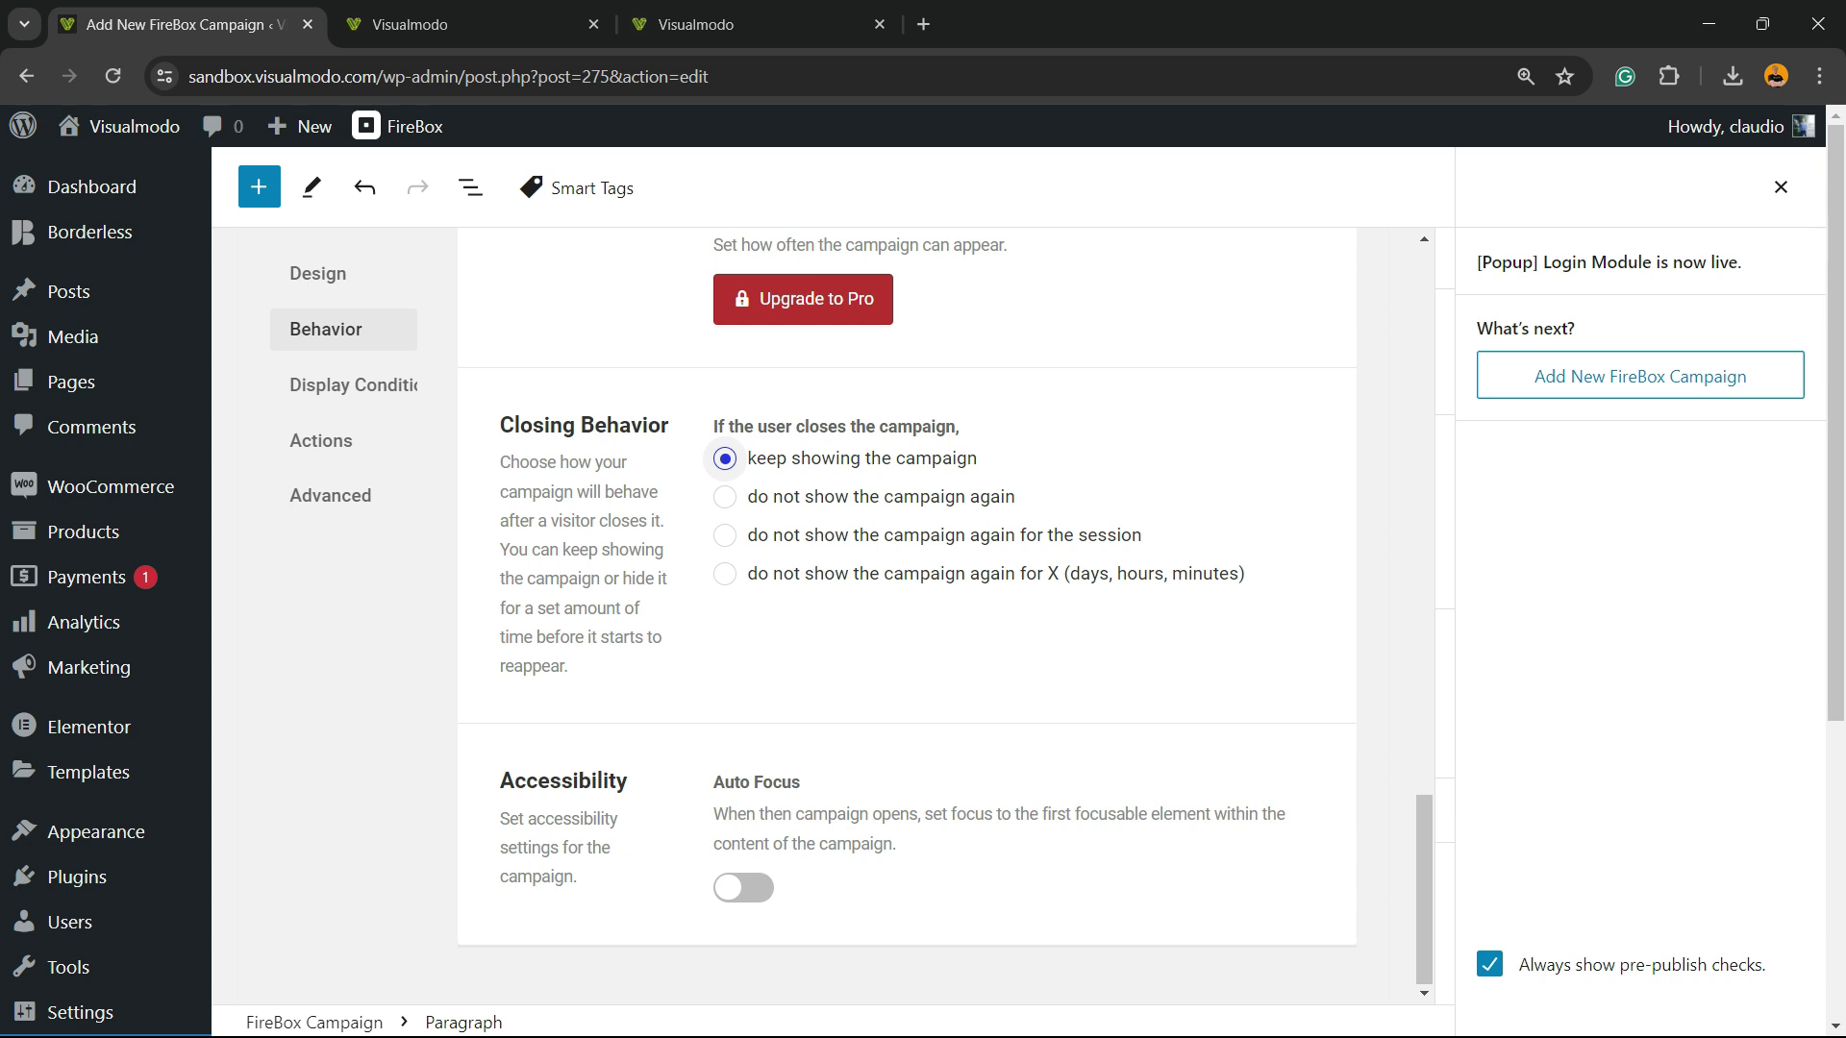
{"action": "scroll", "coordinate": [106, 577], "scroll_direction": "down", "scroll_amount": 3}
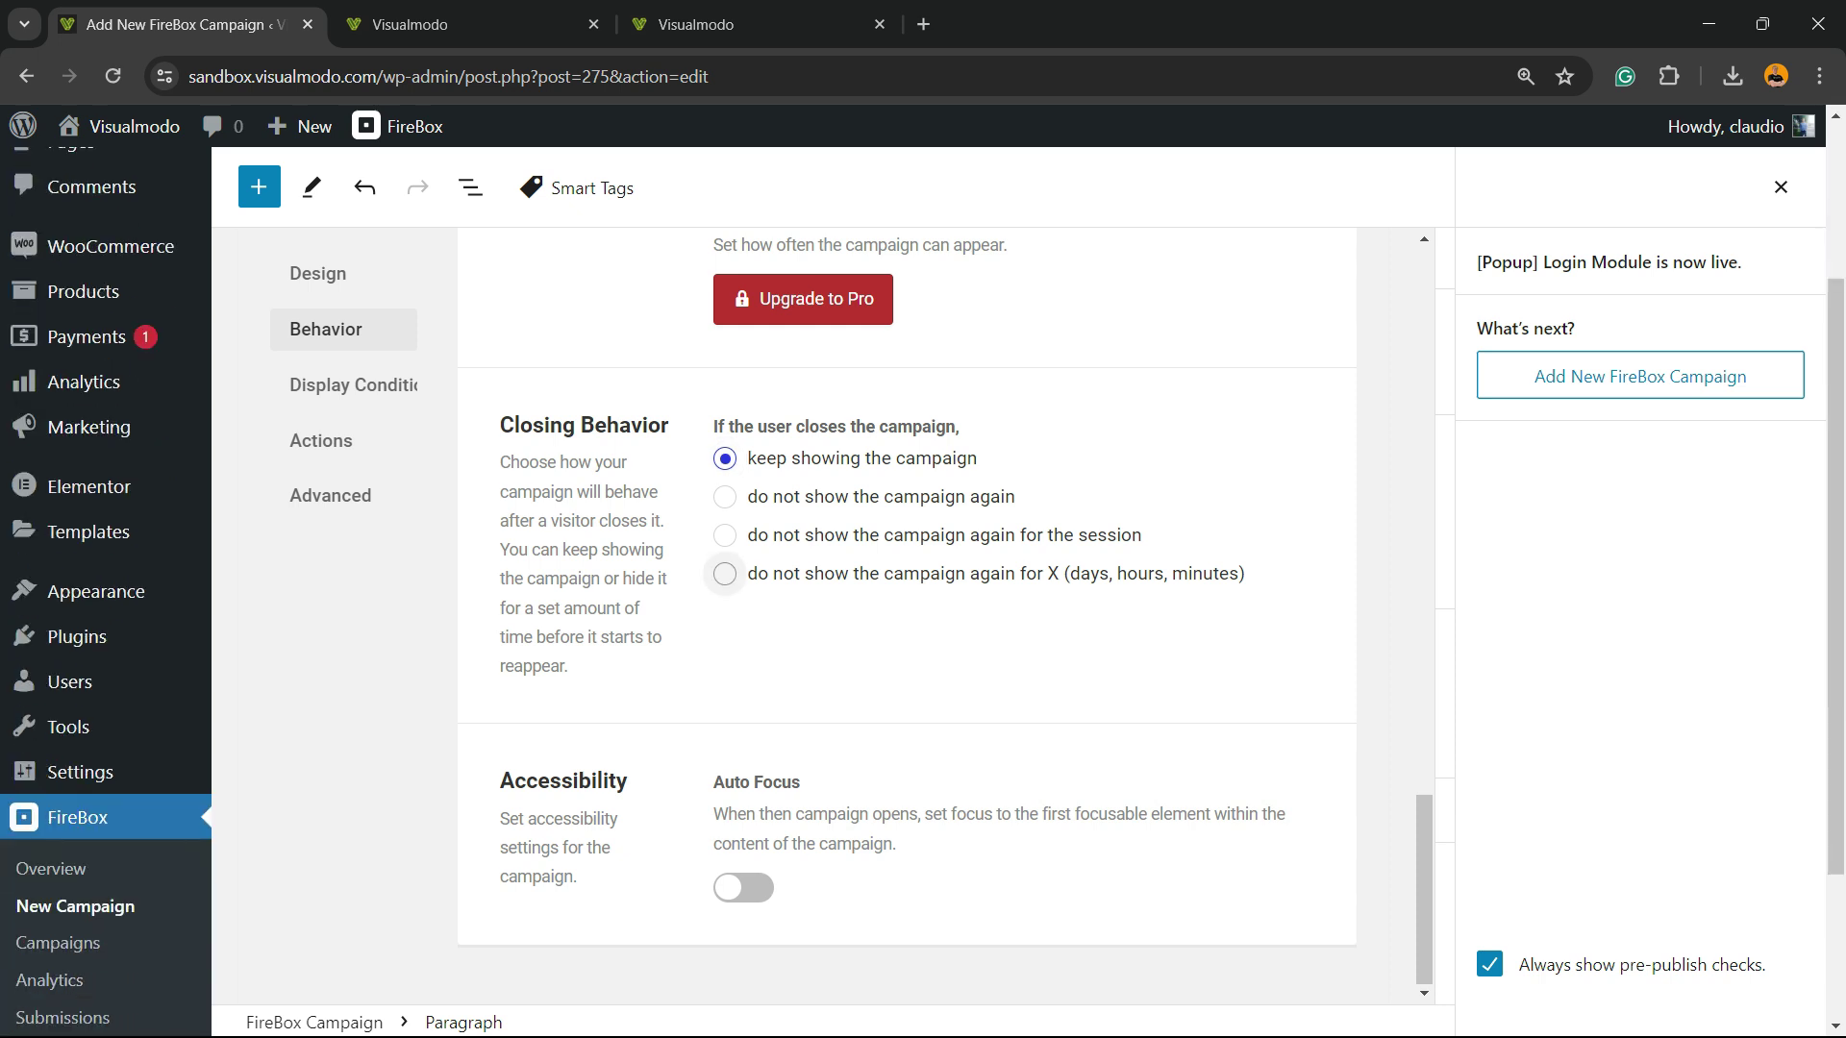
{"action": "left_click", "coordinate": [725, 573]}
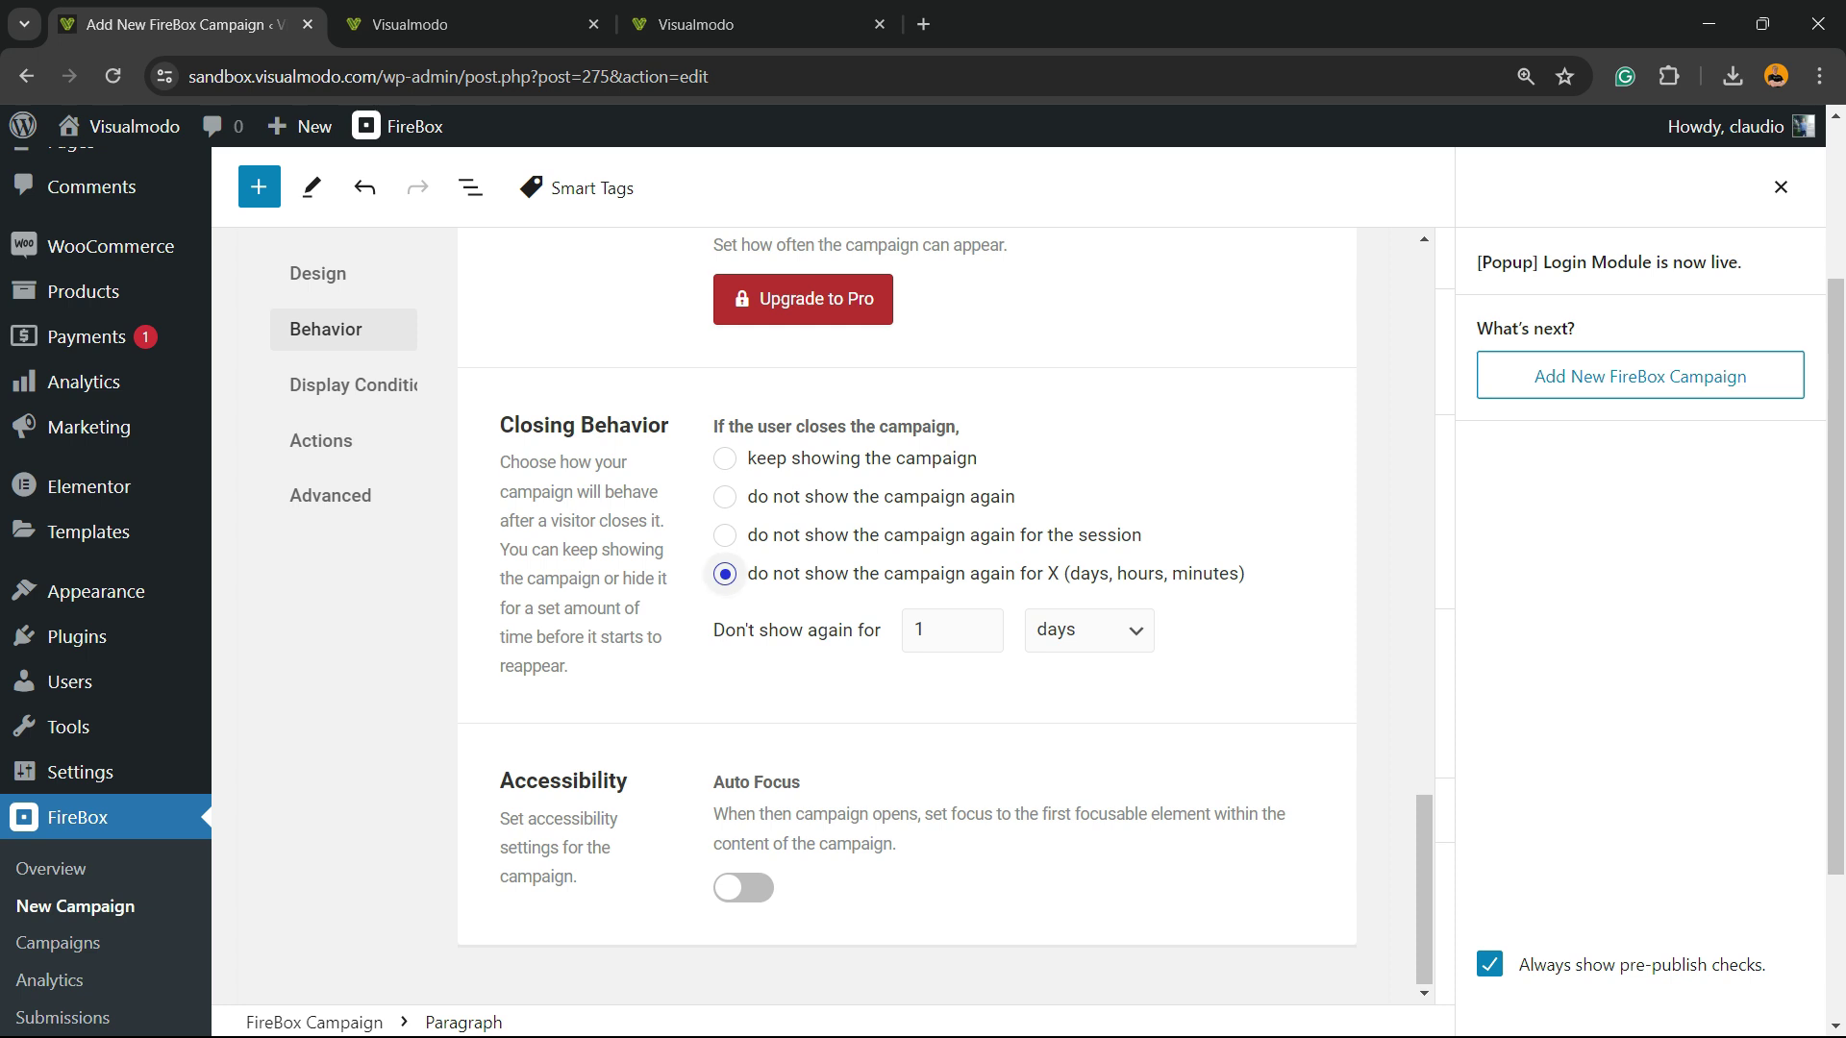
{"action": "key", "text": "Down"}
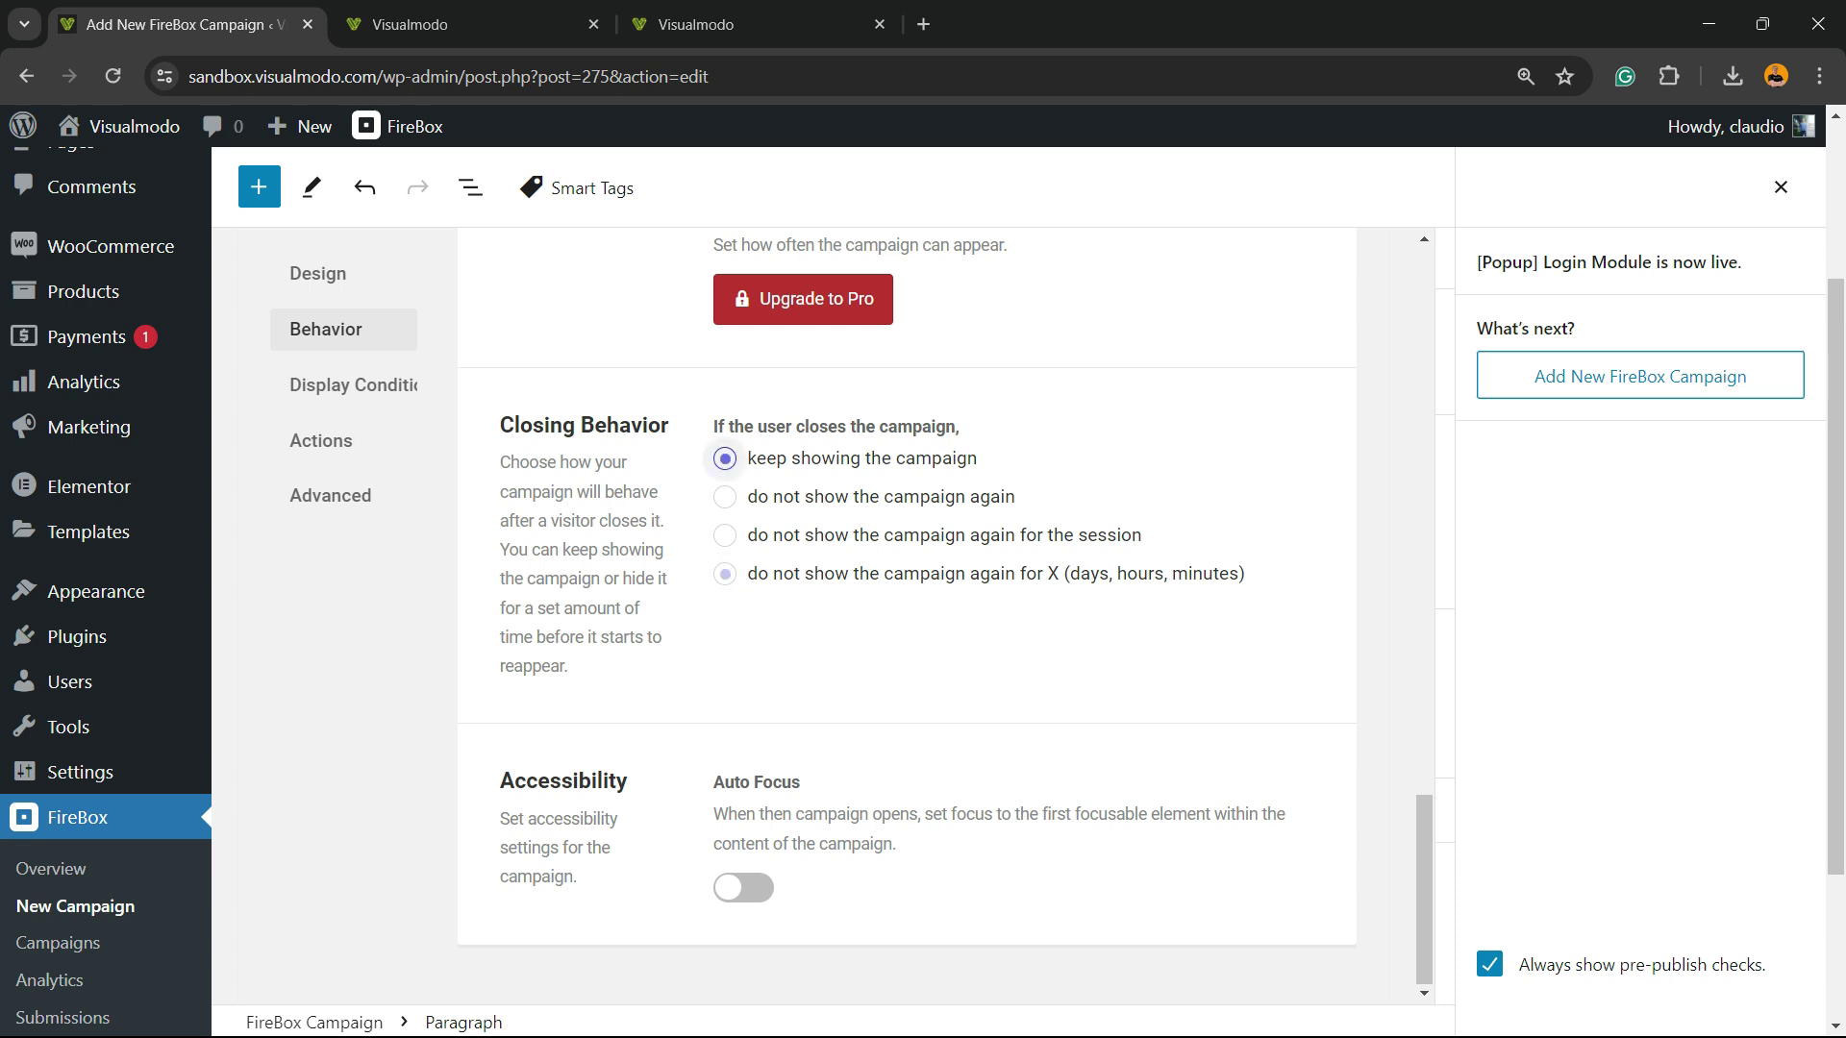
{"action": "scroll", "coordinate": [106, 673], "scroll_direction": "down", "scroll_amount": 2}
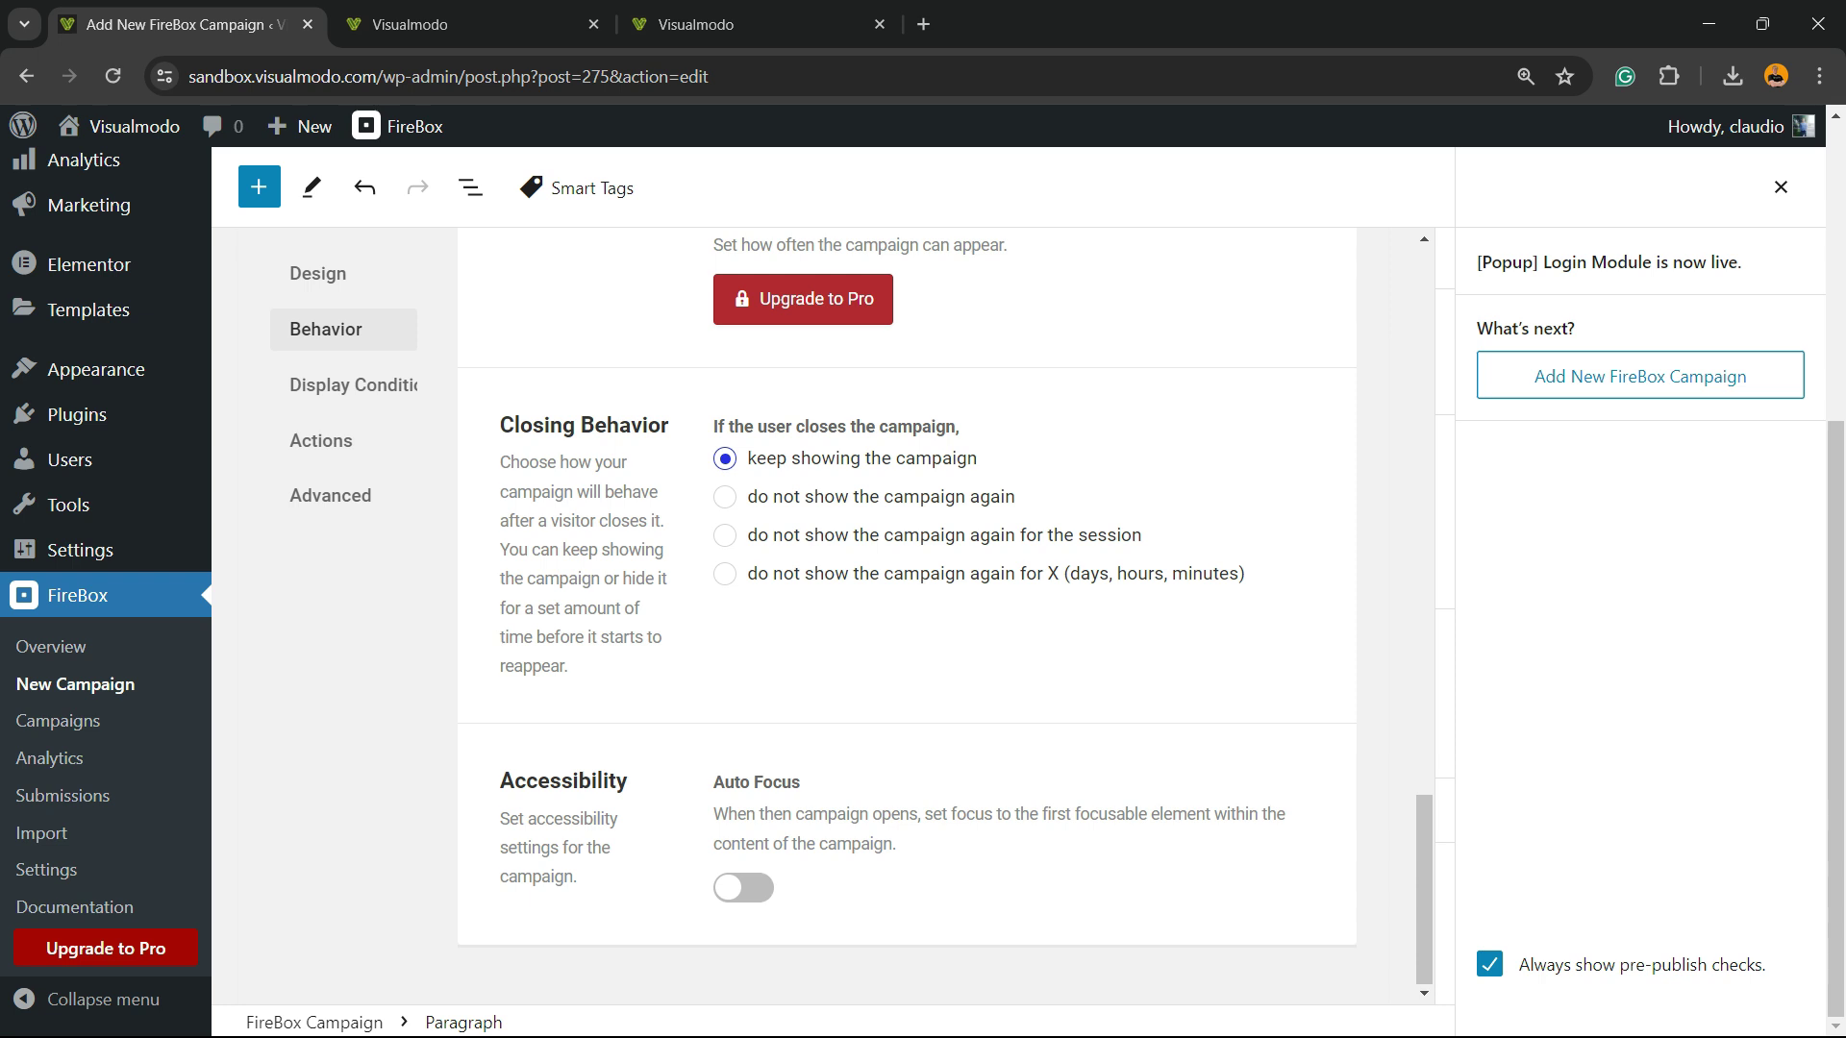
{"action": "triple_click", "coordinate": [573, 819]}
{"action": "left_click", "coordinate": [573, 819]}
Switch the campaign's display conditions to Set conditions, displaying it when all of the conditions are met
{"action": "left_click", "coordinate": [352, 385]}
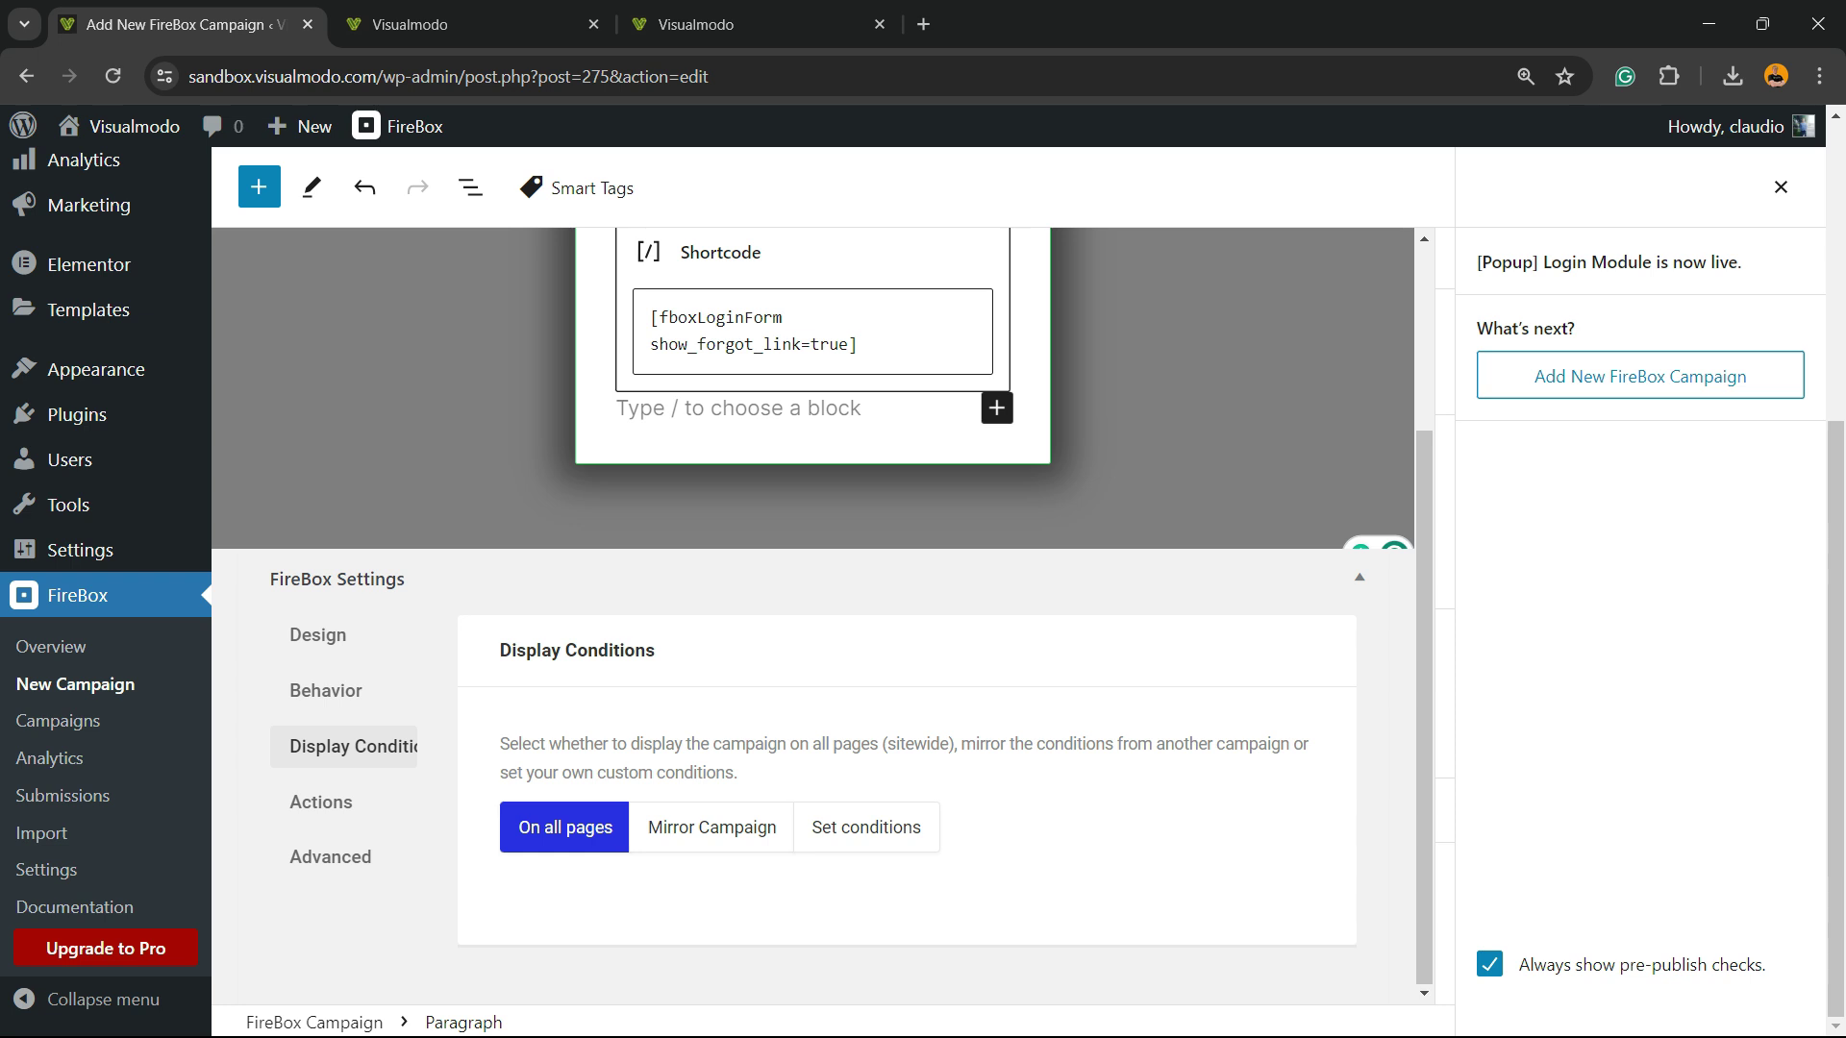
{"action": "left_click", "coordinate": [711, 826]}
{"action": "scroll", "coordinate": [710, 827], "scroll_direction": "down", "scroll_amount": 1}
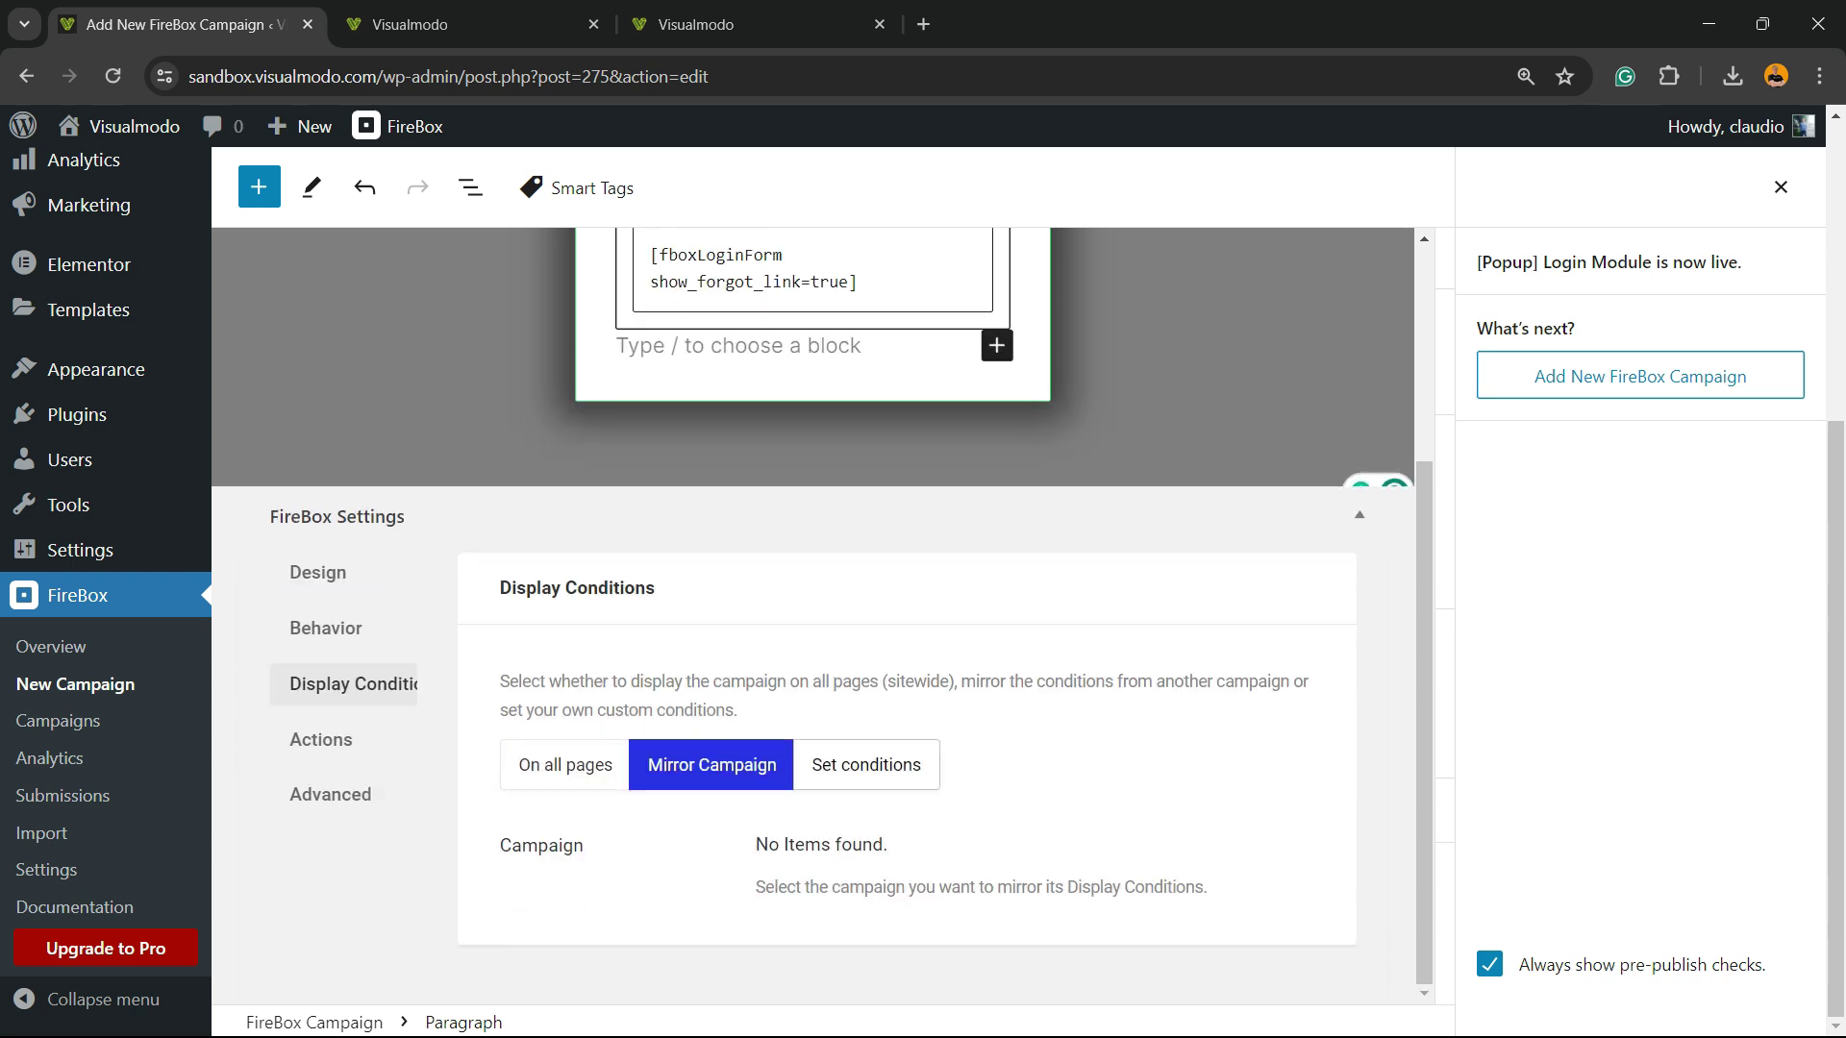
{"action": "left_click", "coordinate": [866, 764]}
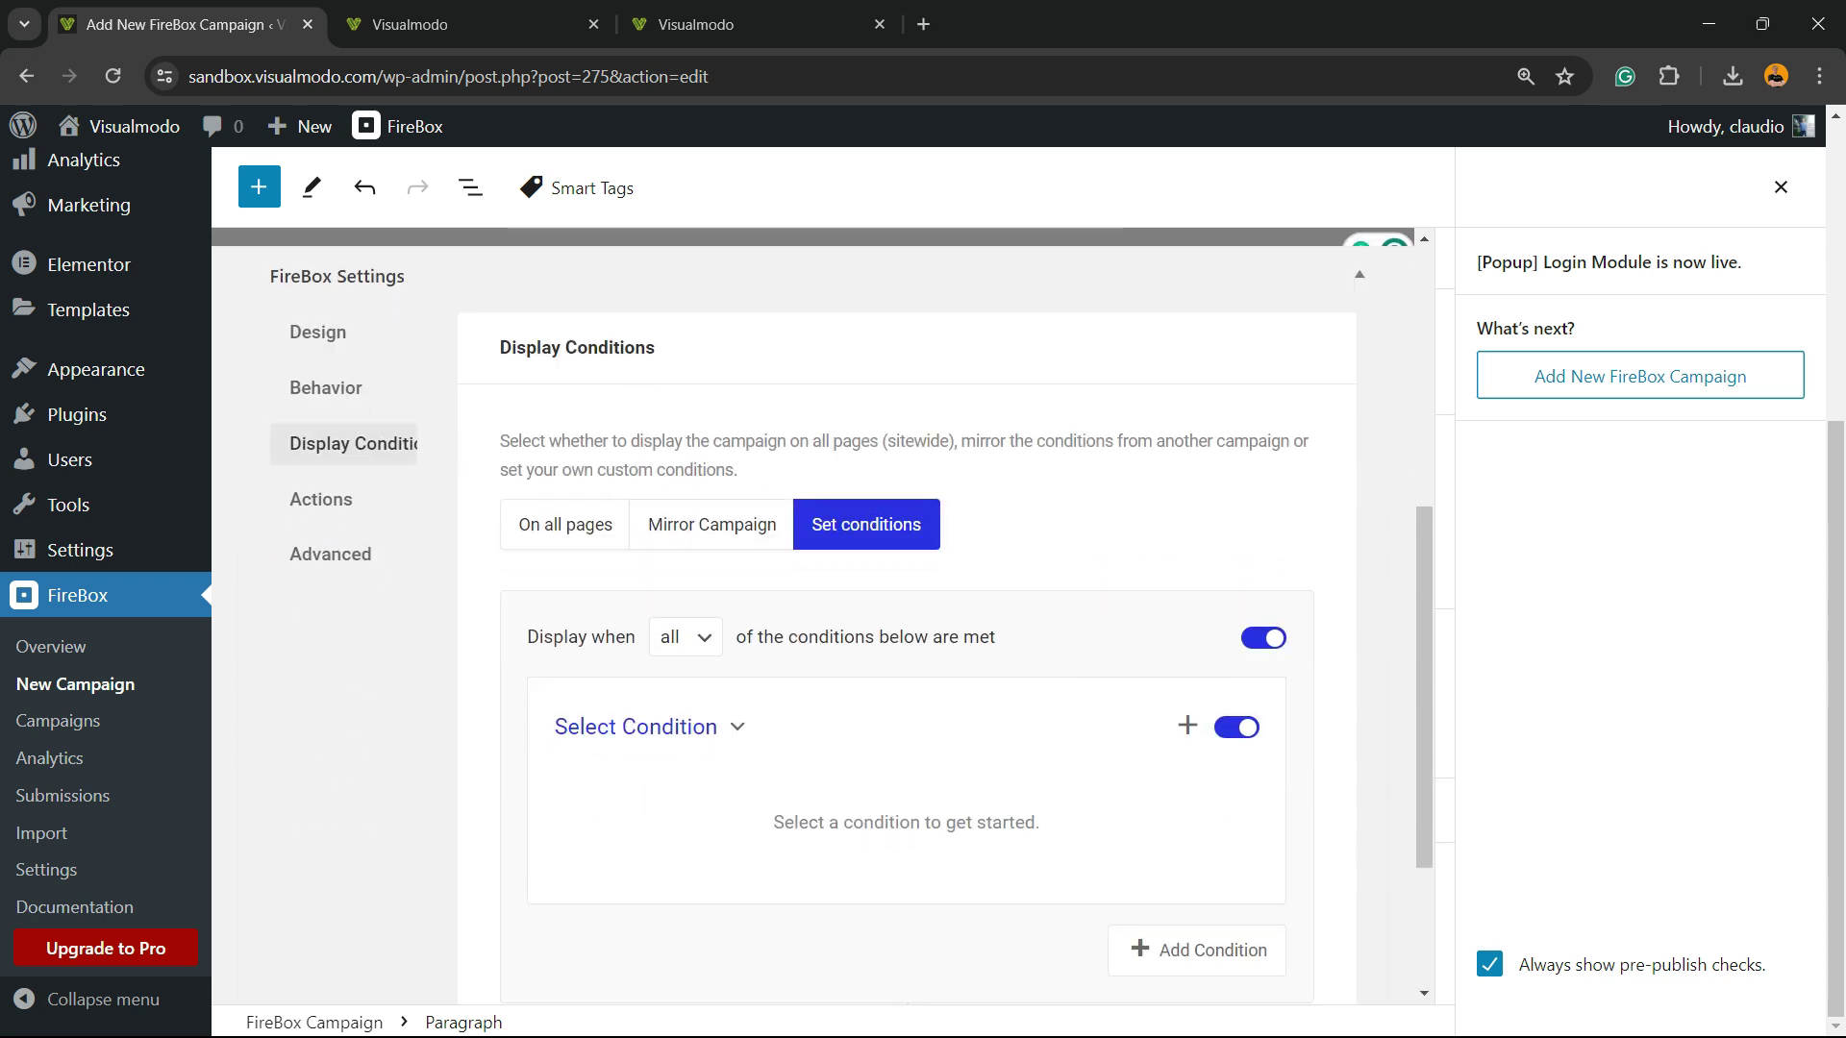
{"action": "left_click", "coordinate": [685, 636]}
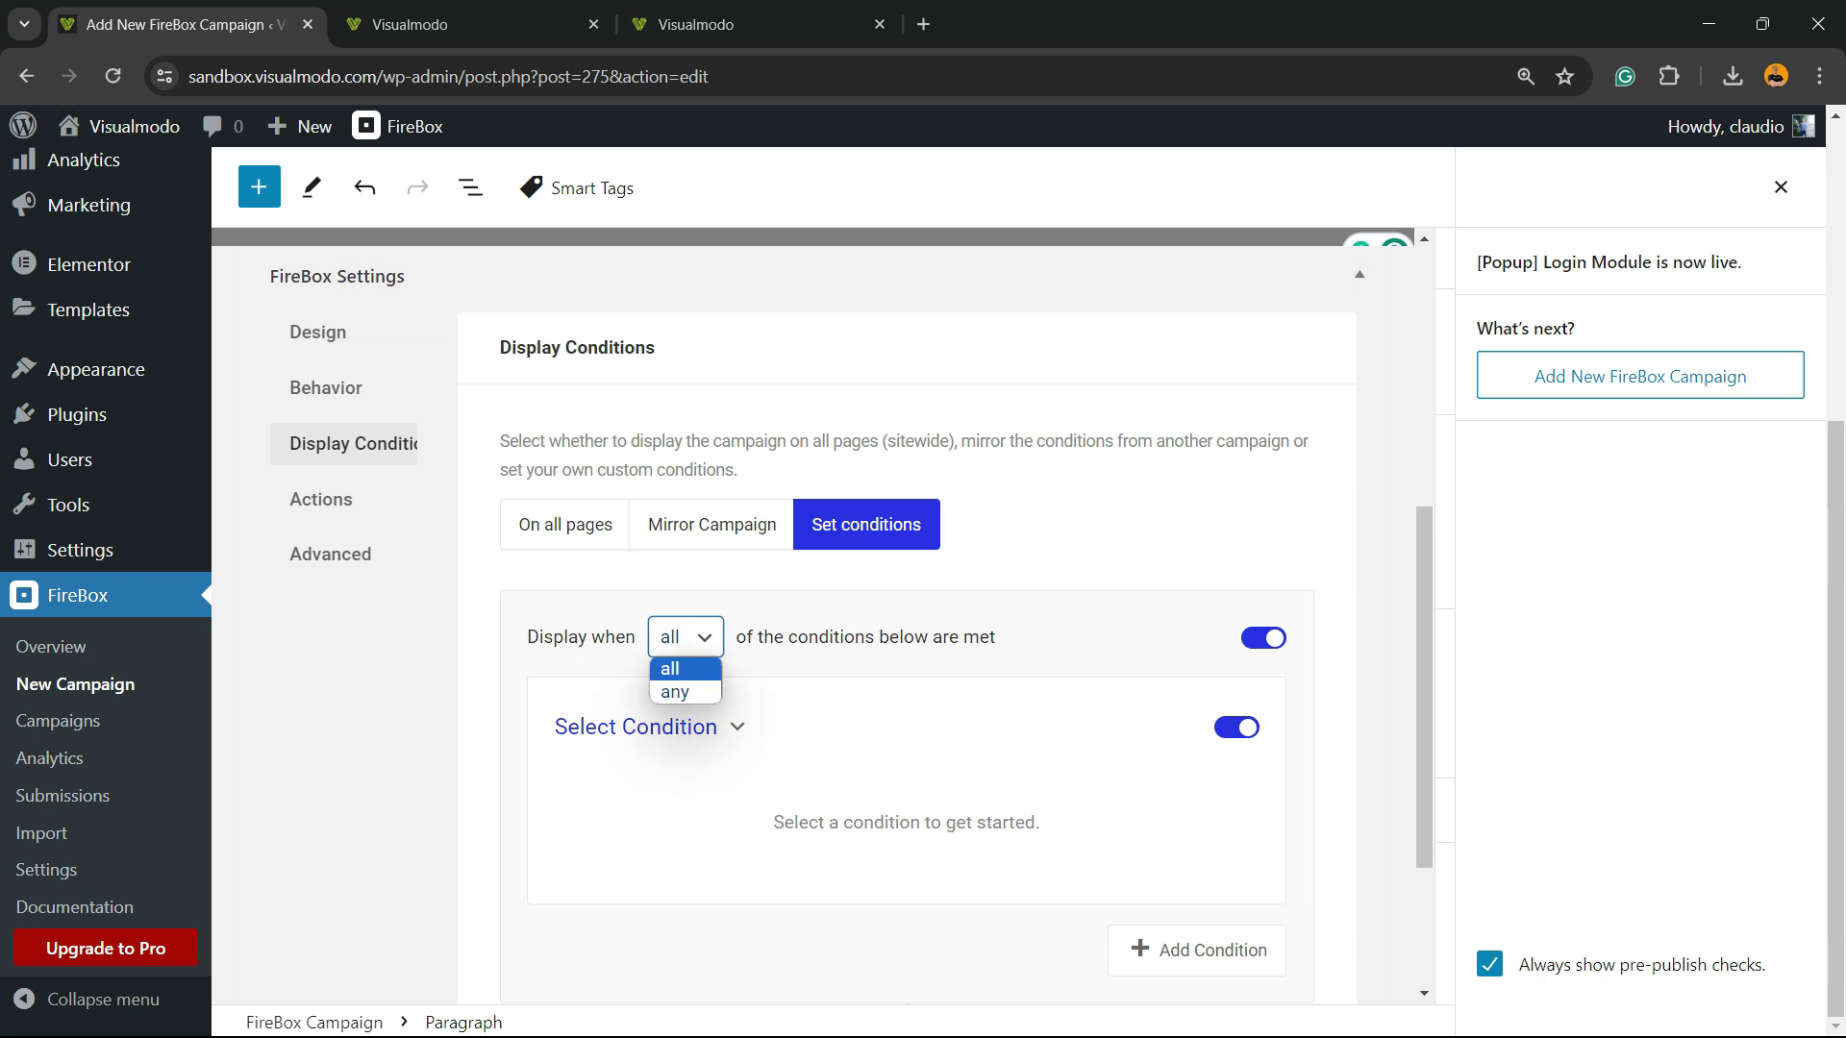
{"action": "left_click", "coordinate": [685, 668]}
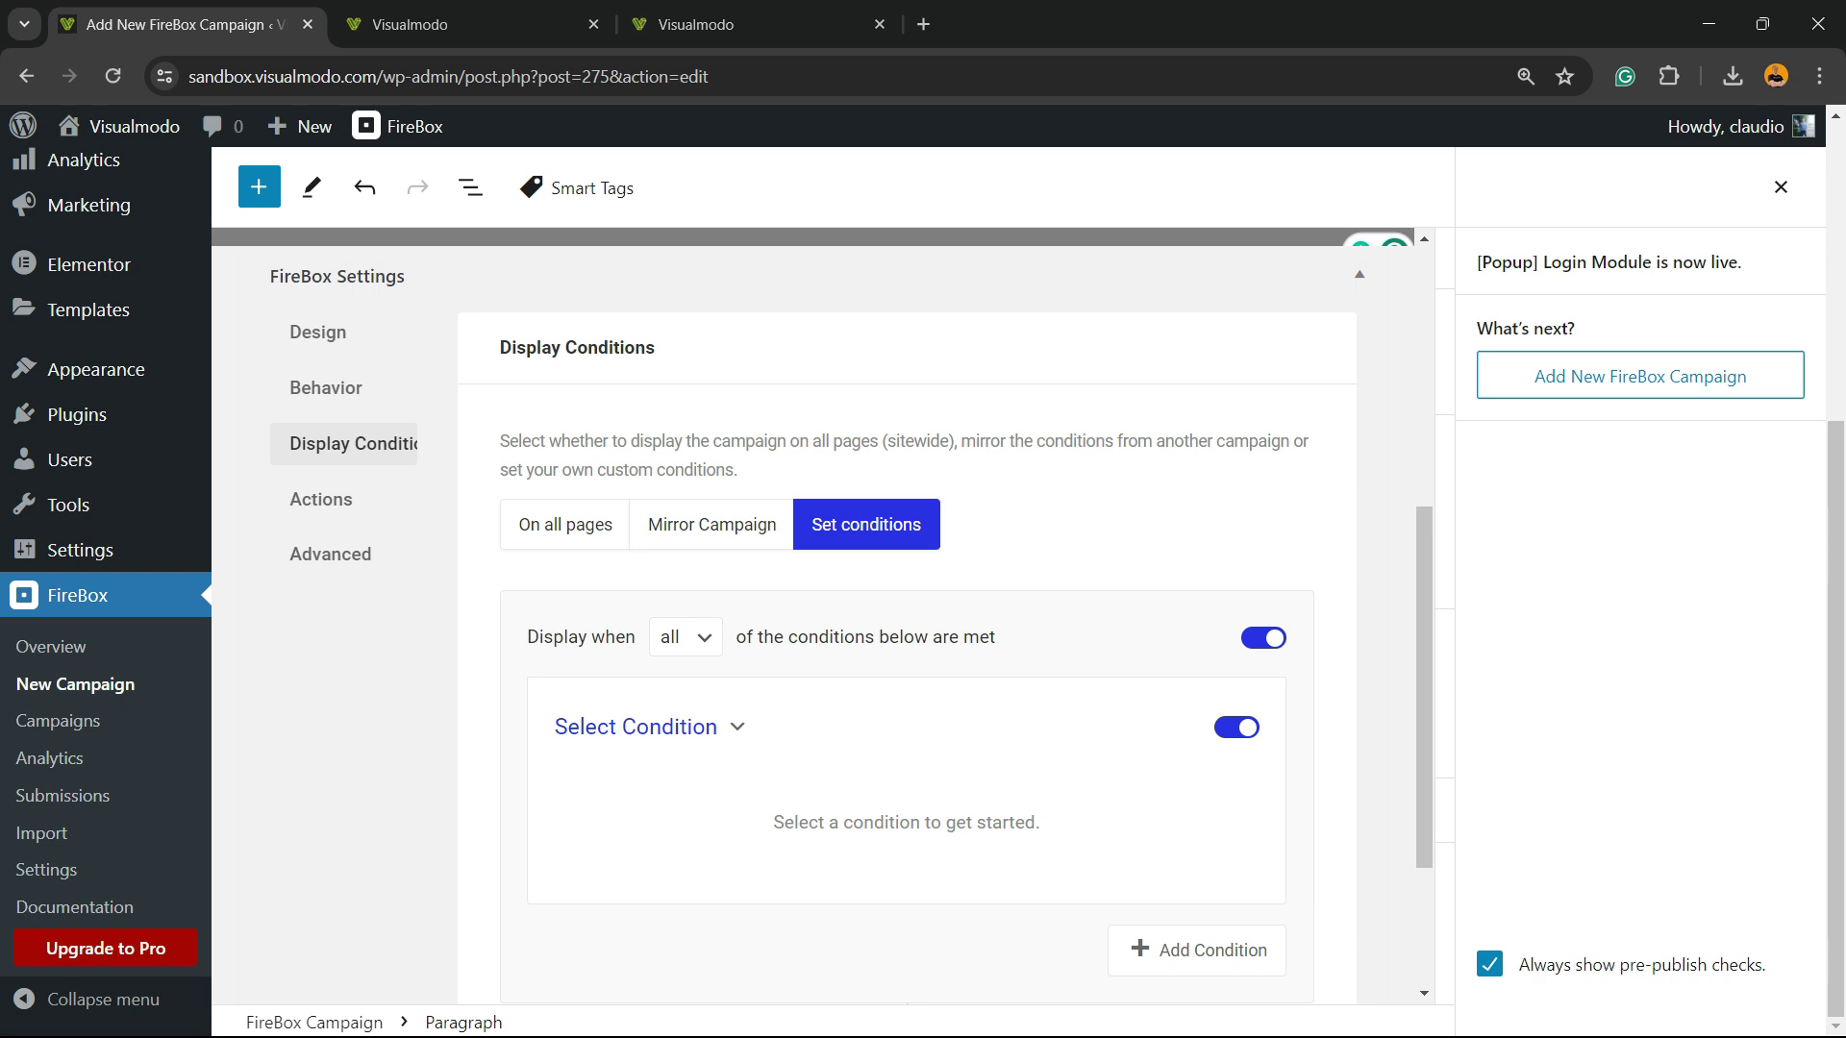
Browse the available display conditions and choose Homepage as the condition for showing the popup
{"action": "left_click", "coordinate": [635, 727]}
{"action": "scroll", "coordinate": [635, 727], "scroll_direction": "down", "scroll_amount": 5}
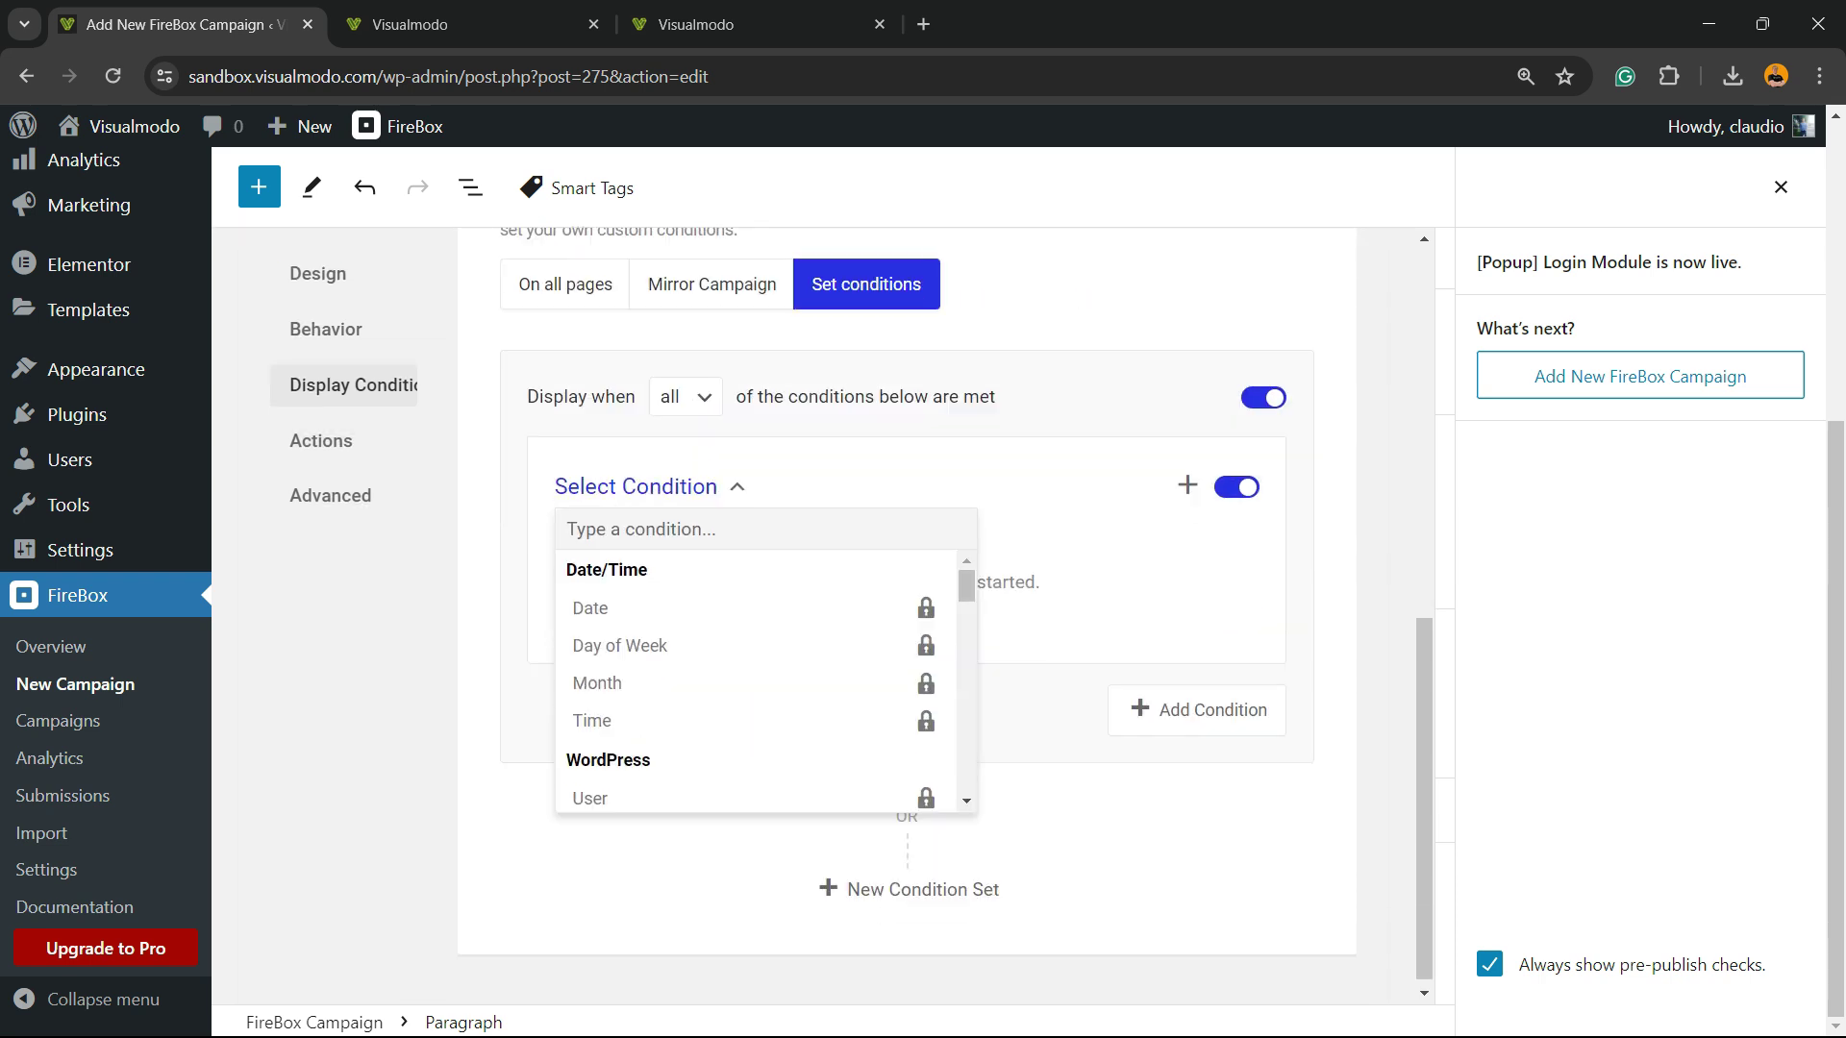
{"action": "scroll", "coordinate": [750, 673], "scroll_direction": "down", "scroll_amount": 10}
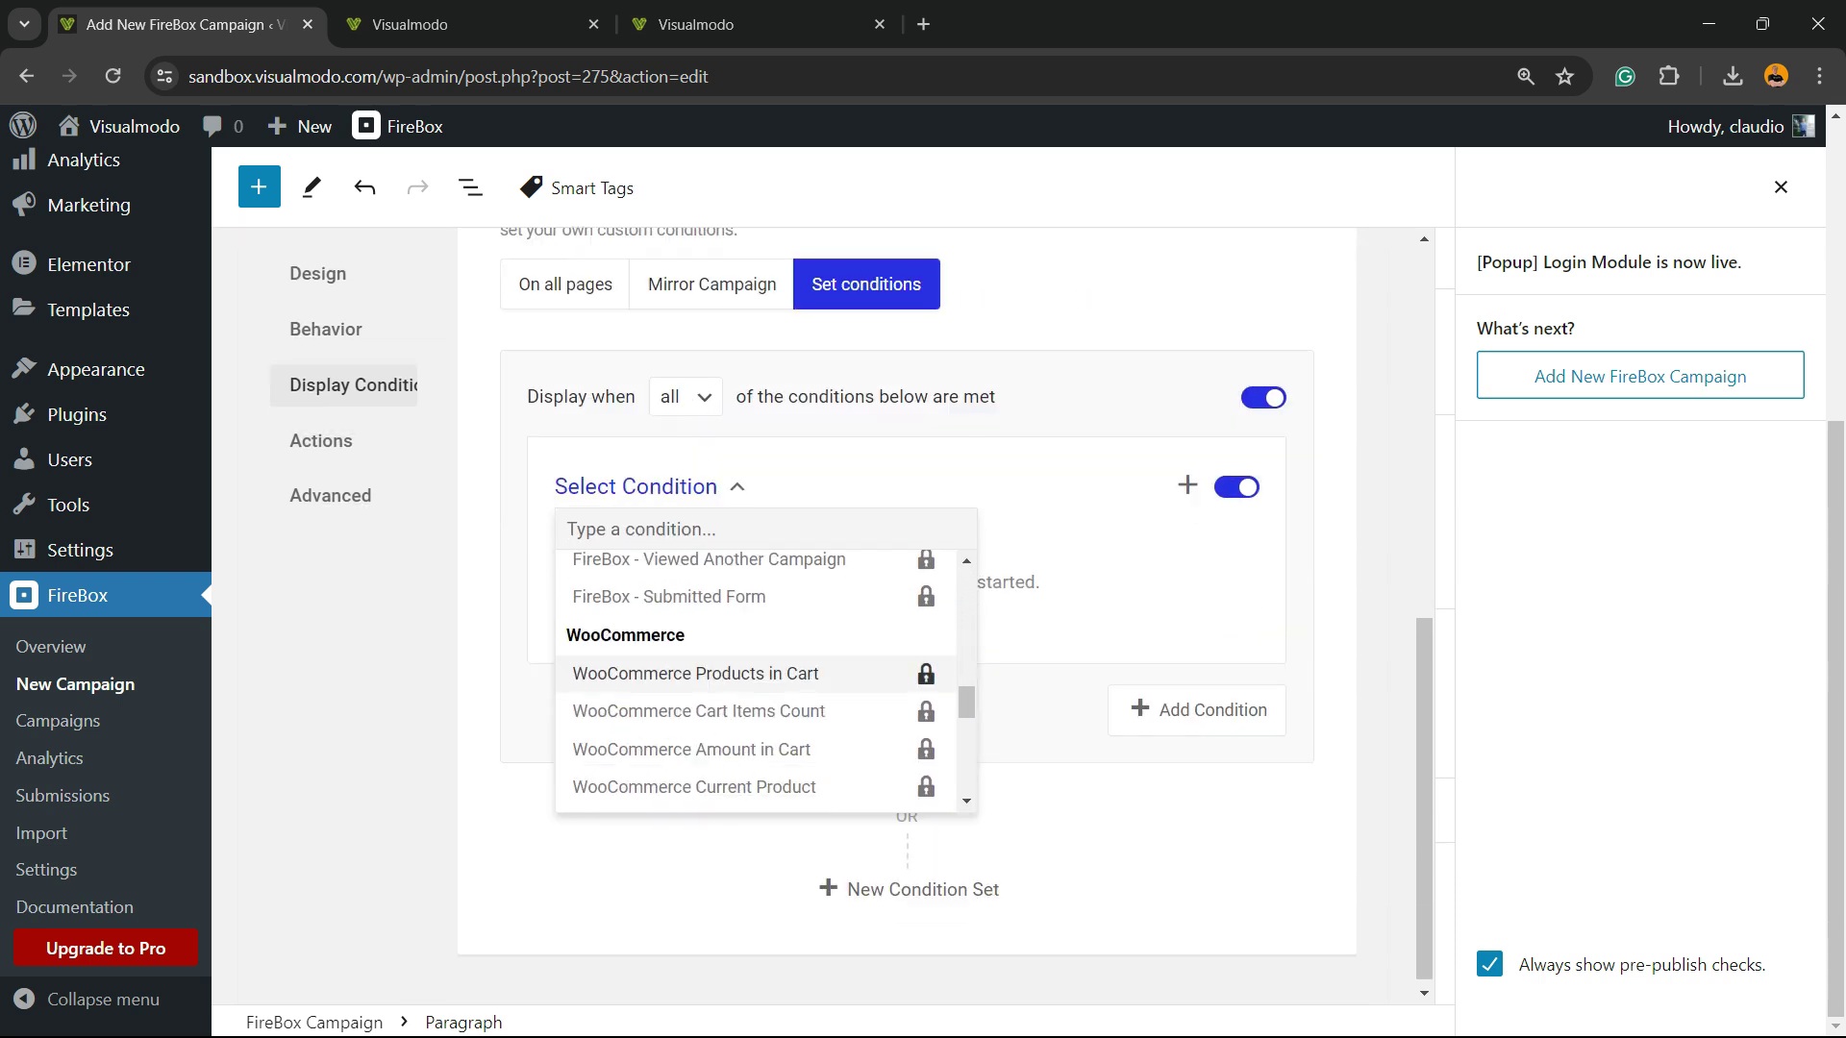
{"action": "scroll", "coordinate": [749, 692], "scroll_direction": "down", "scroll_amount": 4}
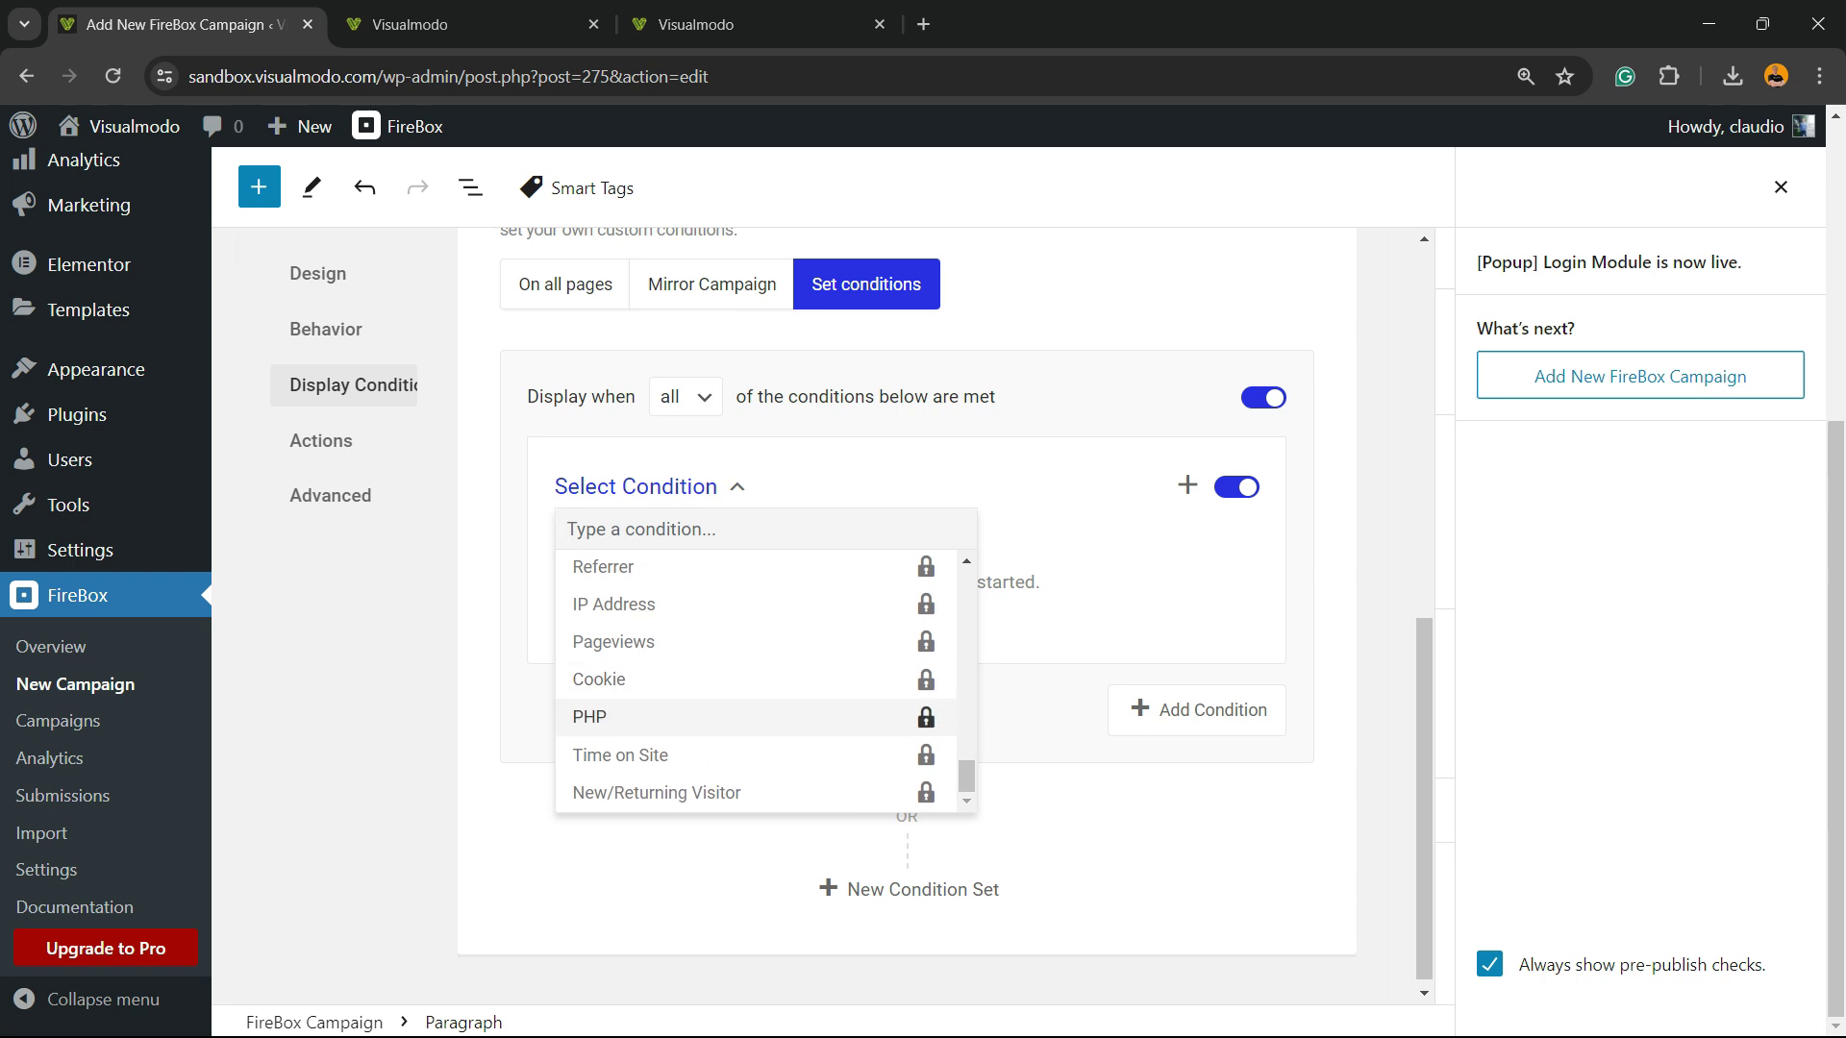
{"action": "scroll", "coordinate": [749, 693], "scroll_direction": "up", "scroll_amount": 3}
{"action": "scroll", "coordinate": [759, 681], "scroll_direction": "up", "scroll_amount": 6}
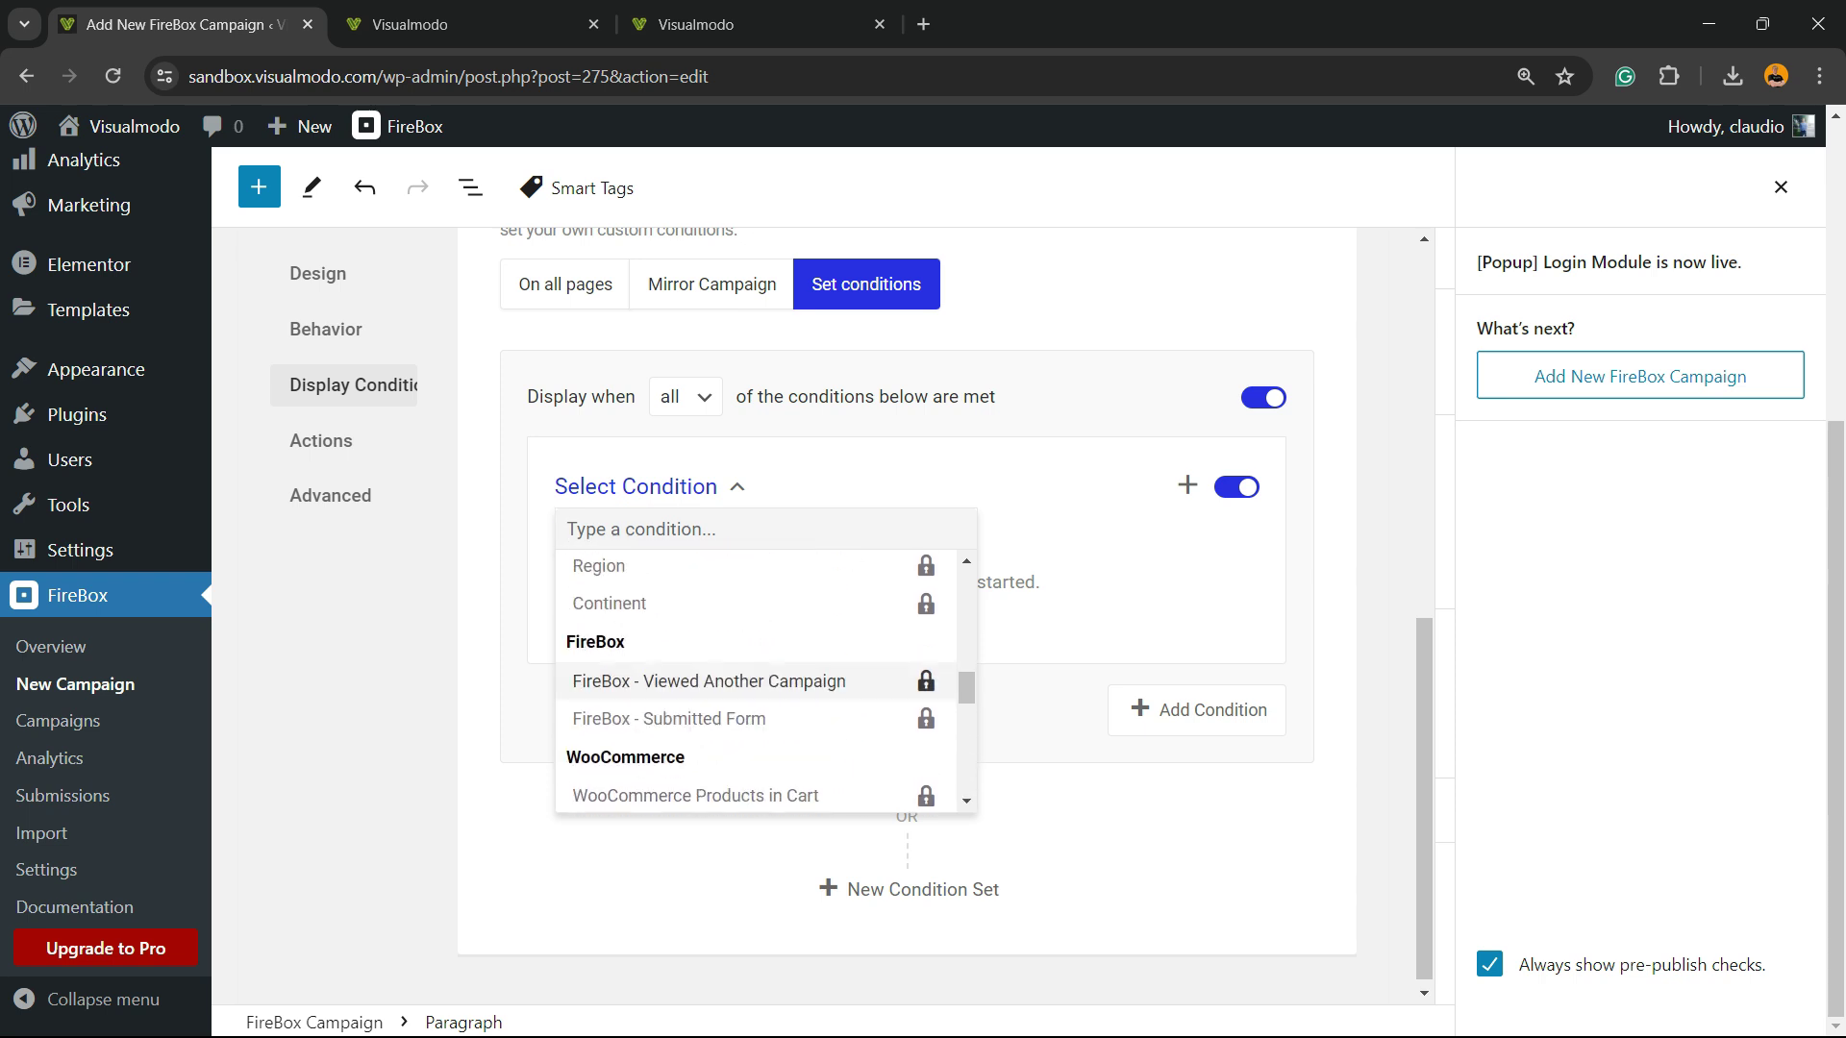
{"action": "scroll", "coordinate": [760, 682], "scroll_direction": "up", "scroll_amount": 5}
{"action": "scroll", "coordinate": [759, 692], "scroll_direction": "up", "scroll_amount": 5}
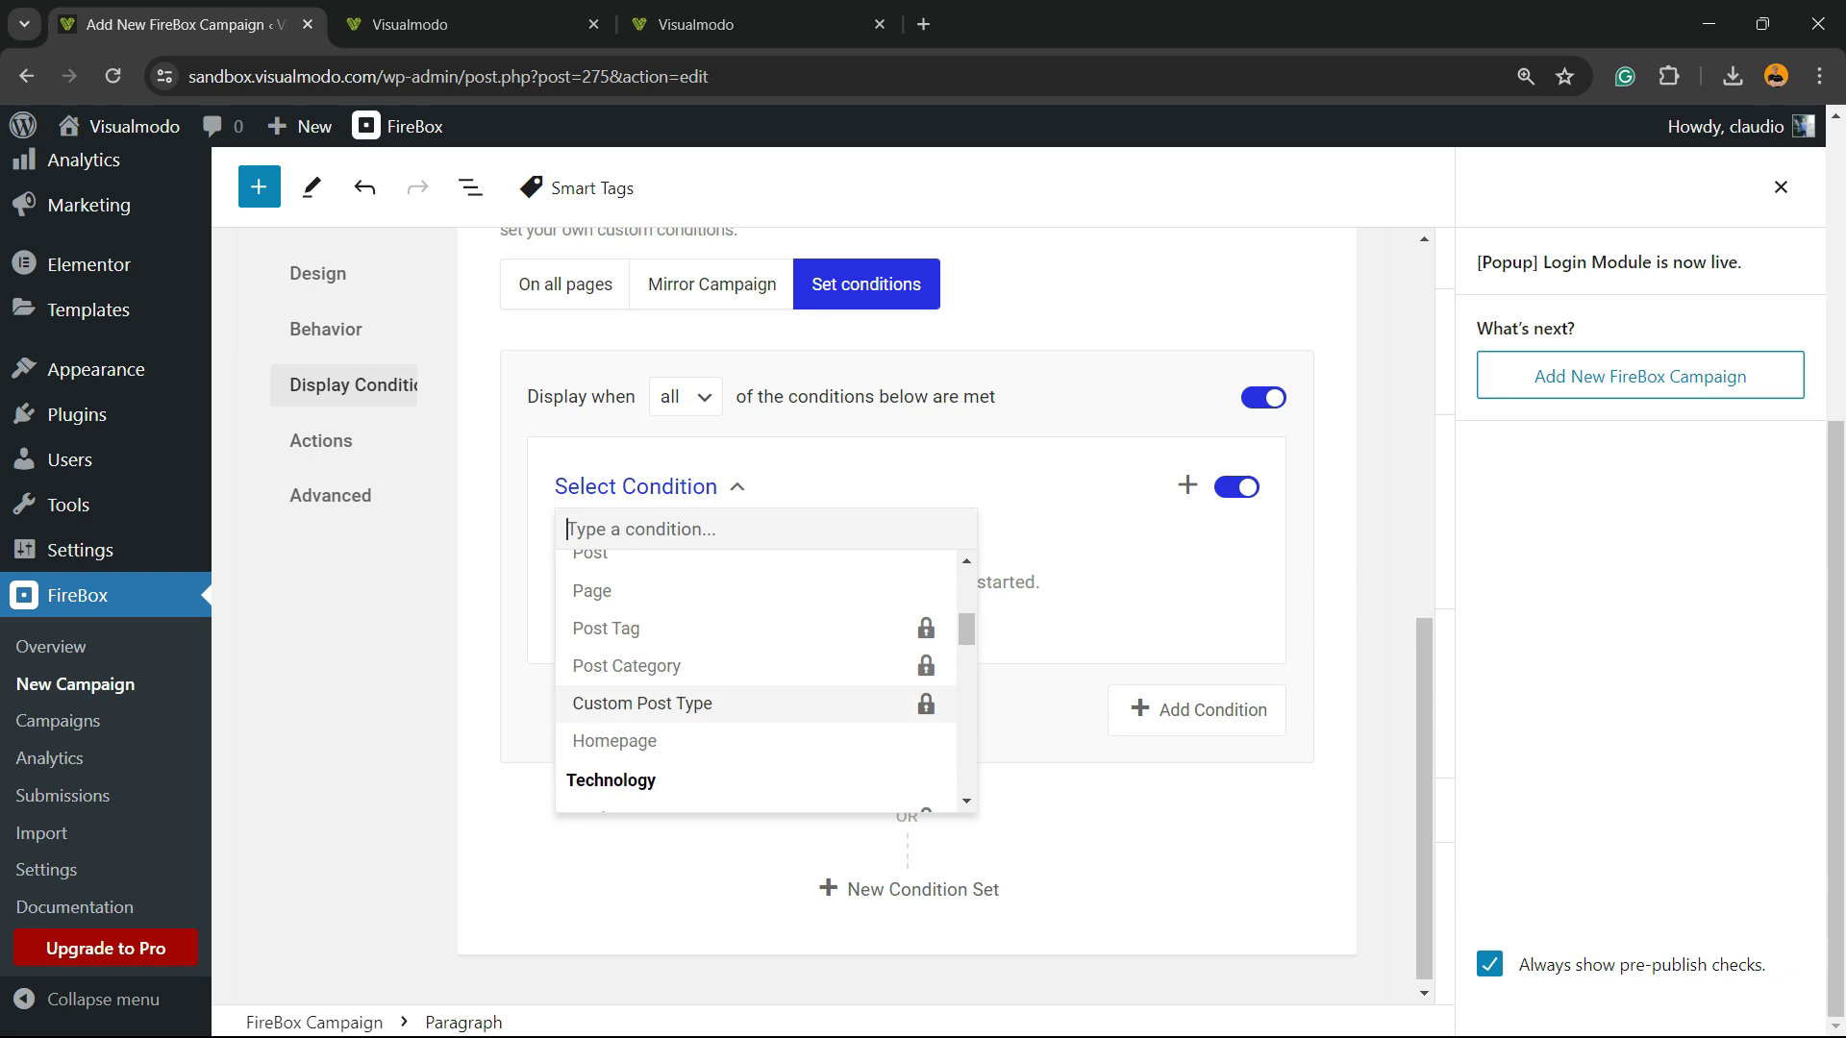
{"action": "scroll", "coordinate": [760, 692], "scroll_direction": "up", "scroll_amount": 5}
{"action": "scroll", "coordinate": [760, 683], "scroll_direction": "up", "scroll_amount": 8}
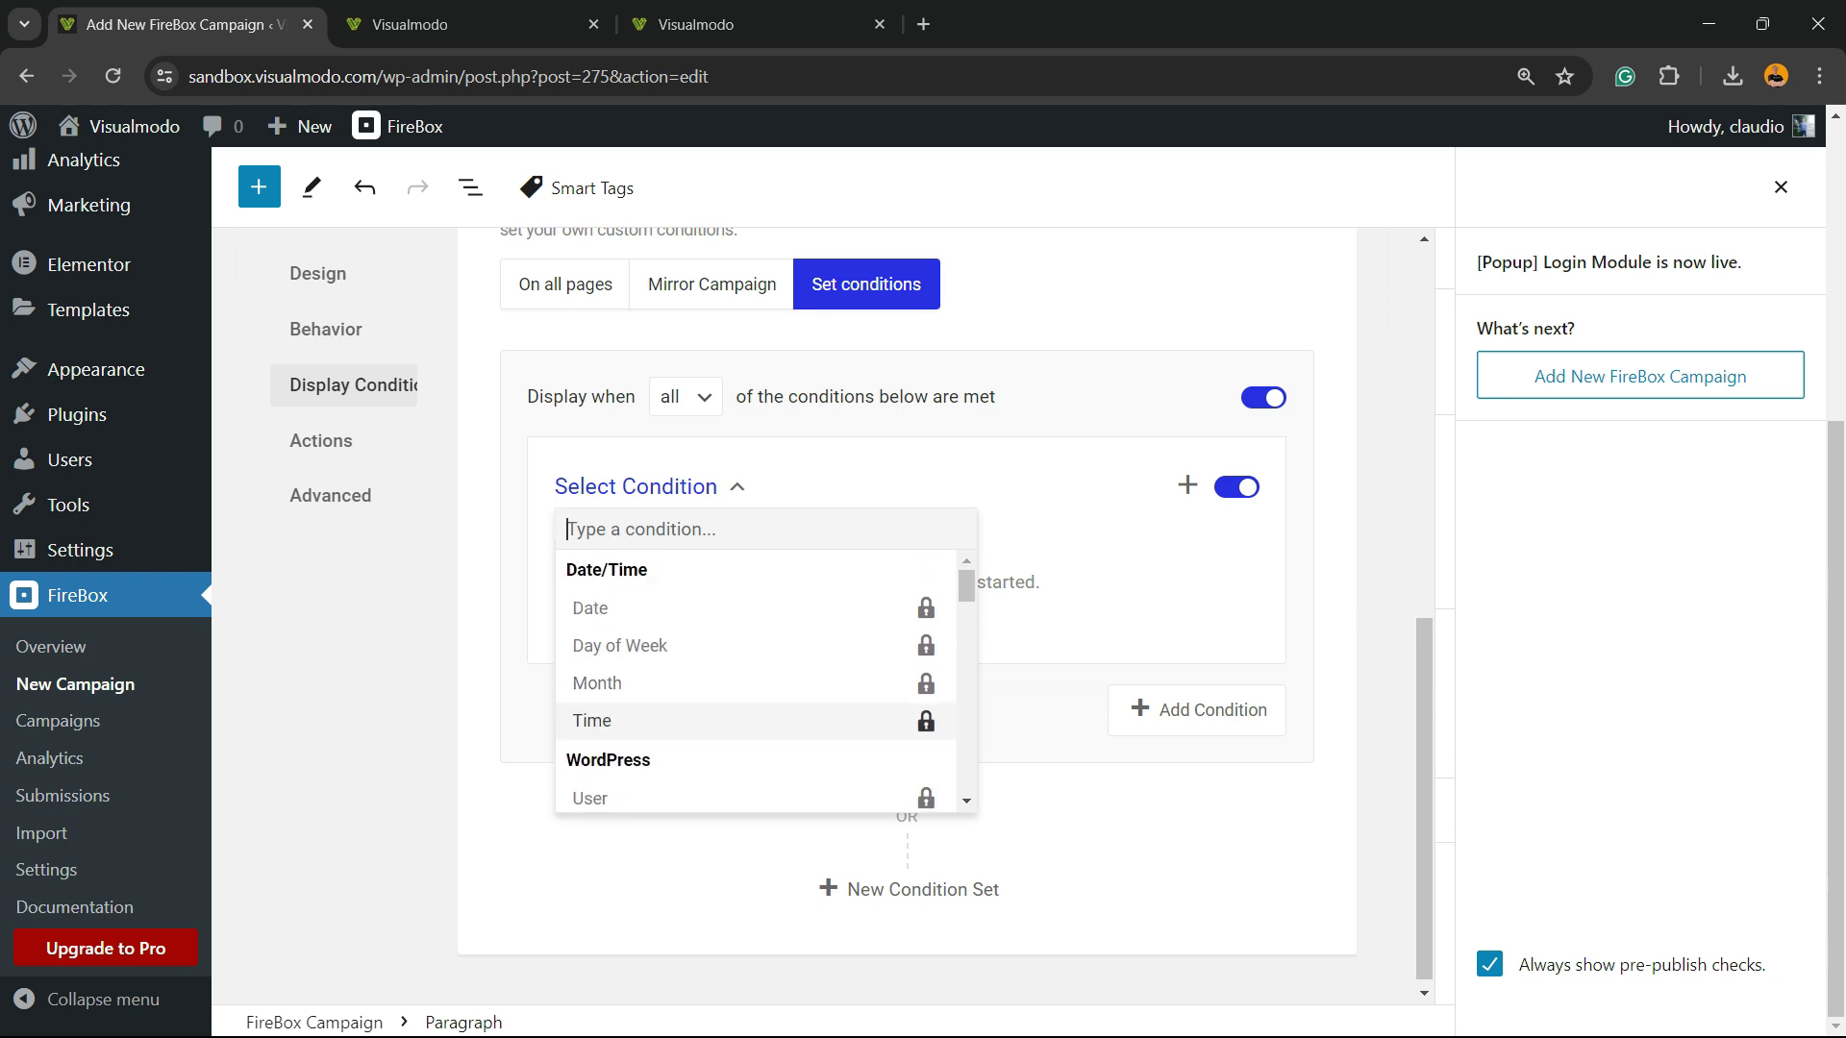
{"action": "scroll", "coordinate": [760, 673], "scroll_direction": "down", "scroll_amount": 3}
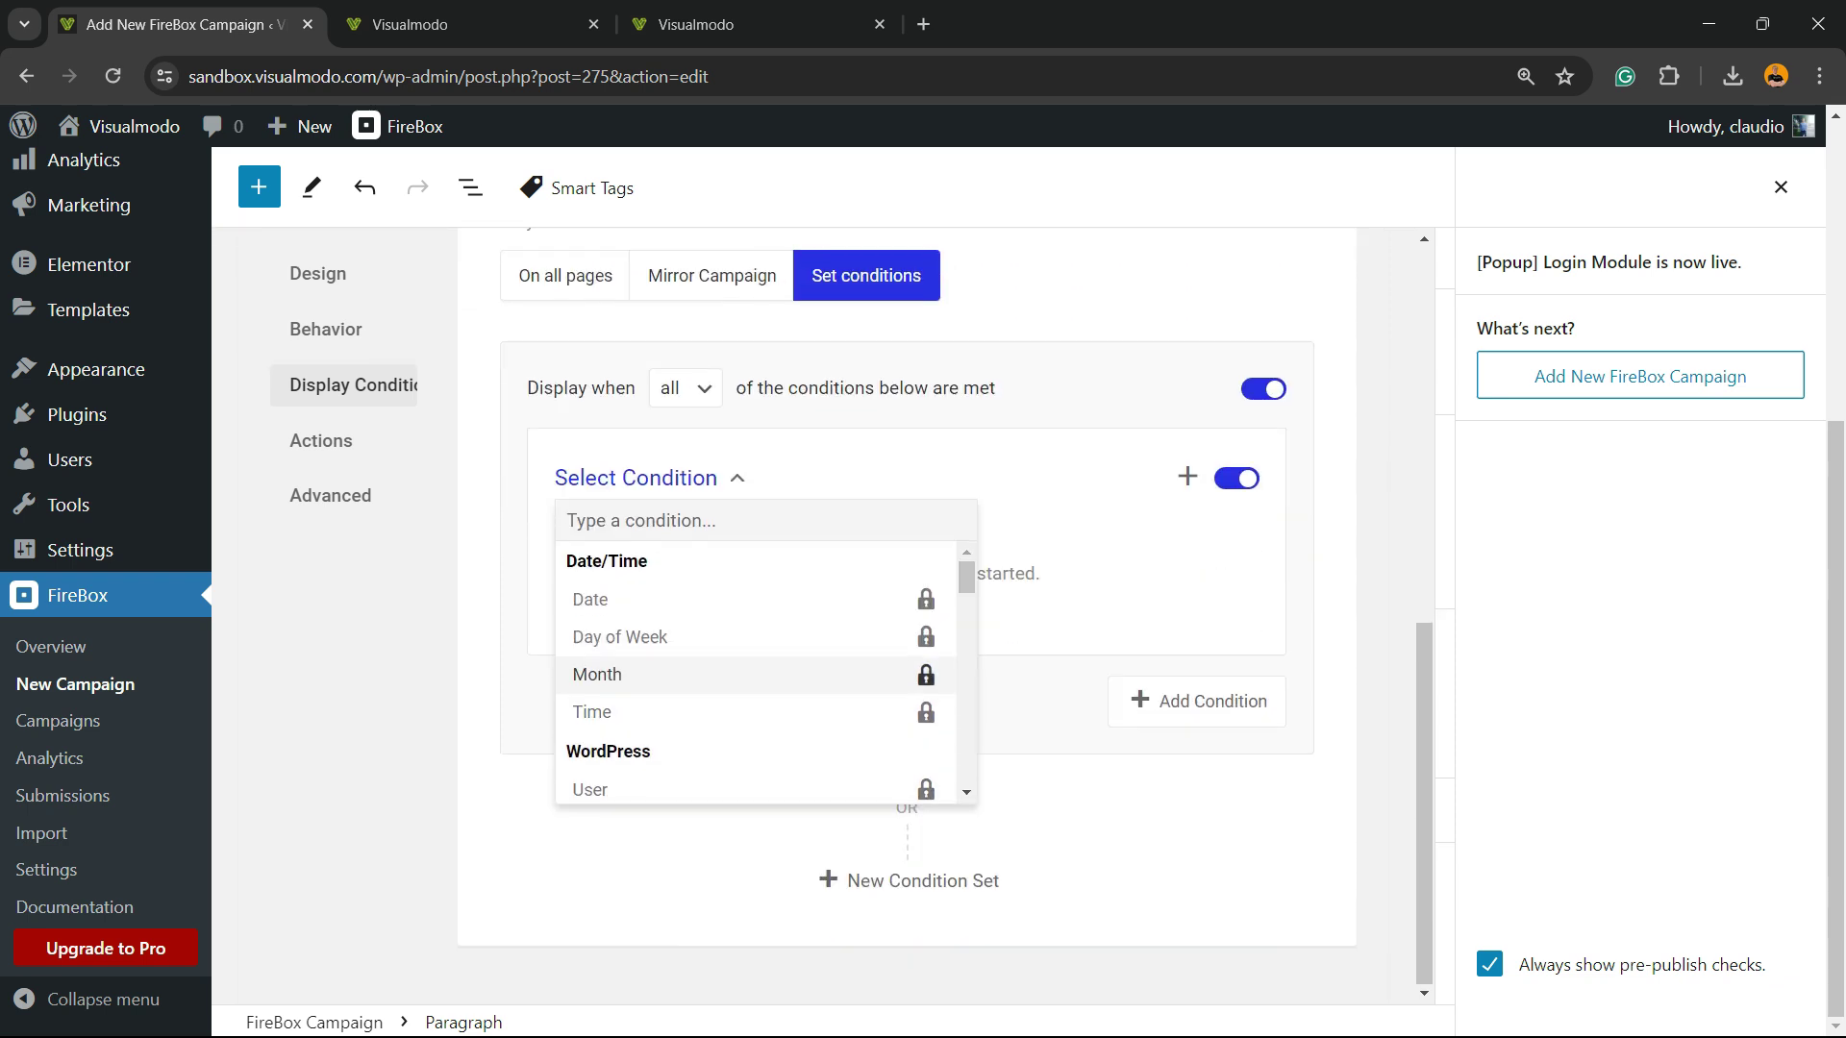
{"action": "scroll", "coordinate": [759, 692], "scroll_direction": "down", "scroll_amount": 3}
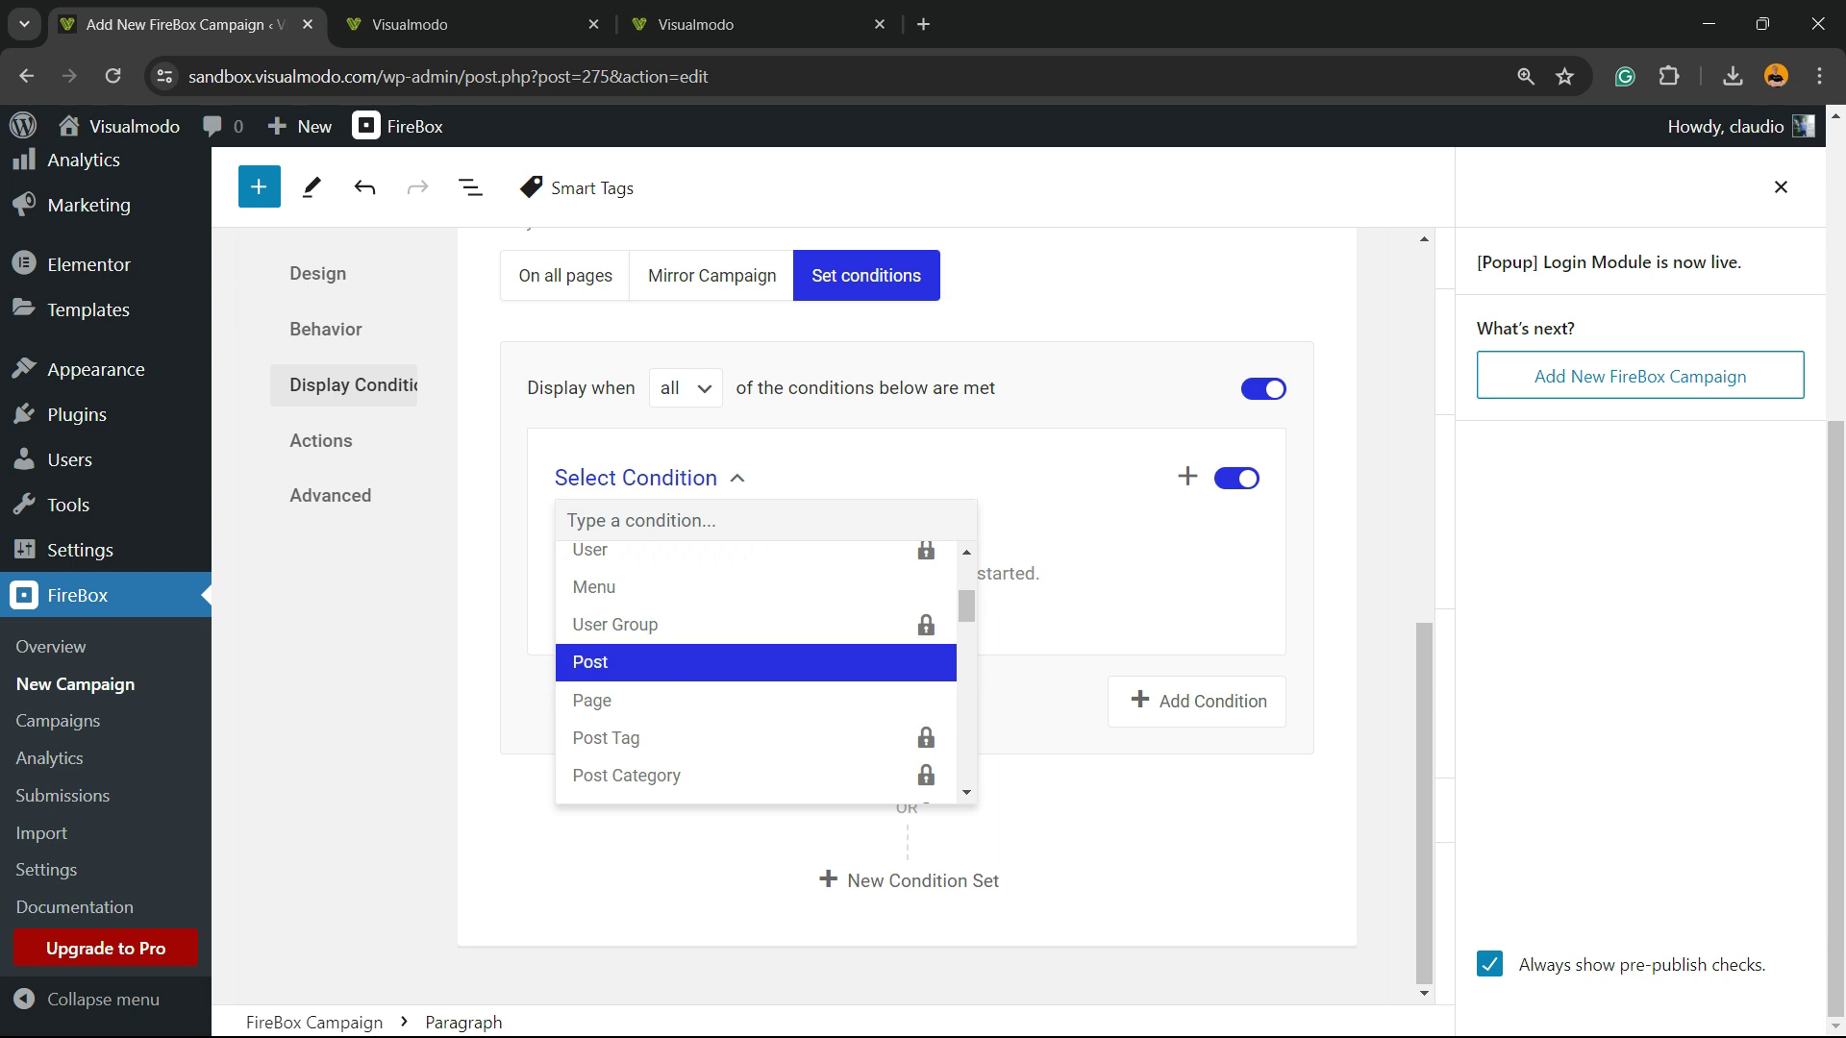
{"action": "scroll", "coordinate": [755, 673], "scroll_direction": "down", "scroll_amount": 5}
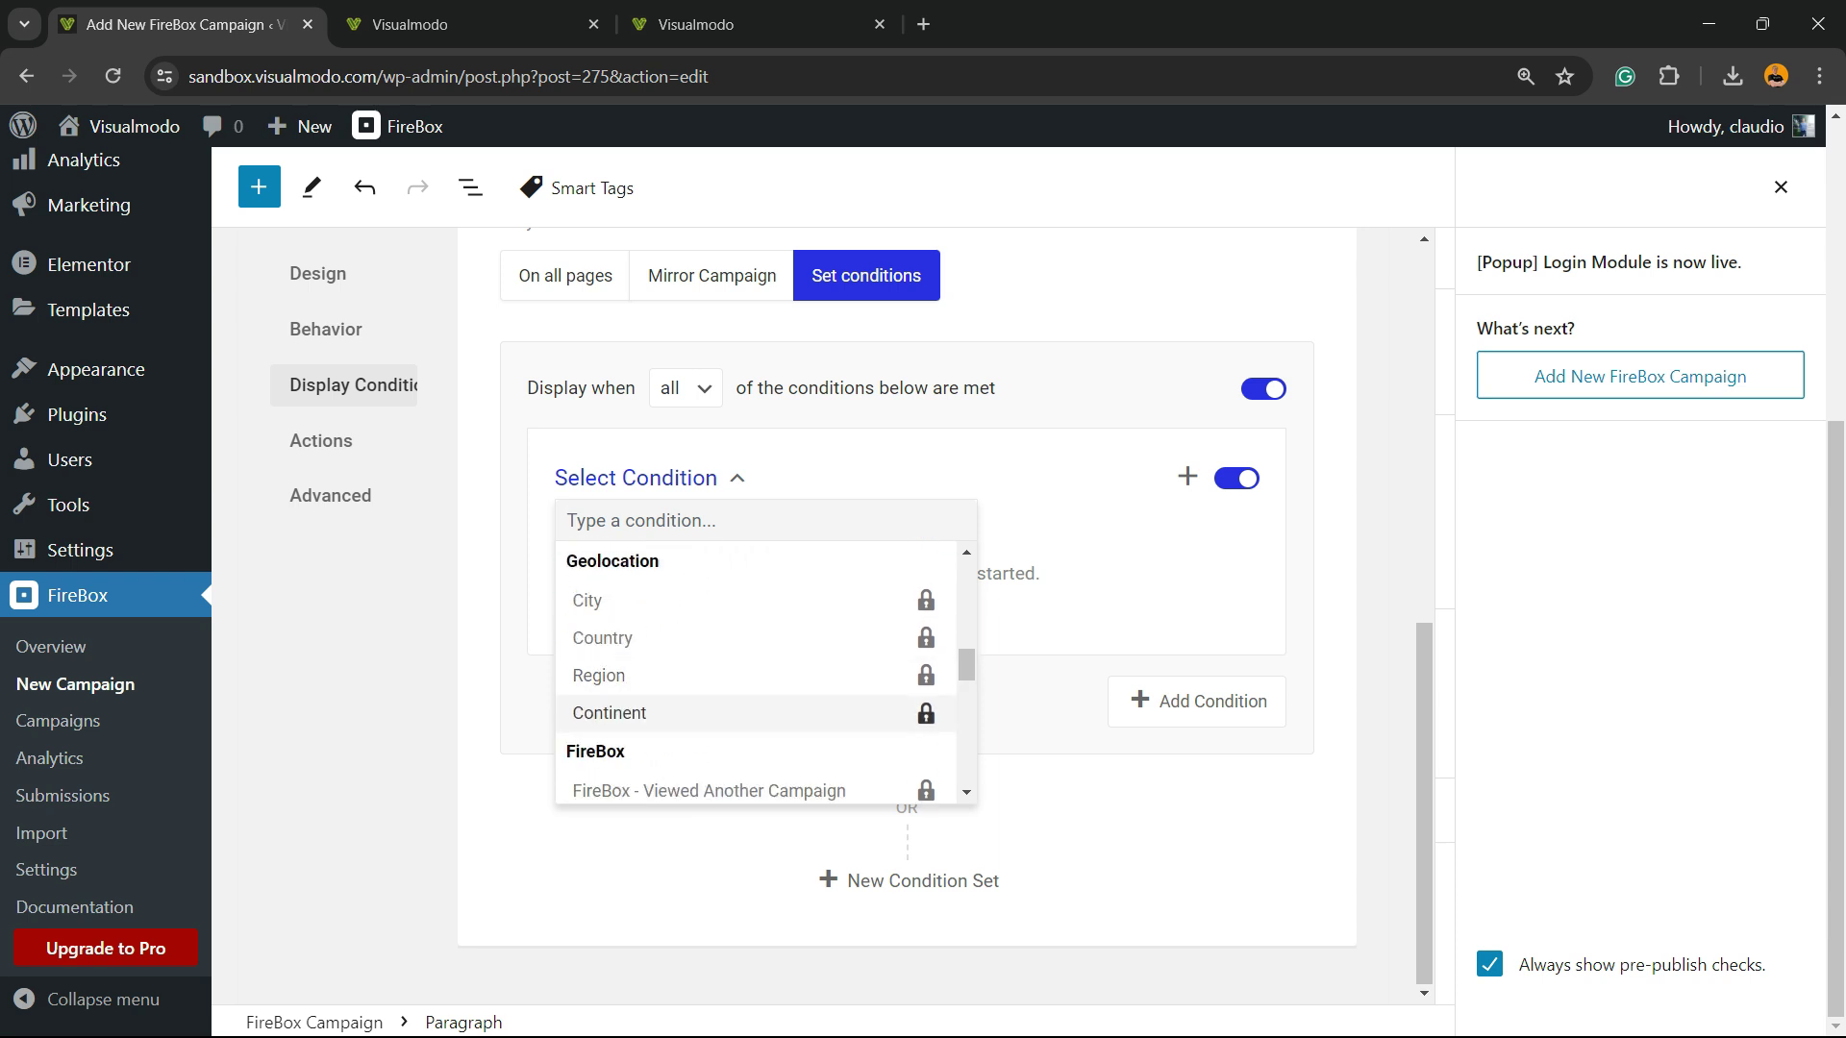
{"action": "scroll", "coordinate": [755, 673], "scroll_direction": "up", "scroll_amount": 5}
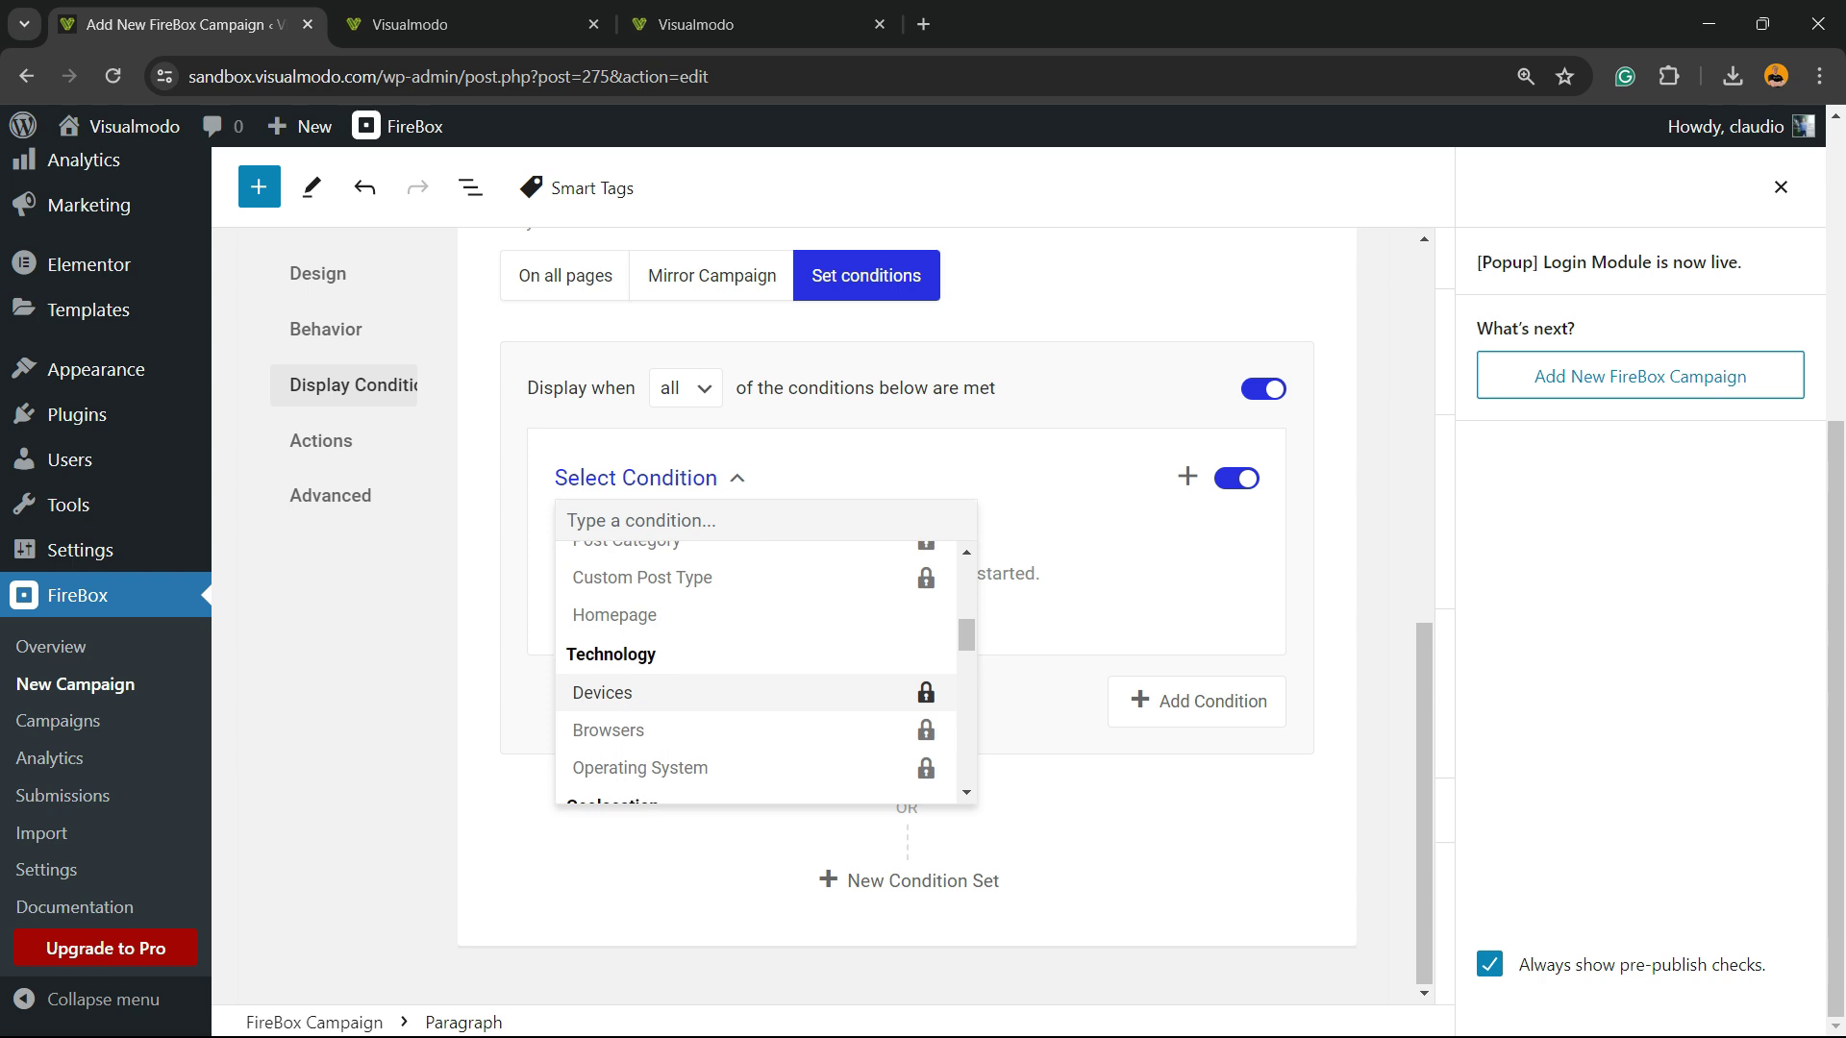
{"action": "scroll", "coordinate": [755, 673], "scroll_direction": "down", "scroll_amount": 3}
{"action": "left_click", "coordinate": [635, 609]}
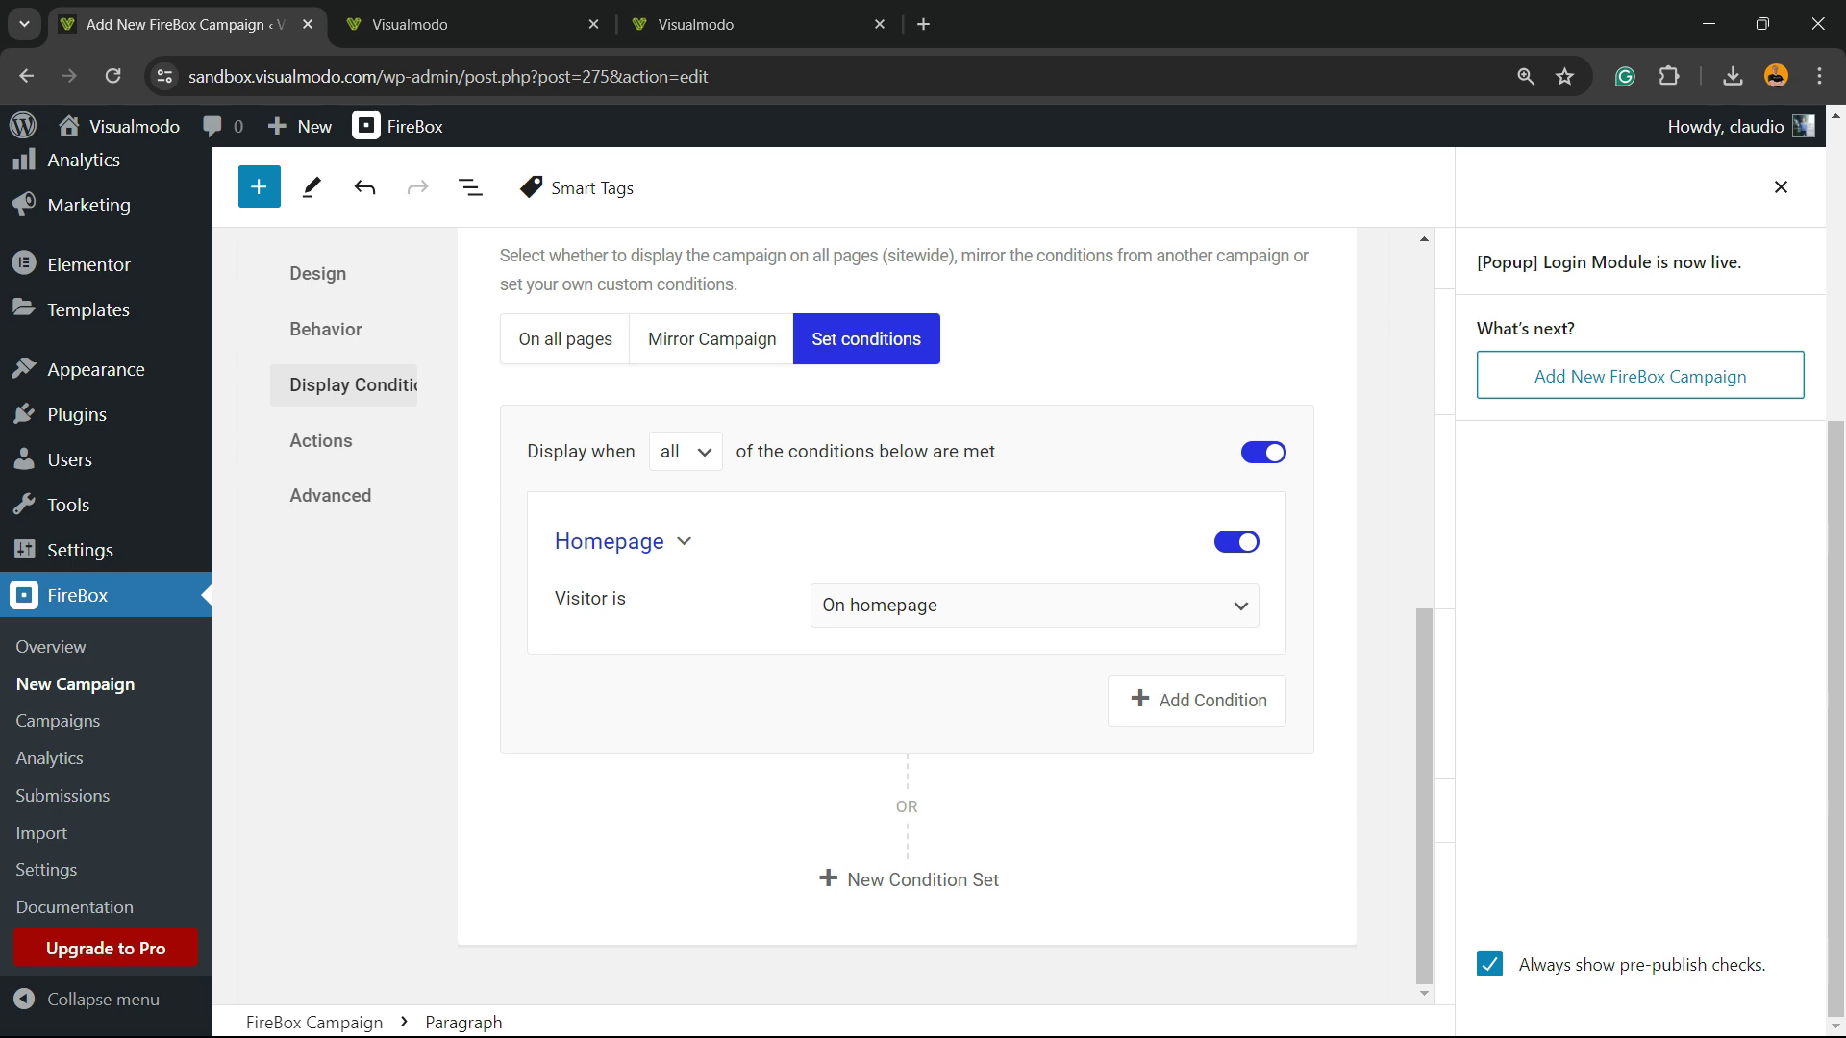
Check the all/any matching options of the condition set, and switch the campaign's display conditions back to On all pages
{"action": "left_click", "coordinate": [685, 451]}
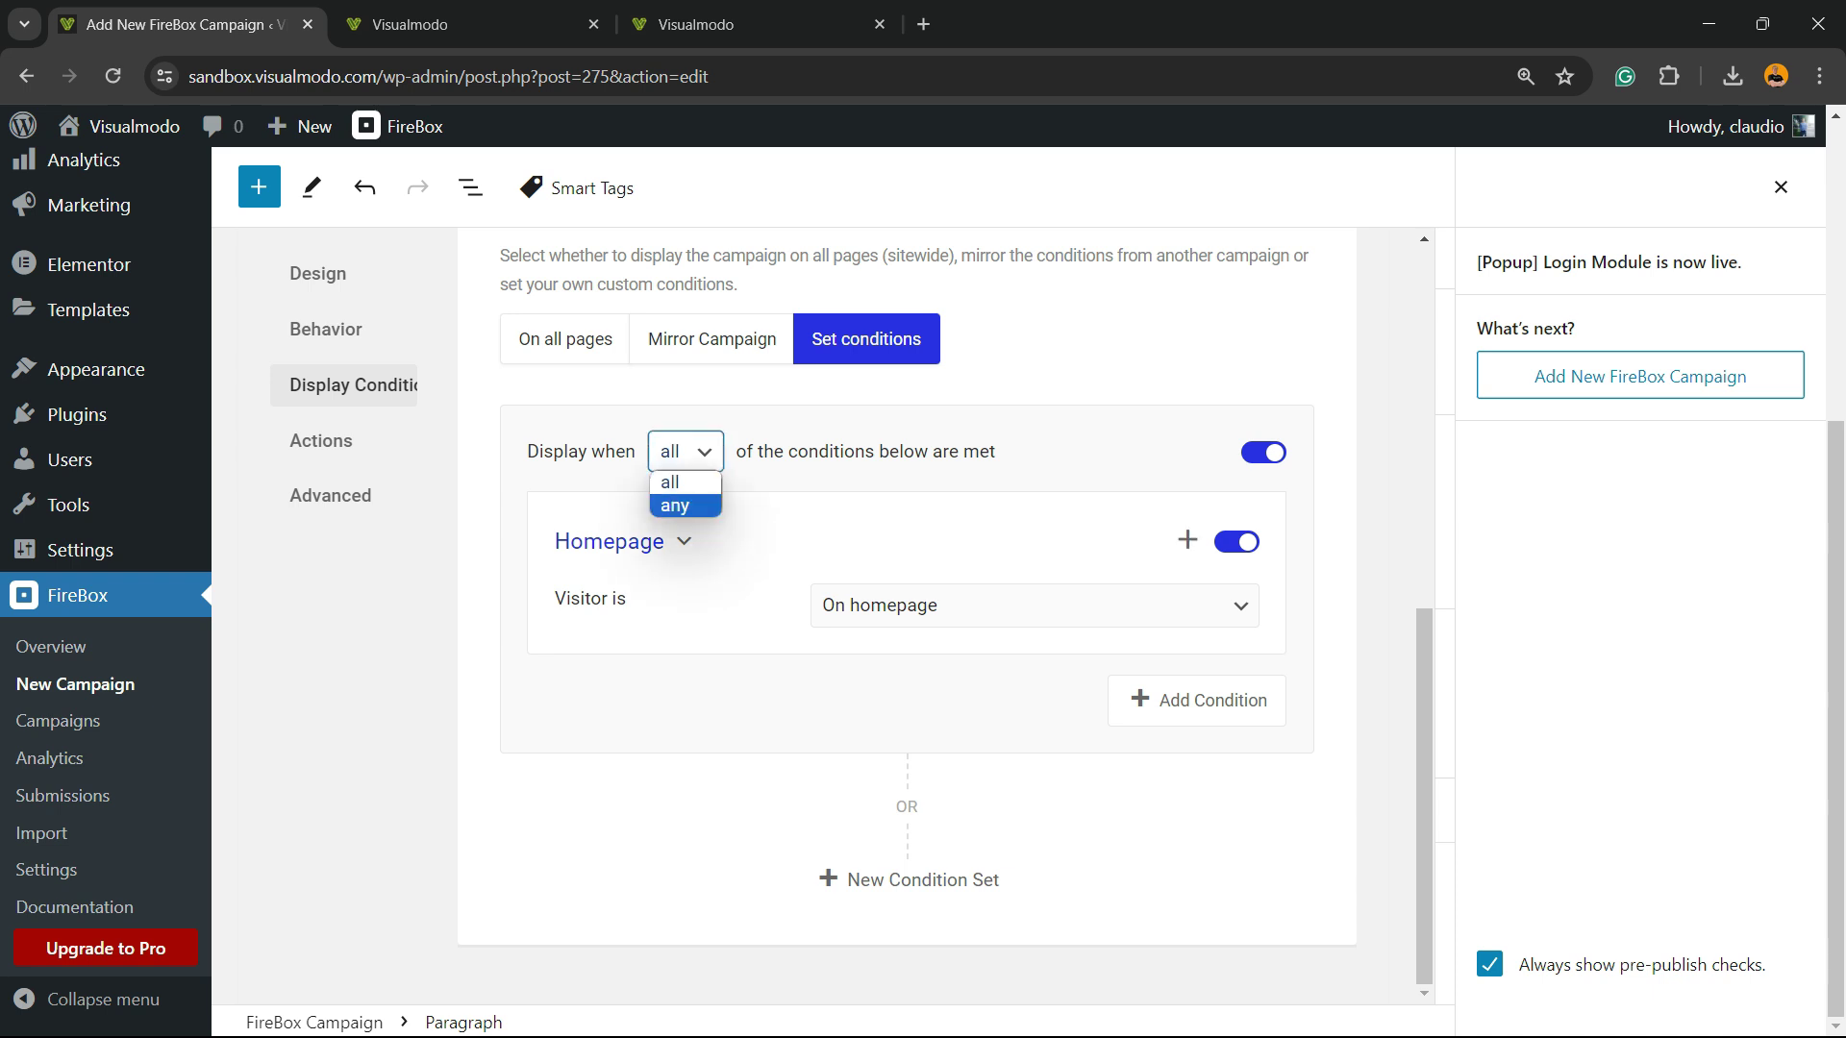
{"action": "key", "text": "Escape"}
{"action": "left_click", "coordinate": [564, 338]}
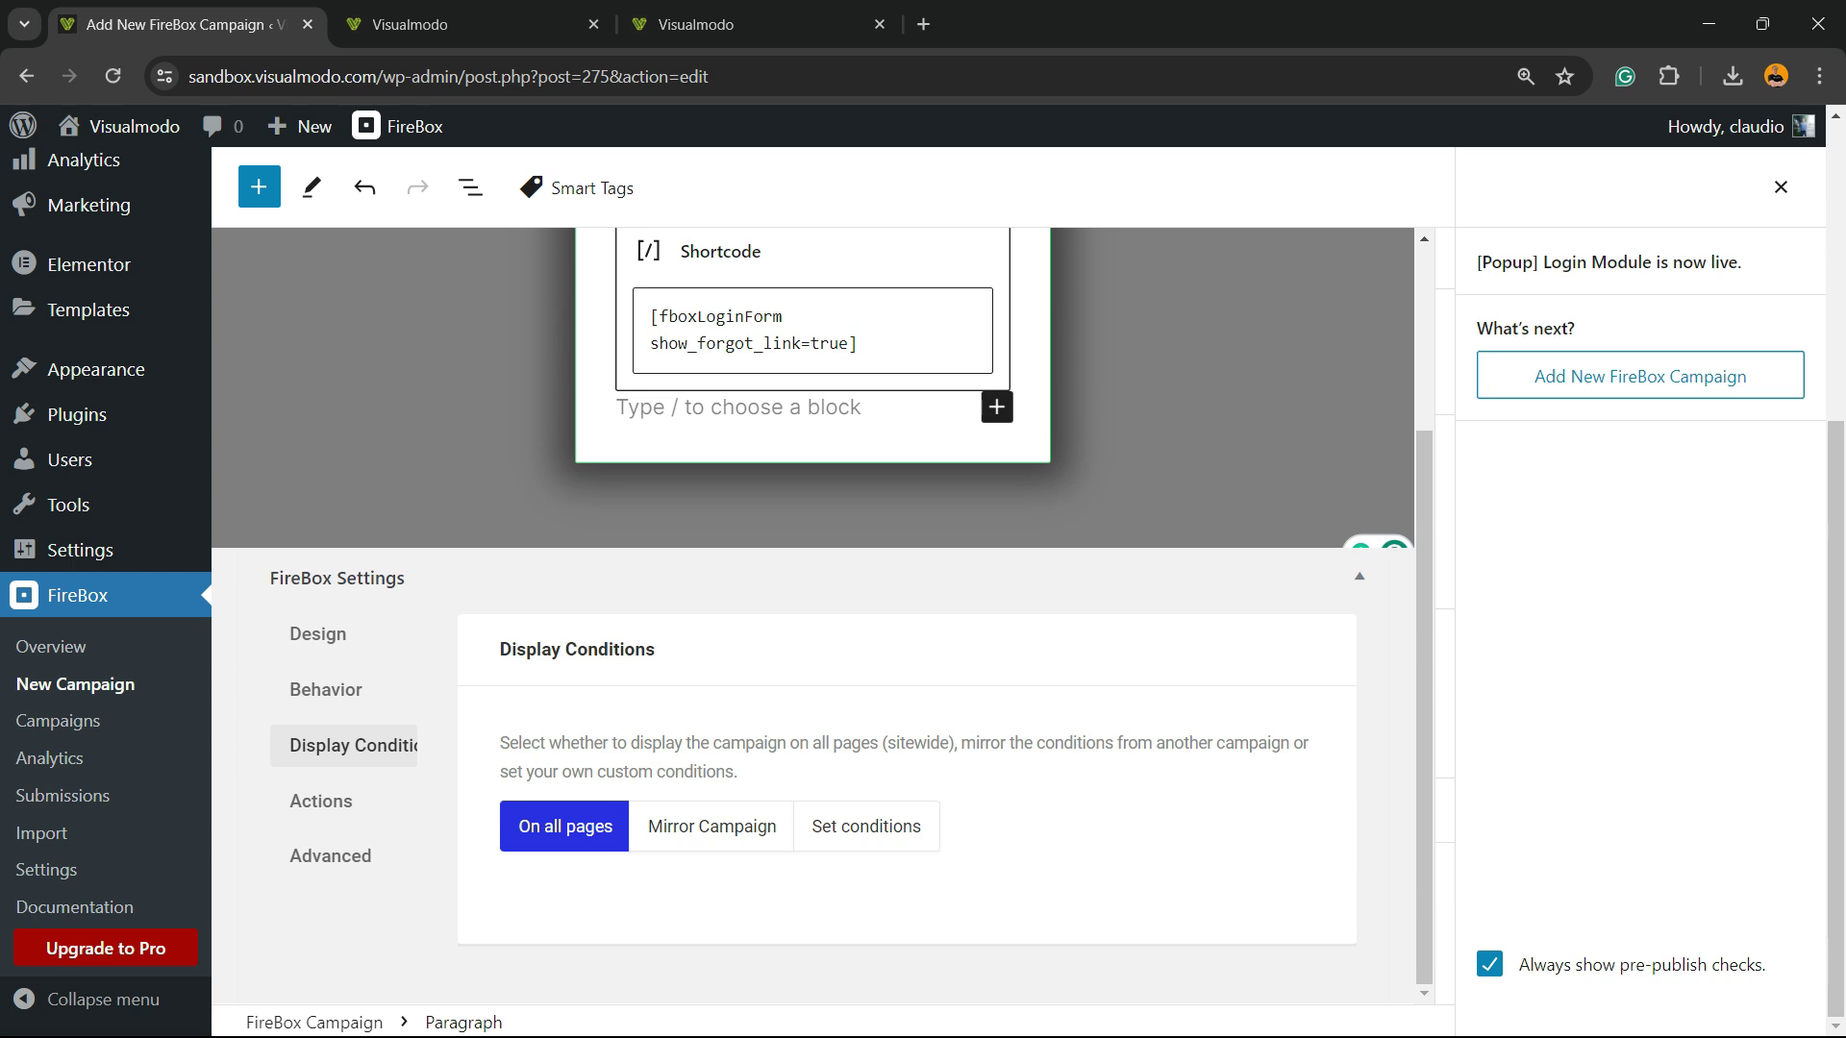
Review the campaign's Actions settings and its Advanced settings, from custom JavaScript and CSS to the miscellaneous options
{"action": "left_click", "coordinate": [320, 801]}
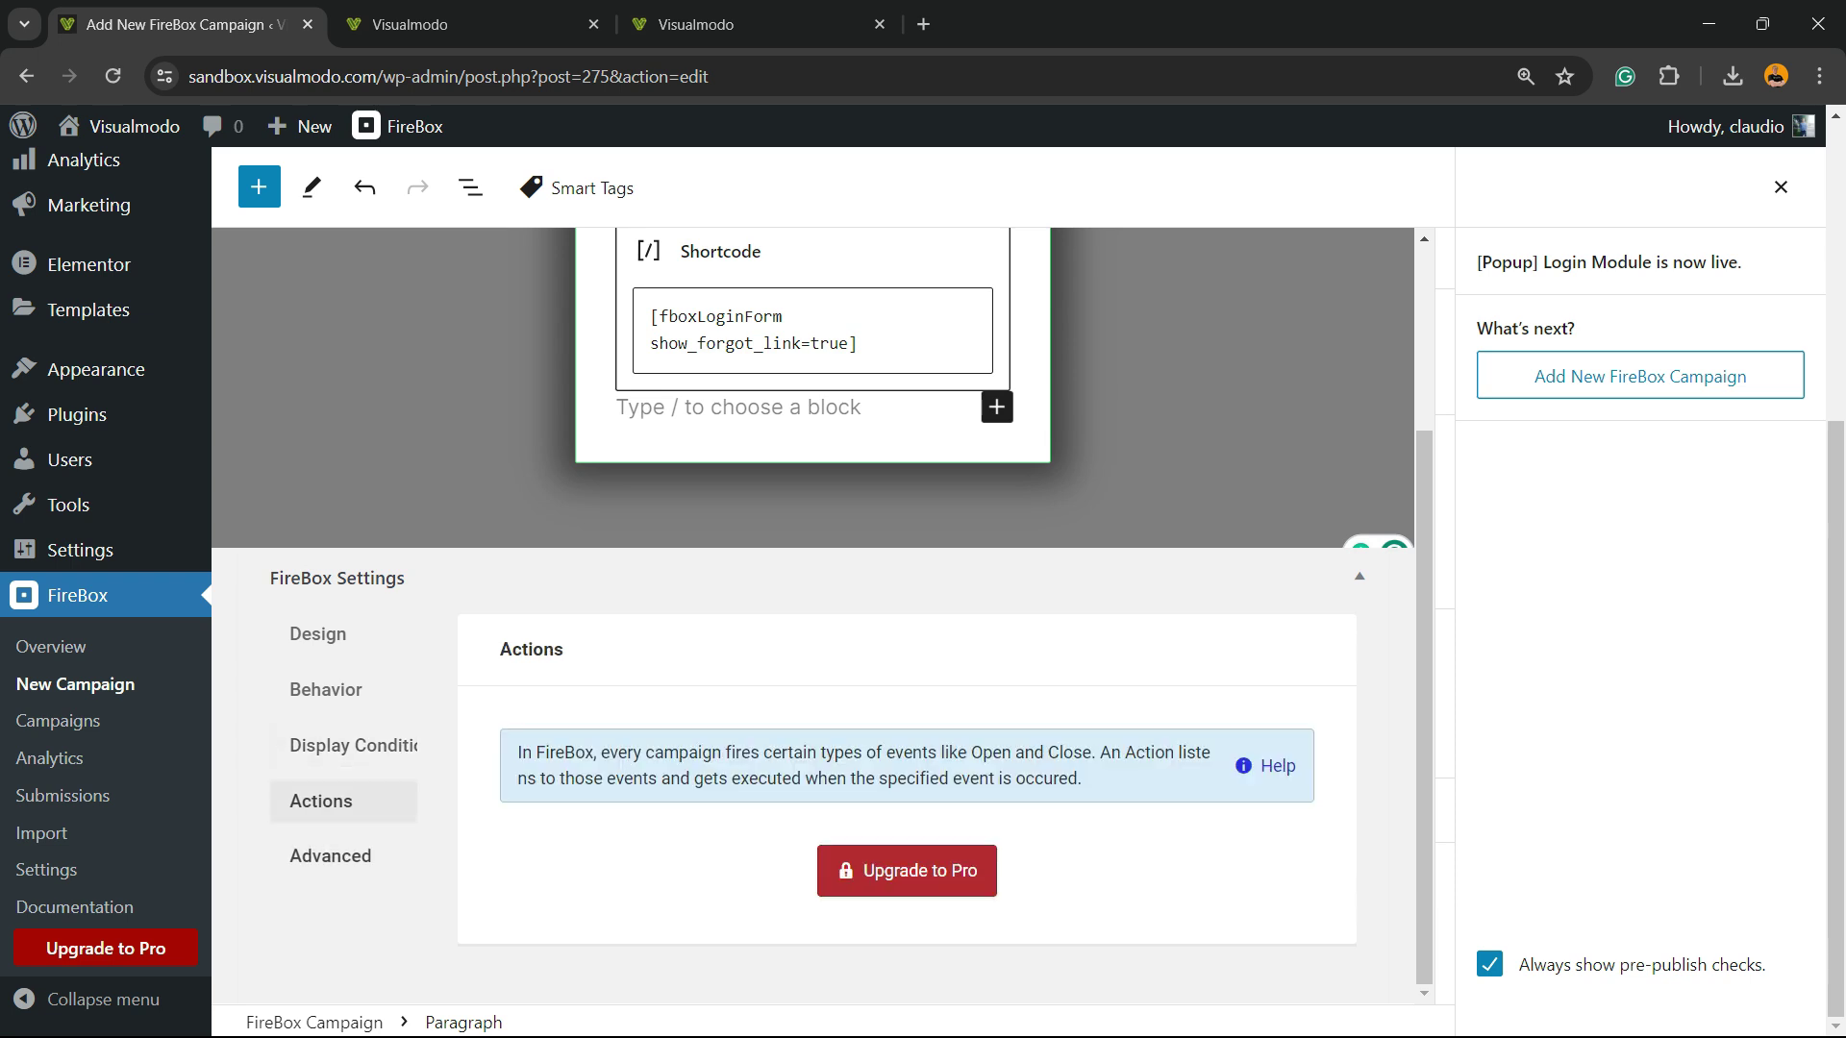
{"action": "left_click", "coordinate": [330, 856]}
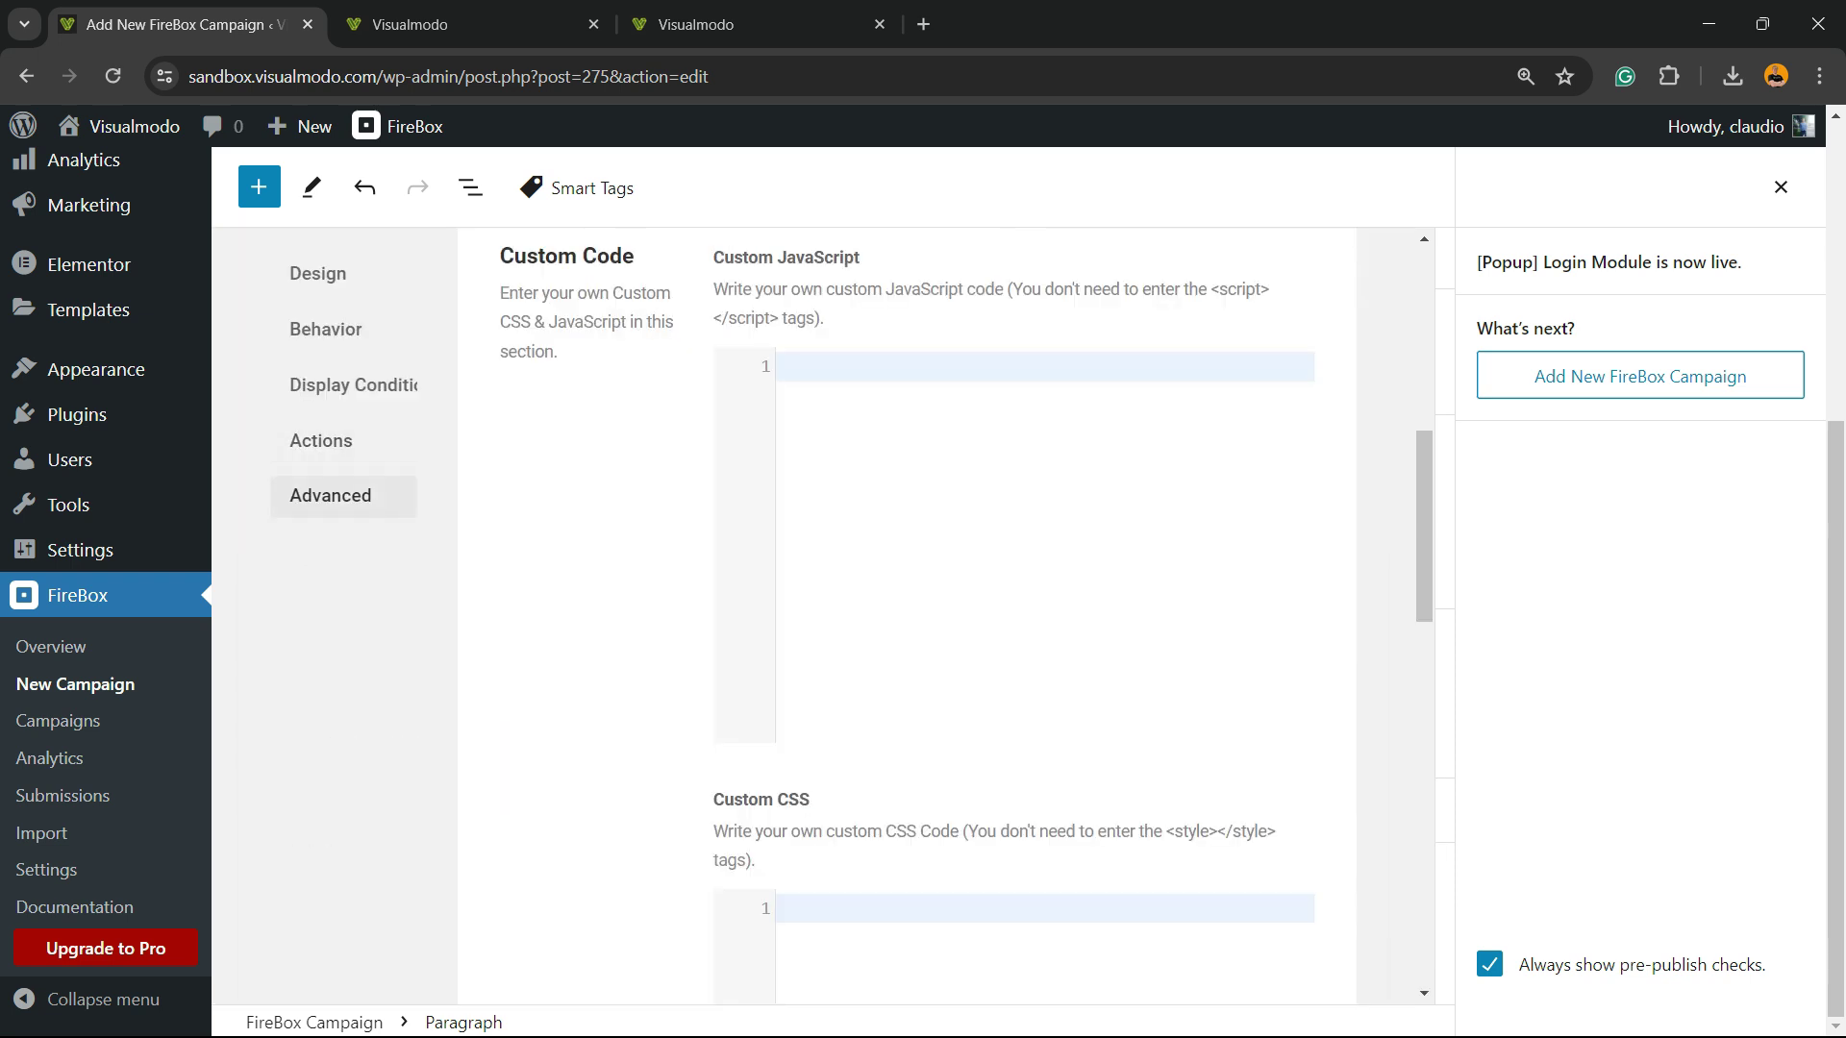
{"action": "scroll", "coordinate": [906, 615], "scroll_direction": "up", "scroll_amount": 2}
{"action": "scroll", "coordinate": [906, 616], "scroll_direction": "down", "scroll_amount": 4}
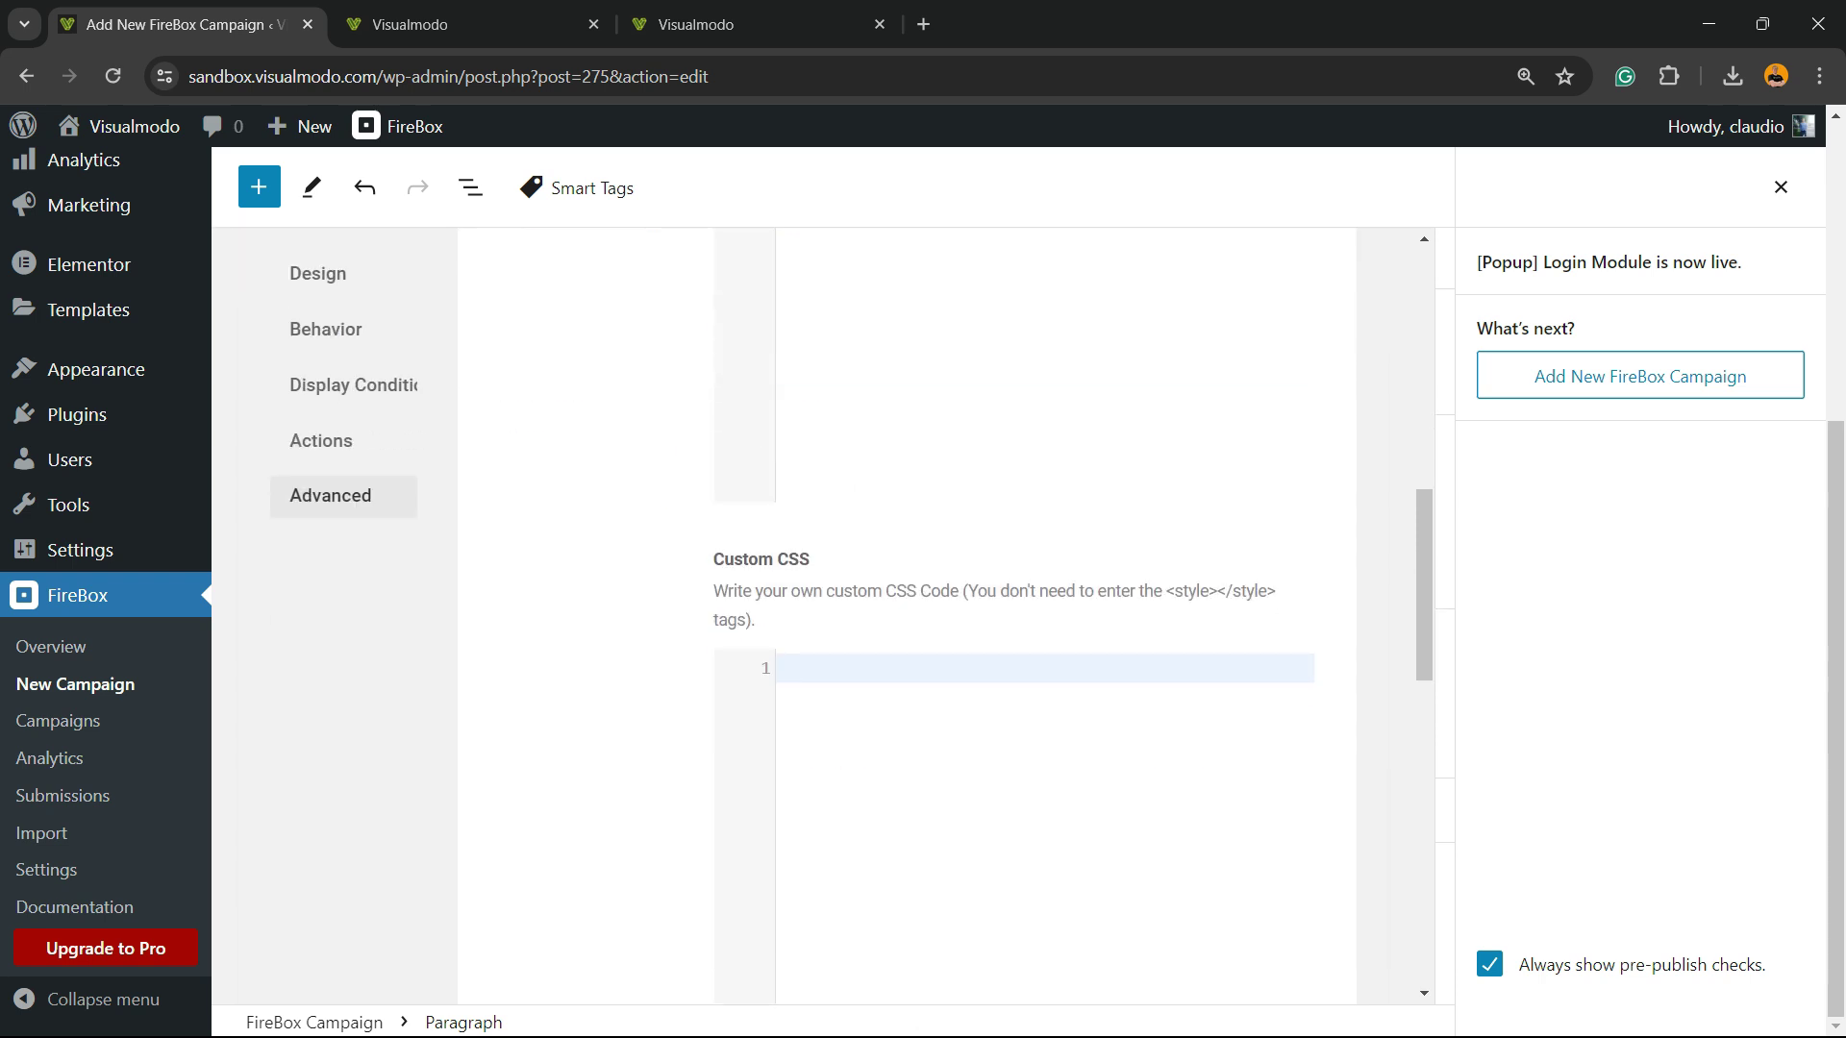
{"action": "scroll", "coordinate": [909, 615], "scroll_direction": "down", "scroll_amount": 6}
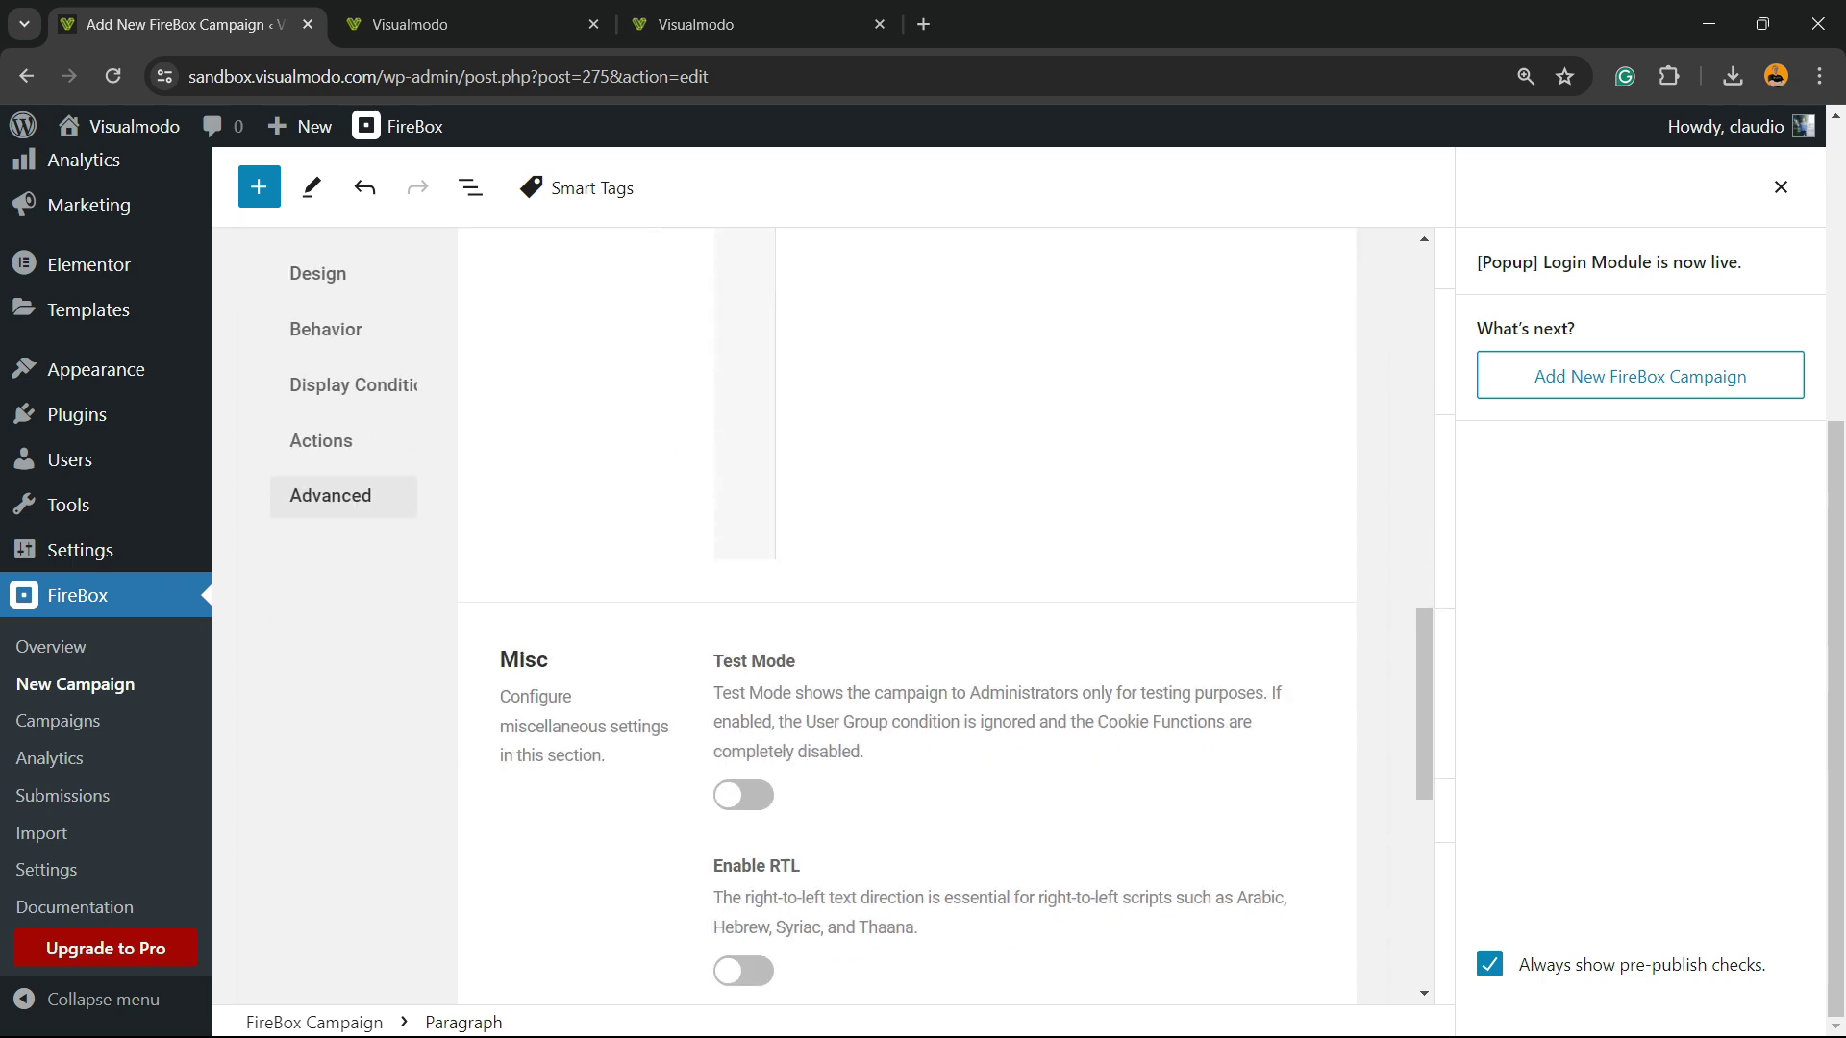
{"action": "scroll", "coordinate": [908, 615], "scroll_direction": "down", "scroll_amount": 2}
{"action": "scroll", "coordinate": [908, 615], "scroll_direction": "down", "scroll_amount": 4}
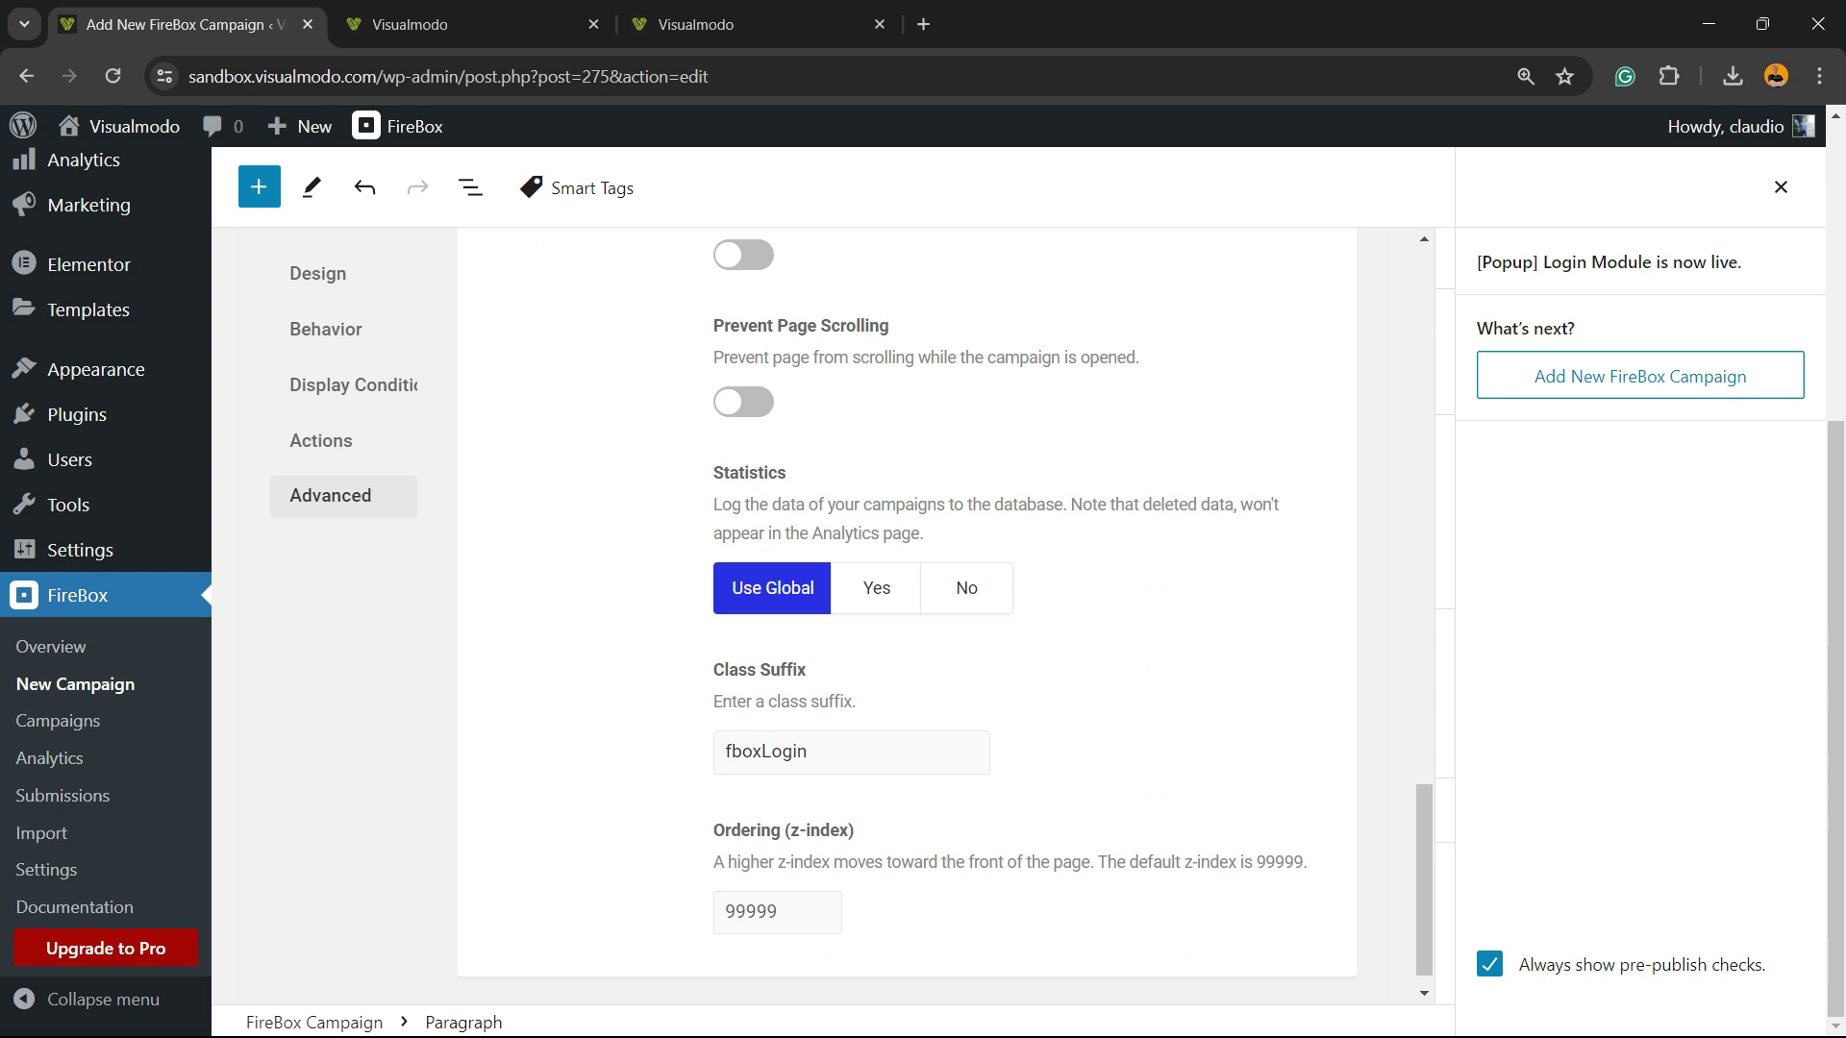
{"action": "scroll", "coordinate": [909, 615], "scroll_direction": "up", "scroll_amount": 15}
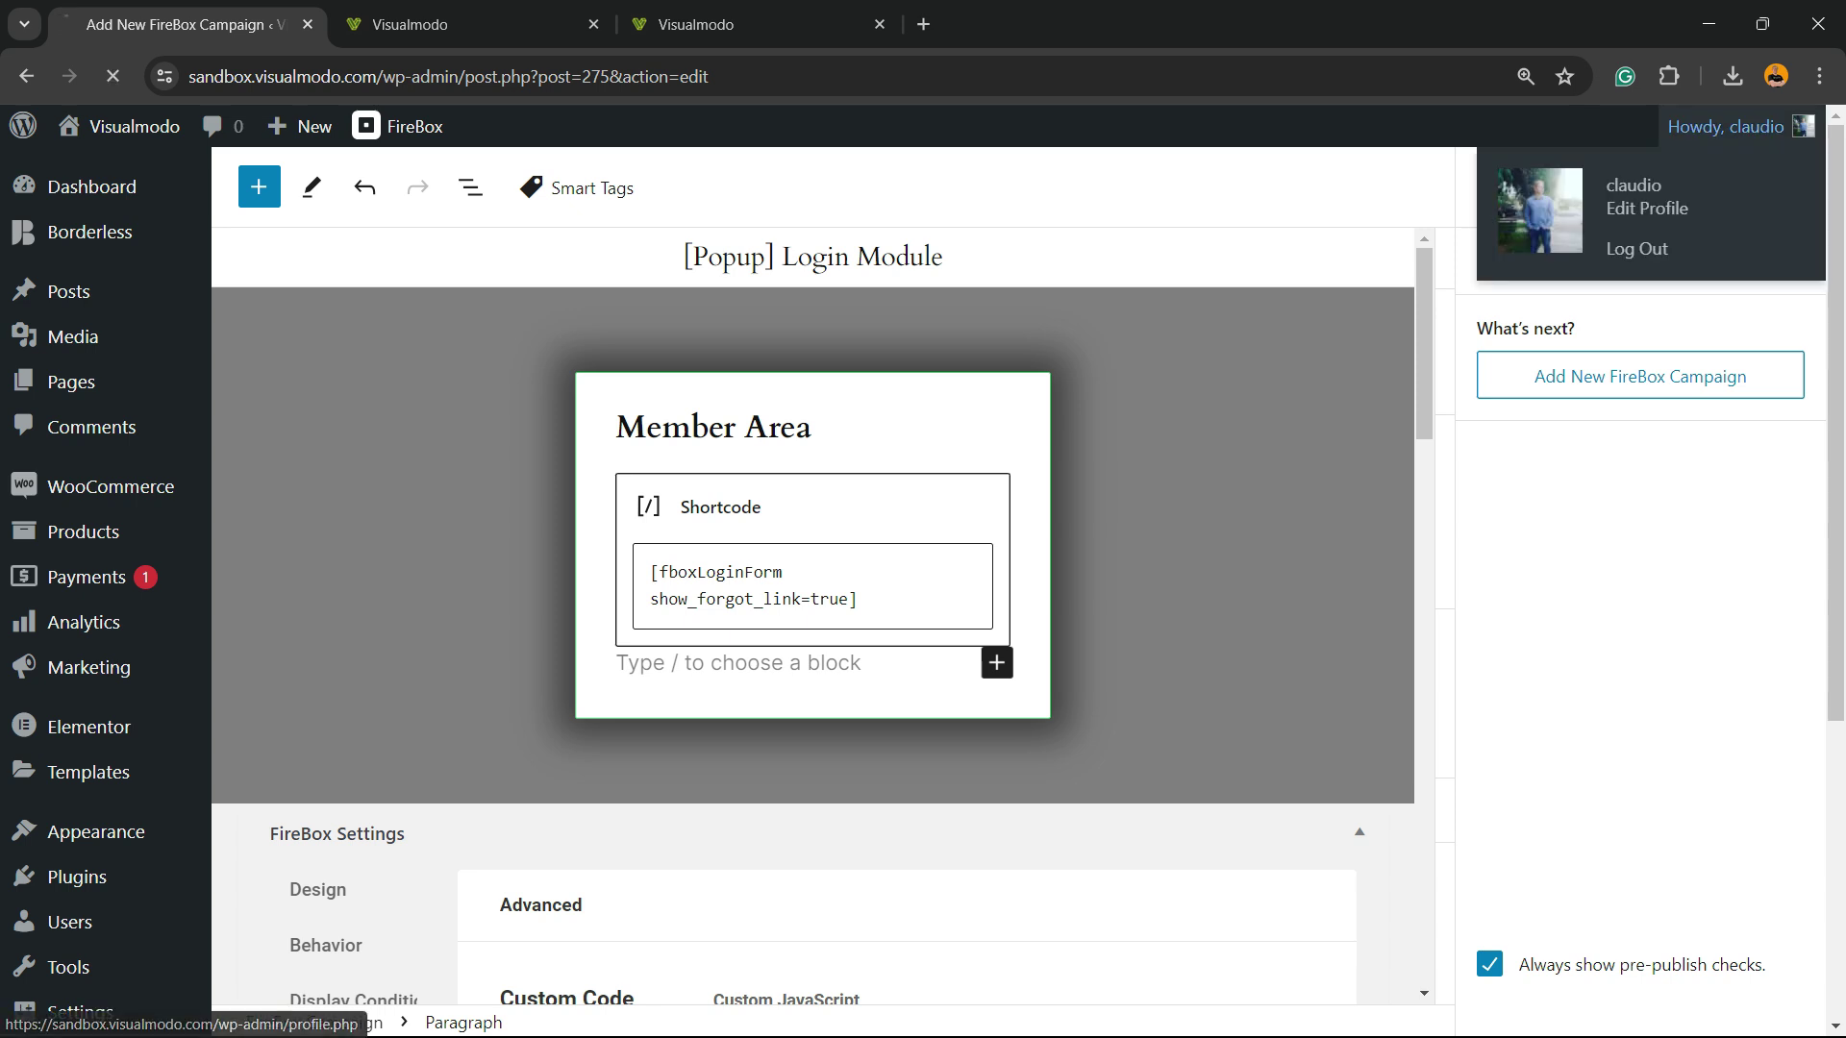
Open the user profile page, return to the login popup campaign's editor and update the campaign
{"action": "left_click", "coordinate": [1725, 126]}
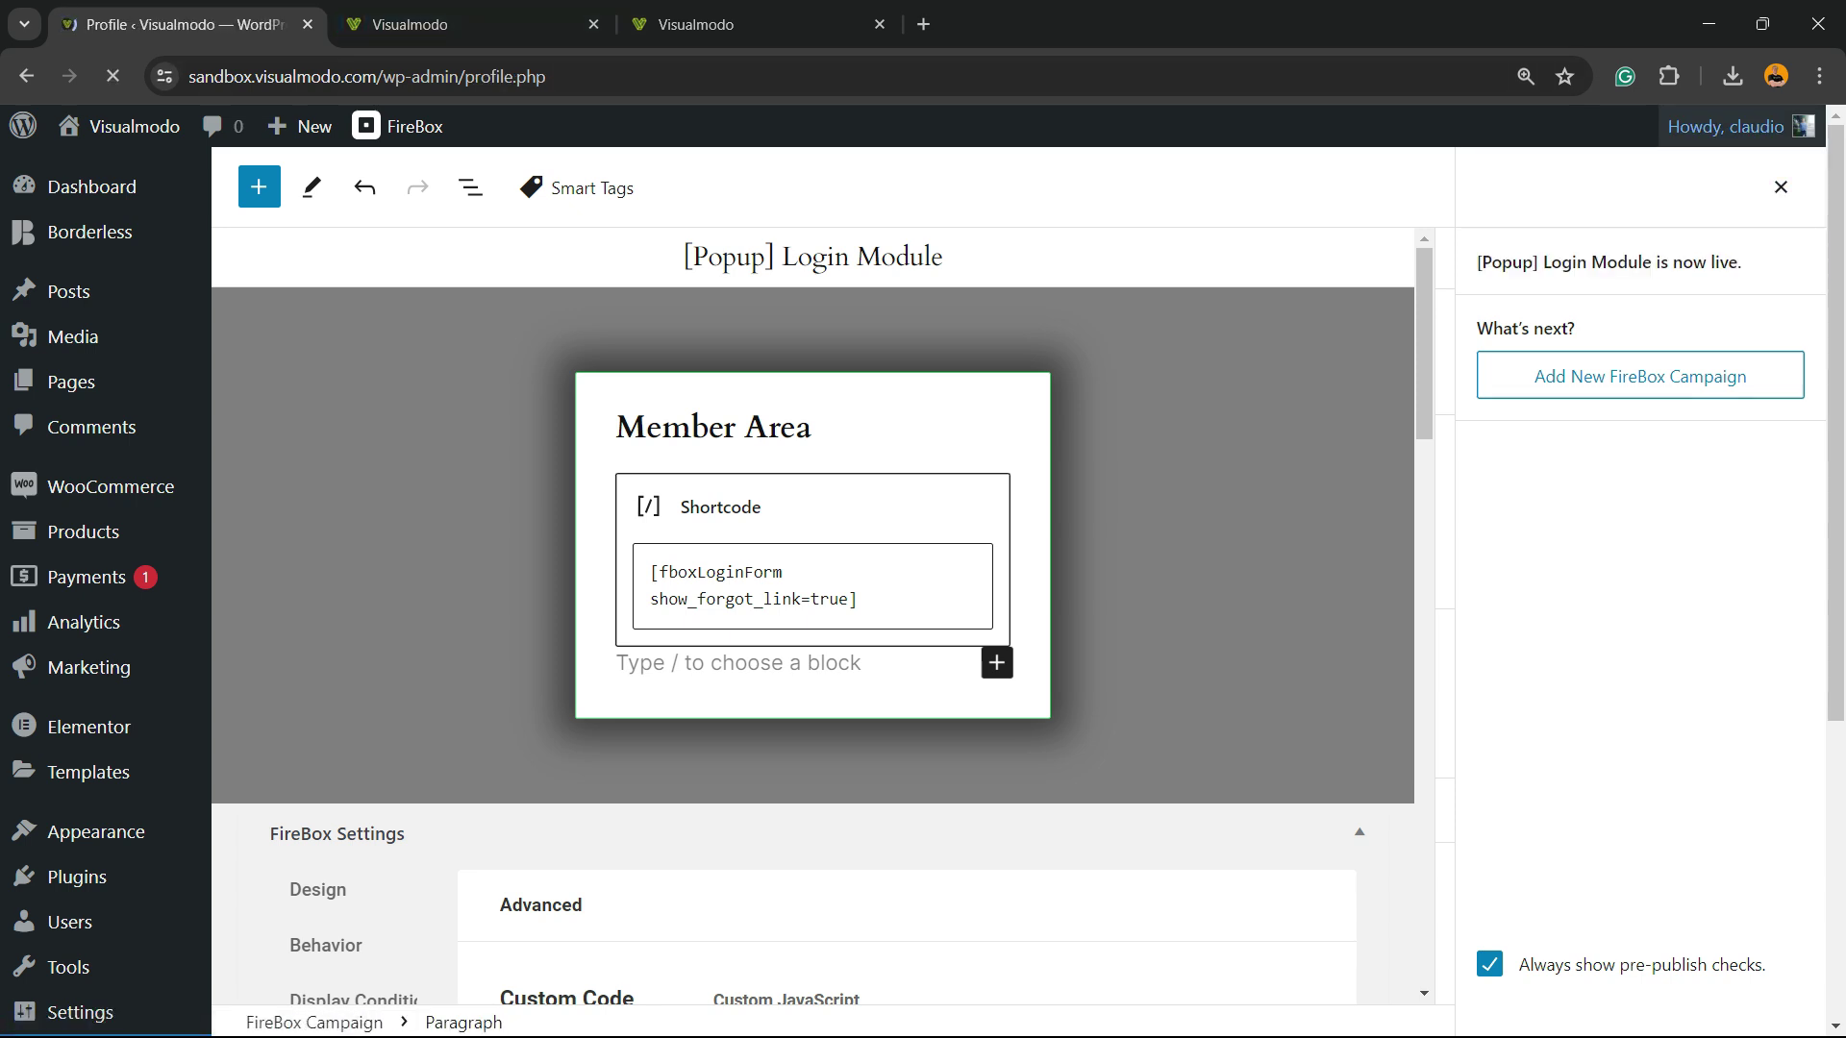
{"action": "key", "text": "alt+Left"}
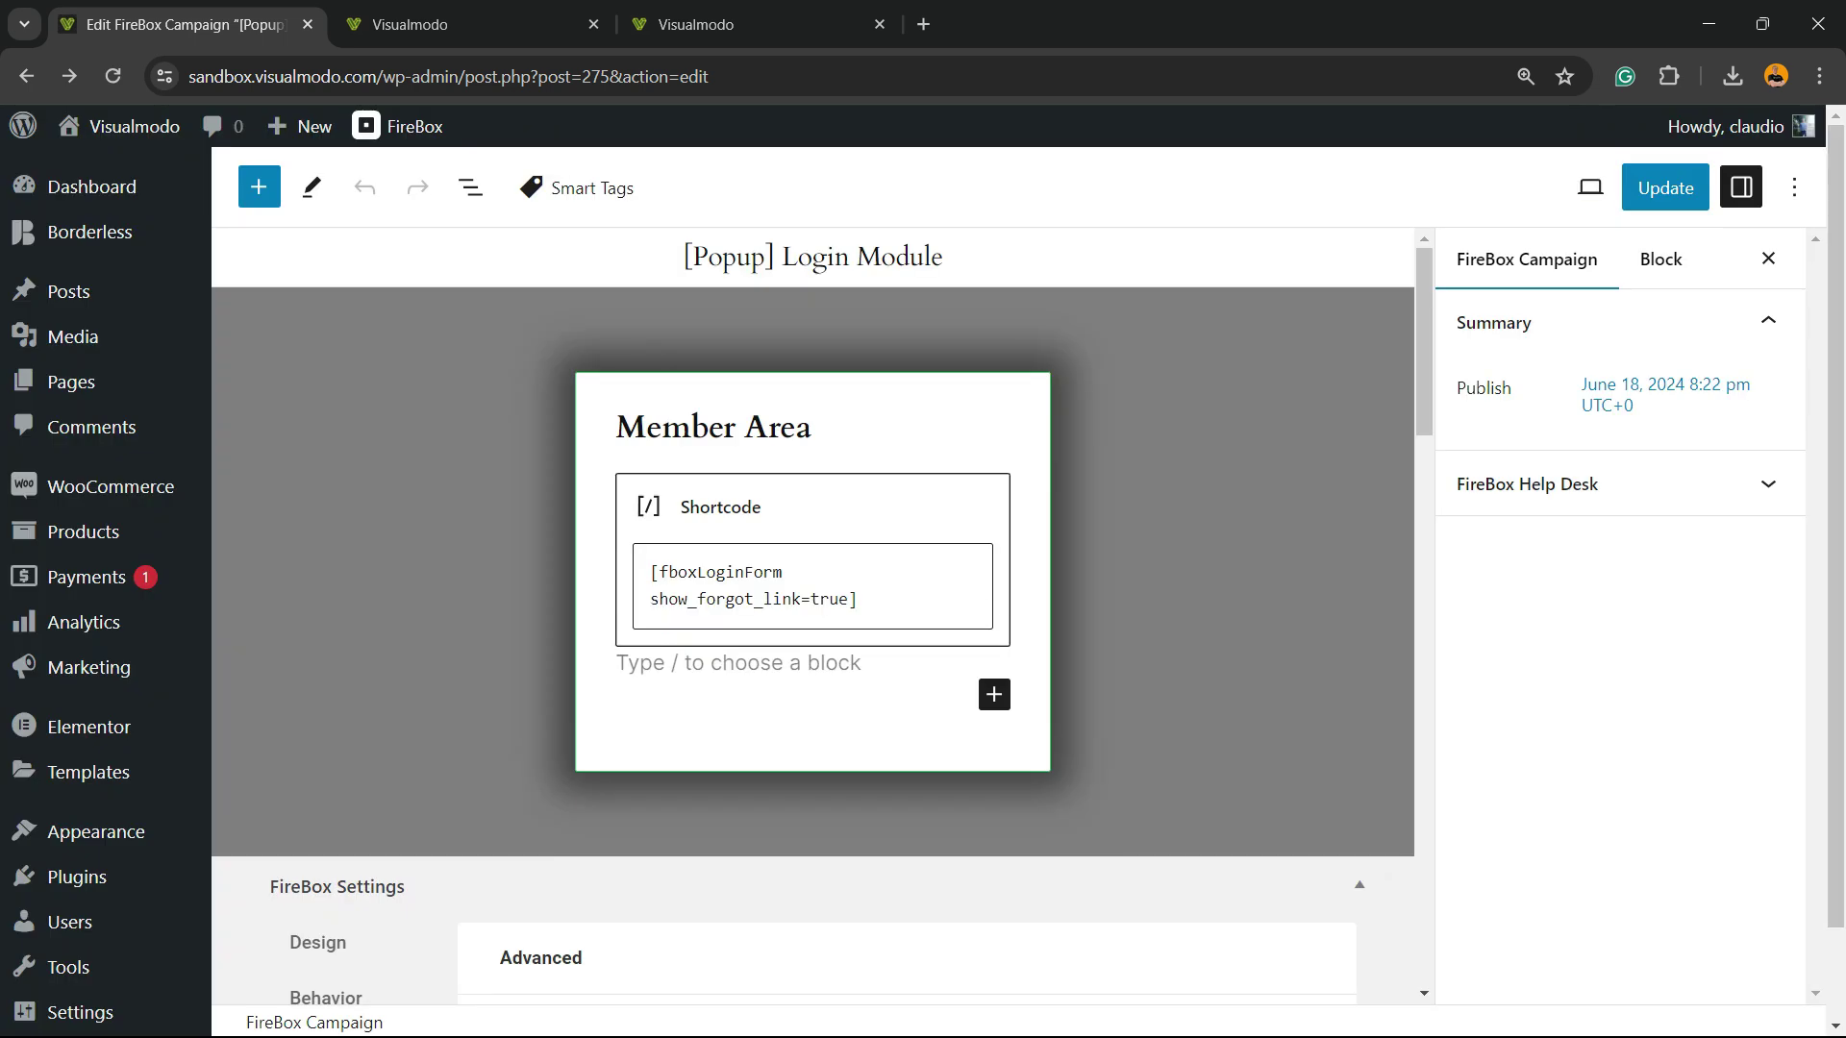
{"action": "key", "text": "ctrl+s"}
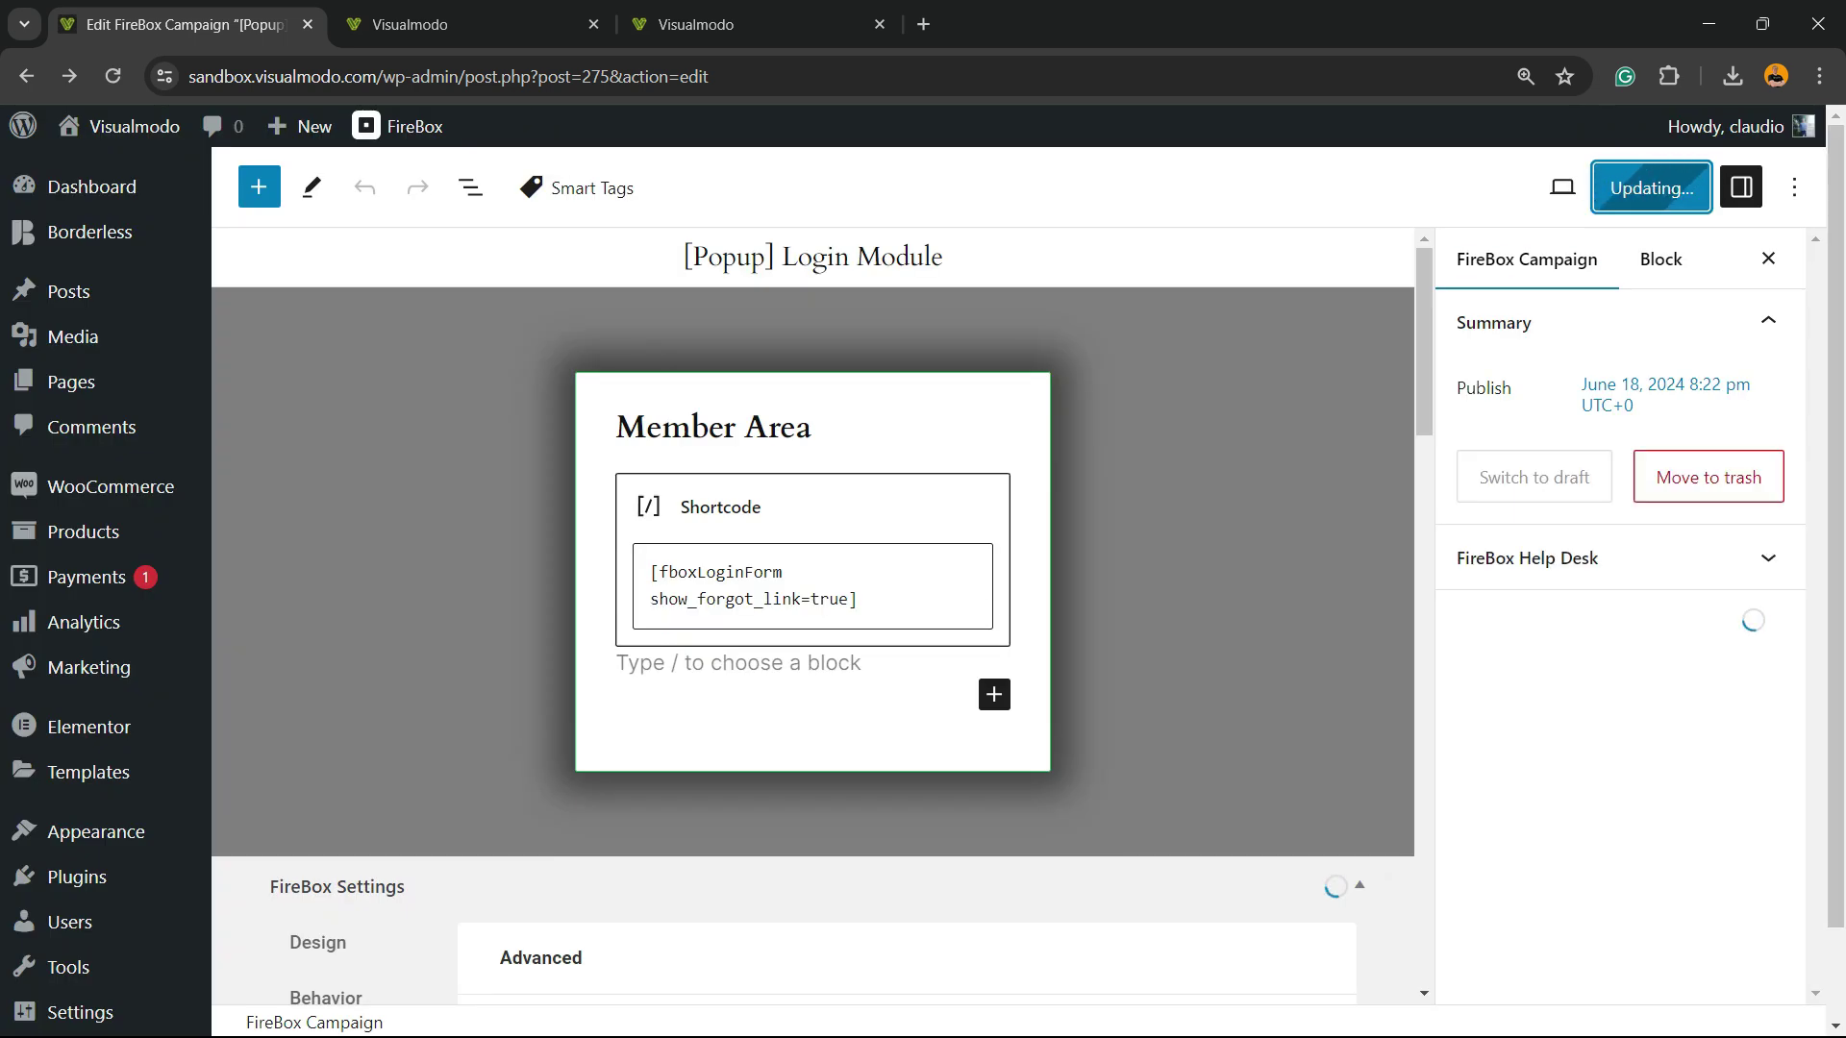